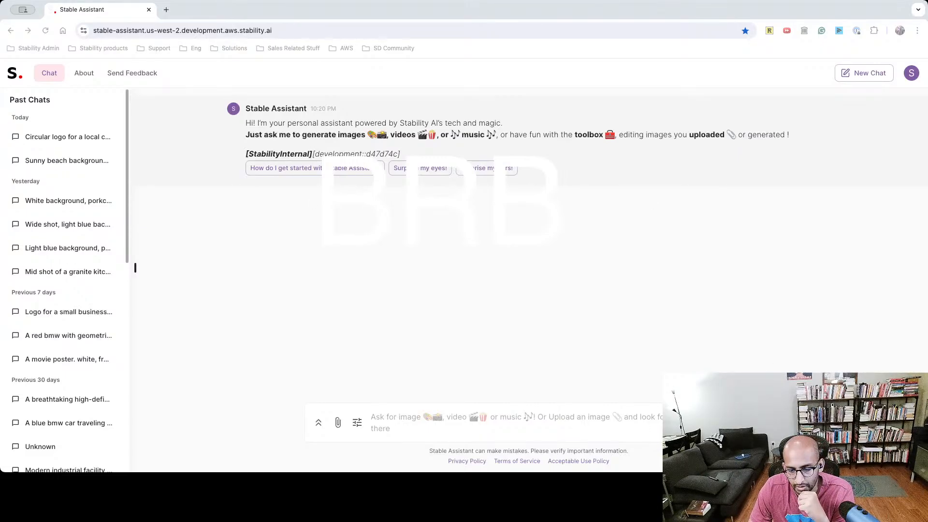
# Start the image prompt with "circular logo, small local coffee shop,".
pyautogui.click(571, 295)
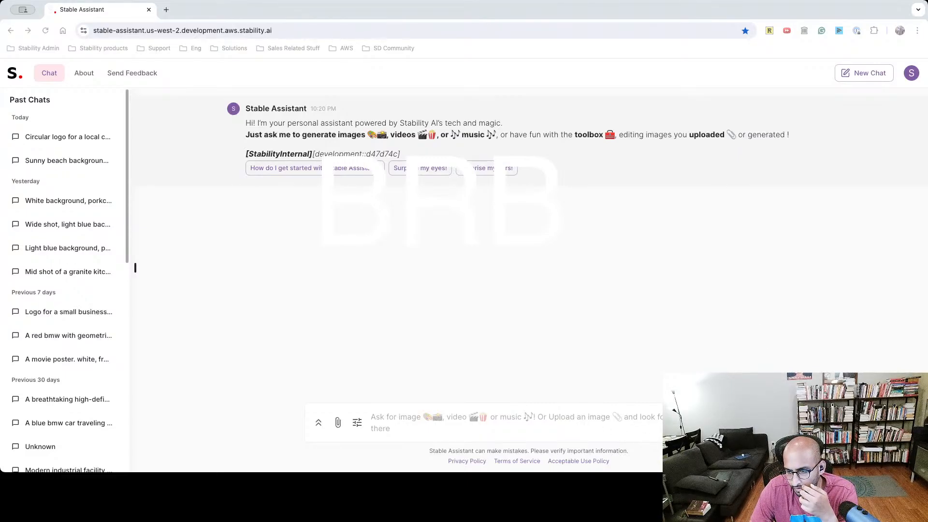
pyautogui.click(496, 422)
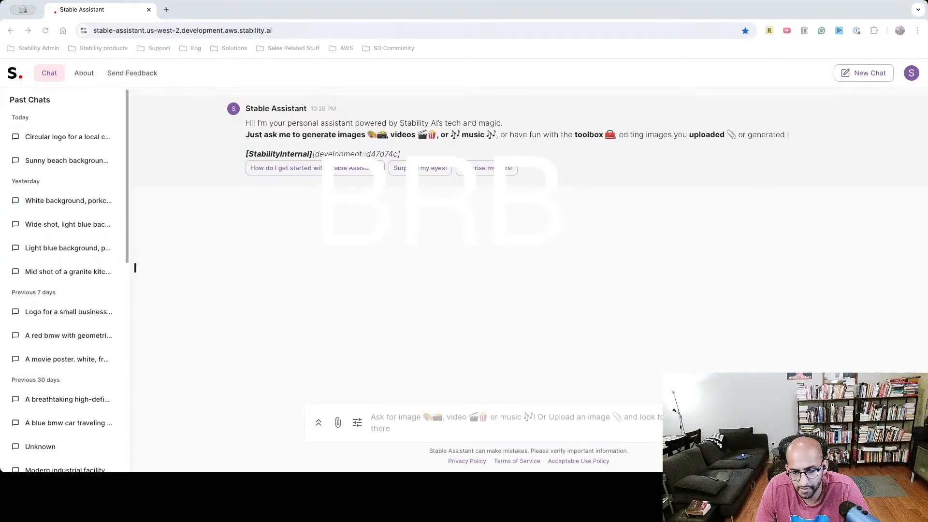
pyautogui.press('super+Tab')
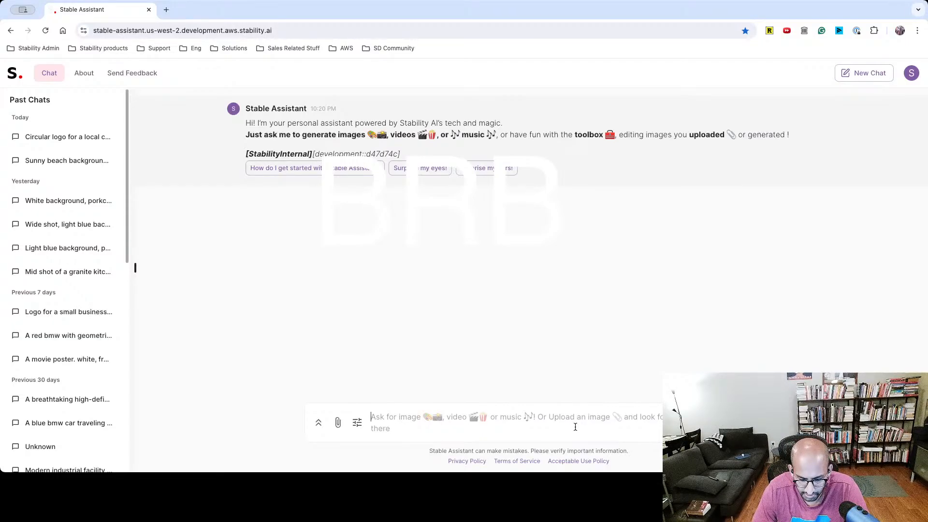
pyautogui.write('circular logi,')
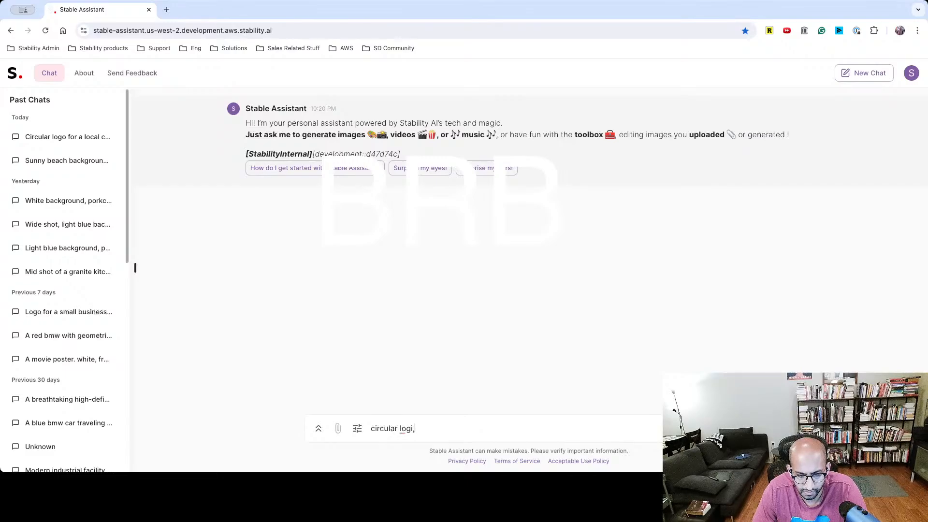
pyautogui.press('BackSpace')
pyautogui.write('o, ')
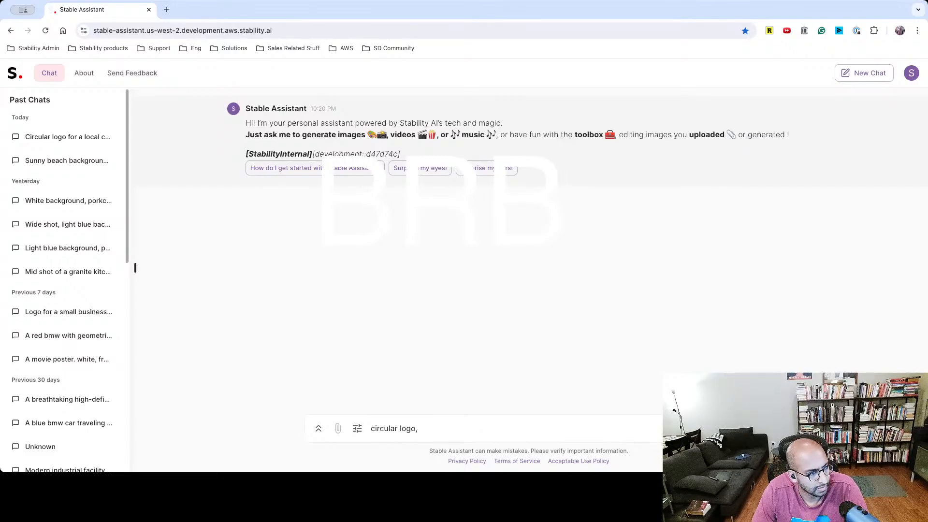
pyautogui.write('coffee sh')
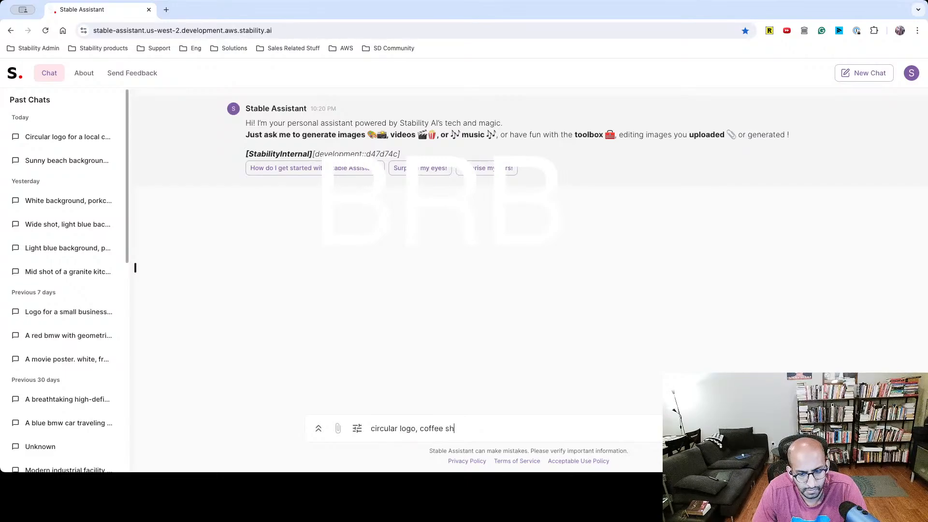
pyautogui.write('op ')
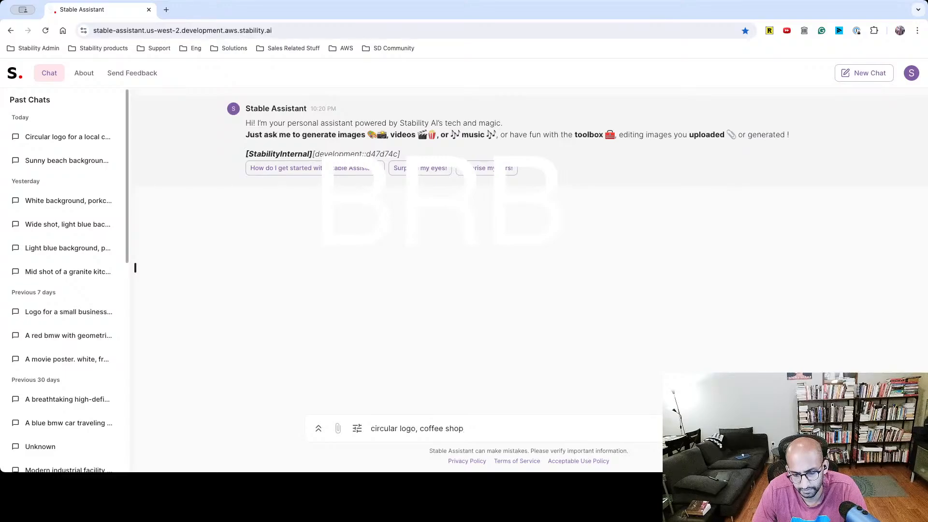
pyautogui.write('smal')
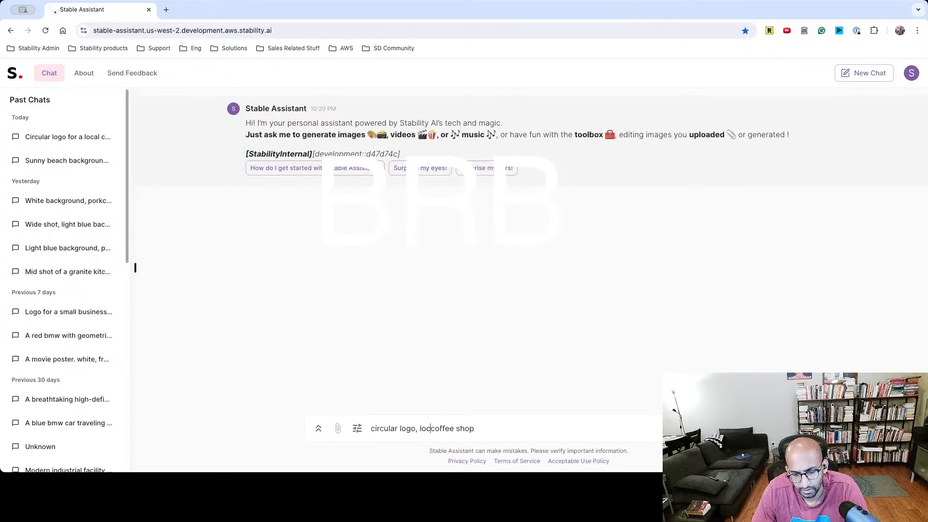
pyautogui.write('l local')
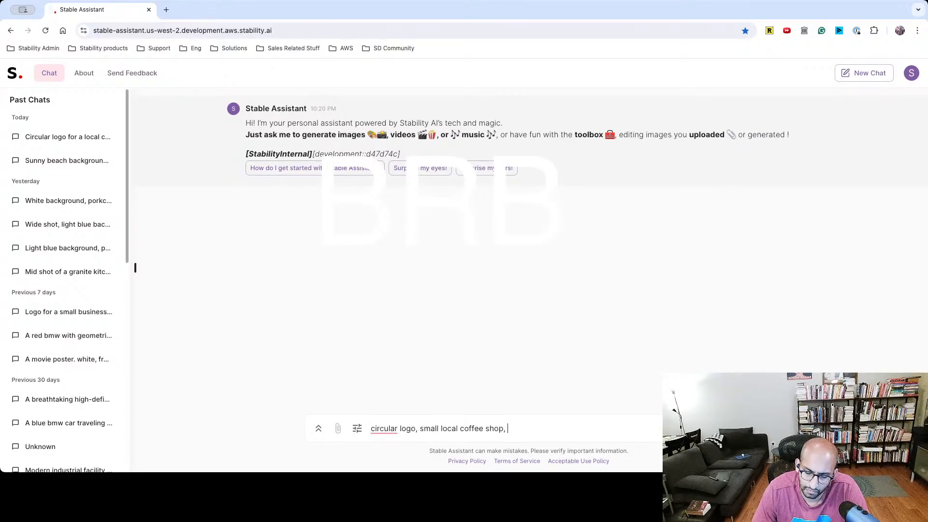
# Search Google Images for "coffee shop logos" in a new browser tab.
pyautogui.hotkey('ctrl', 't')
pyautogui.write('cof')
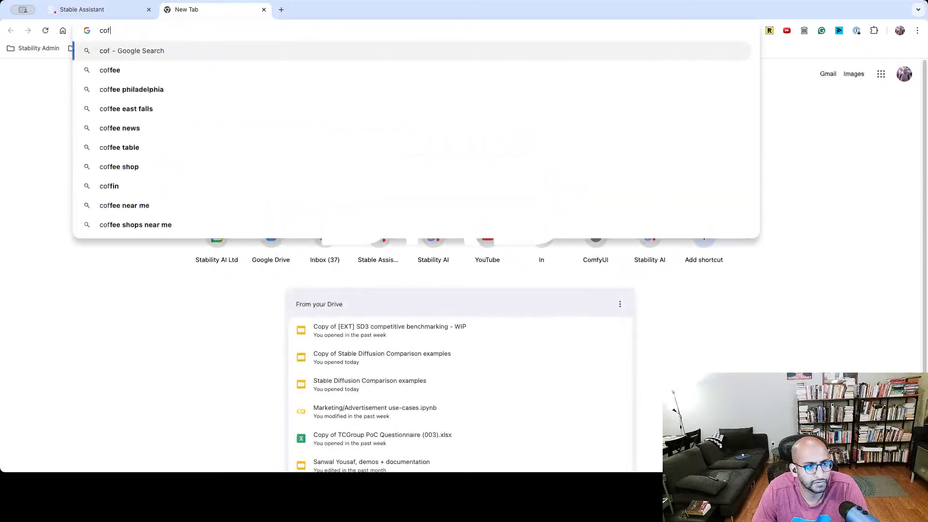
pyautogui.write('fee shop logo')
pyautogui.press('Return')
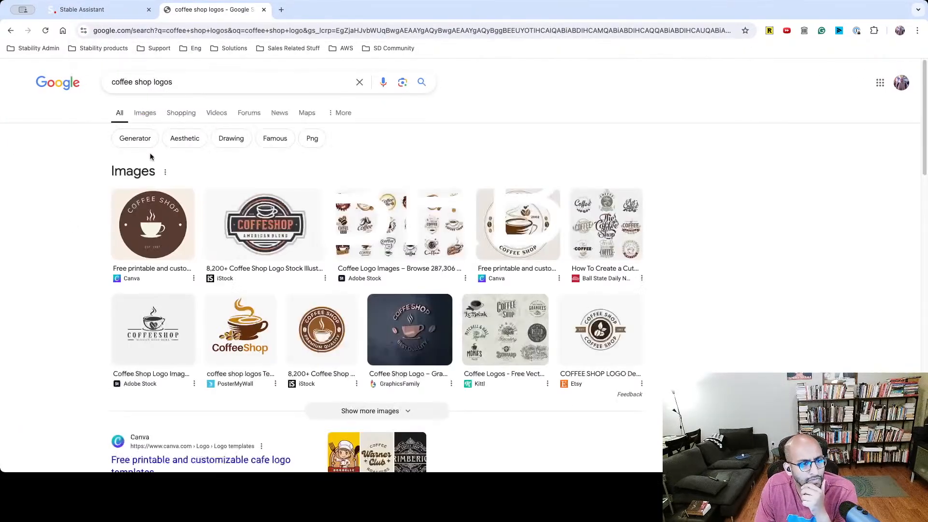
pyautogui.click(147, 111)
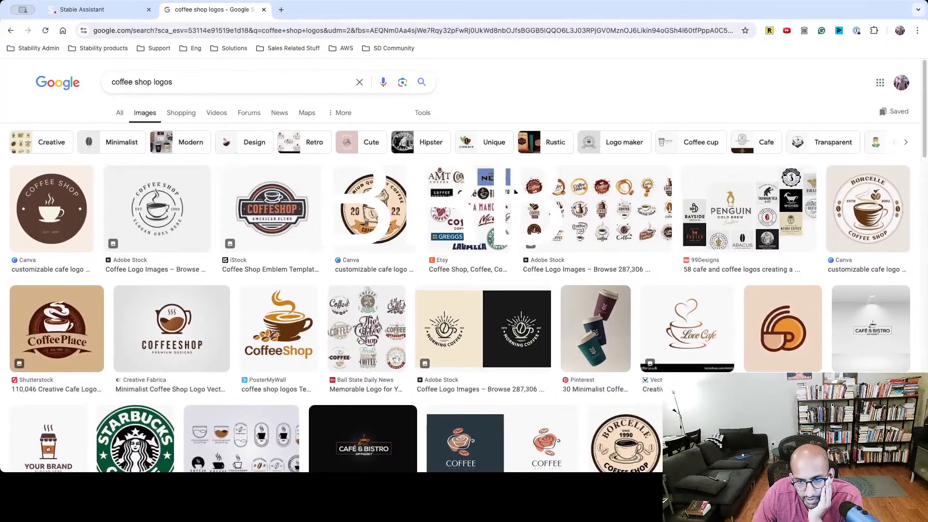
# Visit the Adobe Stock coffee logo page from the image results and preview the set of coffee logos on white background.
pyautogui.click(599, 213)
pyautogui.click(699, 327)
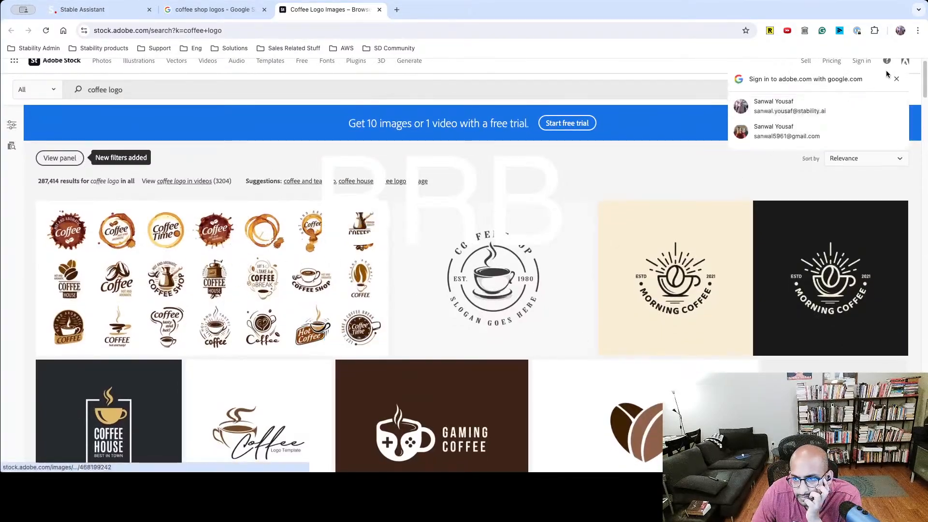
pyautogui.click(212, 282)
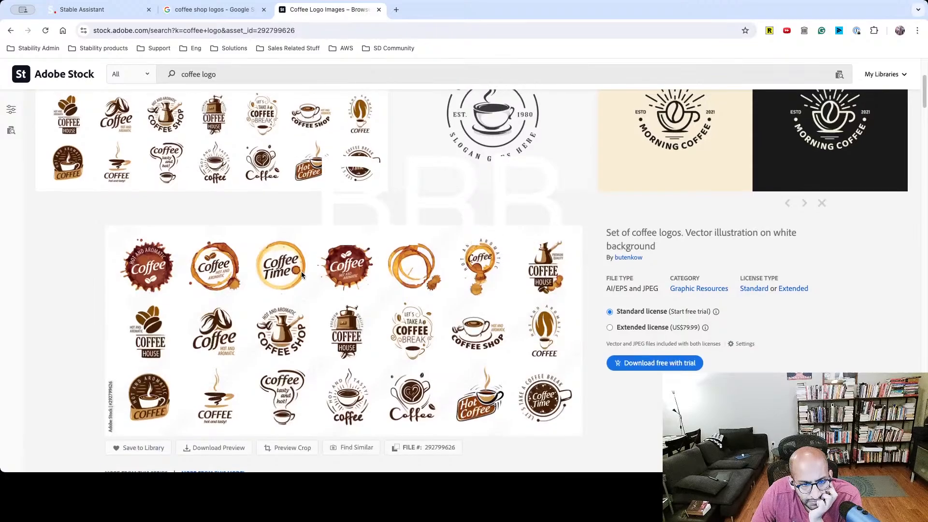
pyautogui.hotkey('alt', 'Left')
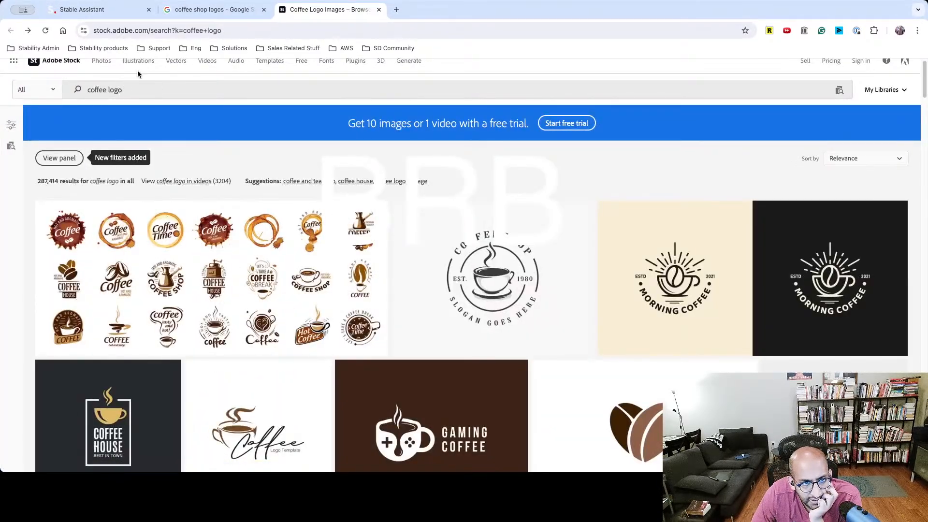
# Back in the Google image results, preview the circular Adobe Stock coffee cup logo and browse more logo designs.
pyautogui.click(213, 9)
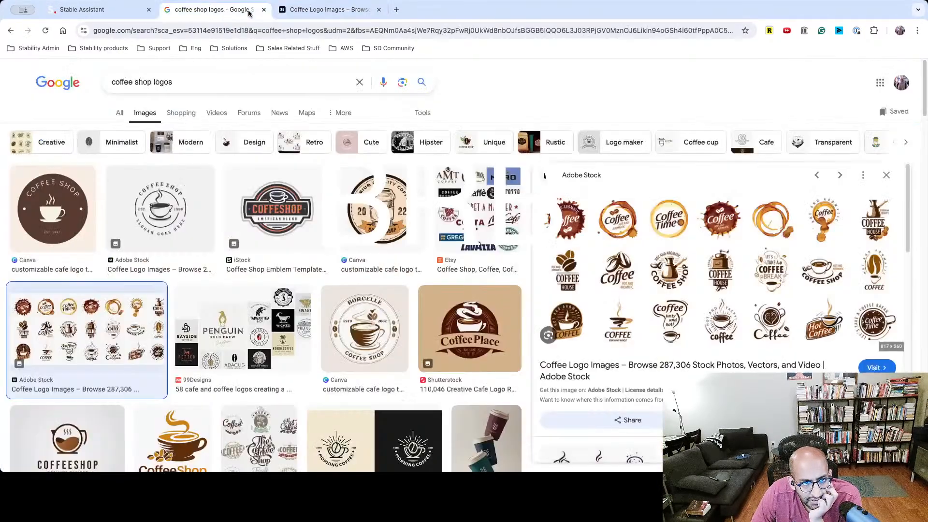
pyautogui.click(176, 241)
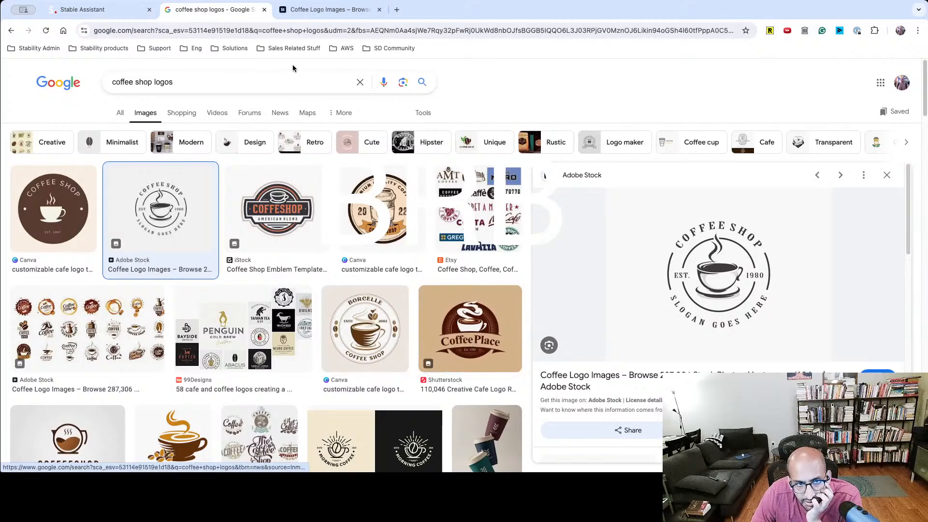
pyautogui.scroll(-5, 420, 280)
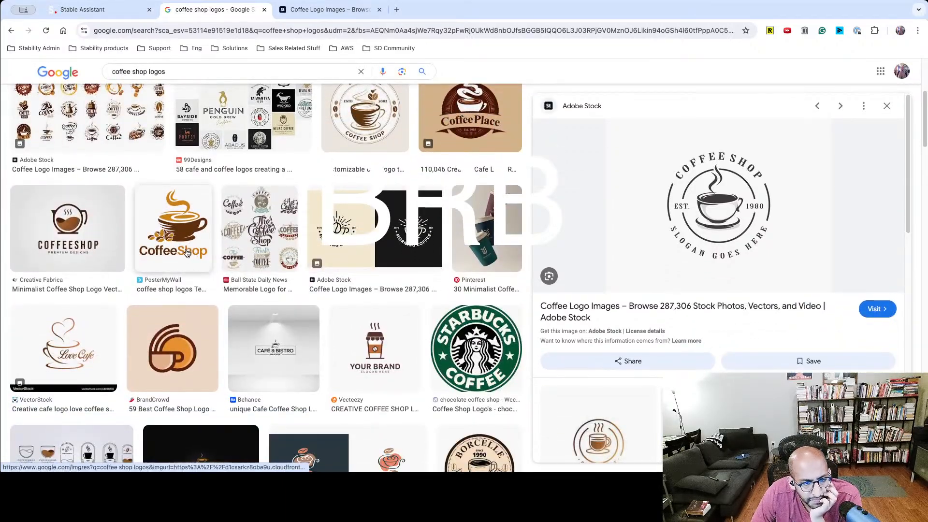
pyautogui.scroll(-4, 187, 252)
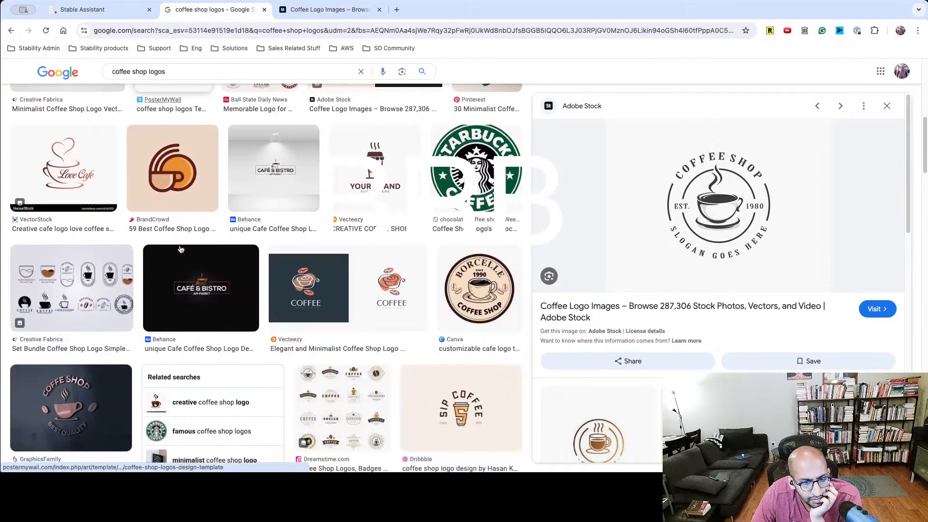
# Return to Stable Assistant and extend the prompt with "white coffee cup brimming with coffee,".
pyautogui.click(82, 10)
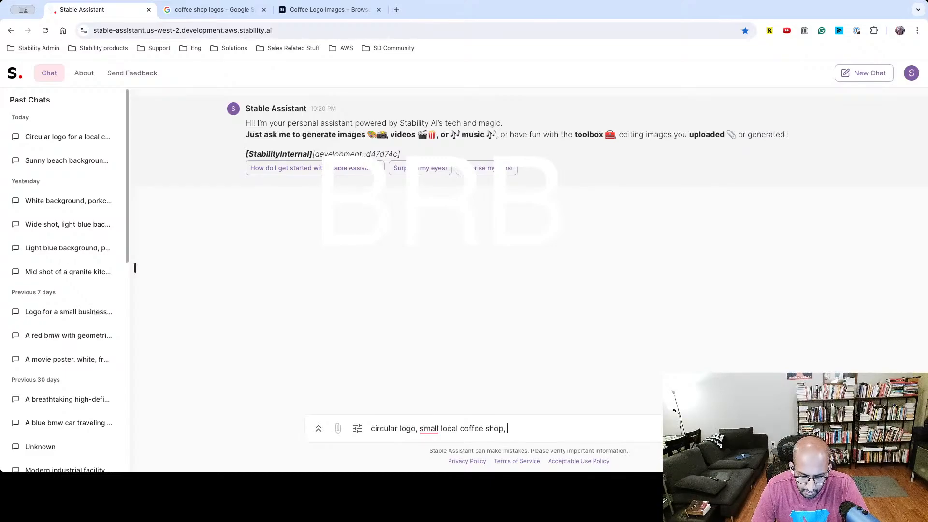
pyautogui.write('white coff')
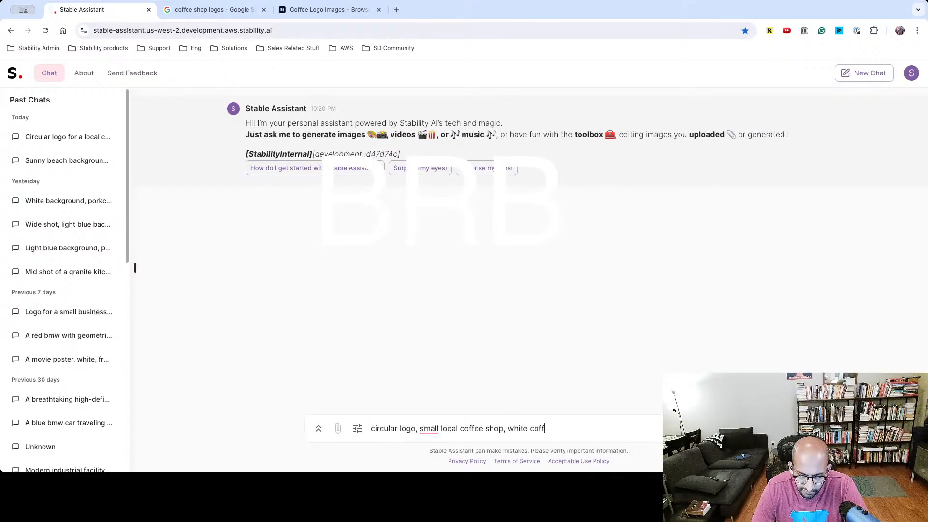
pyautogui.write('ee cup with brown')
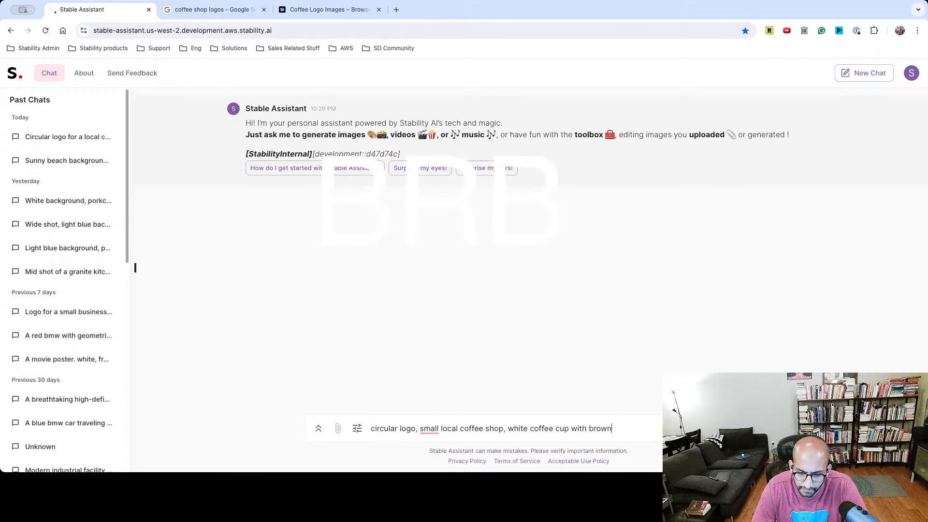
pyautogui.hotkey('alt', 'BackSpace')
pyautogui.hotkey('alt', 'BackSpace')
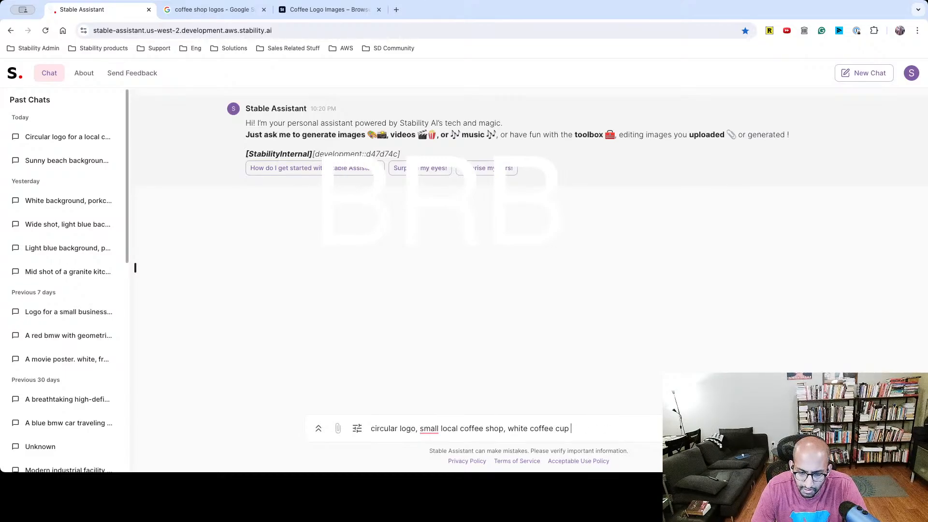
pyautogui.write('brimming with coffee,')
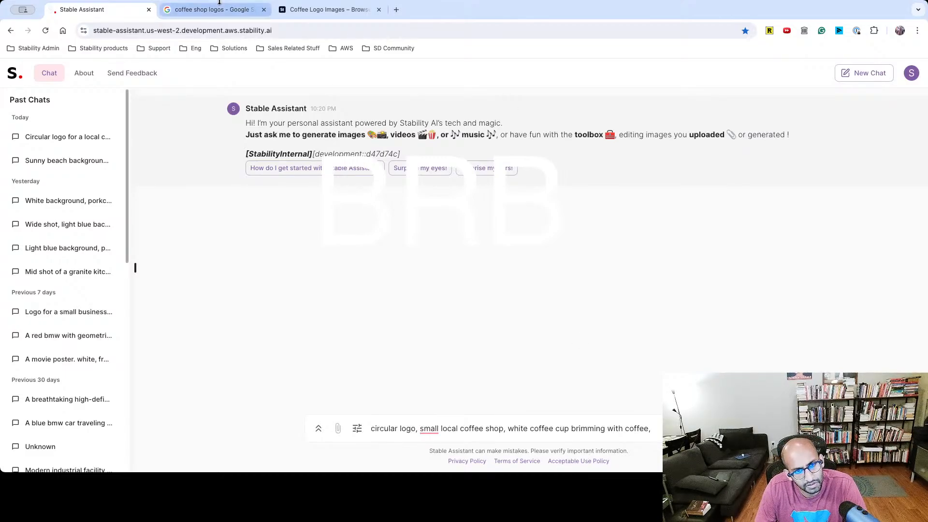
# Check the Adobe Stock results again, close that page, and look through the Google coffee shop logo images.
pyautogui.click(328, 9)
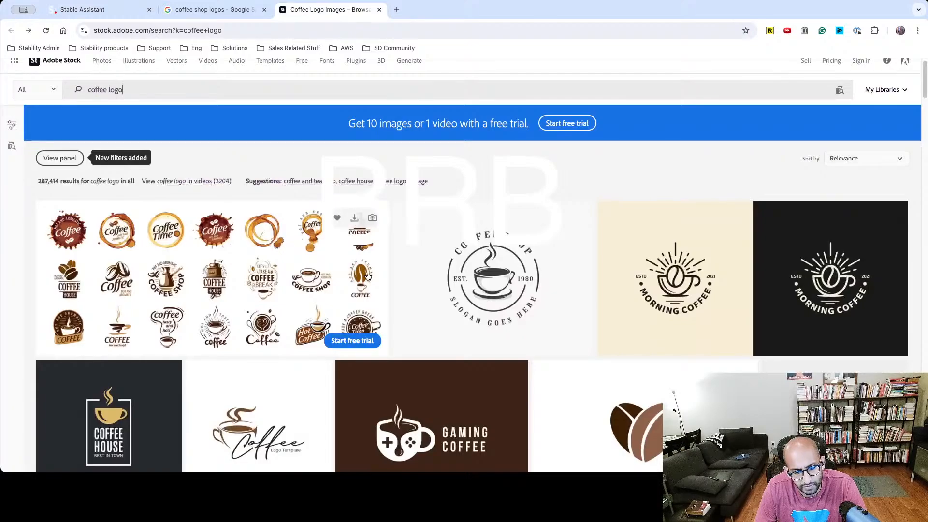
pyautogui.scroll(-1, 352, 339)
pyautogui.click(213, 9)
pyautogui.click(379, 10)
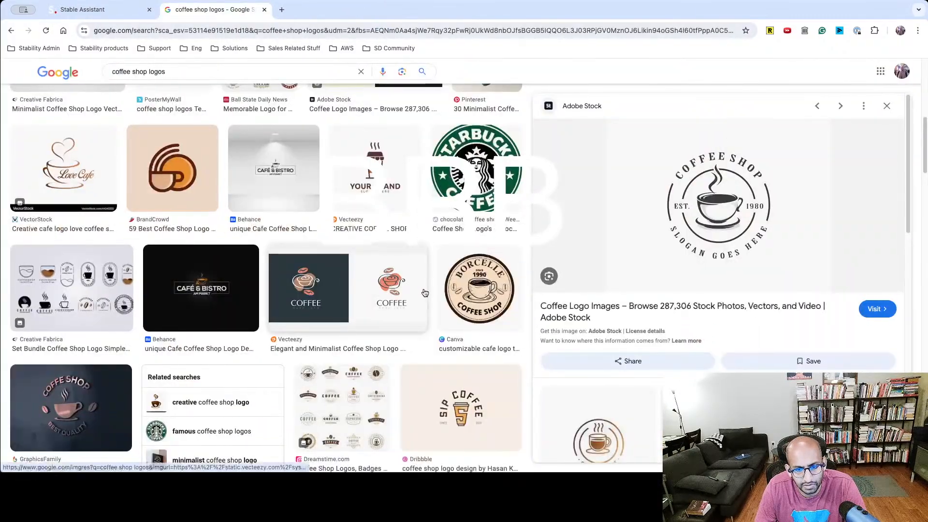
pyautogui.scroll(-1, 421, 170)
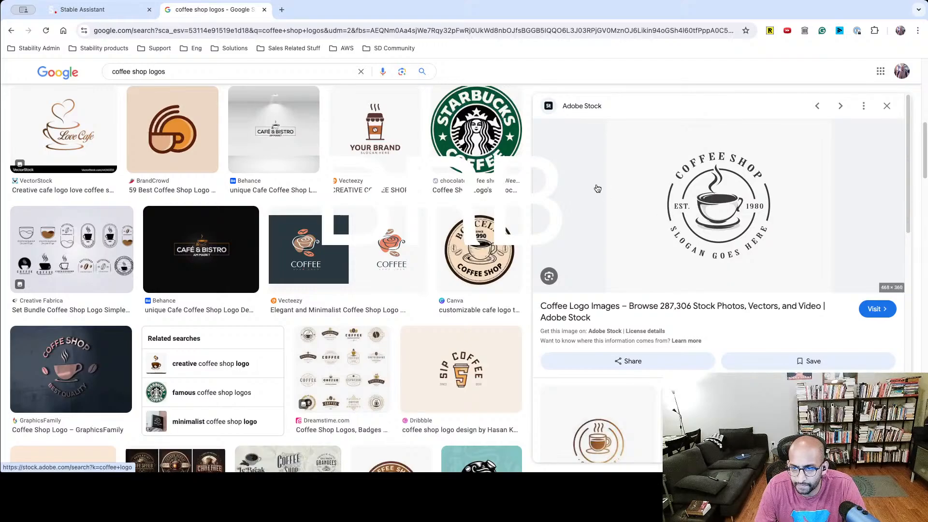
# In Stable Assistant, complete the prompt with "small neighborhood background sketched, local and futuristic design" and submit it.
pyautogui.click(128, 11)
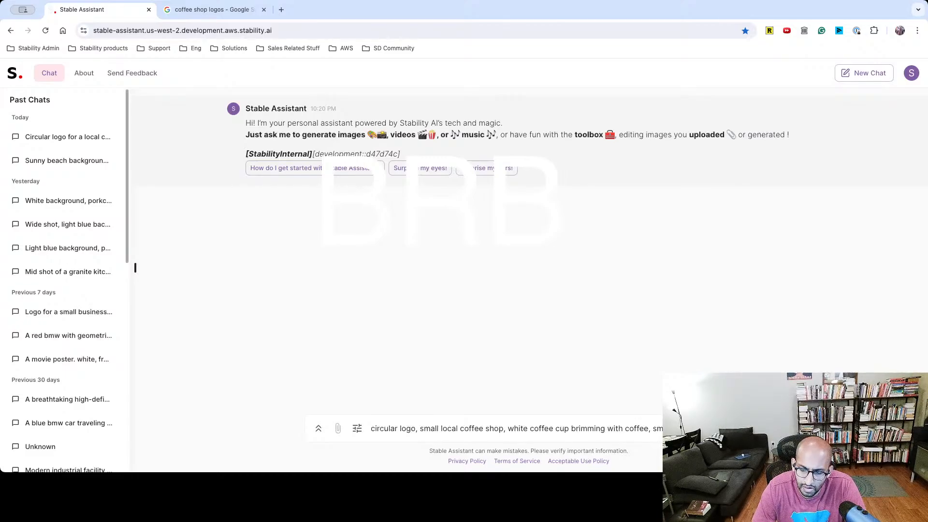
pyautogui.hotkey('shift', 'Return')
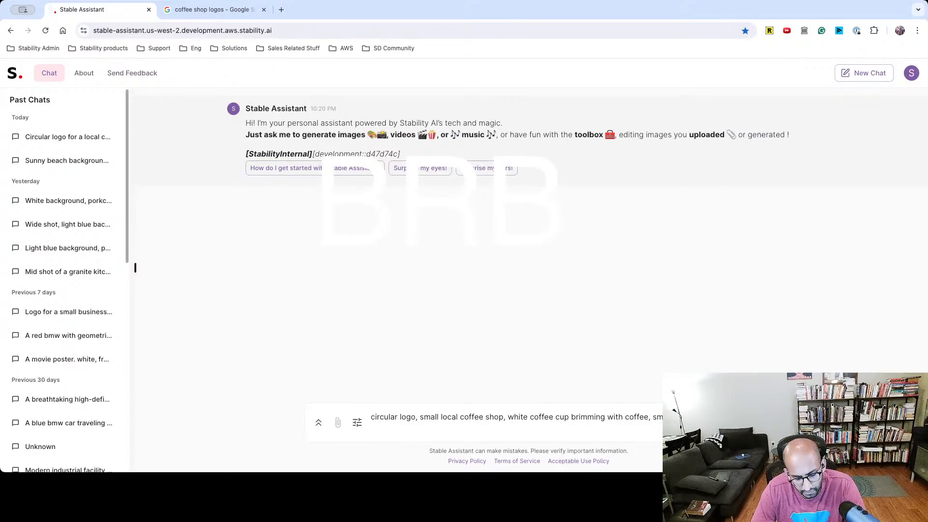
pyautogui.write('backgrouynd')
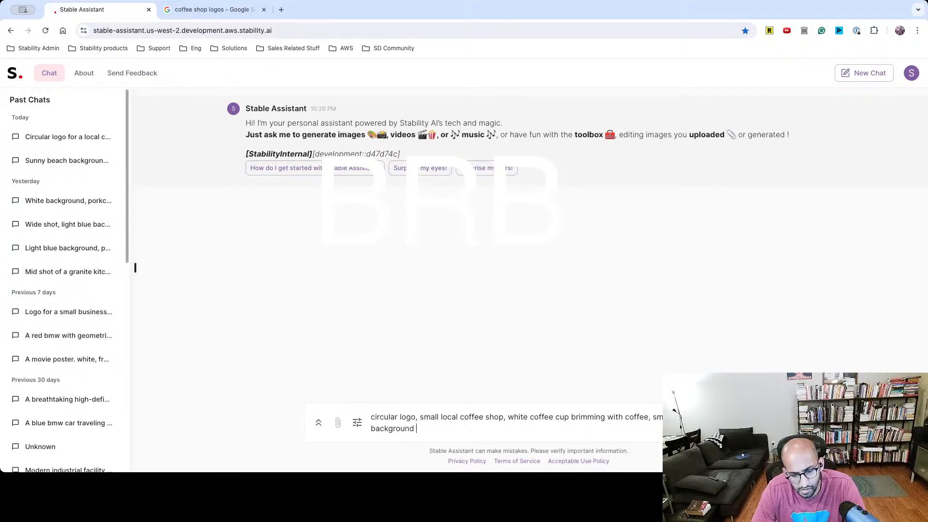
pyautogui.write('sketc')
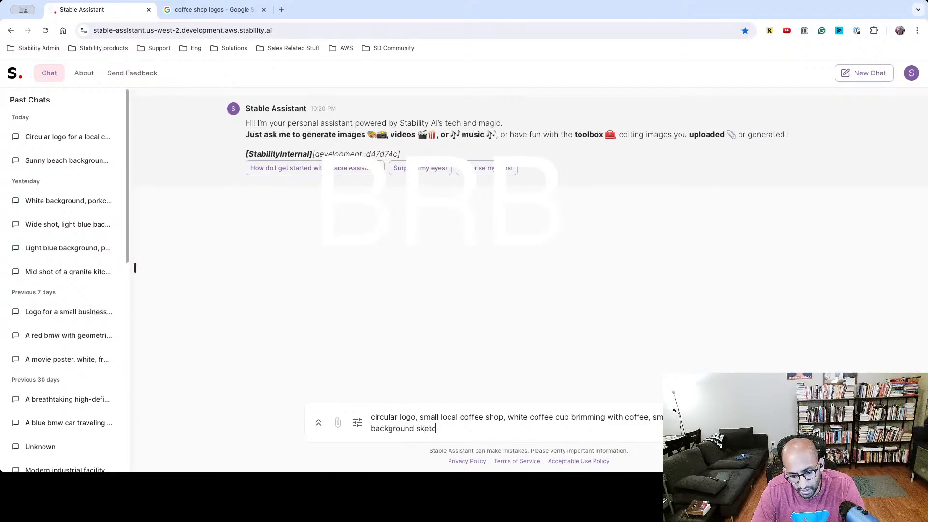
pyautogui.write('hed.')
pyautogui.write(', local and')
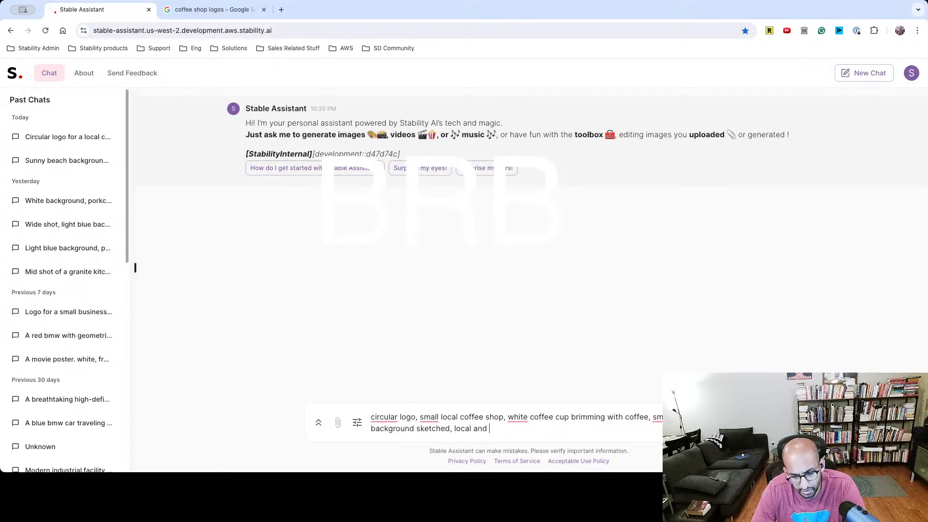
pyautogui.write('futuristic')
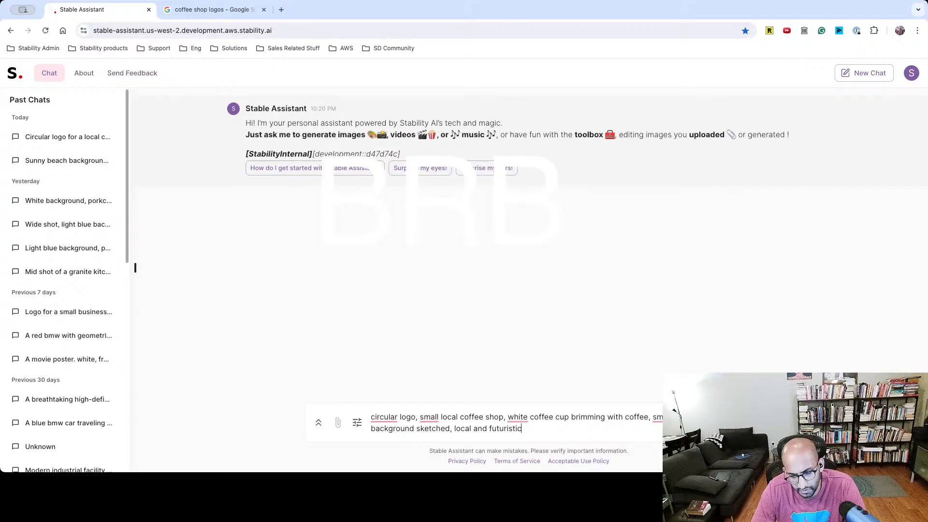
pyautogui.write(' design,')
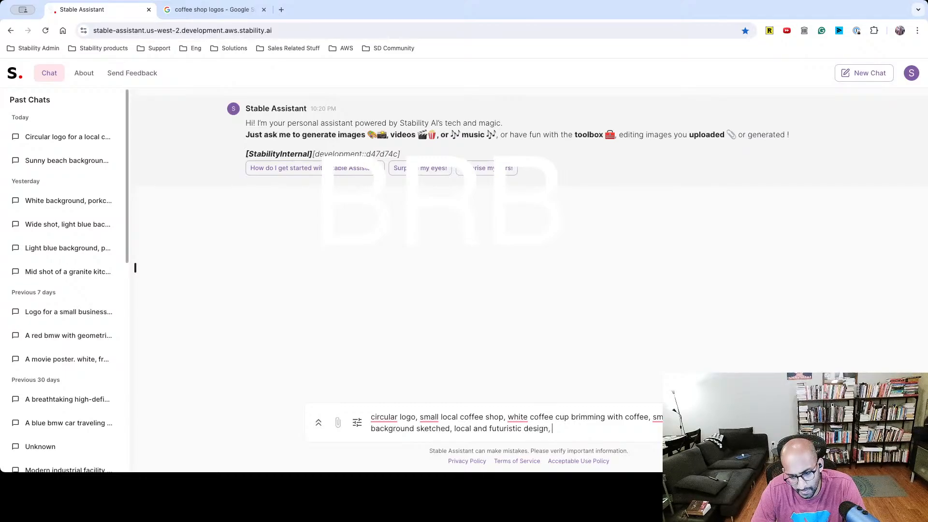
pyautogui.press('BackSpace')
pyautogui.press('Return')
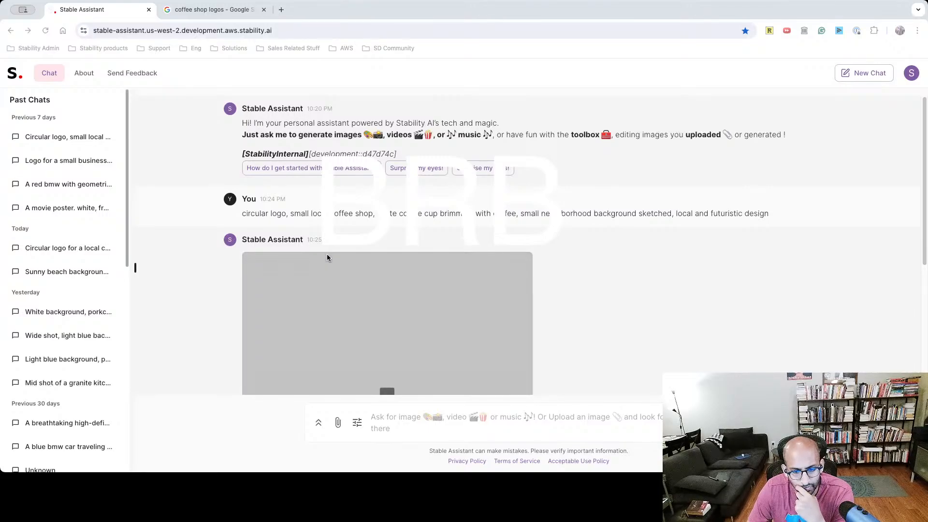
# Review the generated orange-background coffee cup logo and generate another version of it.
pyautogui.scroll(-2, 328, 256)
pyautogui.scroll(-3, 334, 256)
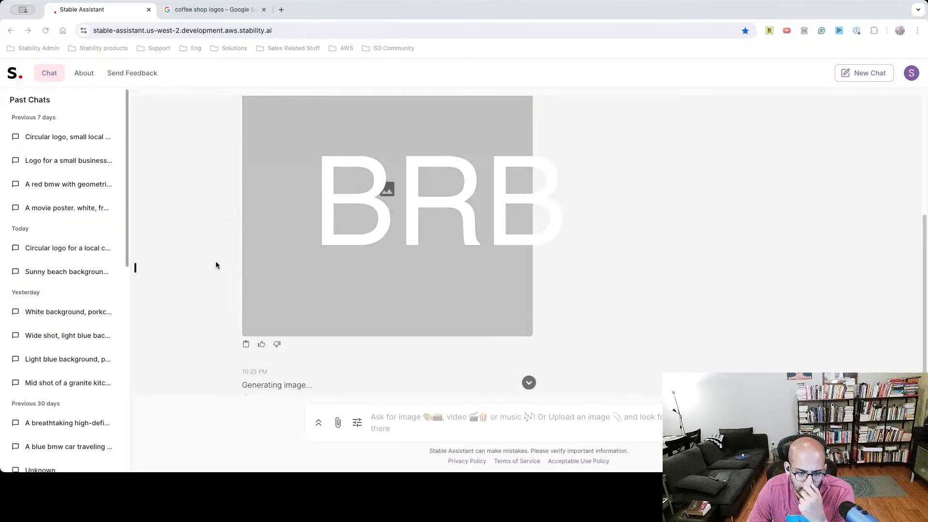
pyautogui.scroll(5, 215, 247)
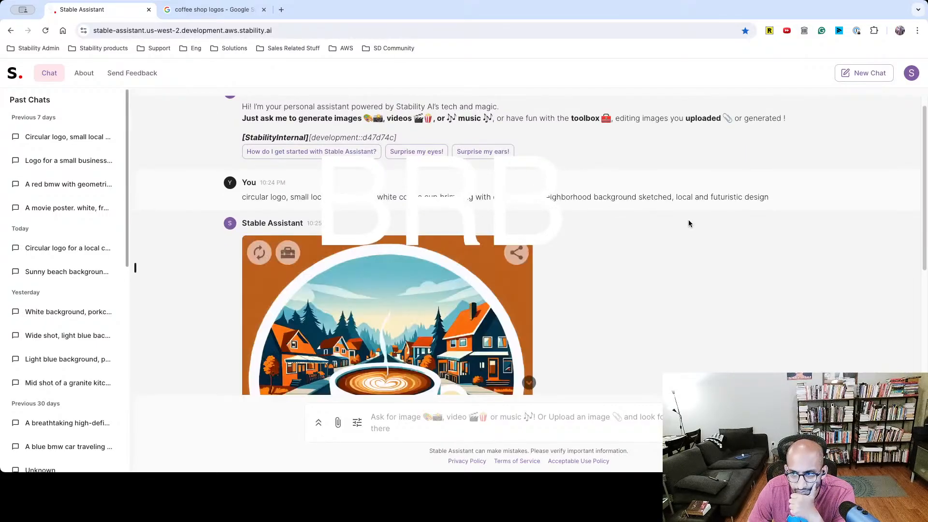
pyautogui.scroll(-3, 660, 328)
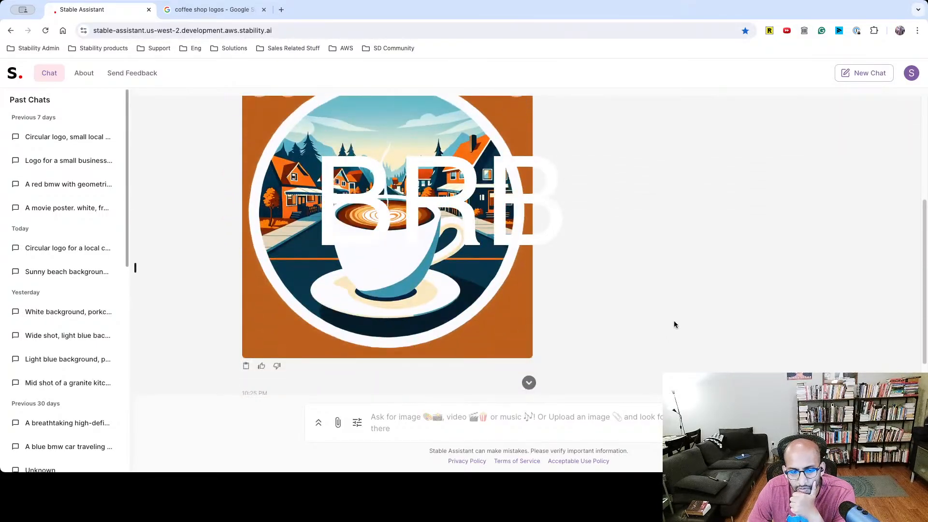
pyautogui.scroll(1, 651, 309)
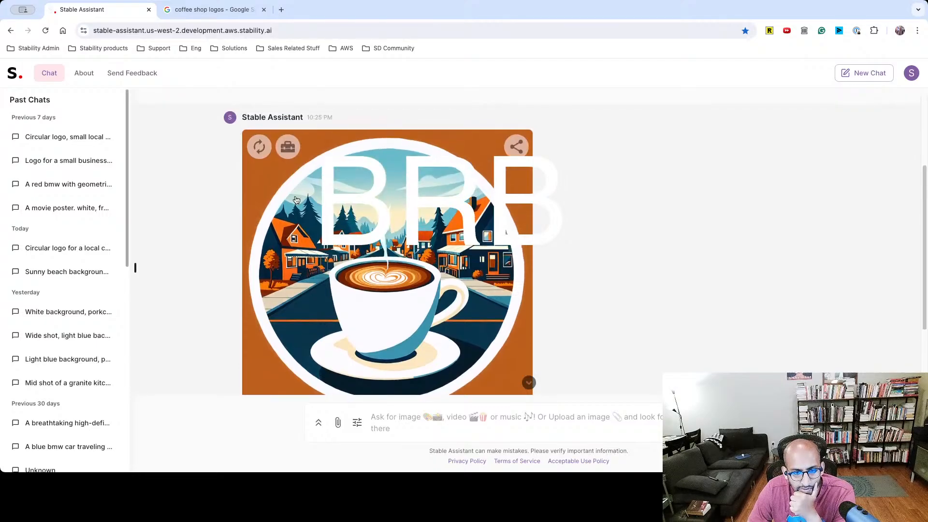
pyautogui.click(262, 144)
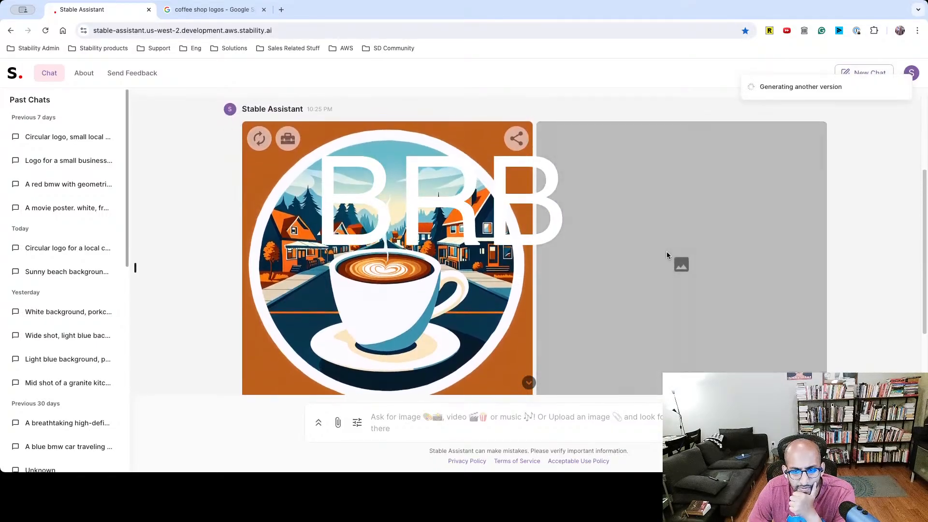
# Generate another version from the second logo, the one with the white background and yellow sun, and view the result.
pyautogui.scroll(-2, 666, 251)
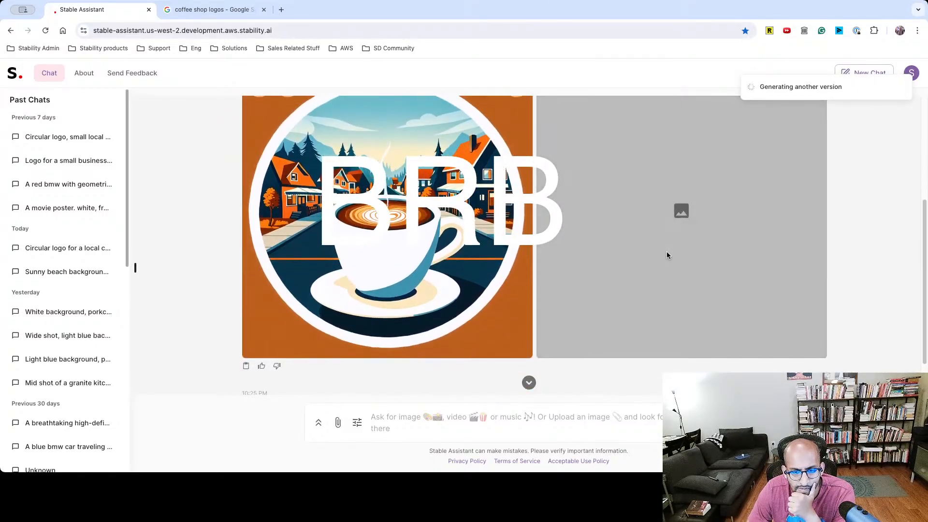
pyautogui.scroll(1, 667, 255)
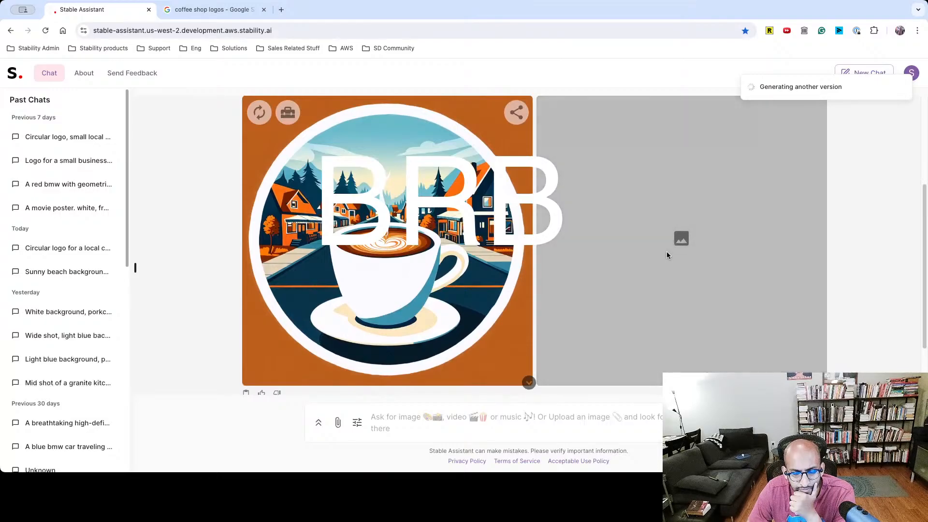
pyautogui.scroll(1, 667, 255)
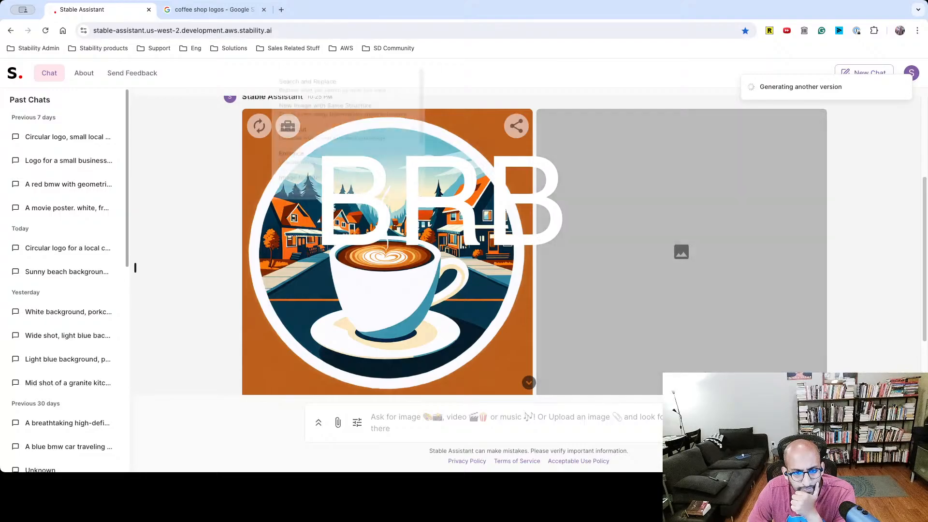
pyautogui.click(287, 125)
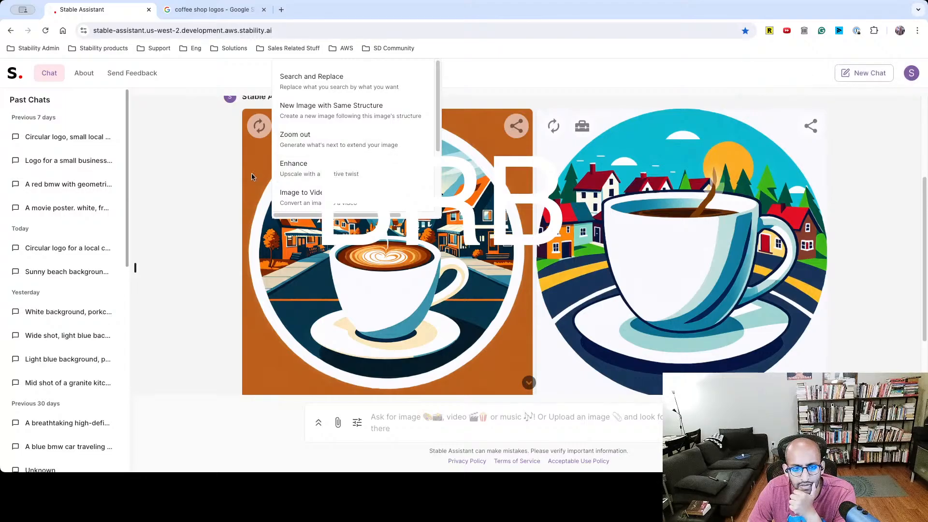
pyautogui.click(205, 184)
pyautogui.click(553, 126)
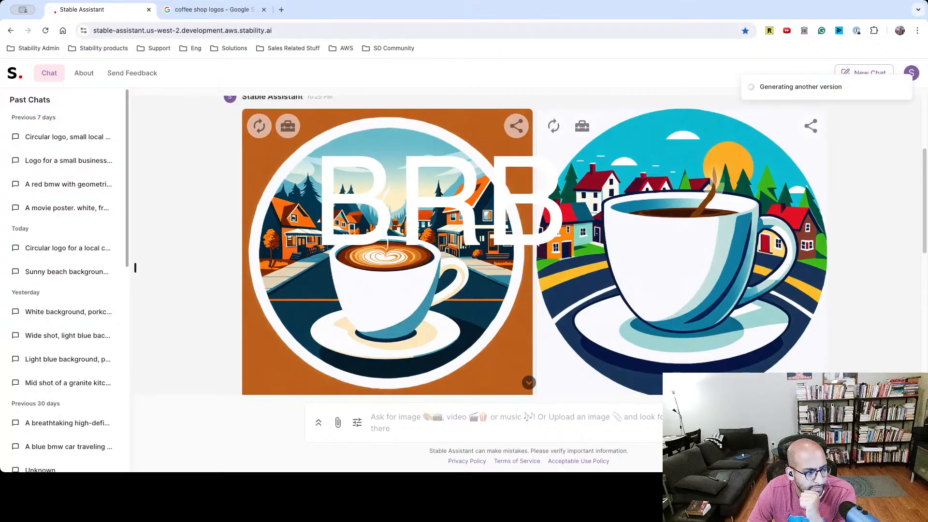
pyautogui.click(187, 162)
pyautogui.scroll(-1, 322, 131)
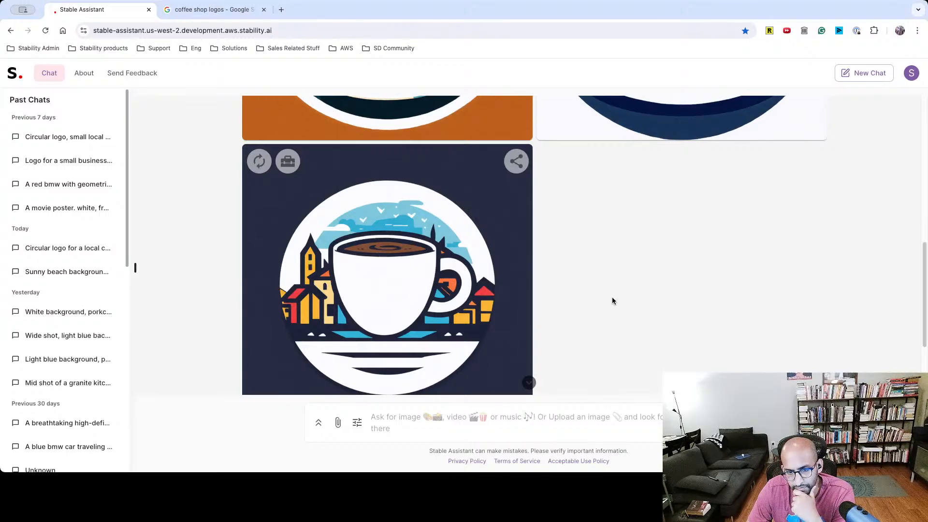
pyautogui.scroll(-1, 621, 280)
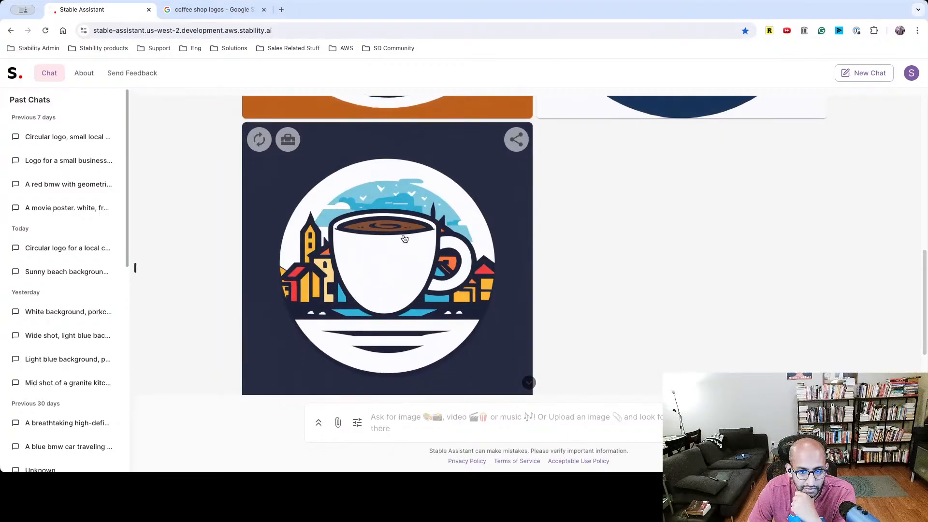
# Try a Search and Replace on the orange-background logo, replacing "background" with "city skyline".
pyautogui.scroll(10, 307, 182)
pyautogui.scroll(-2, 431, 231)
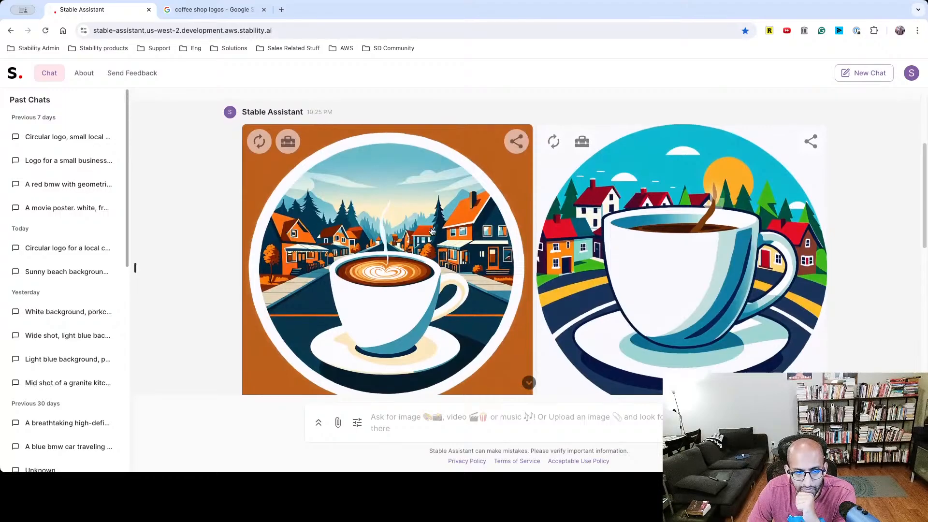
pyautogui.click(288, 141)
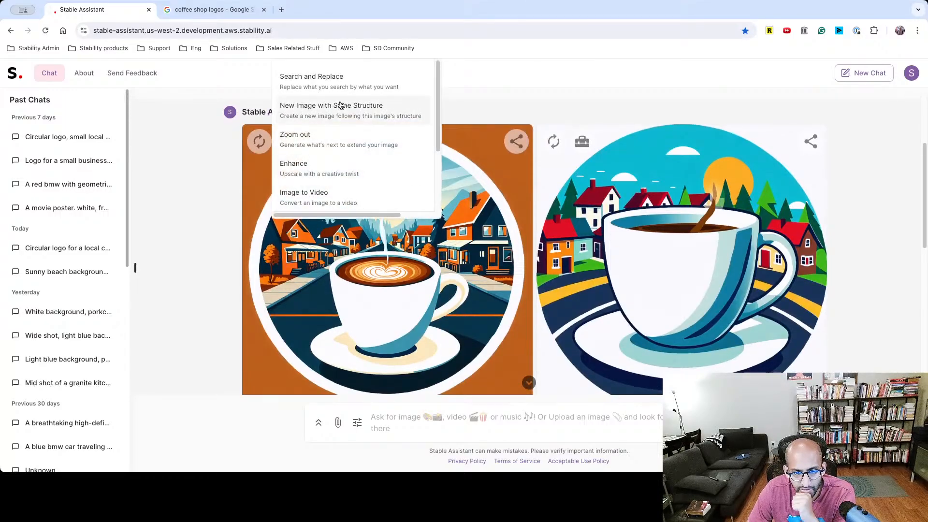
pyautogui.click(335, 78)
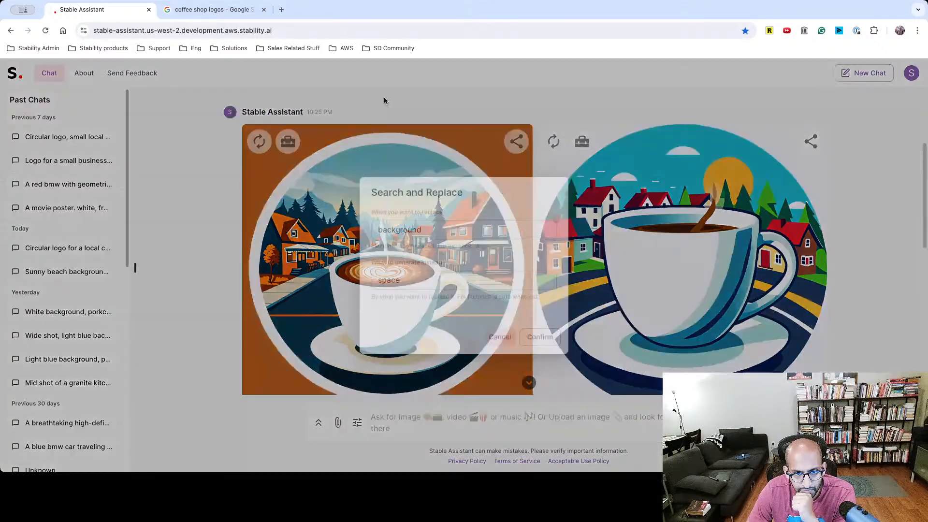
pyautogui.doubleClick(366, 178)
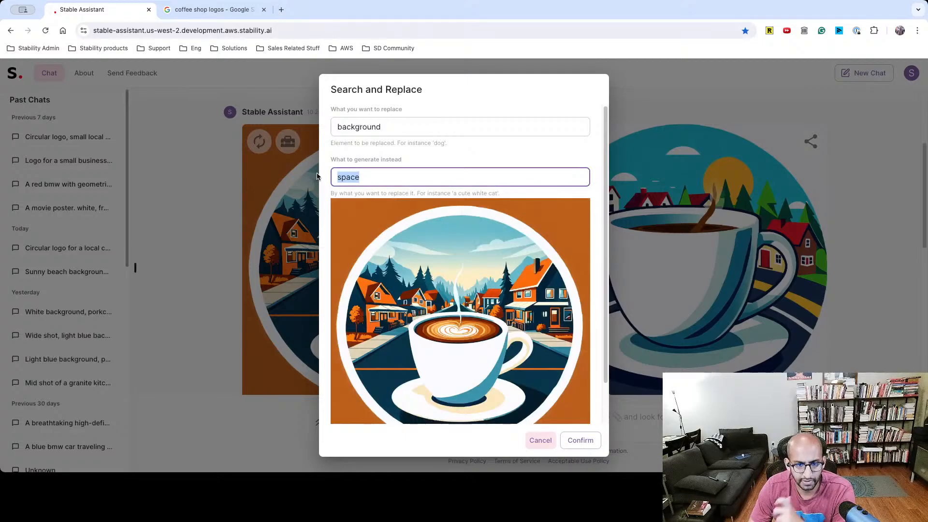
pyautogui.press('BackSpace')
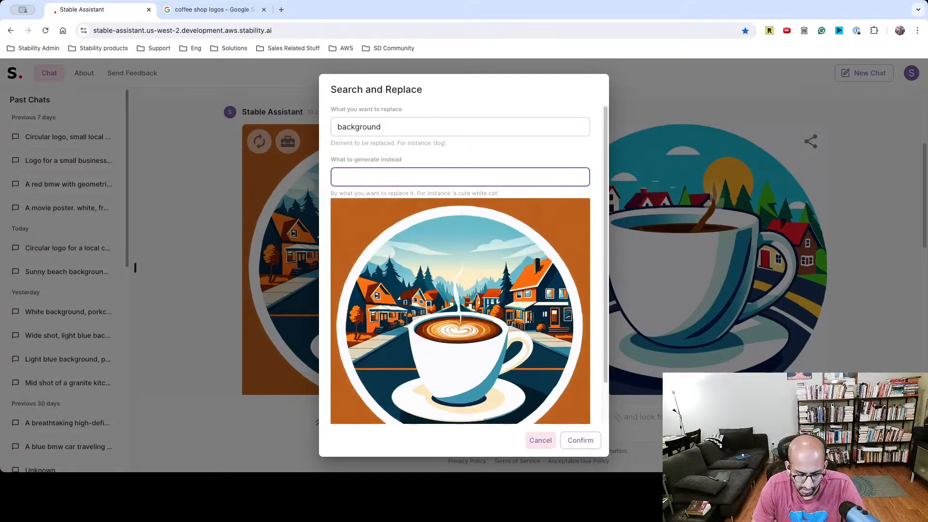
pyautogui.write('city')
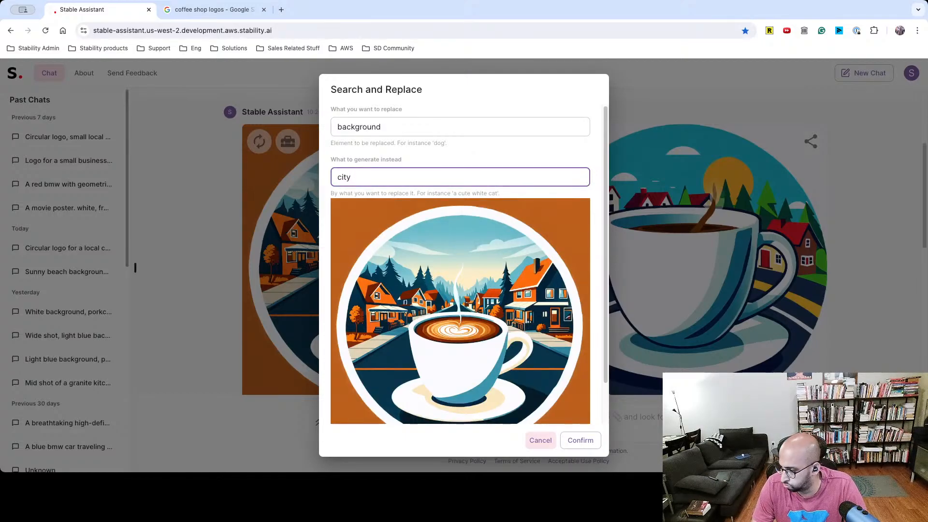
pyautogui.write(' skyline')
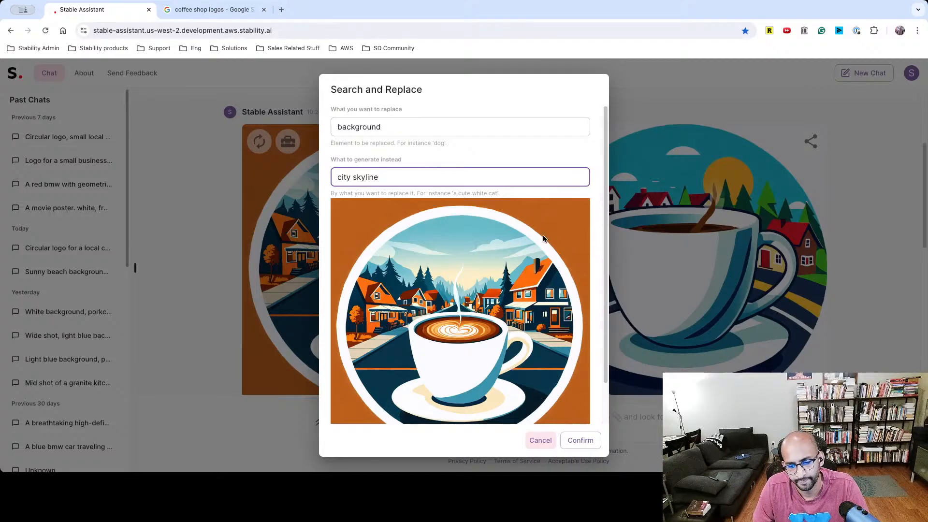
pyautogui.click(589, 449)
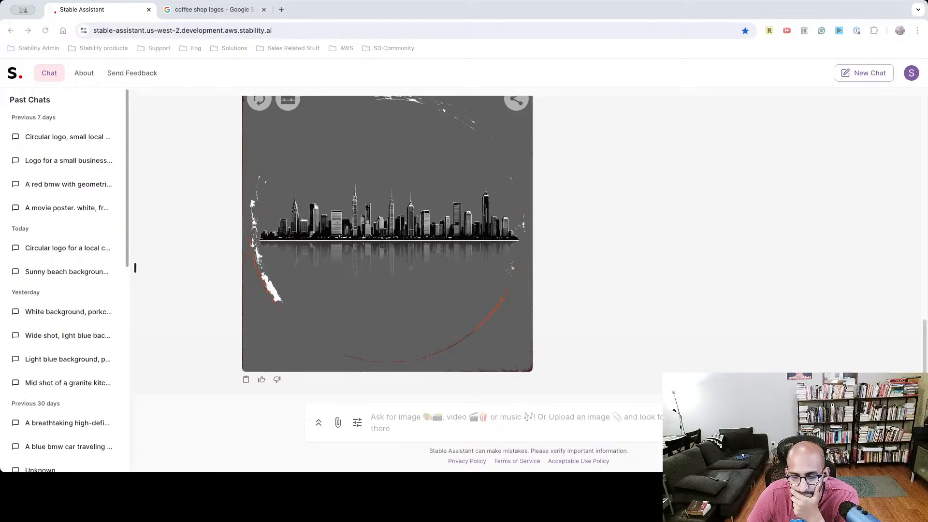
# Examine the city skyline replacement image and compare it with the earlier coffee cup logo versions.
pyautogui.press('super+Tab')
pyautogui.scroll(2, 561, 273)
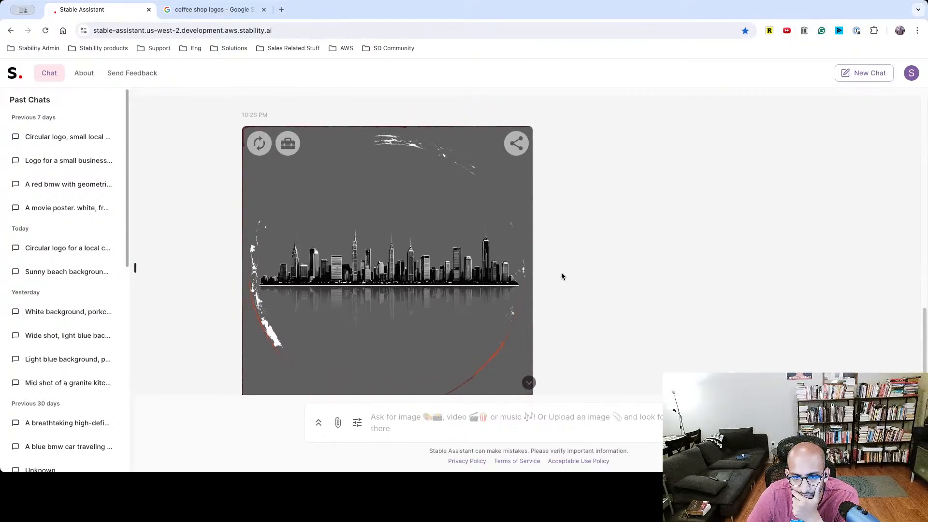
pyautogui.scroll(-2, 561, 273)
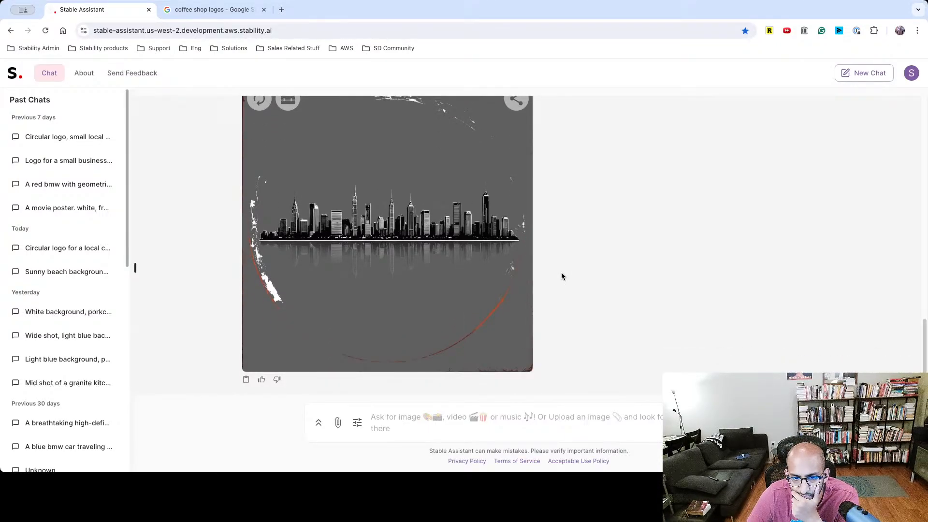
pyautogui.scroll(4, 562, 273)
pyautogui.scroll(-4, 561, 273)
pyautogui.scroll(8, 562, 276)
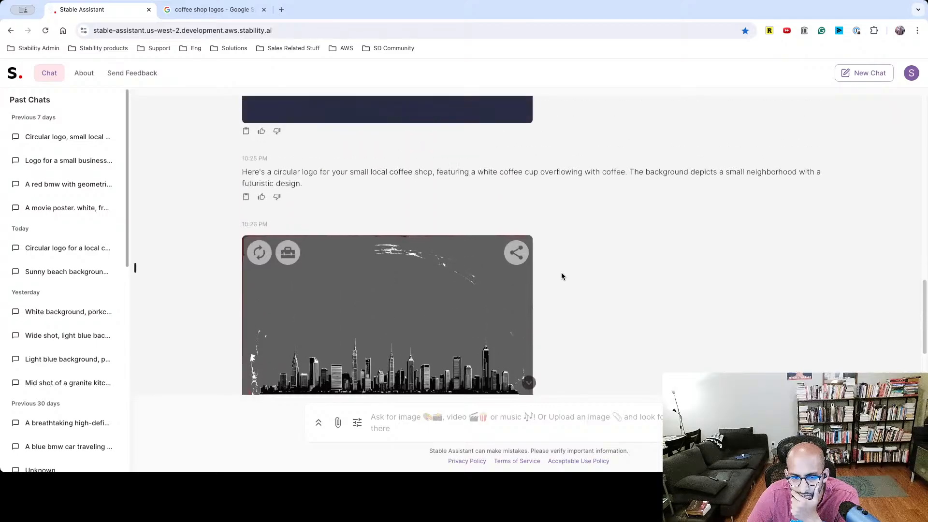
pyautogui.scroll(12, 561, 273)
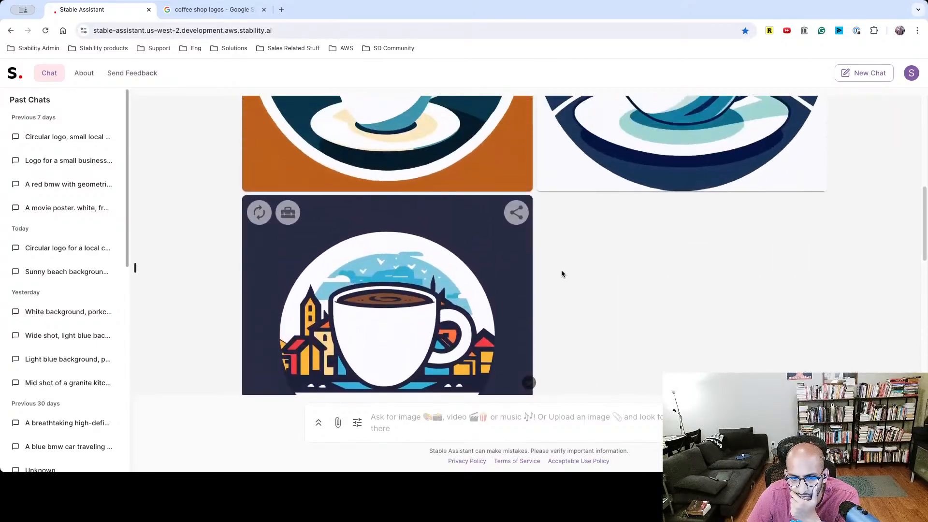
pyautogui.scroll(1, 405, 224)
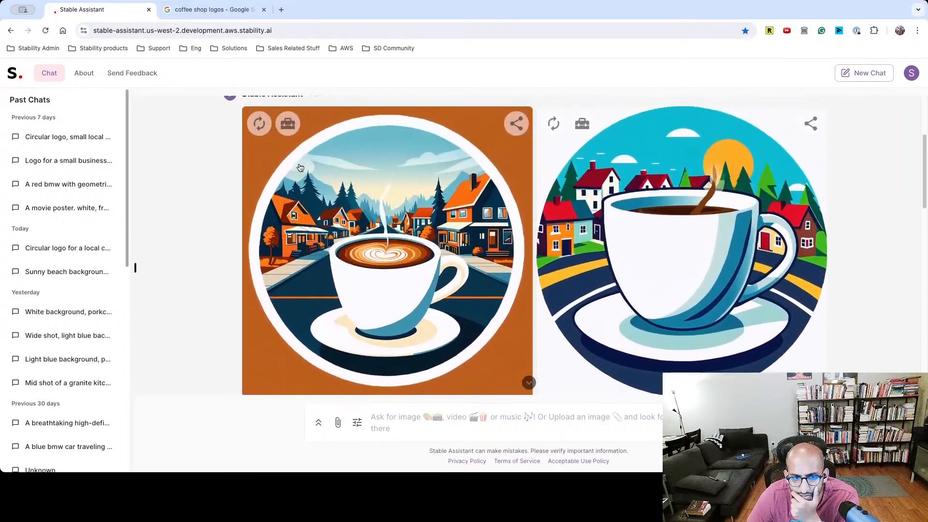
# Start a Search and Replace on the orange-background logo with "small town neighborhood" as the element to replace.
pyautogui.click(288, 126)
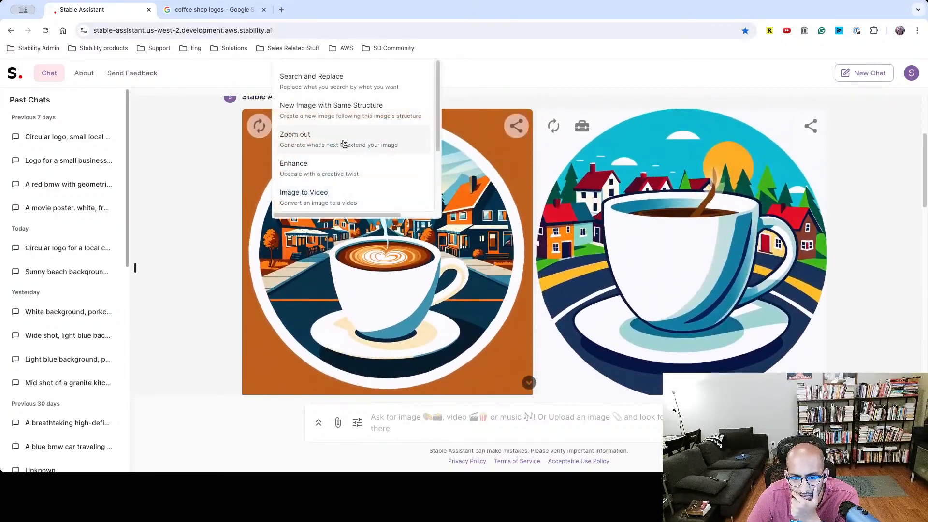
pyautogui.click(347, 82)
pyautogui.click(409, 126)
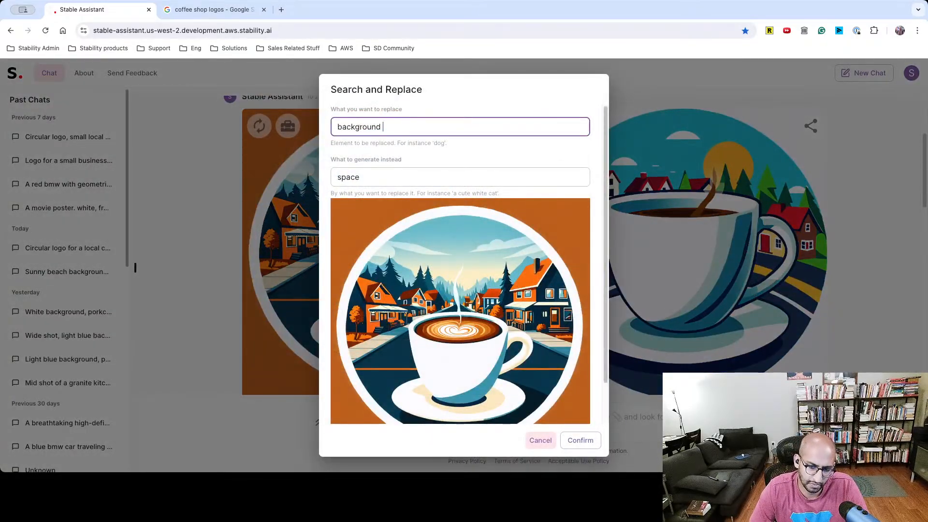
pyautogui.press('super+a')
pyautogui.press('BackSpace')
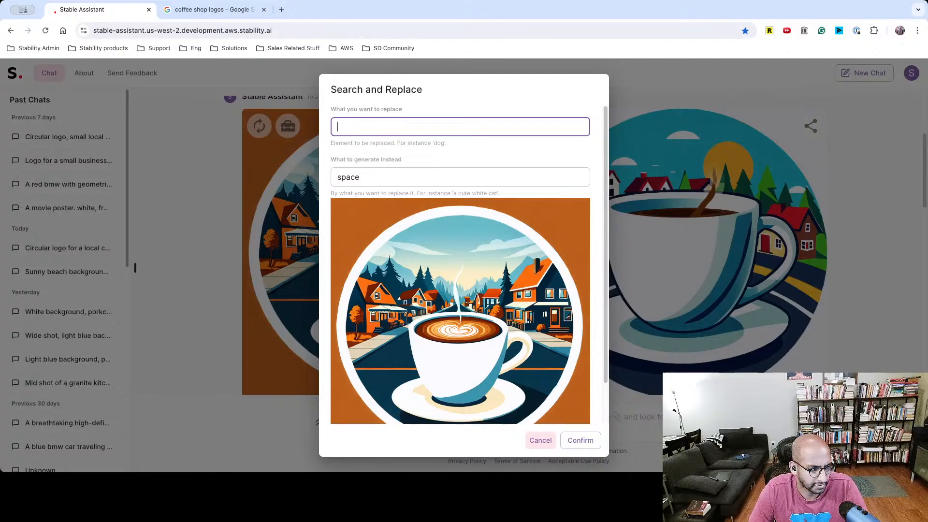
pyautogui.write('small town nei')
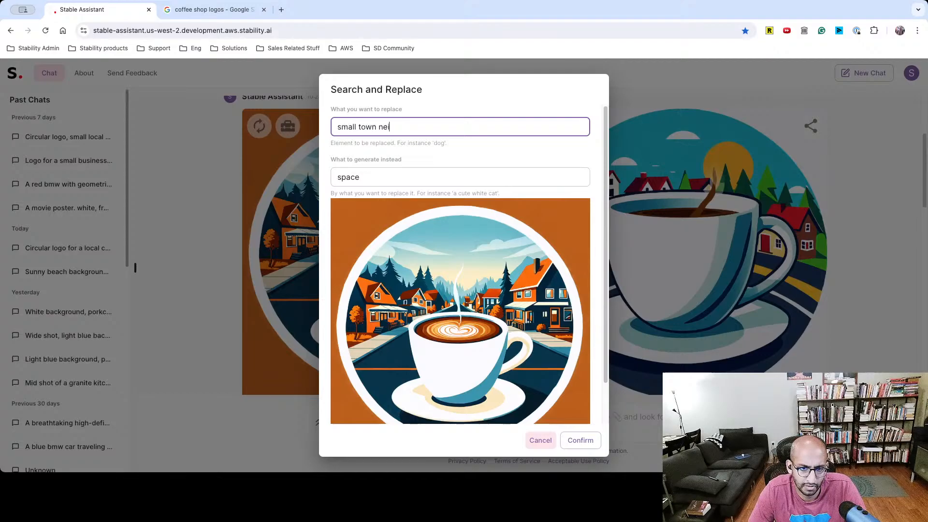
pyautogui.write('ghborhood')
# Set what to generate instead to "city skyline" and run the replacement.
pyautogui.press('Tab')
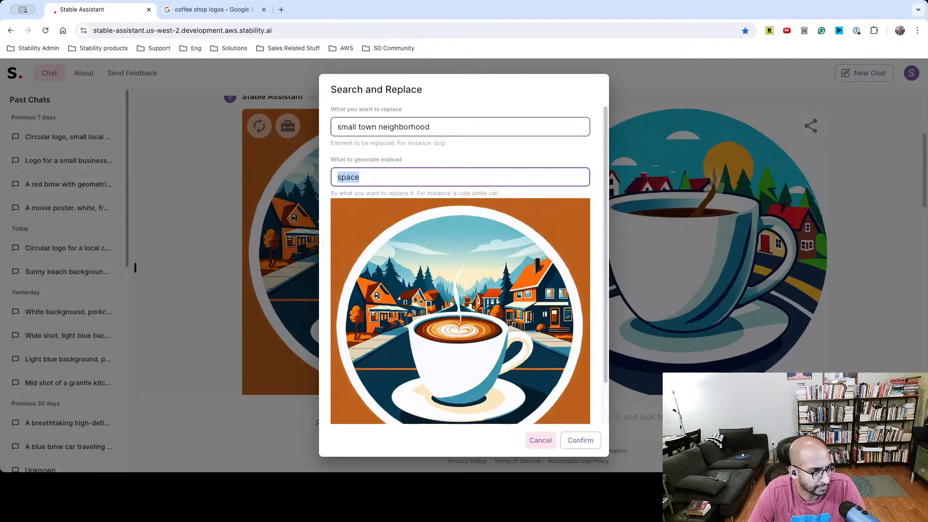
pyautogui.write('ma')
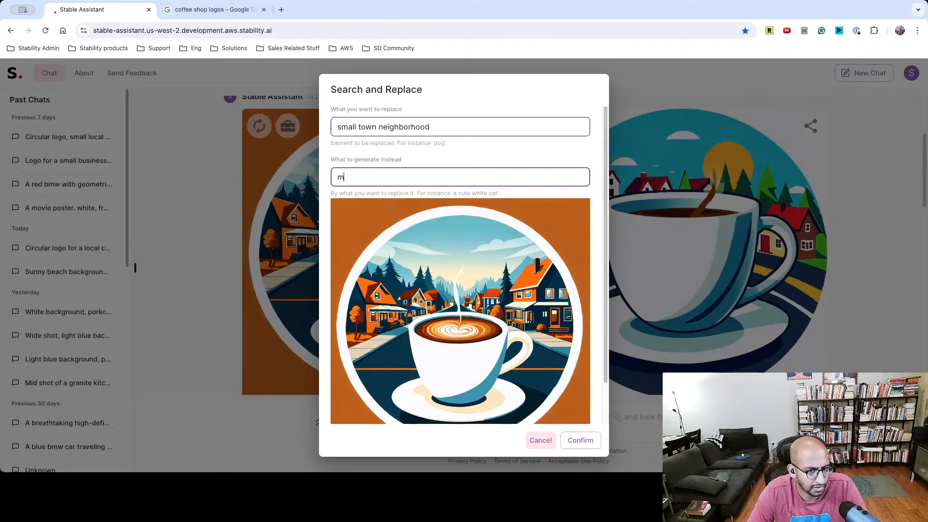
pyautogui.press('BackSpace')
pyautogui.write('city skyline')
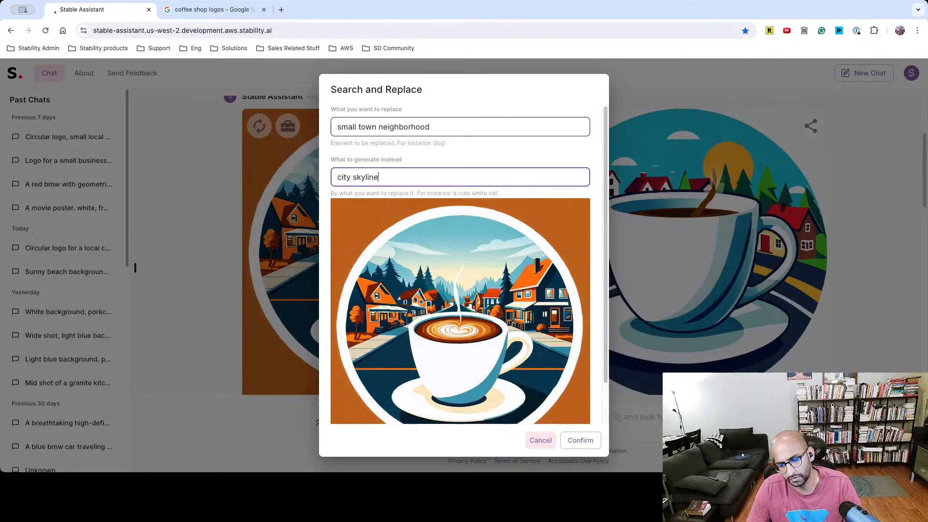
pyautogui.click(580, 440)
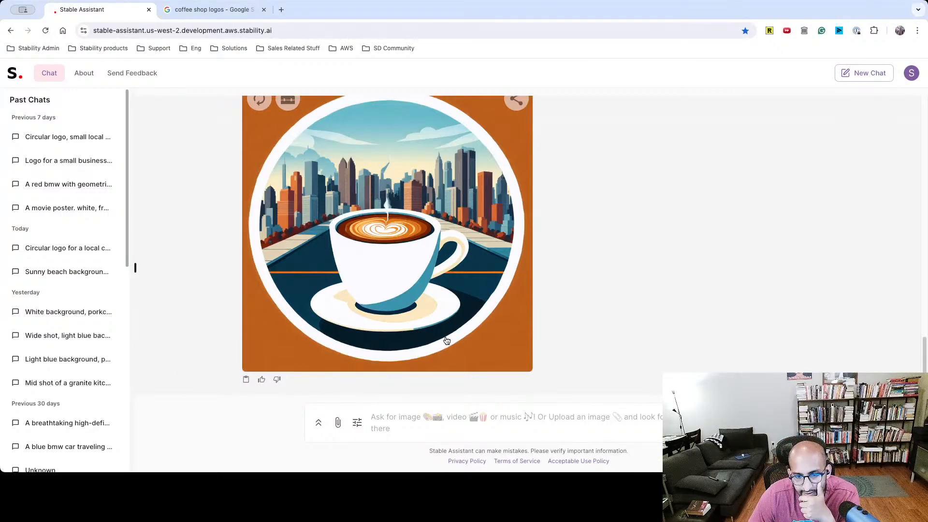
# Run Zoom out on the city skyline coffee logo, extending the image by 256 pixels on every side.
pyautogui.scroll(3, 324, 305)
pyautogui.scroll(-3, 321, 304)
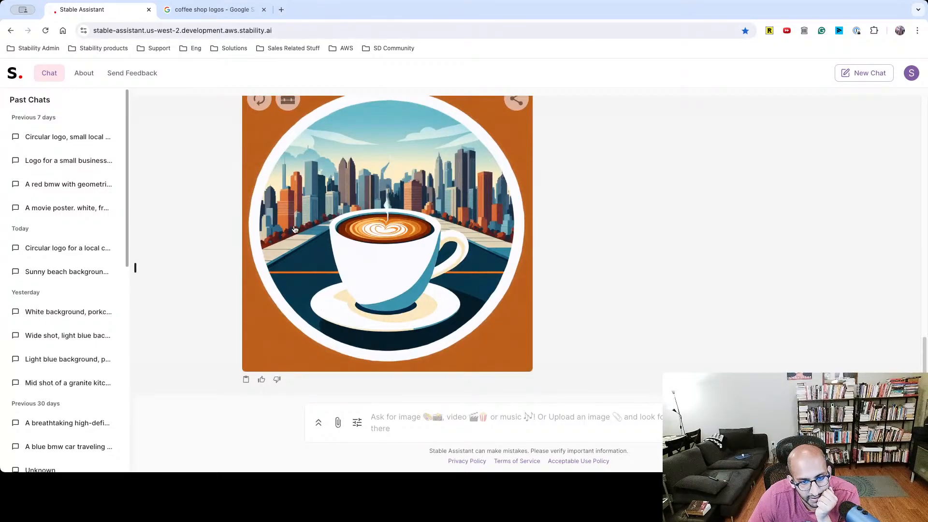
pyautogui.click(287, 99)
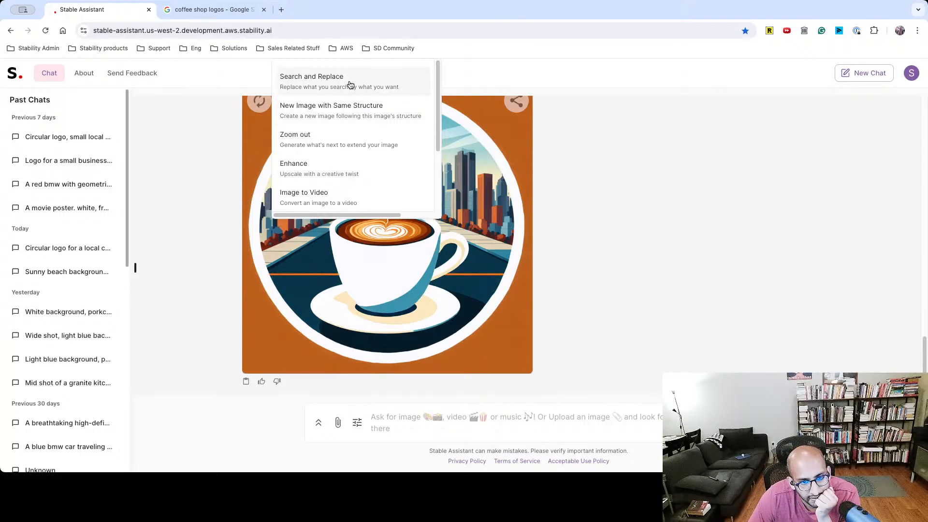
pyautogui.scroll(-3, 335, 160)
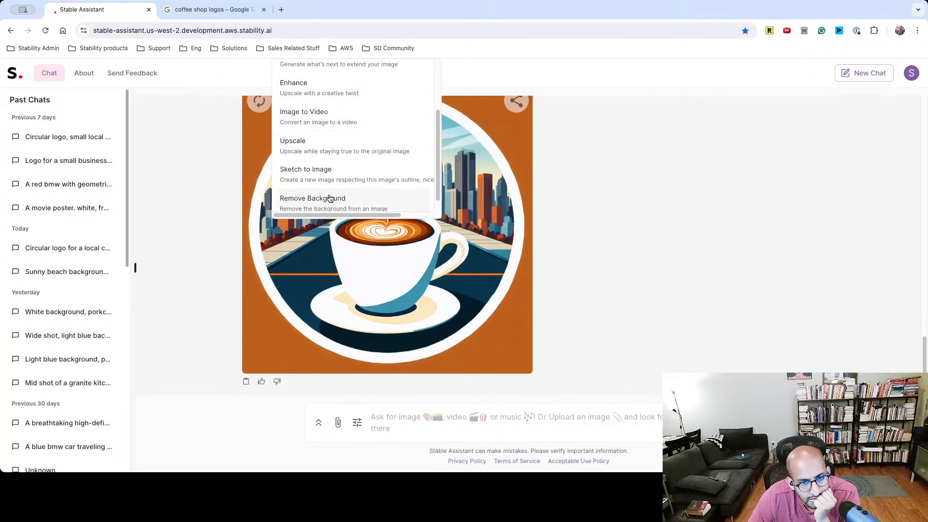
pyautogui.scroll(-1, 326, 191)
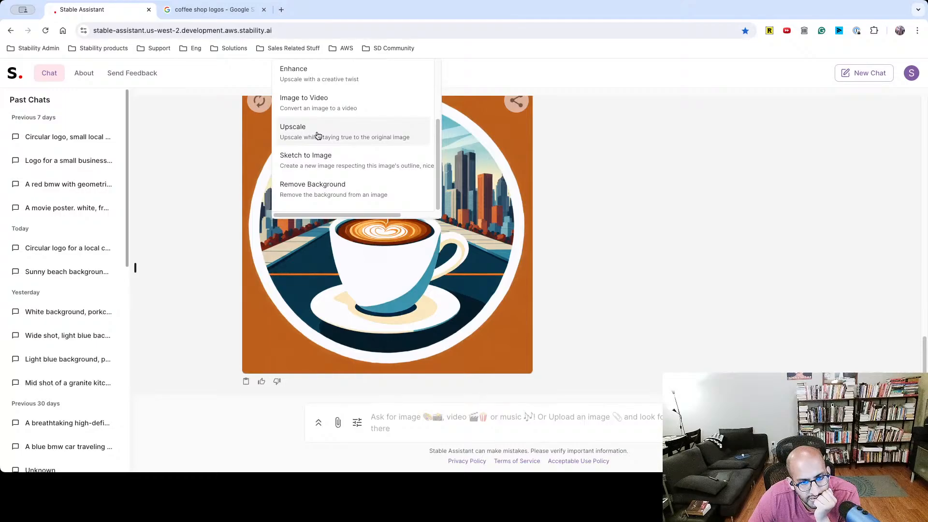
pyautogui.scroll(3, 319, 153)
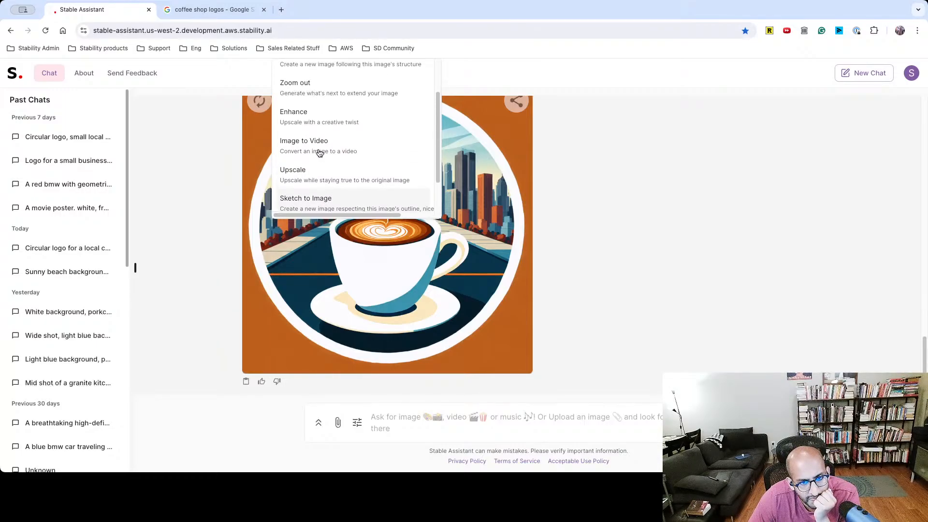
pyautogui.click(315, 114)
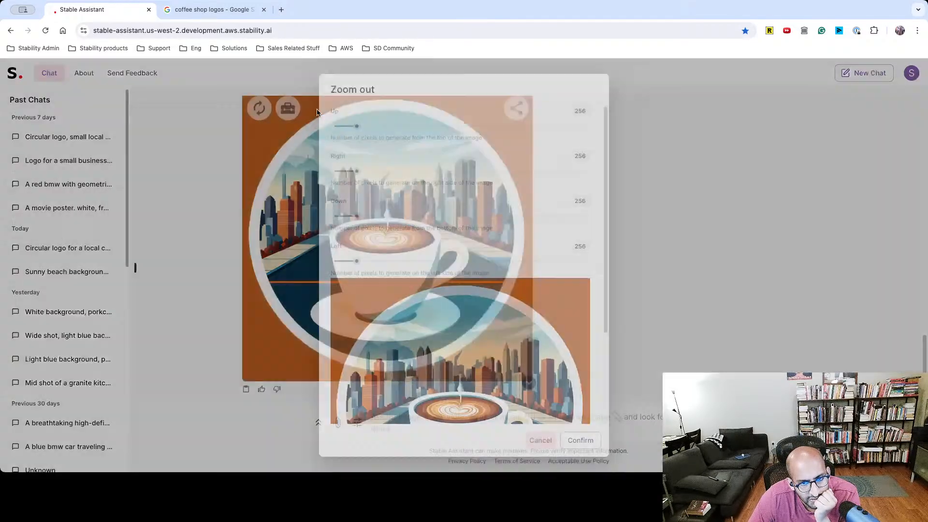
pyautogui.click(580, 441)
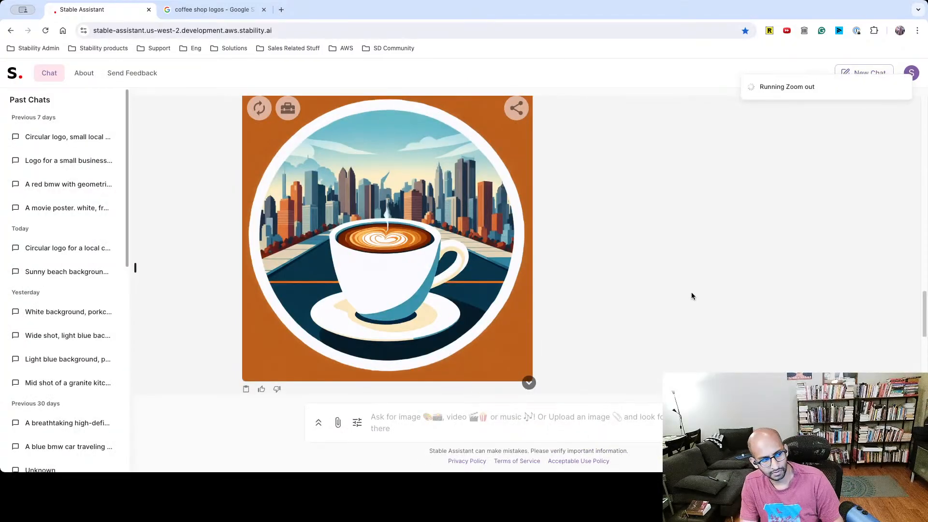
# Open drive.google.com, create a blank Google Slides presentation, and close the Drive home page and the theme choices.
pyautogui.press('super+t')
pyautogui.write('drive.google.com')
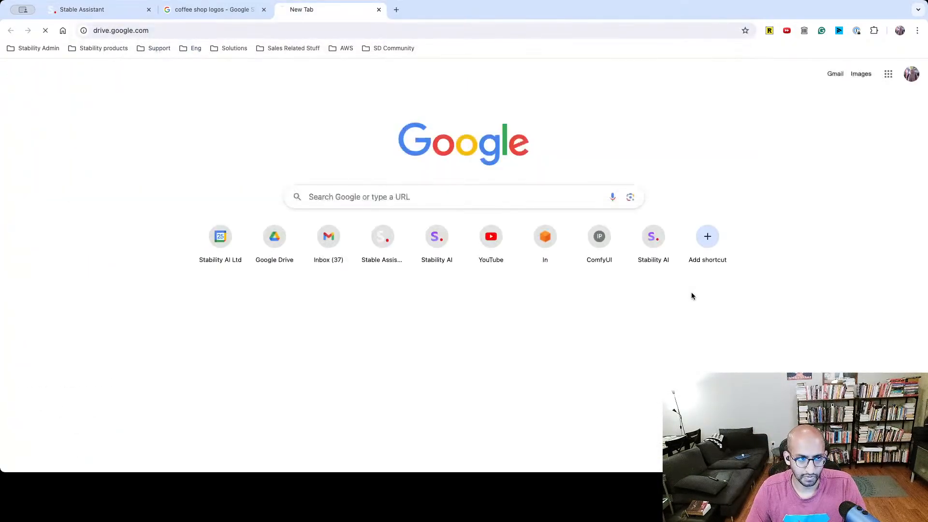
pyautogui.press('Return')
pyautogui.click(32, 106)
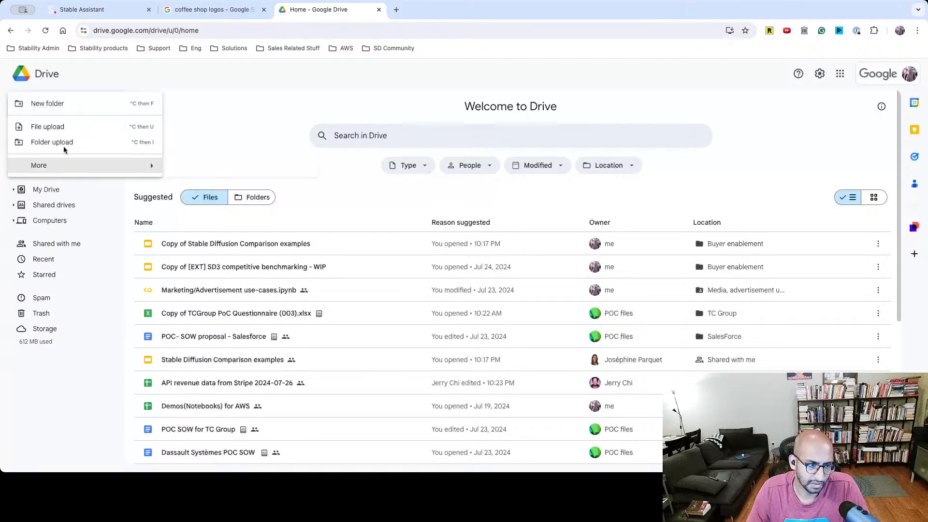
pyautogui.click(60, 197)
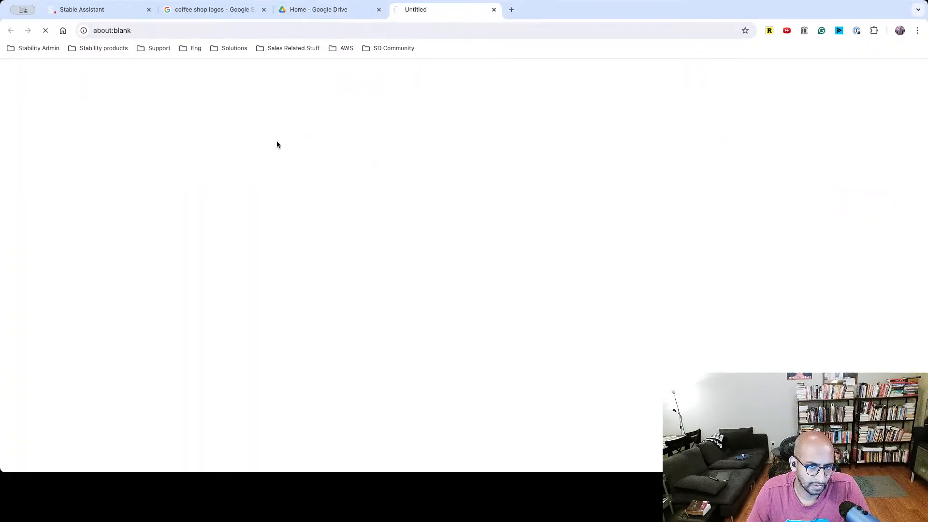
pyautogui.click(379, 10)
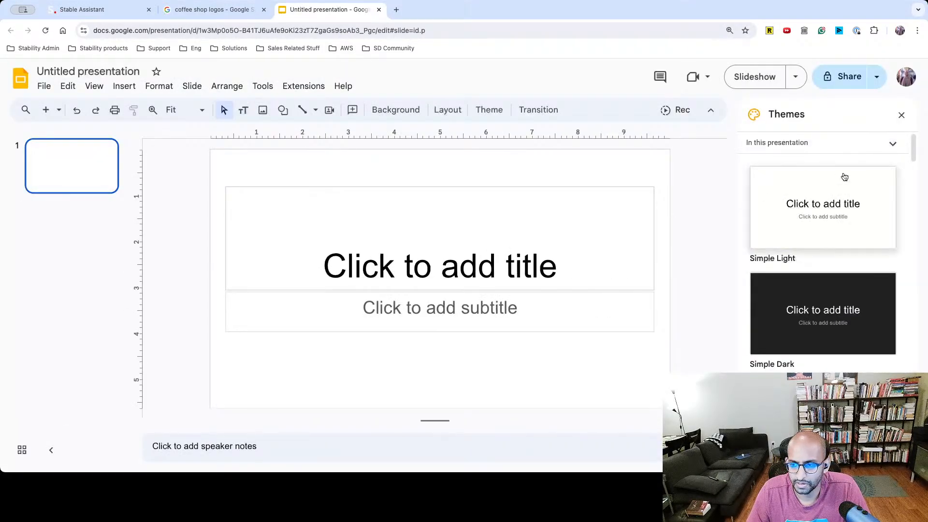
pyautogui.click(902, 114)
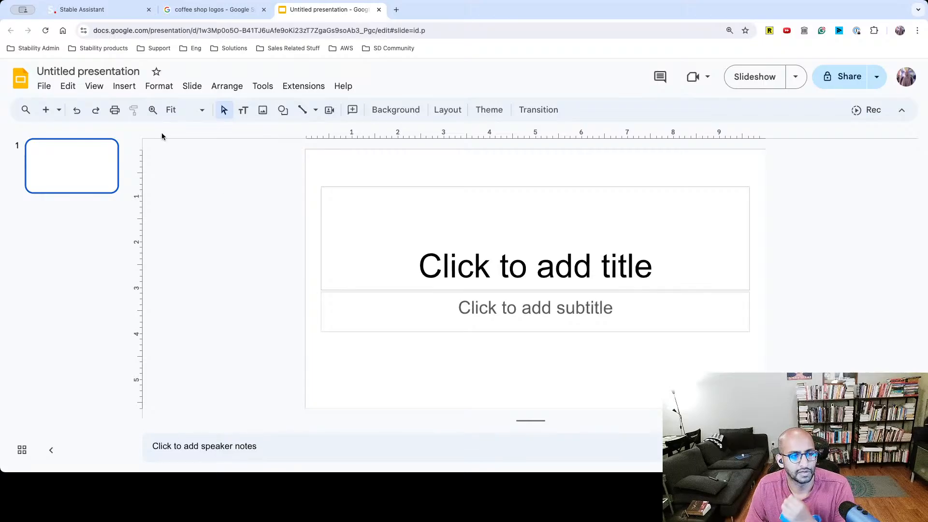
# Return to Stable Assistant and generate another version of the dark navy logo with the white cup and colorful town.
pyautogui.click(212, 10)
pyautogui.click(87, 12)
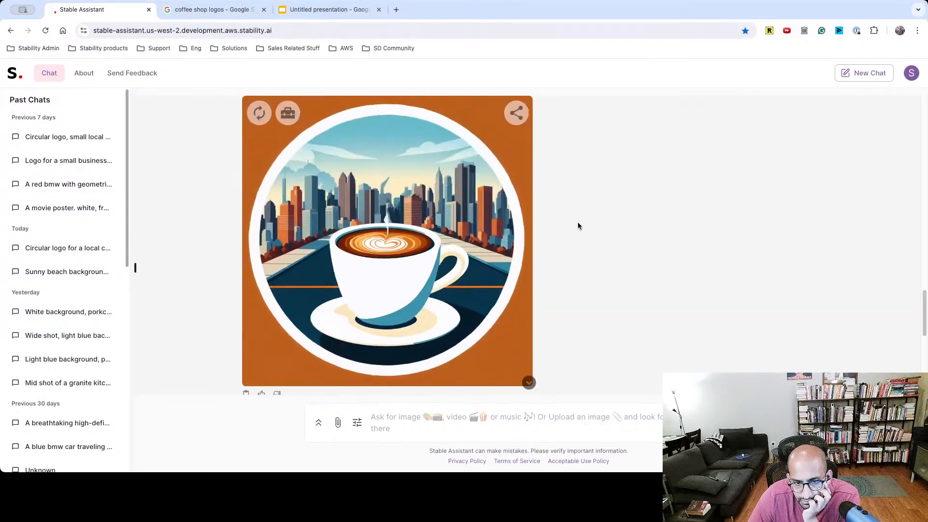
pyautogui.scroll(10, 578, 226)
pyautogui.scroll(-6, 334, 305)
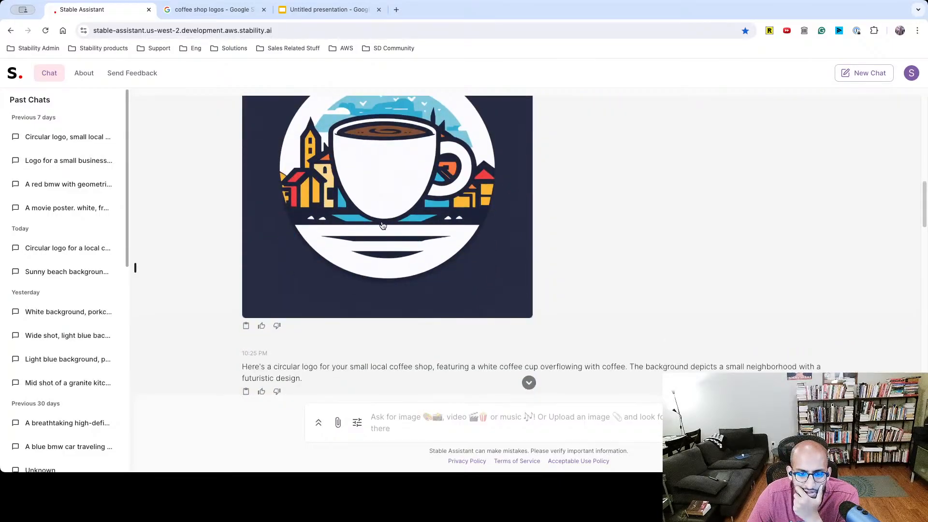
pyautogui.scroll(4, 349, 197)
pyautogui.click(259, 222)
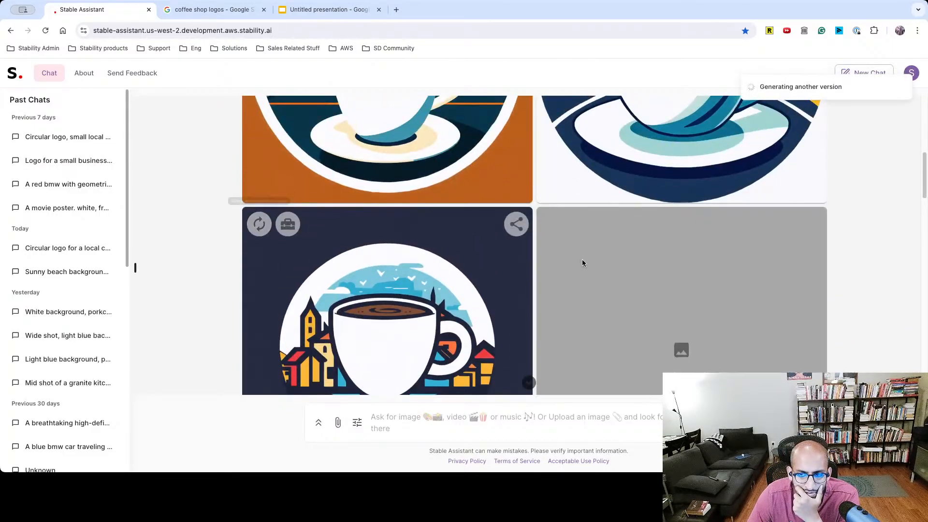
# Run Zoom out on the city skyline logo with Up 551, Right 547, Down 601 and an increased Left extension.
pyautogui.scroll(-15, 636, 188)
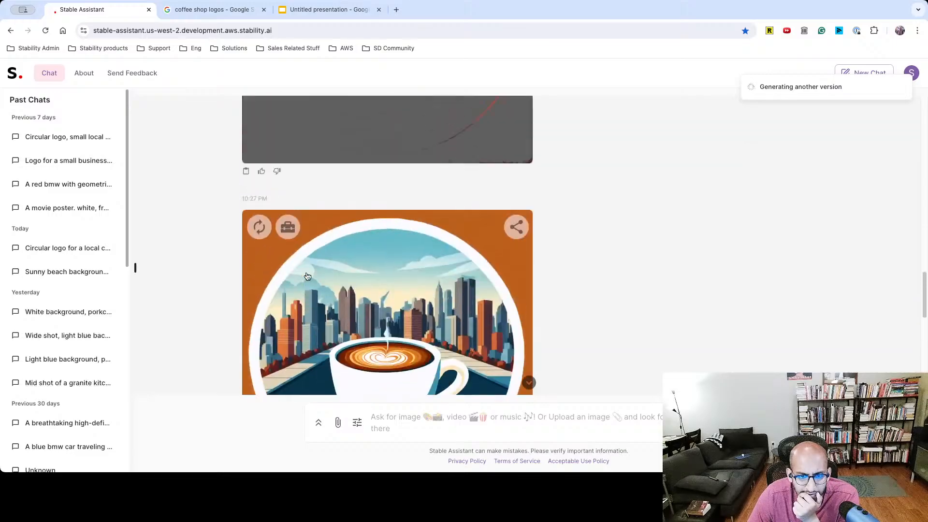
pyautogui.click(288, 253)
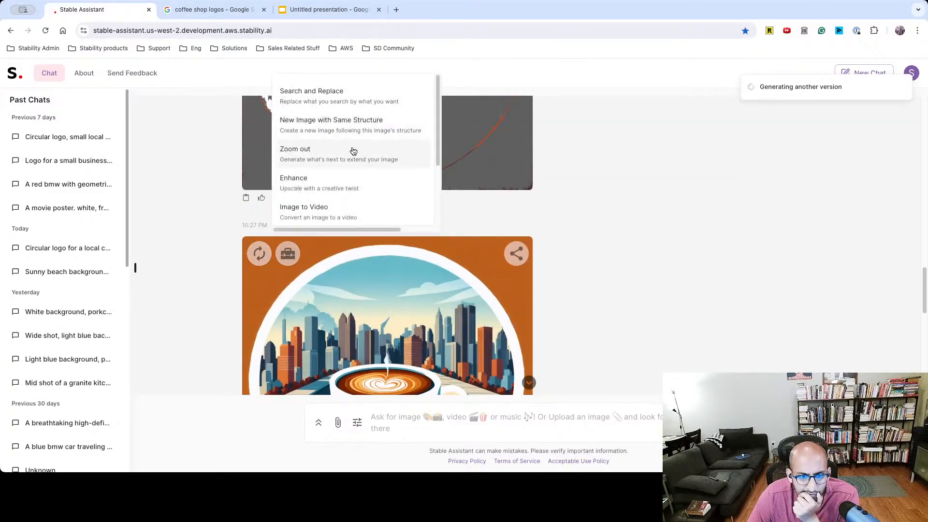
pyautogui.scroll(-2, 353, 152)
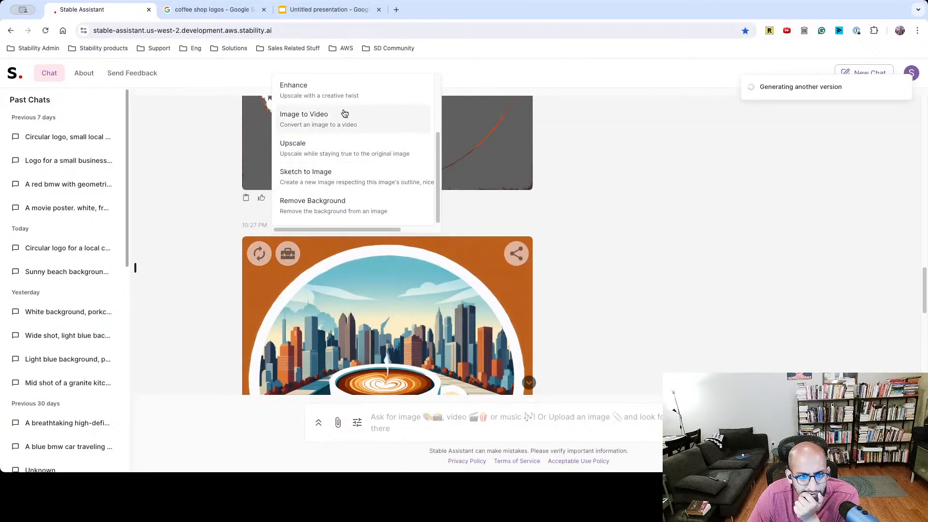
pyautogui.scroll(1, 344, 102)
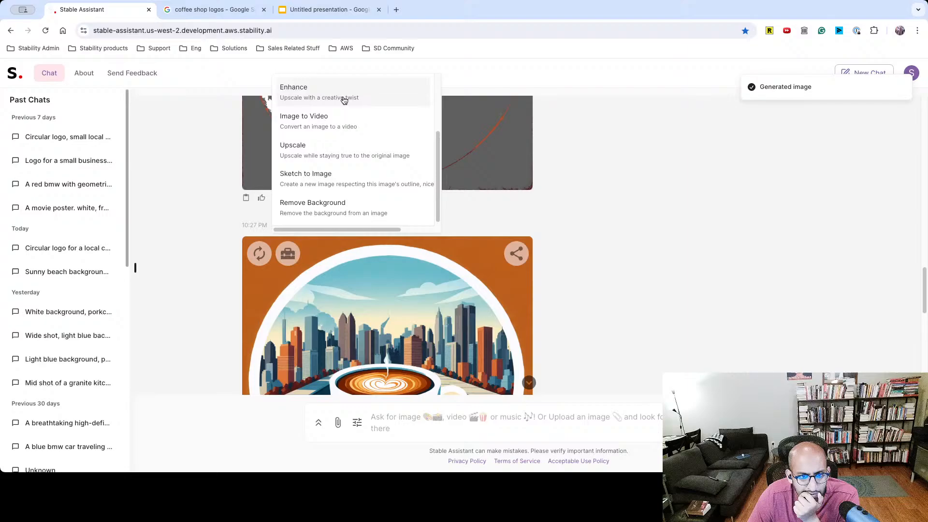
pyautogui.moveTo(367, 126); pyautogui.dragTo(405, 133)
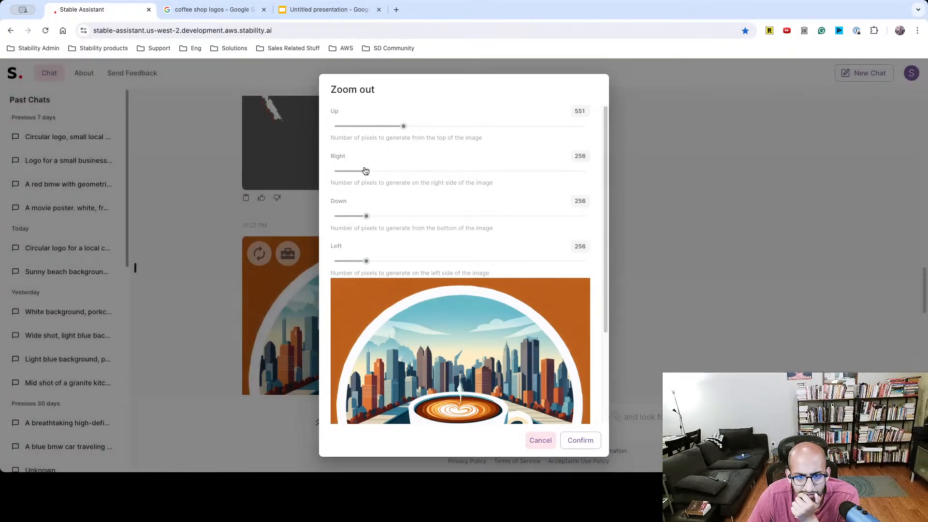
pyautogui.moveTo(368, 171); pyautogui.dragTo(408, 170)
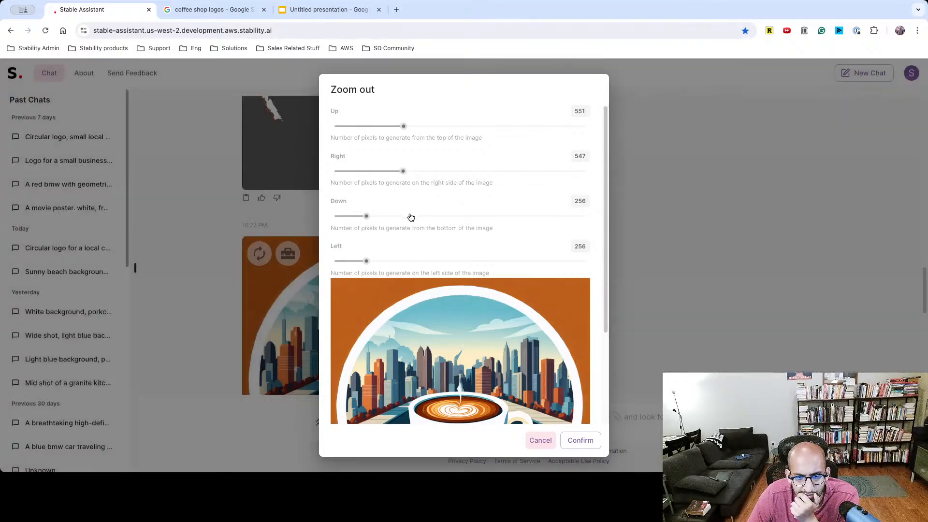
pyautogui.click(409, 216)
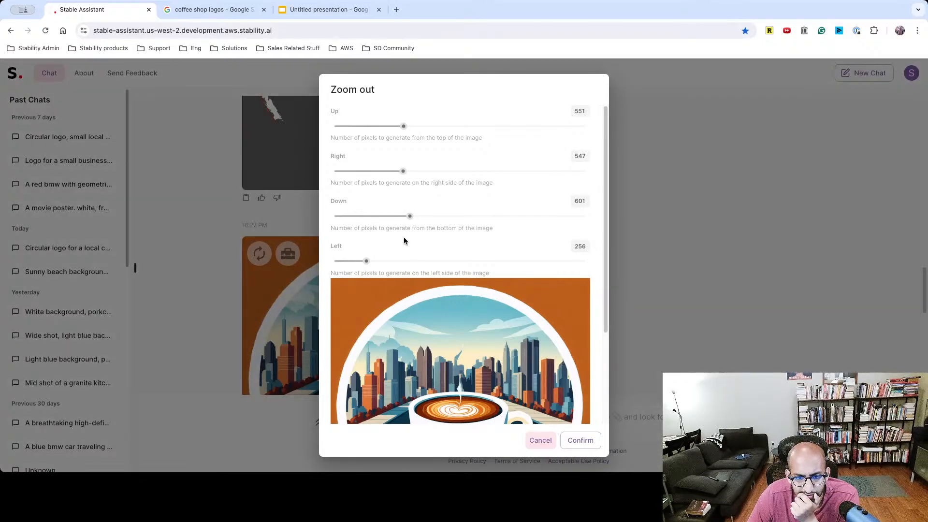
pyautogui.click(410, 261)
pyautogui.click(576, 439)
# Examine the first zoomed-out skyline logo and compare it with the navy logo and its newly generated version.
pyautogui.scroll(-5, 422, 307)
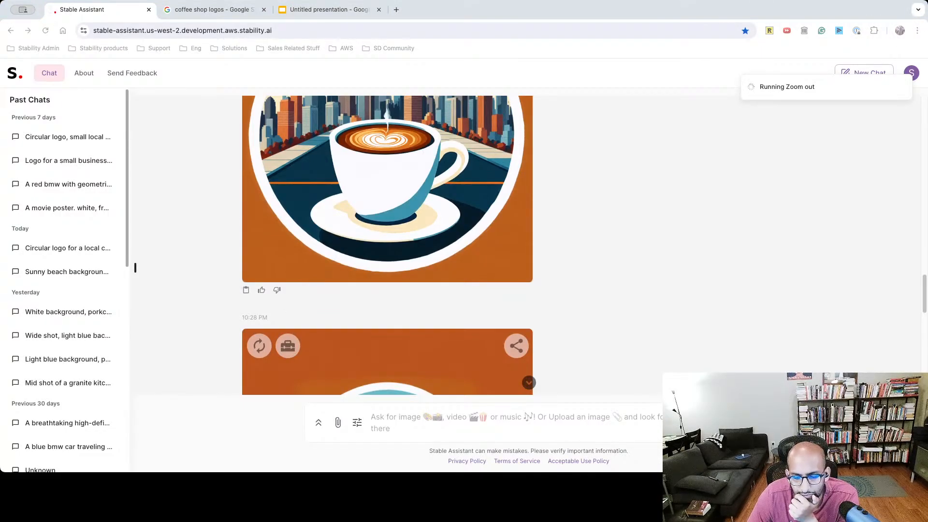
pyautogui.scroll(5, 613, 261)
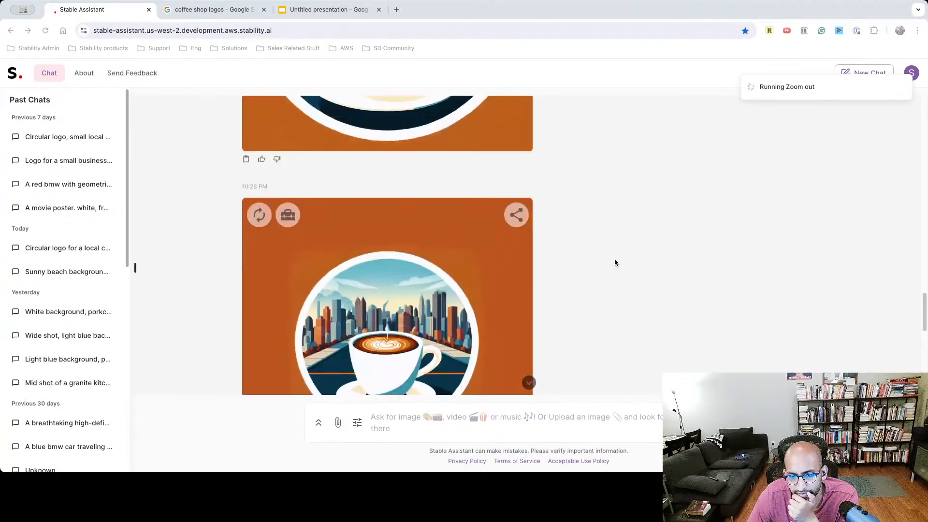
pyautogui.scroll(5, 614, 259)
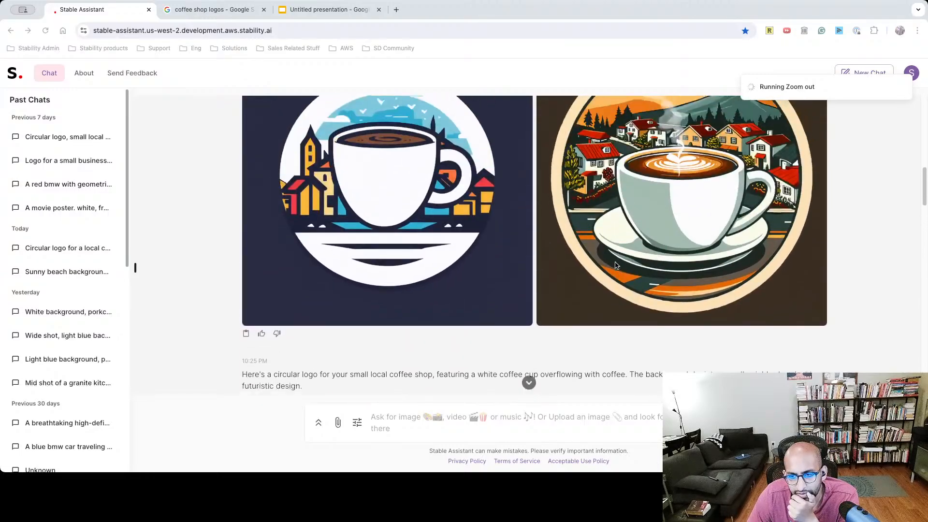
pyautogui.scroll(1, 615, 265)
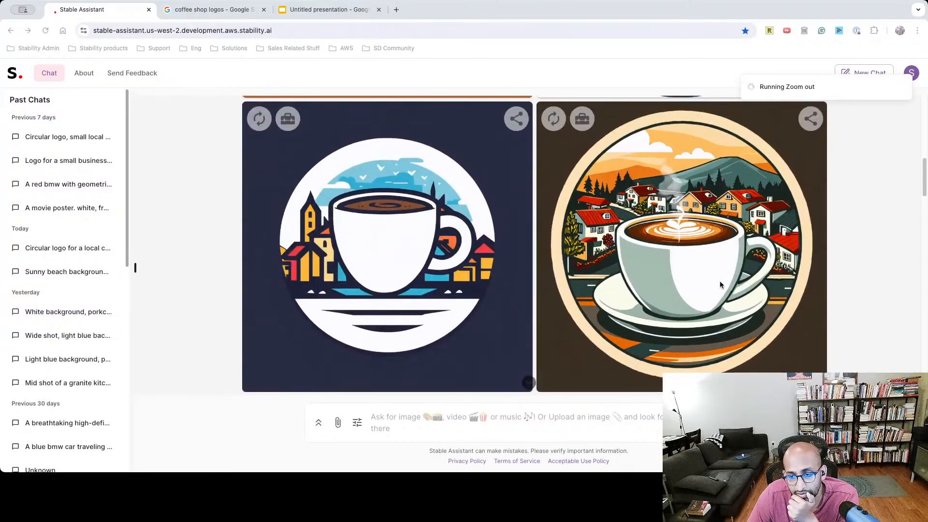
pyautogui.scroll(-5, 387, 235)
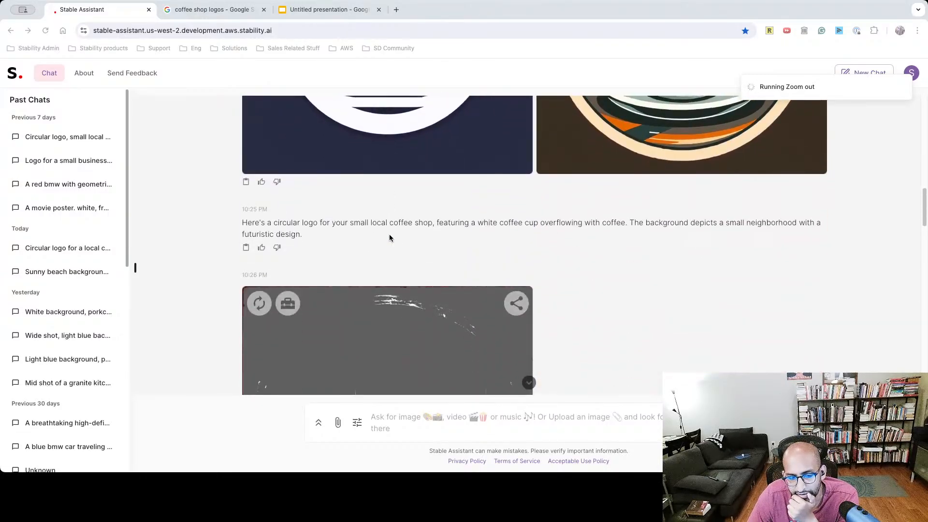
pyautogui.scroll(-3, 390, 234)
pyautogui.scroll(-8, 390, 234)
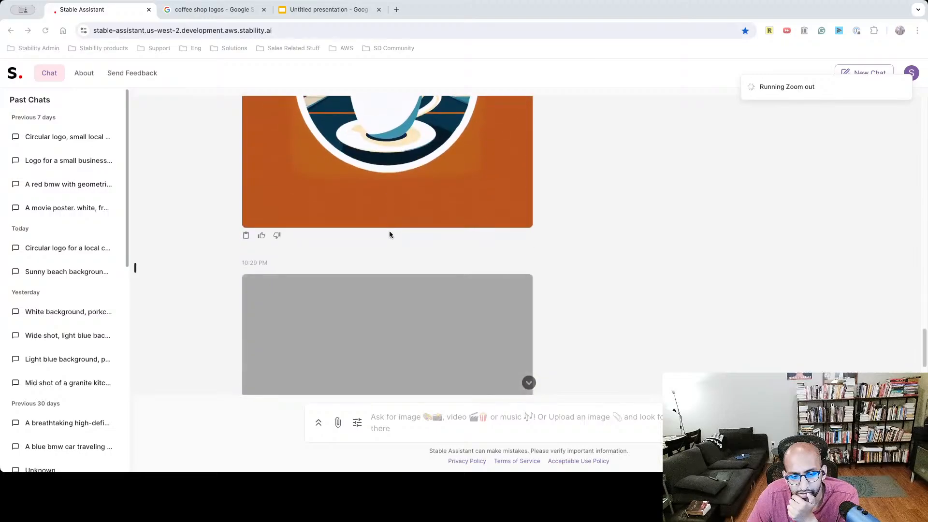
pyautogui.scroll(10, 390, 230)
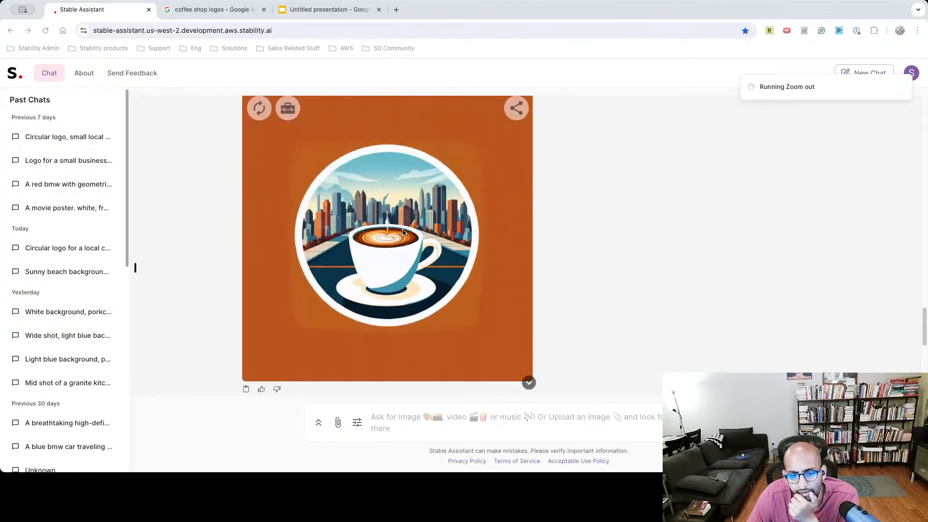
pyautogui.scroll(-5, 402, 232)
pyautogui.scroll(8, 402, 232)
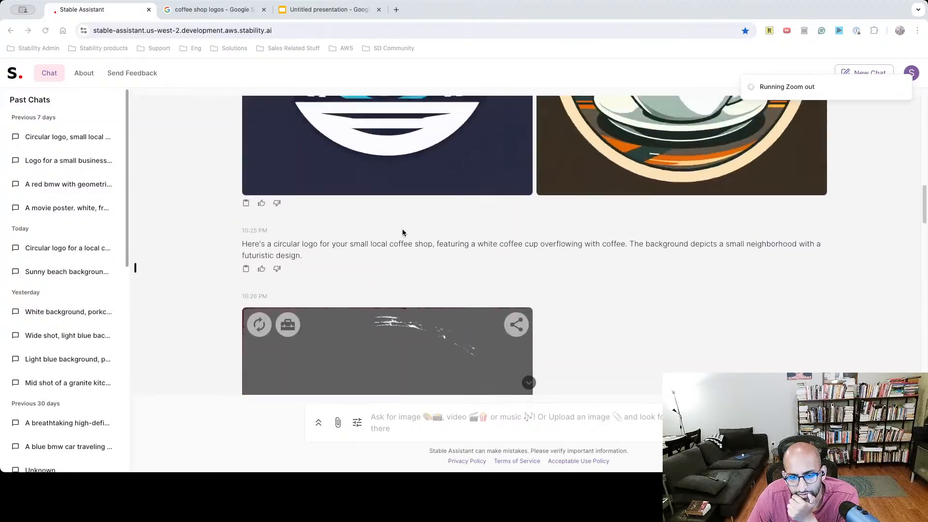
pyautogui.scroll(-3, 403, 233)
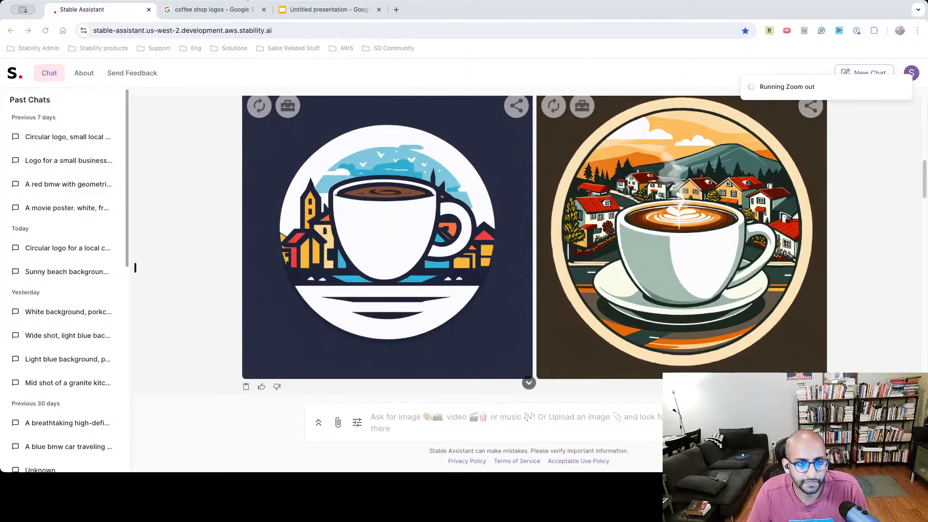
# Switch to the Google Images results for coffee shop logos and browse the designs for reference.
pyautogui.click(212, 9)
pyautogui.scroll(-5, 447, 314)
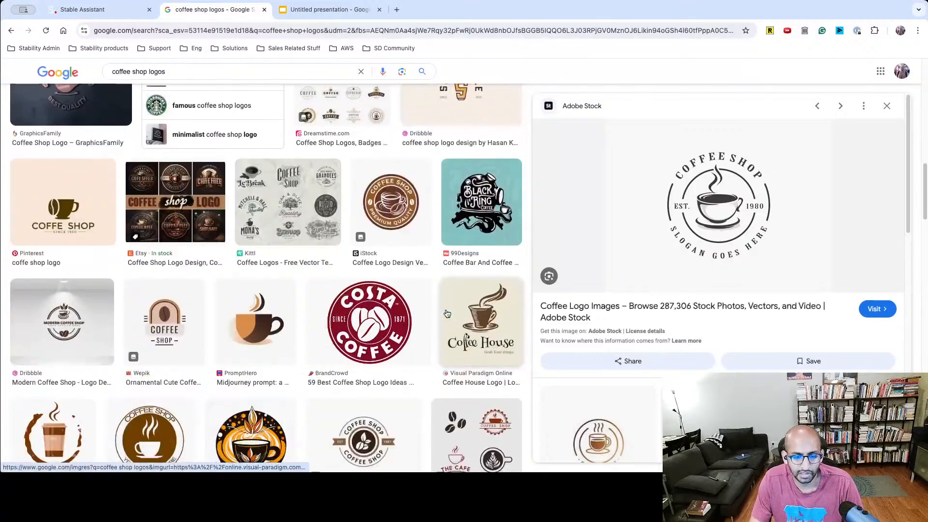
pyautogui.scroll(-3, 447, 314)
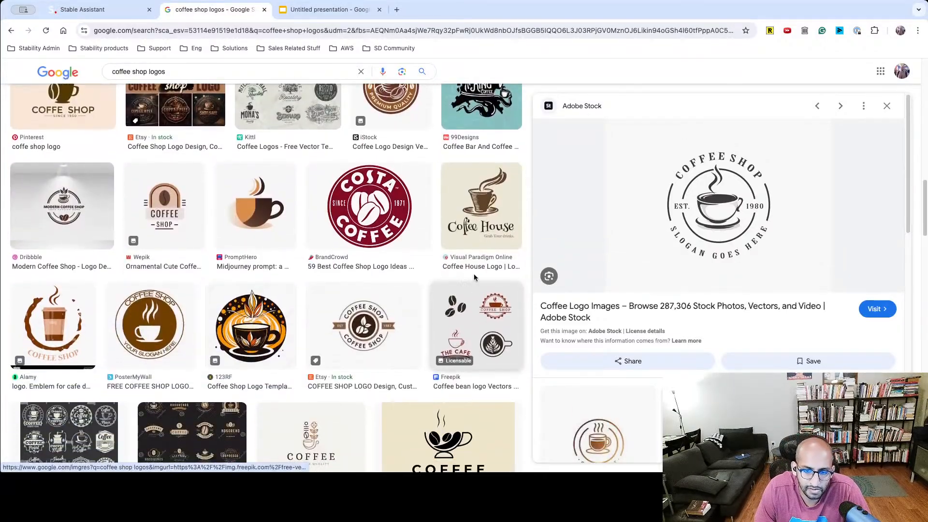
pyautogui.scroll(-3, 430, 256)
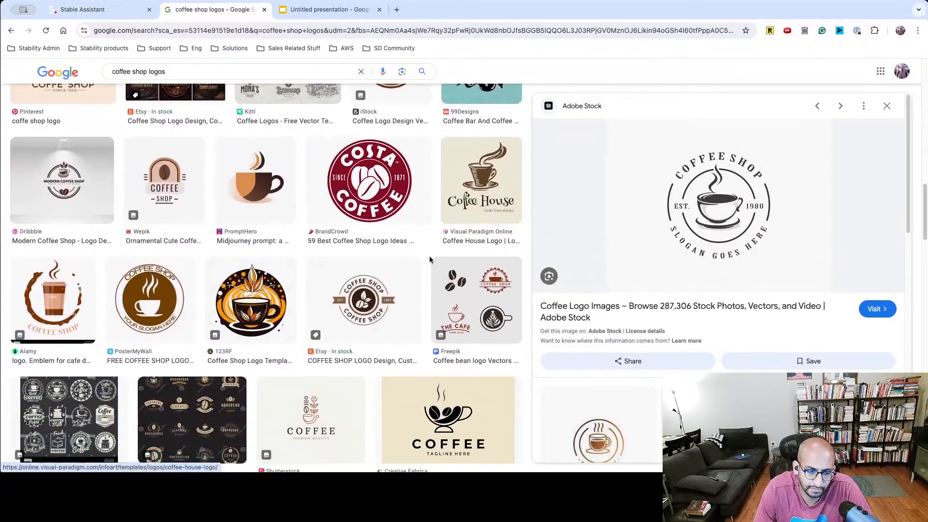
pyautogui.scroll(-1, 358, 323)
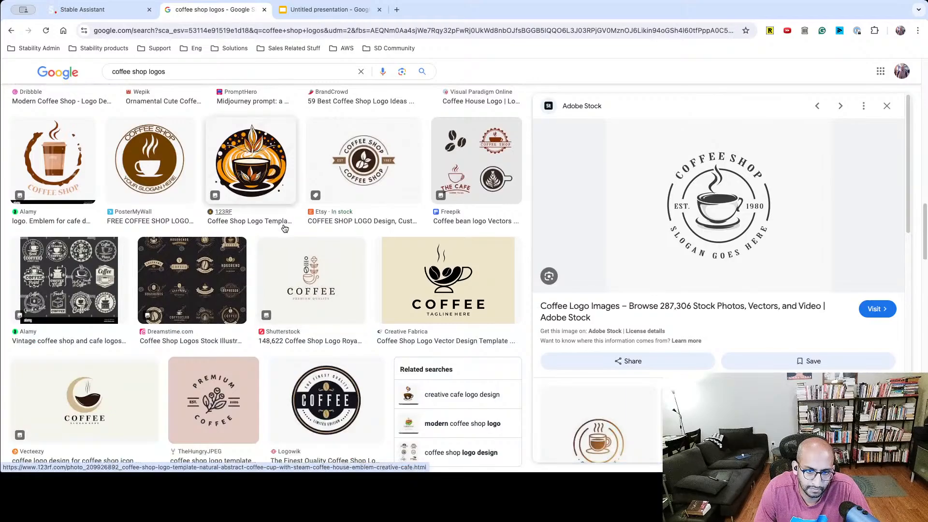
# Return to Stable Assistant and copy the chat's original circular coffee shop logo prompt into a new message draft.
pyautogui.click(82, 10)
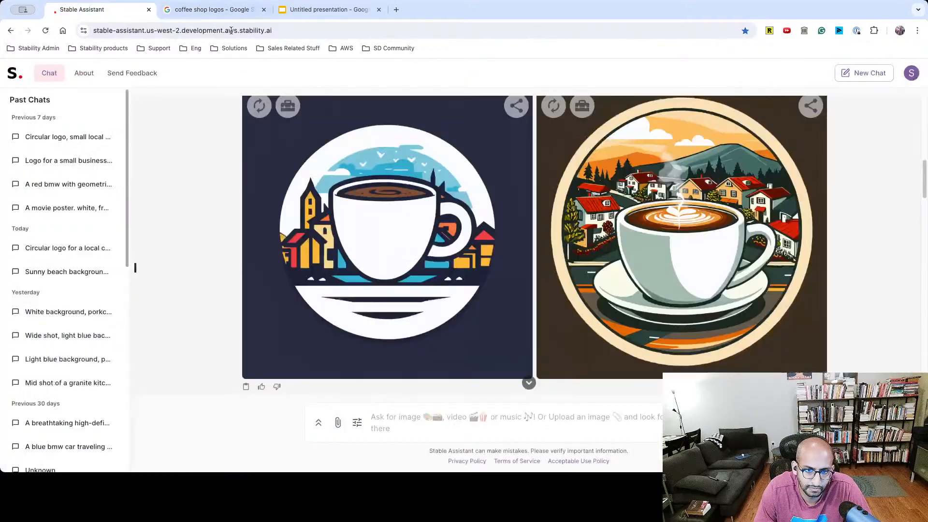
pyautogui.scroll(-3, 226, 208)
pyautogui.scroll(-10, 226, 207)
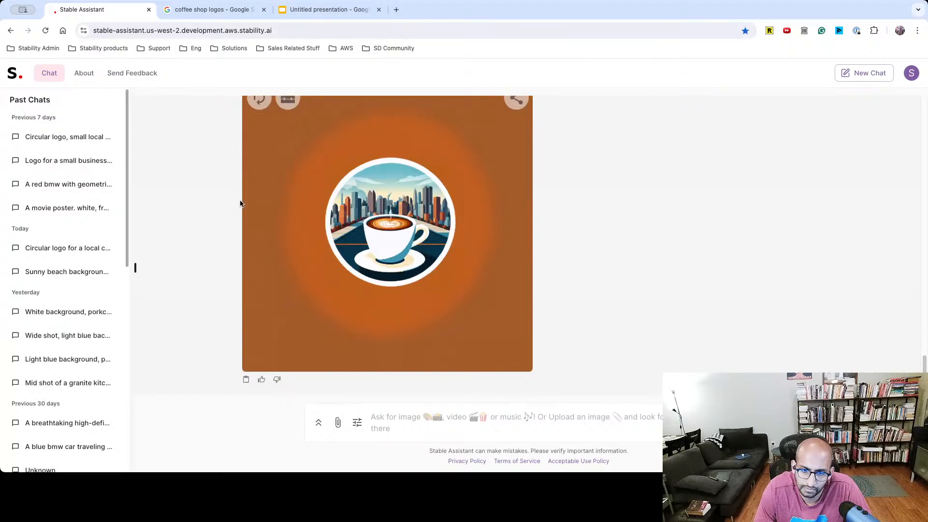
pyautogui.scroll(5, 493, 207)
pyautogui.scroll(10, 398, 197)
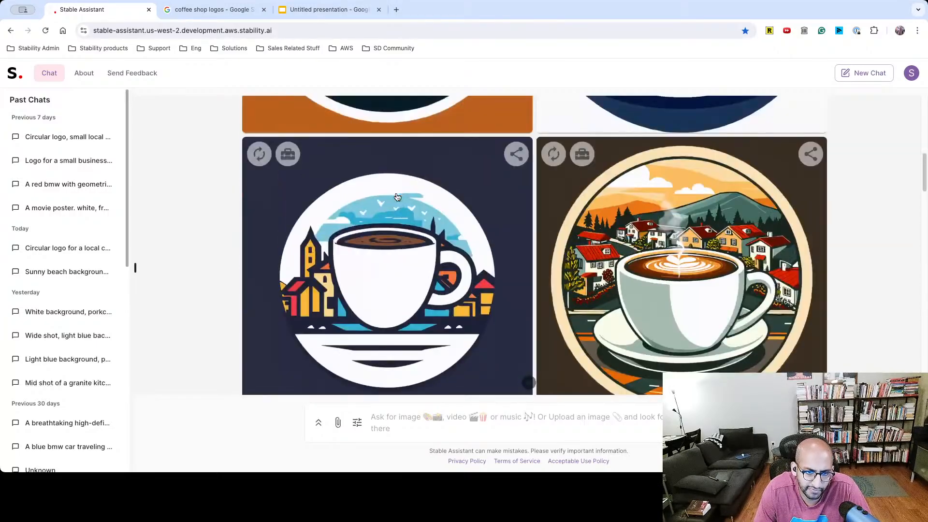
pyautogui.doubleClick(379, 214)
pyautogui.tripleClick(379, 215)
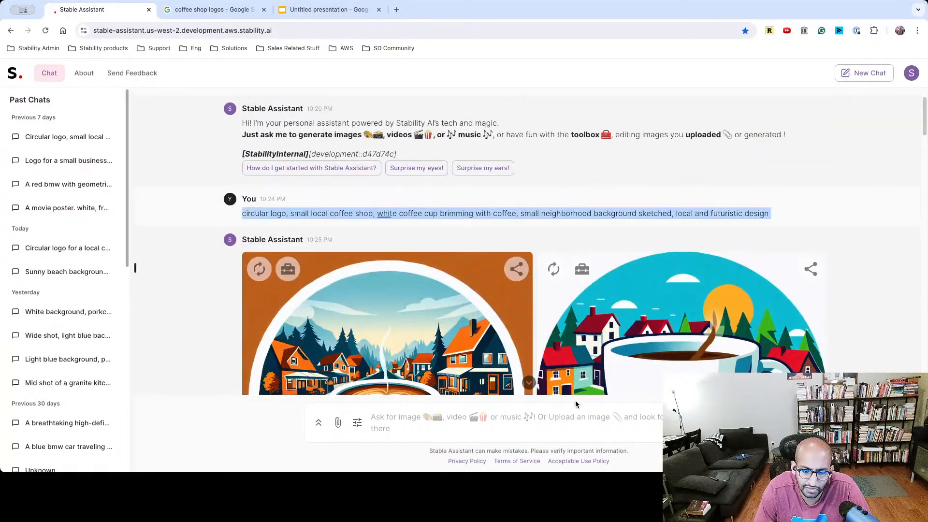
pyautogui.hotkey('ctrl', 'c')
pyautogui.click(543, 420)
pyautogui.hotkey('ctrl', 'v')
pyautogui.scroll(-10, 570, 279)
pyautogui.scroll(-10, 466, 303)
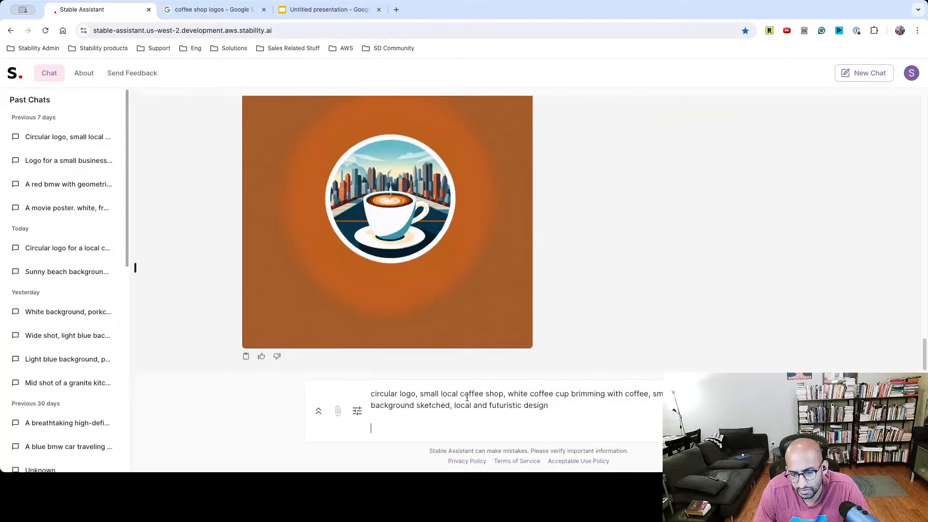
# Edit the draft prompt to remove "small" before "local coffee shop" and add "based in philadelphia" after it.
pyautogui.doubleClick(431, 393)
pyautogui.press('BackSpace')
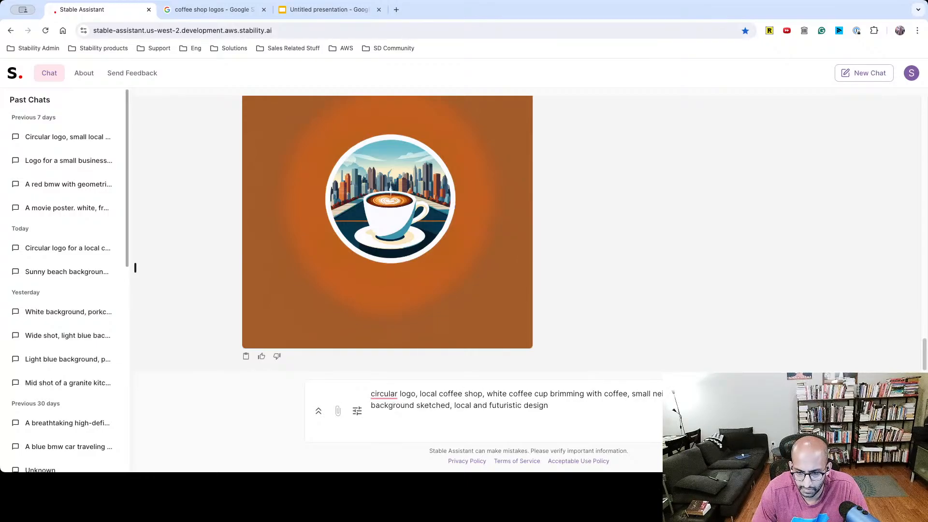
pyautogui.write('based in ')
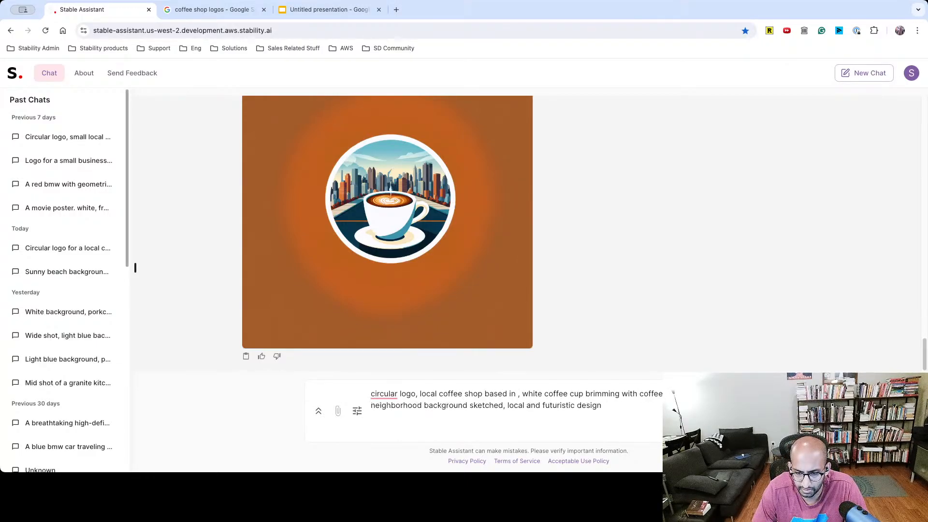
pyautogui.write('philadelkp')
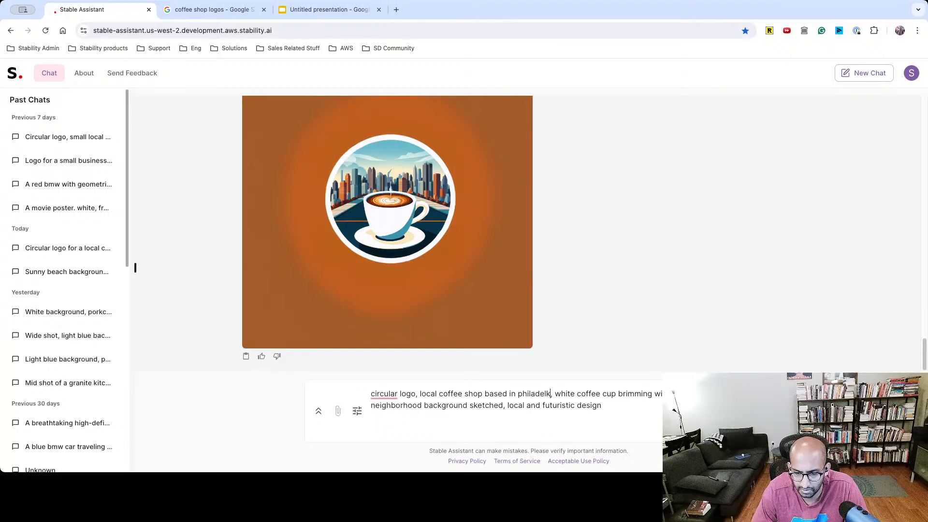
pyautogui.press('BackSpace')
pyautogui.press('BackSpace')
pyautogui.write('phia')
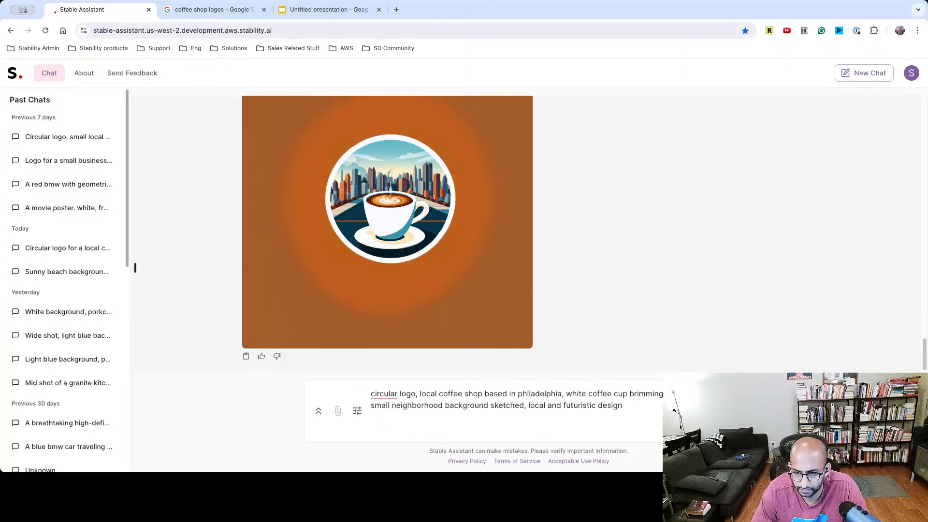
# Replace the white coffee cup wording in the draft prompt with "artsy sketch full coffee mug".
pyautogui.hotkey('alt', 'BackSpace')
pyautogui.hotkey('alt', 'BackSpace')
pyautogui.hotkey('alt', 'BackSpace')
pyautogui.hotkey('alt', 'BackSpace')
pyautogui.hotkey('alt', 'BackSpace')
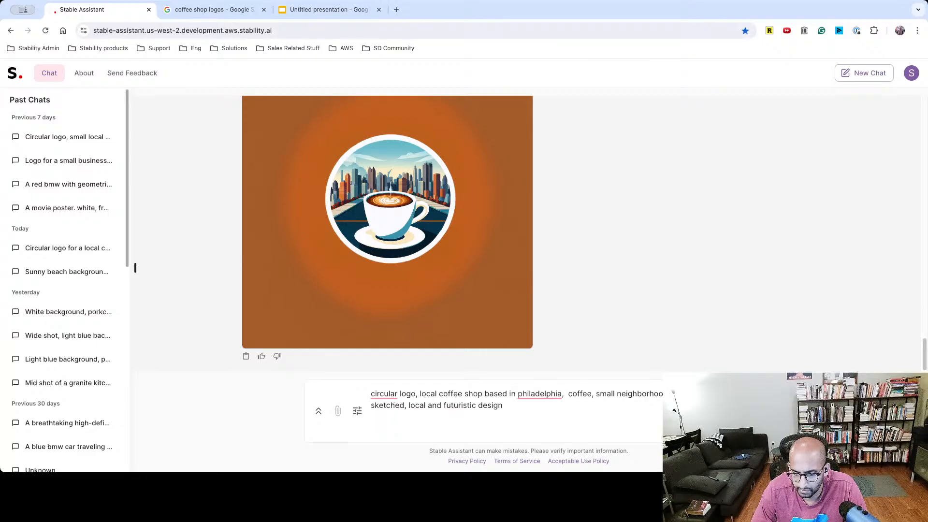
pyautogui.write('artsy s')
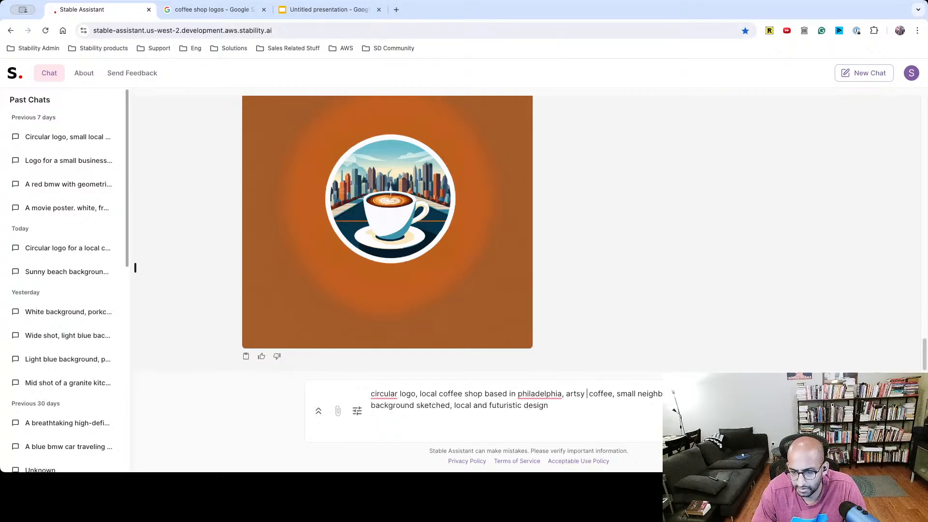
pyautogui.write('ketch coffee ')
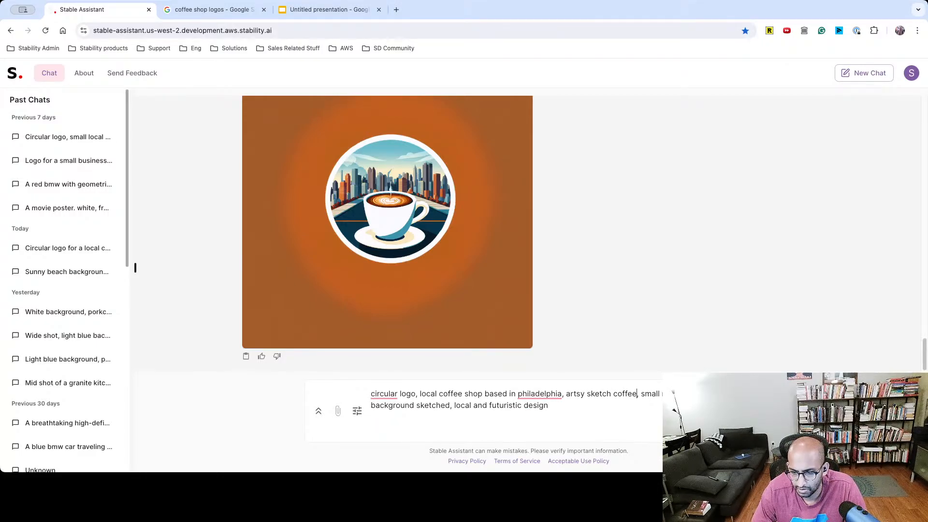
pyautogui.write('mug w')
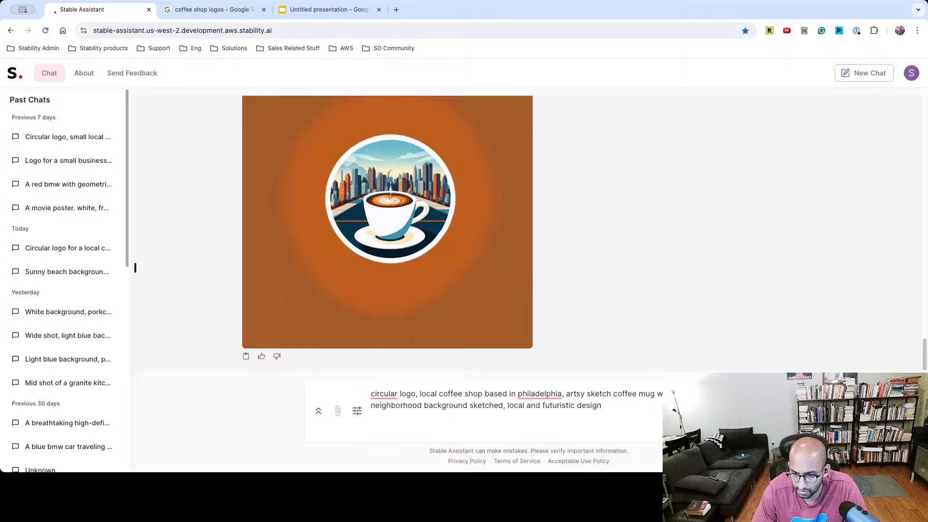
pyautogui.press('BackSpace')
pyautogui.press('BackSpace')
pyautogui.press('BackSpace')
pyautogui.press('BackSpace')
pyautogui.press('BackSpace')
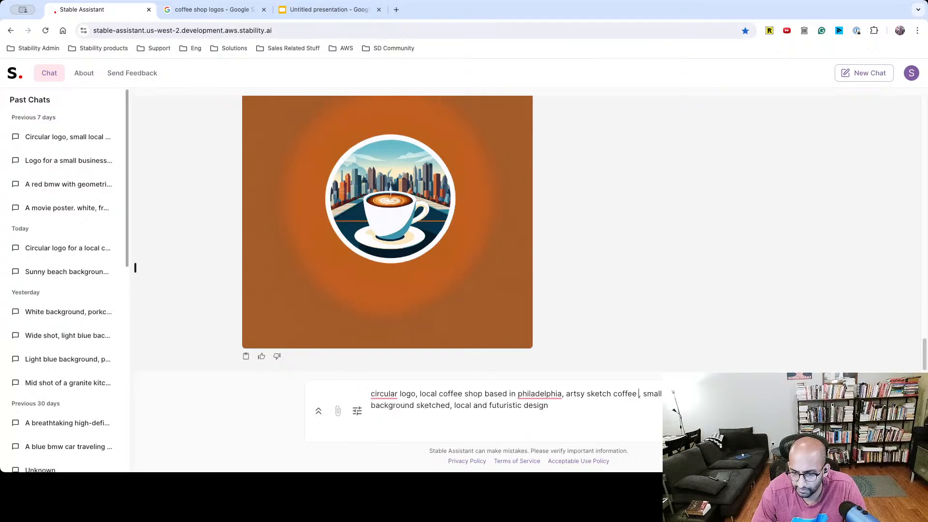
pyautogui.write('full coffee')
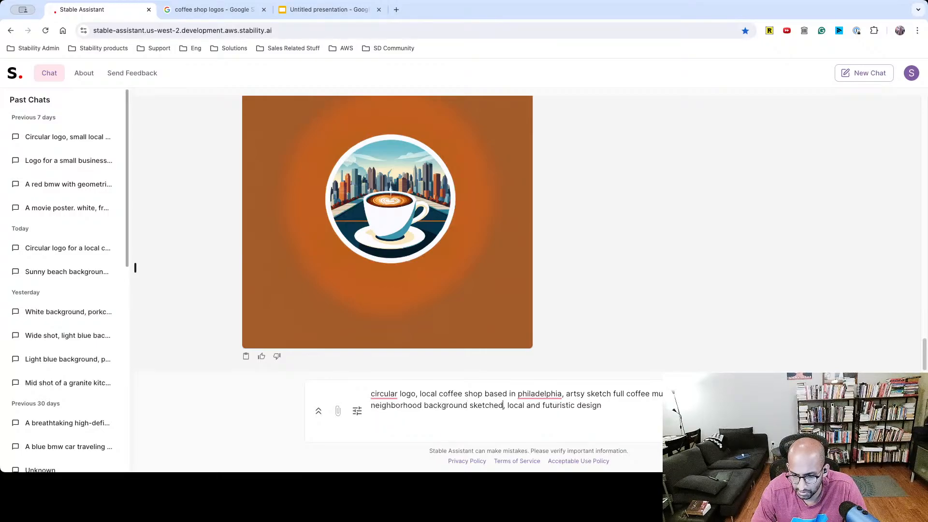
# Replace the small neighborhood background wording with "philadelphia city skyline in the background" and submit the prompt to generate the logo.
pyautogui.hotkey('alt', 'BackSpace')
pyautogui.hotkey('alt', 'BackSpace')
pyautogui.hotkey('alt', 'BackSpace')
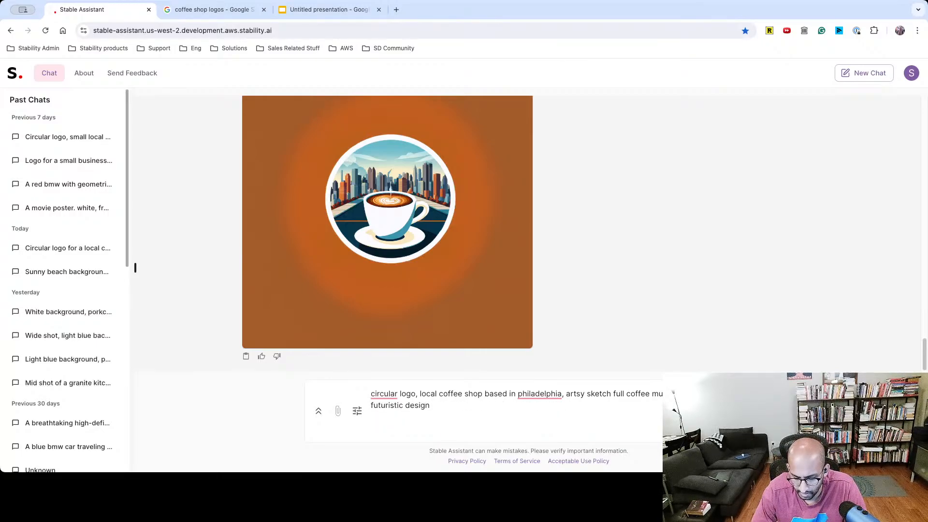
pyautogui.write('mug with a city sk')
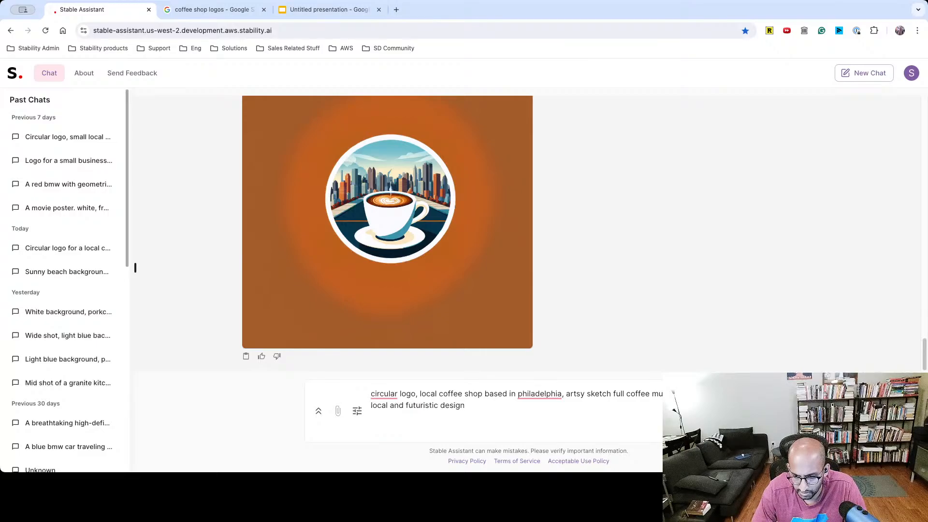
pyautogui.write('yline int he')
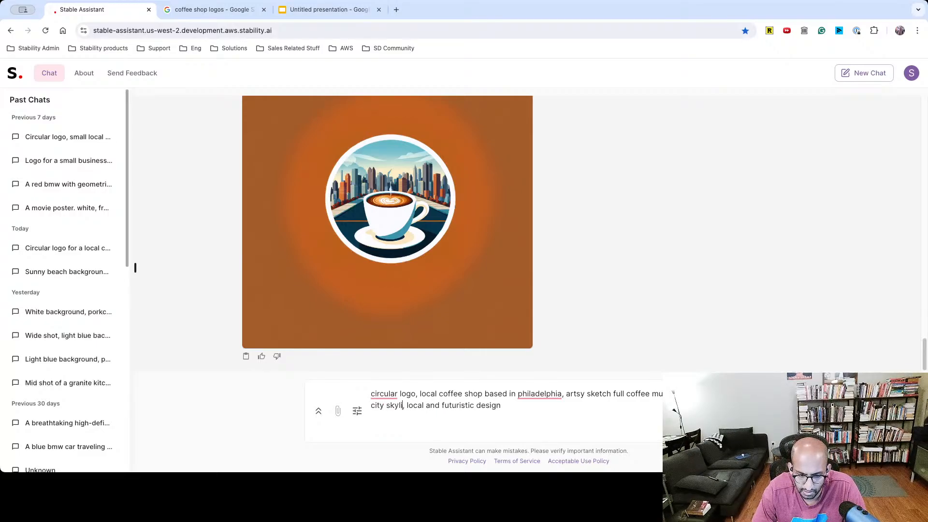
pyautogui.press('BackSpace')
pyautogui.press('BackSpace')
pyautogui.press('BackSpace')
pyautogui.press('BackSpace')
pyautogui.press('BackSpace')
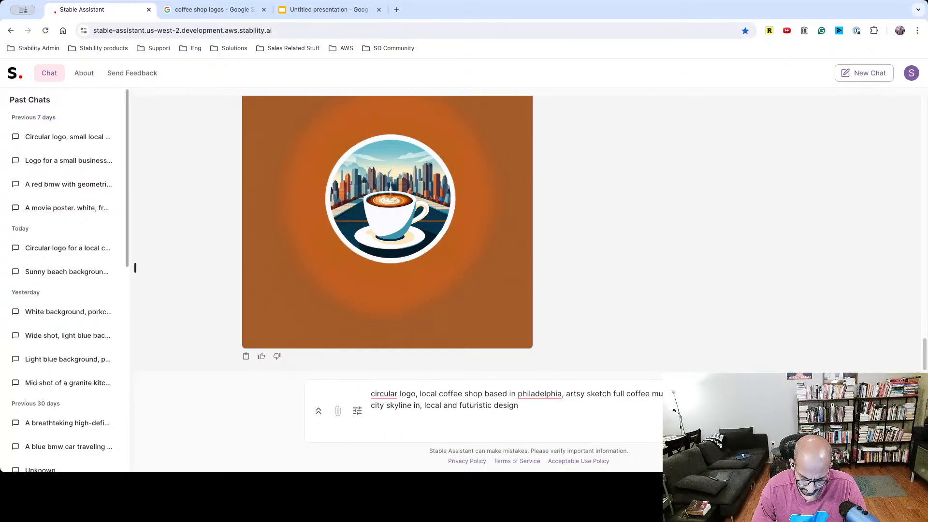
pyautogui.write('the background')
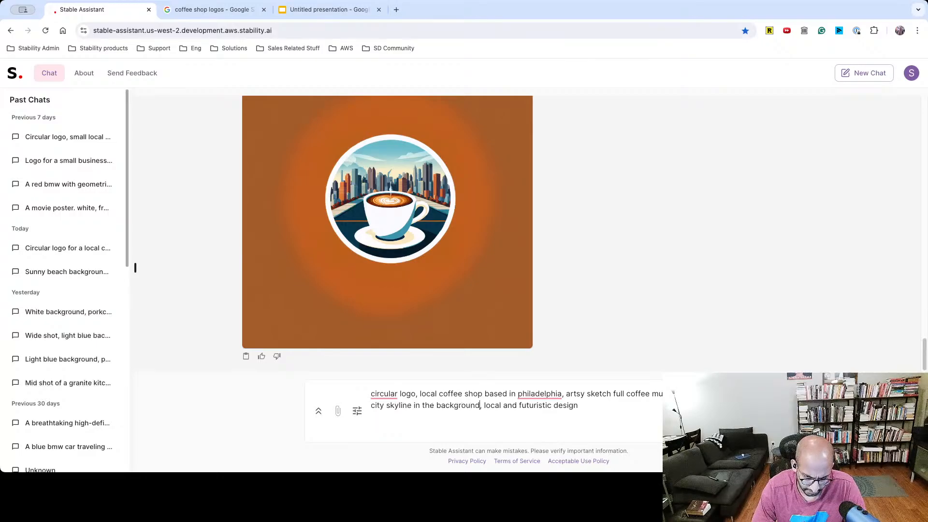
pyautogui.press('Return')
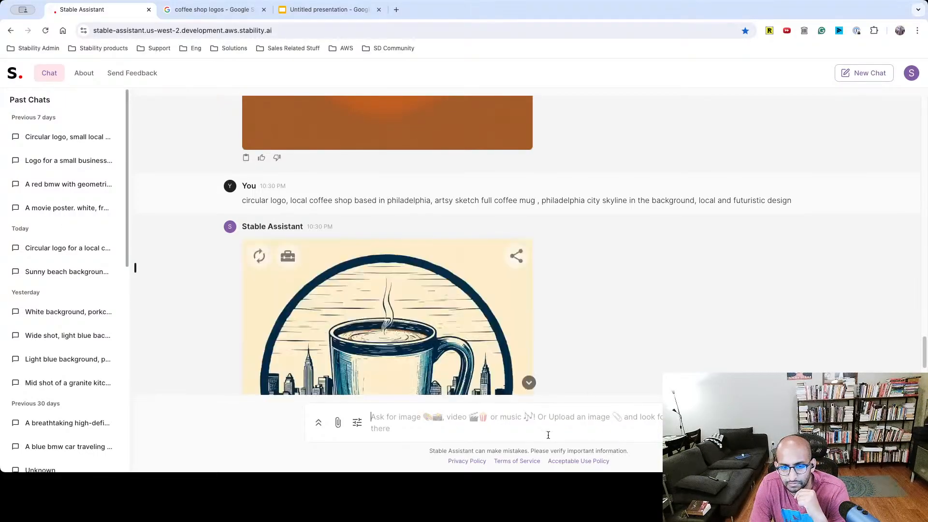
# Review the new Philadelphia skyline mug logo and generate another version of it.
pyautogui.scroll(-1, 601, 332)
pyautogui.scroll(-2, 599, 329)
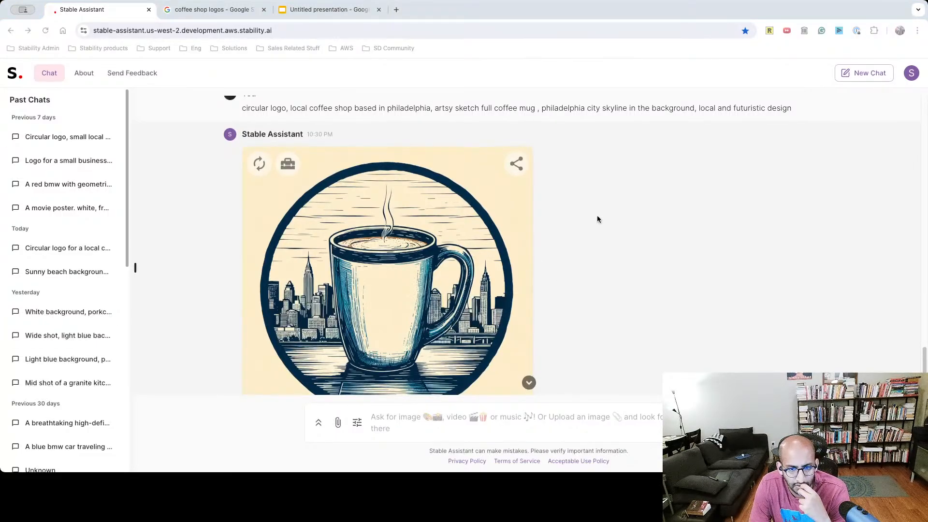
pyautogui.scroll(-3, 596, 216)
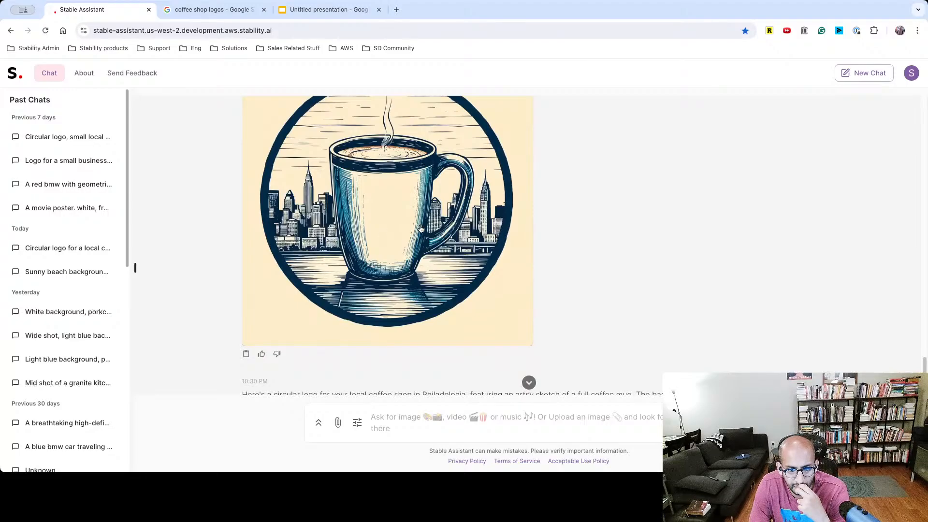
pyautogui.scroll(3, 421, 229)
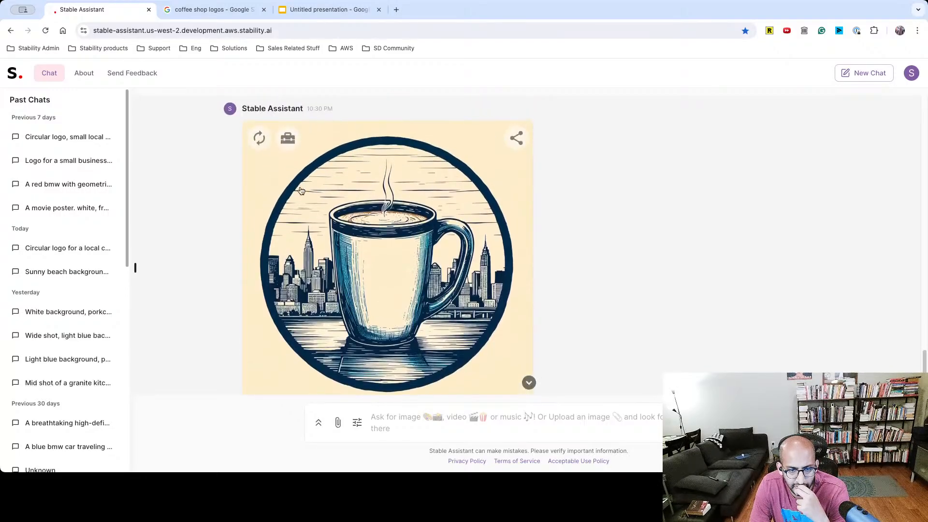
pyautogui.click(259, 138)
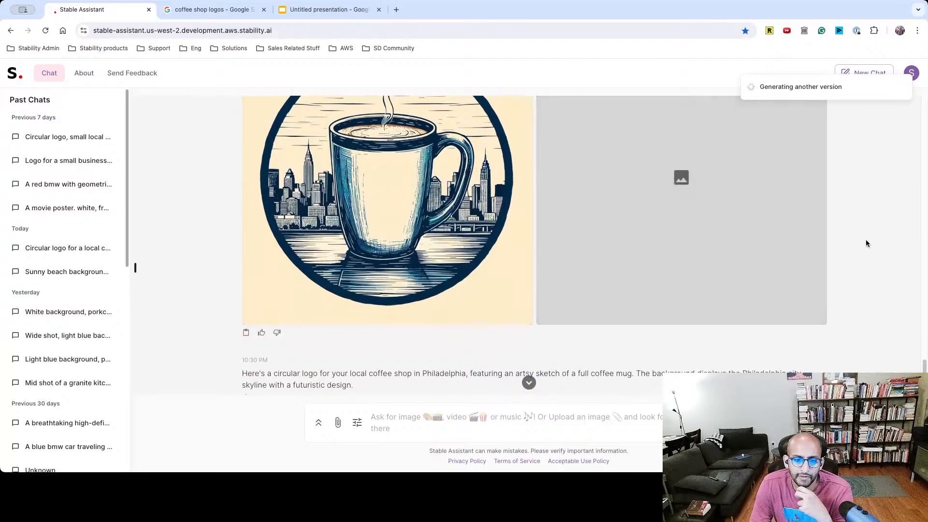
pyautogui.scroll(2, 866, 244)
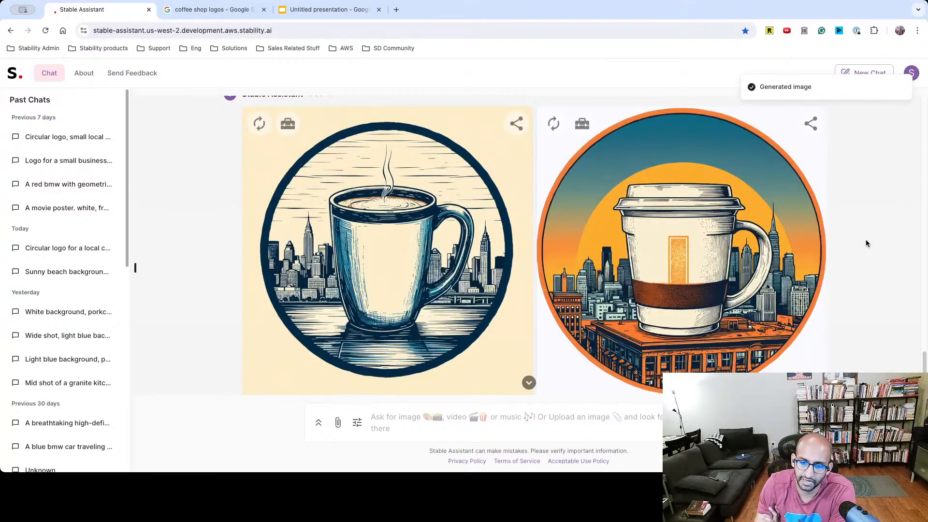
# Copy the Philadelphia coffee shop logo prompt from the chat into a new message draft.
pyautogui.scroll(5, 387, 241)
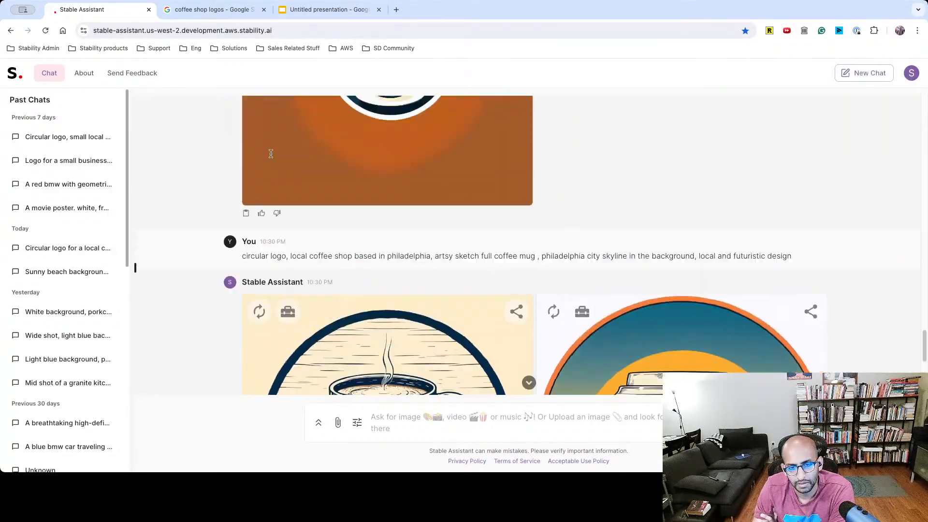
pyautogui.scroll(-2, 477, 249)
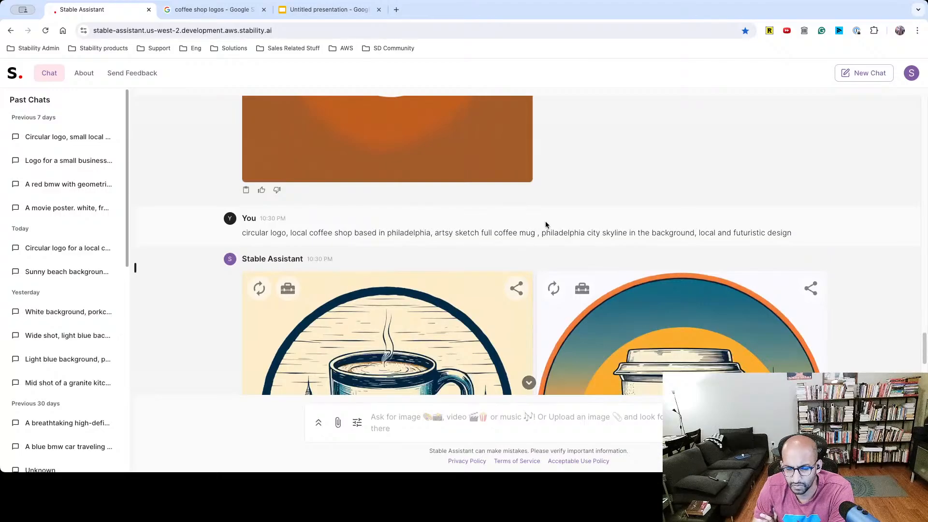
pyautogui.tripleClick(331, 234)
pyautogui.hotkey('ctrl', 'c')
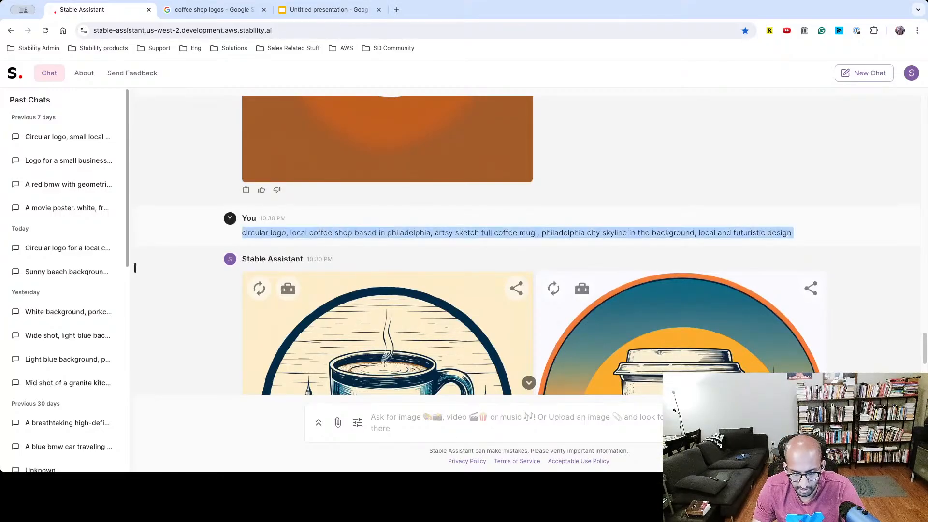
pyautogui.click(429, 424)
pyautogui.hotkey('ctrl', 'v')
# Search Google in a new tab for "coffe cups" and look over the cup styles in the product listings.
pyautogui.hotkey('ctrl', 't')
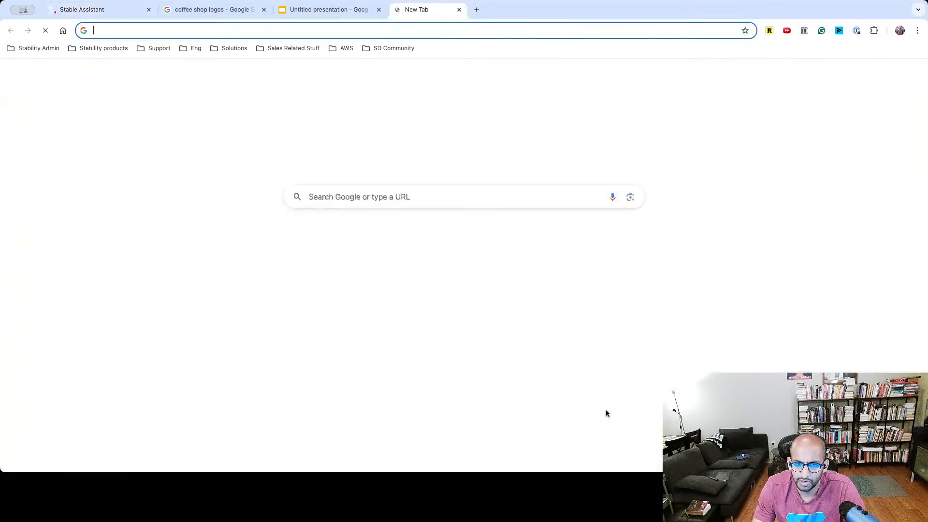
pyautogui.write('ciffee cp')
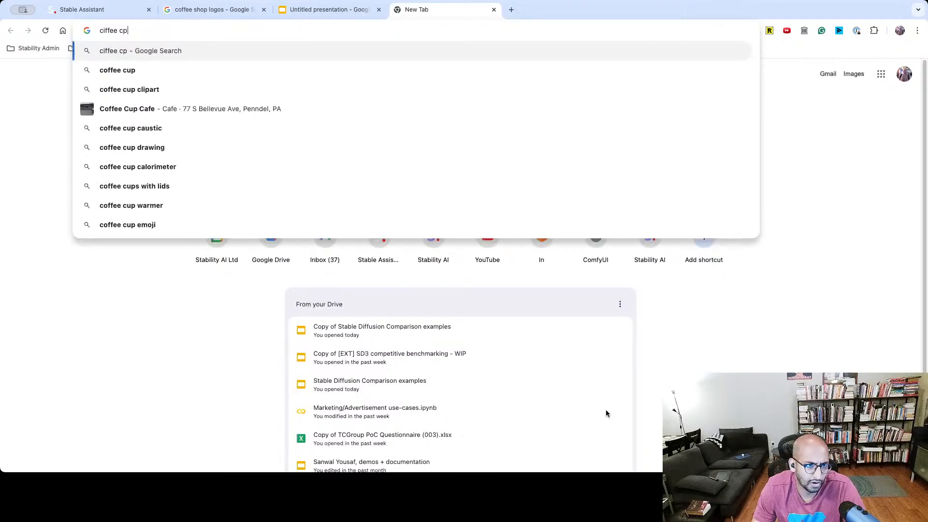
pyautogui.press('super+BackSpace')
pyautogui.write('coffe ')
pyautogui.write('cups')
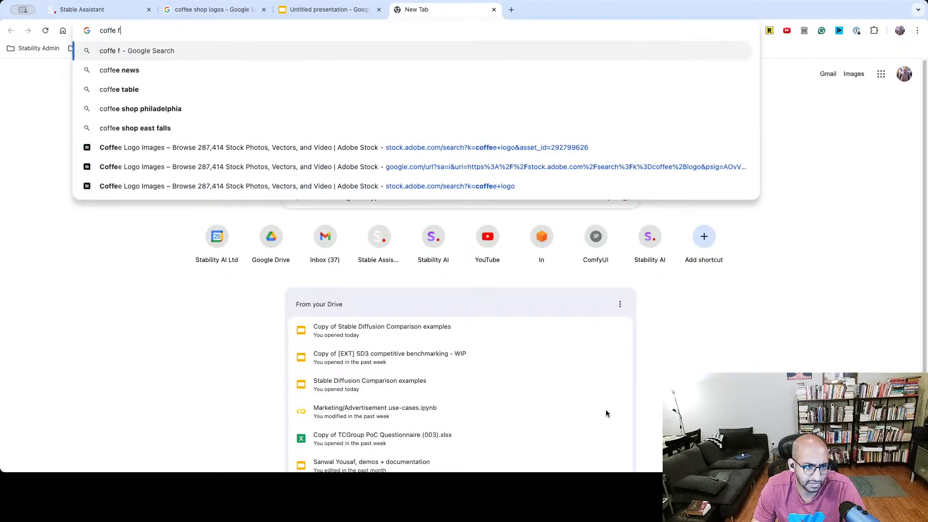
pyautogui.press('Return')
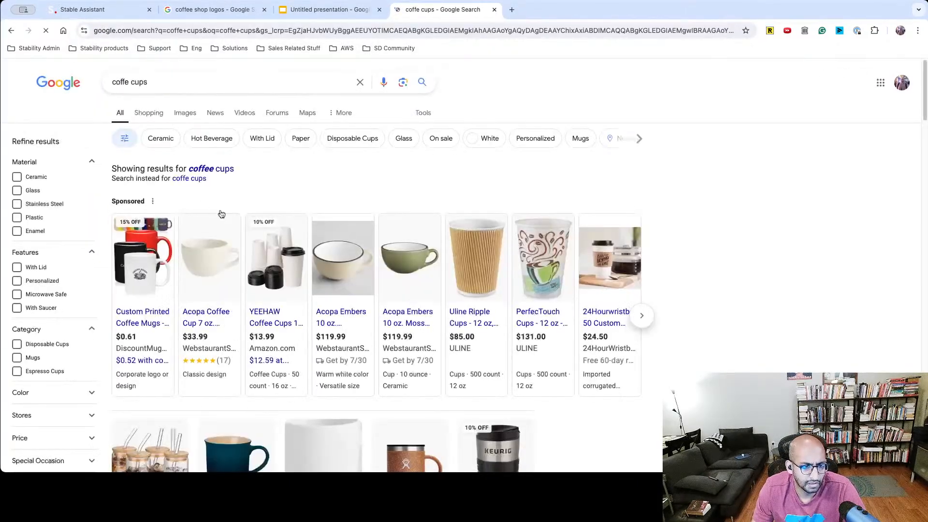
pyautogui.moveTo(333, 331)
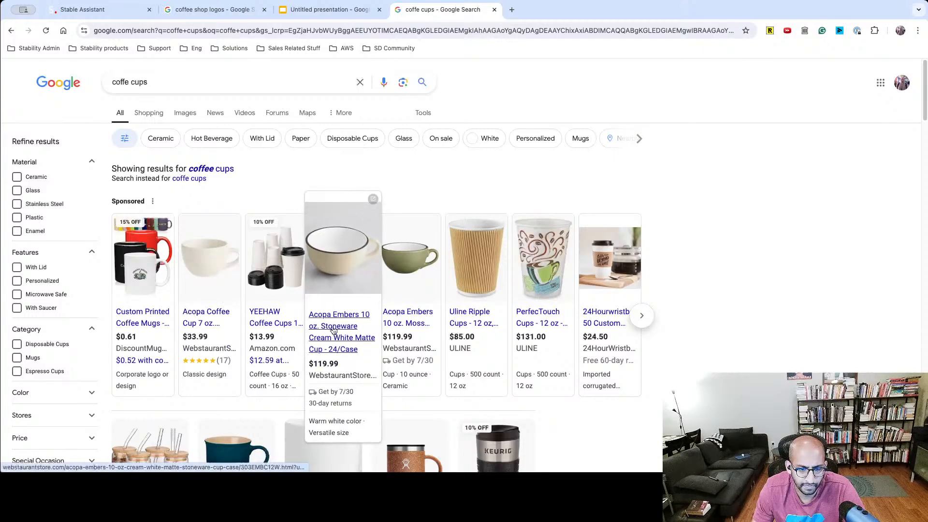
pyautogui.moveTo(404, 334)
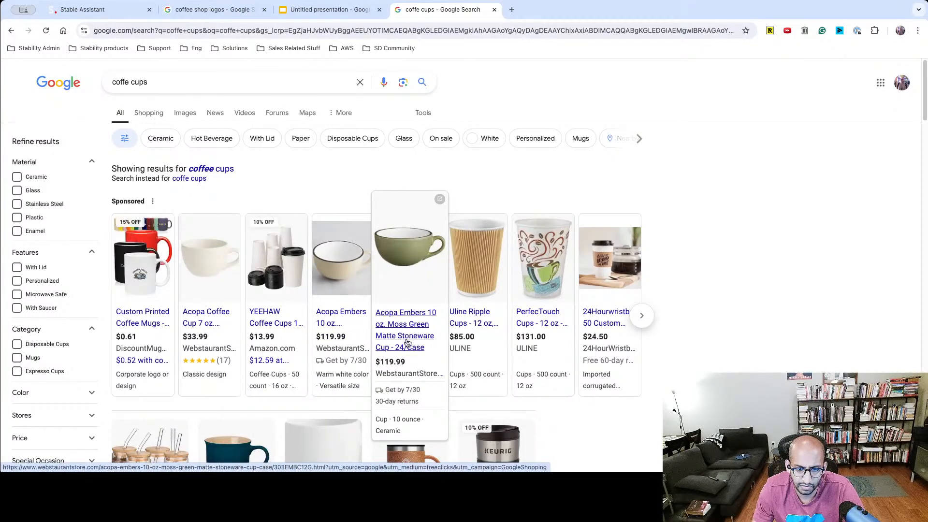
# Search Google for "coffe cups name" and preview the Pinterest chart of different coffee cup types.
pyautogui.click(154, 81)
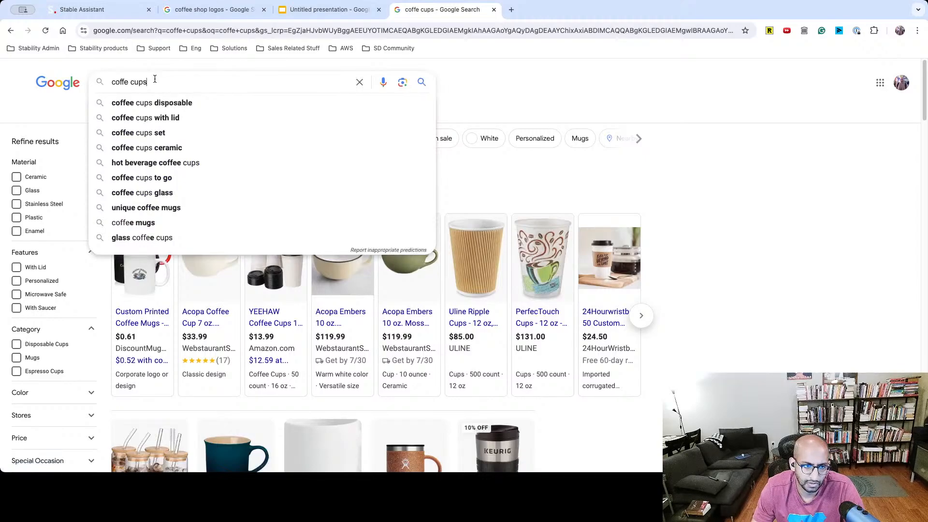
pyautogui.write('name')
pyautogui.press('Return')
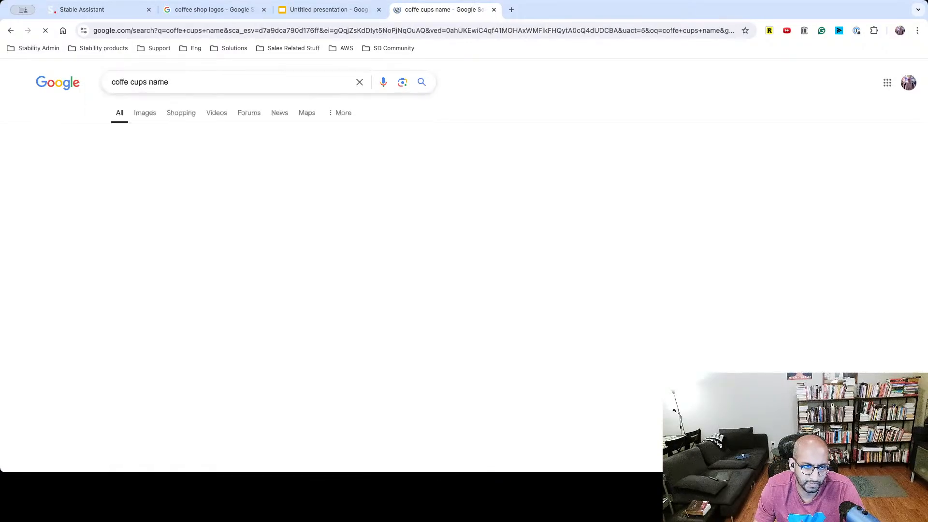
pyautogui.scroll(-3, 279, 207)
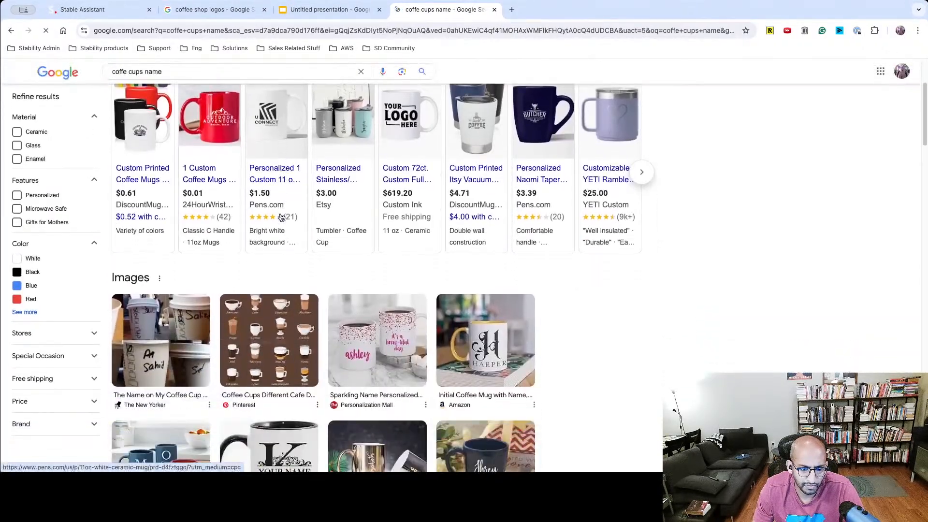
pyautogui.click(280, 356)
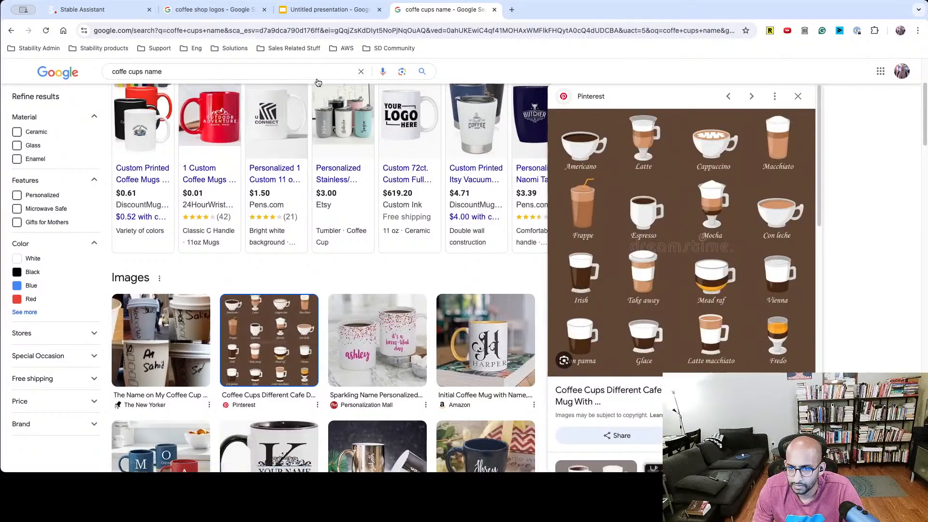
# Switch to Stable Assistant, change "coffee mug" to "cappucino mug" in the drafted prompt, and capitalize "Philadelphia" before "city skyline".
pyautogui.click(232, 6)
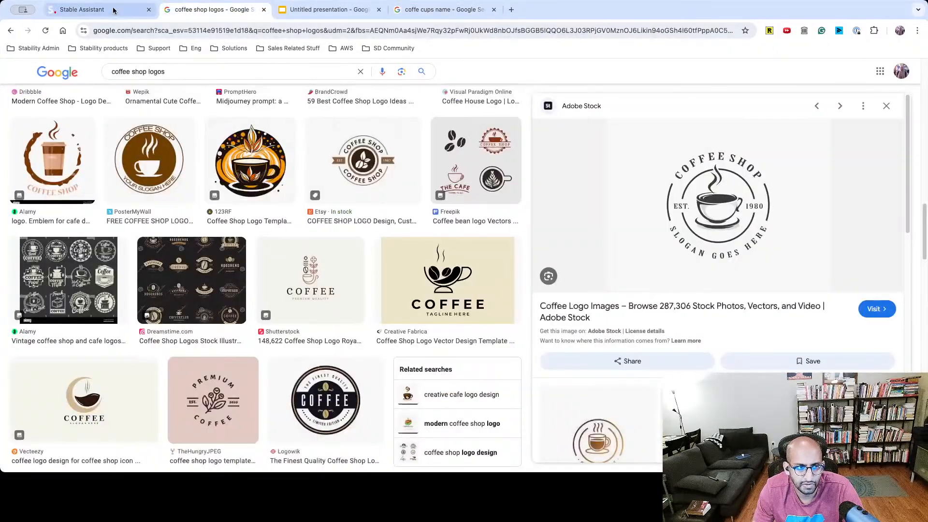
pyautogui.click(92, 10)
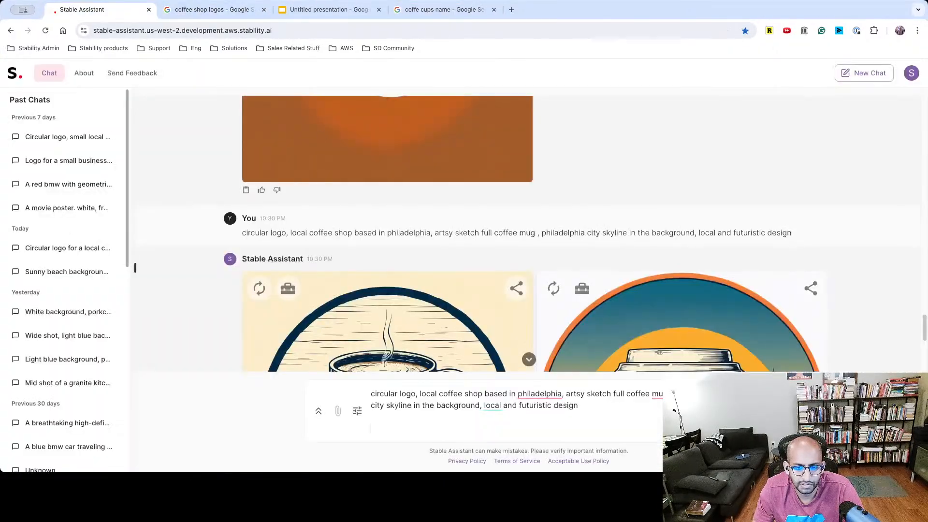
pyautogui.doubleClick(635, 392)
pyautogui.write('cappu')
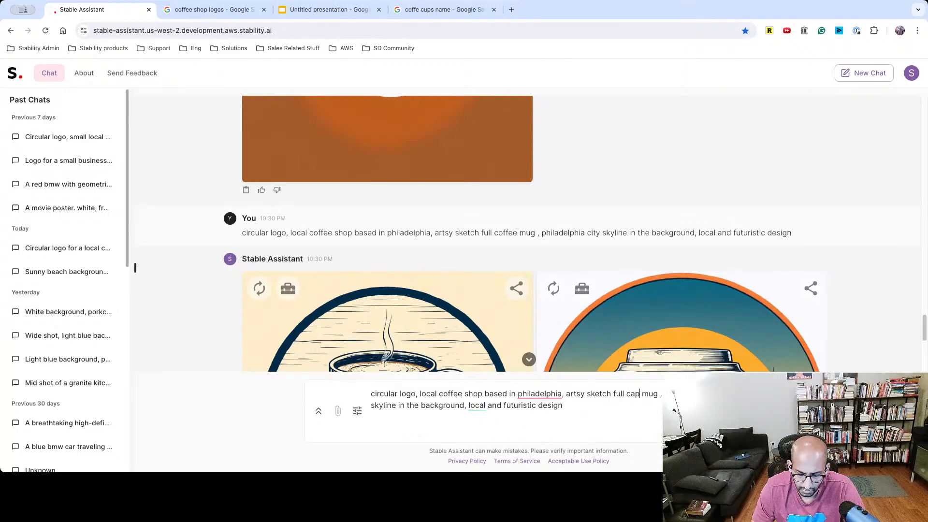
pyautogui.write('cino')
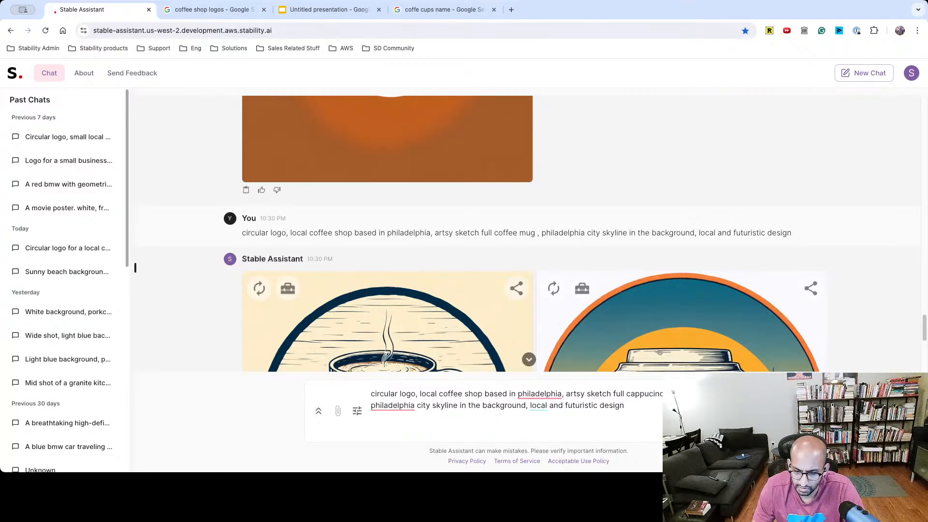
pyautogui.moveTo(383, 410)
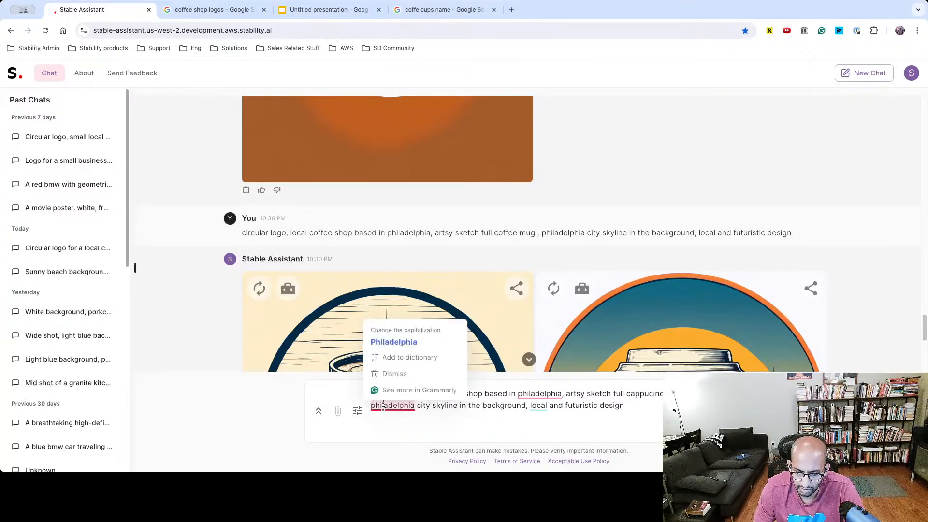
pyautogui.click(409, 342)
pyautogui.moveTo(535, 389)
pyautogui.click(549, 345)
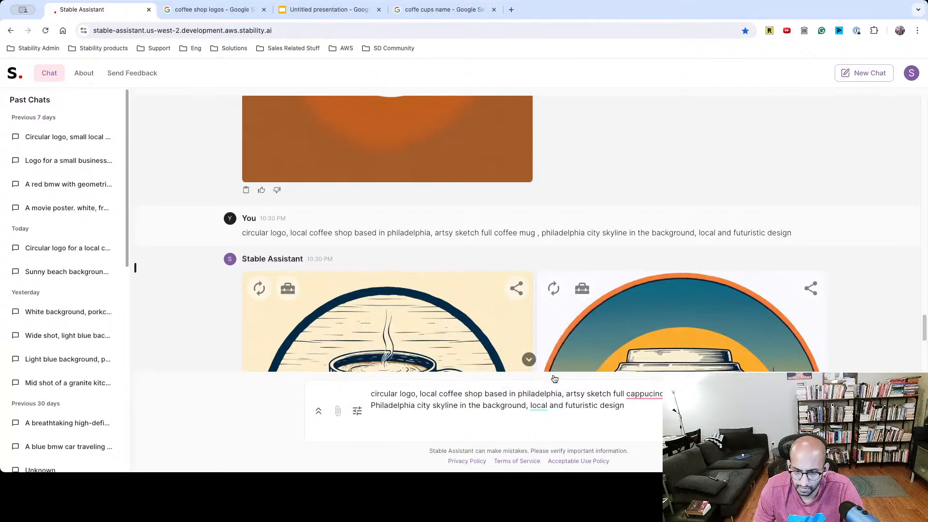
pyautogui.click(547, 360)
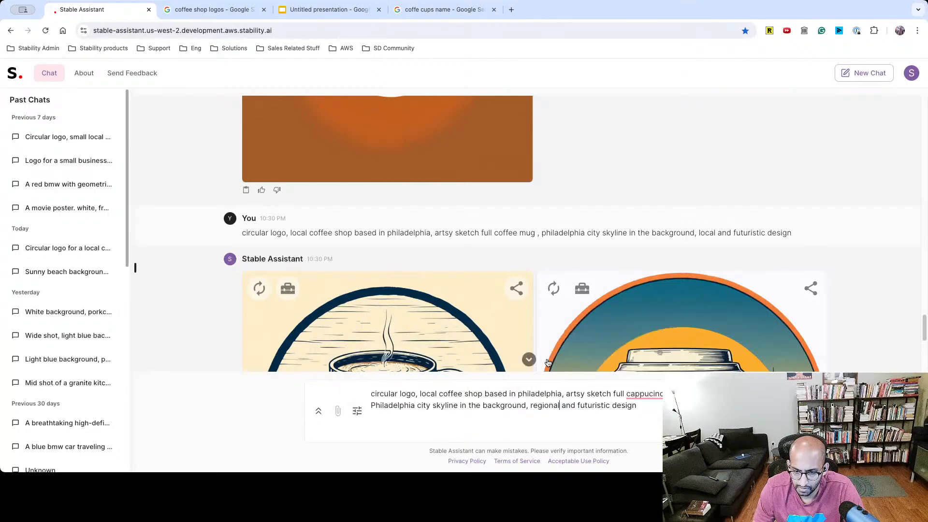
pyautogui.doubleClick(551, 411)
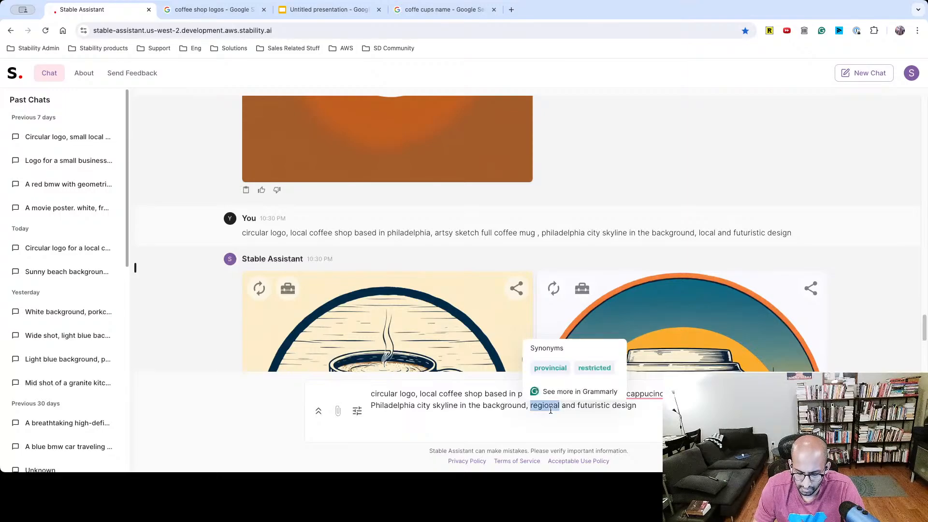
pyautogui.write('local')
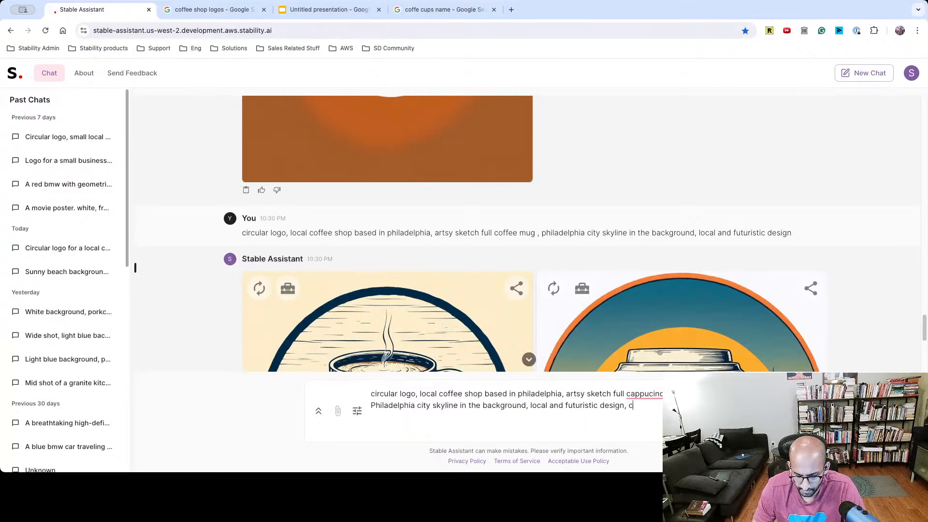
# Append "cozy" to the end of the prompt, submit it, and review the generated logo against the prompt.
pyautogui.press('Return')
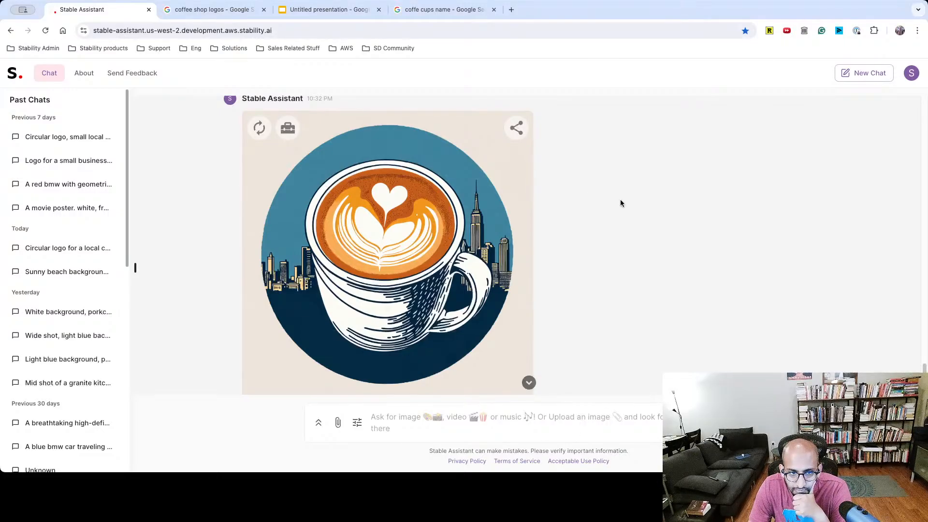
pyautogui.scroll(4, 620, 203)
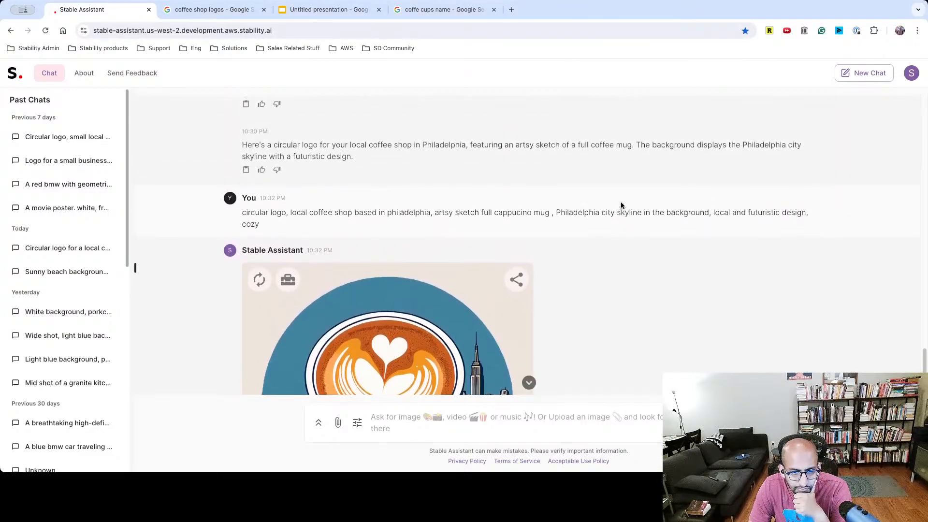
# Return to the Google cup search, close the image preview, and look through the results for the corrected spelling "coffee cups name".
pyautogui.click(426, 9)
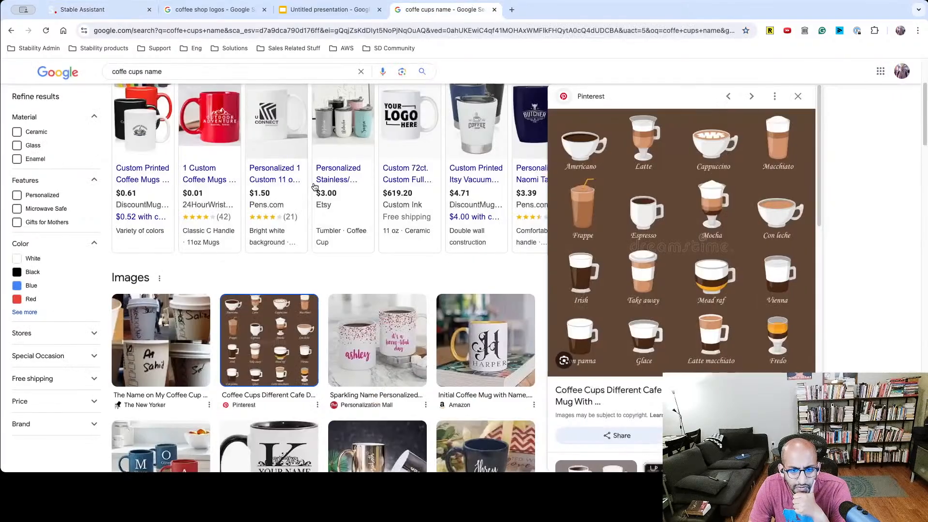
pyautogui.click(798, 96)
pyautogui.scroll(-4, 563, 222)
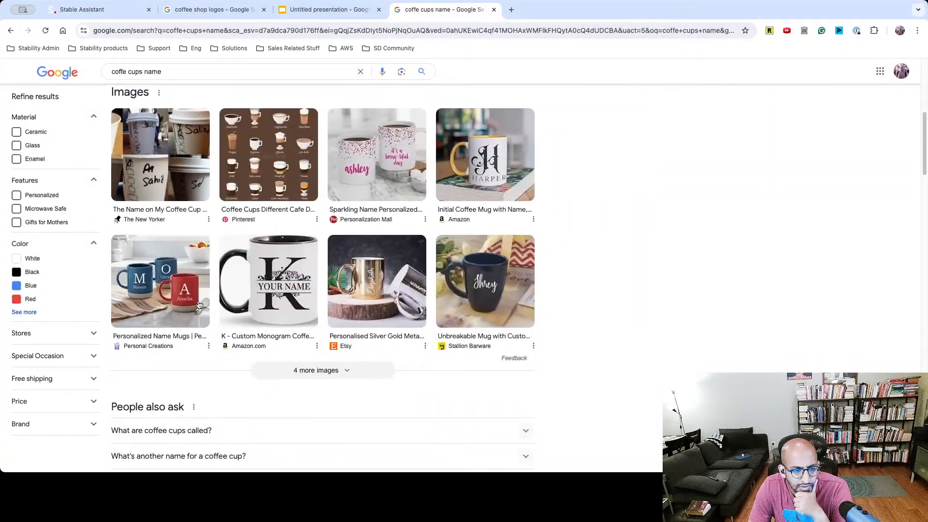
pyautogui.scroll(6, 194, 300)
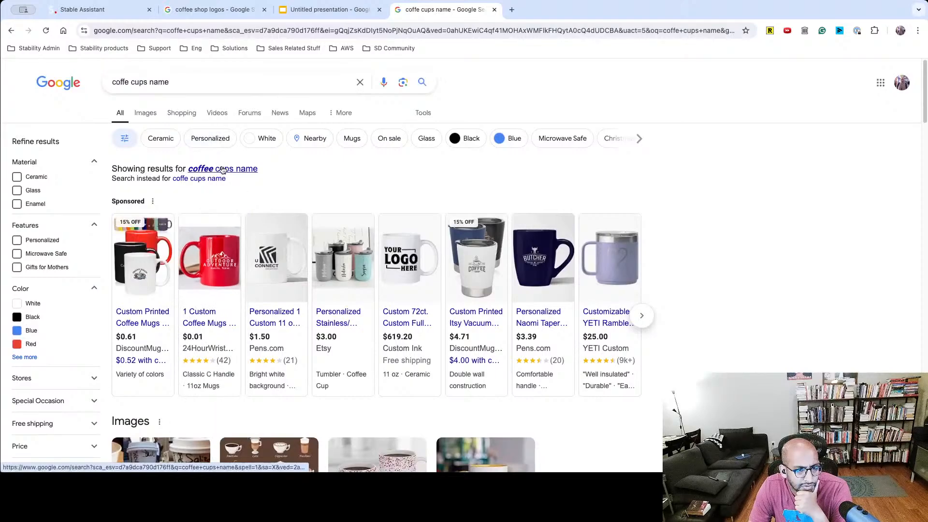
pyautogui.scroll(-1, 159, 299)
pyautogui.scroll(-2, 309, 349)
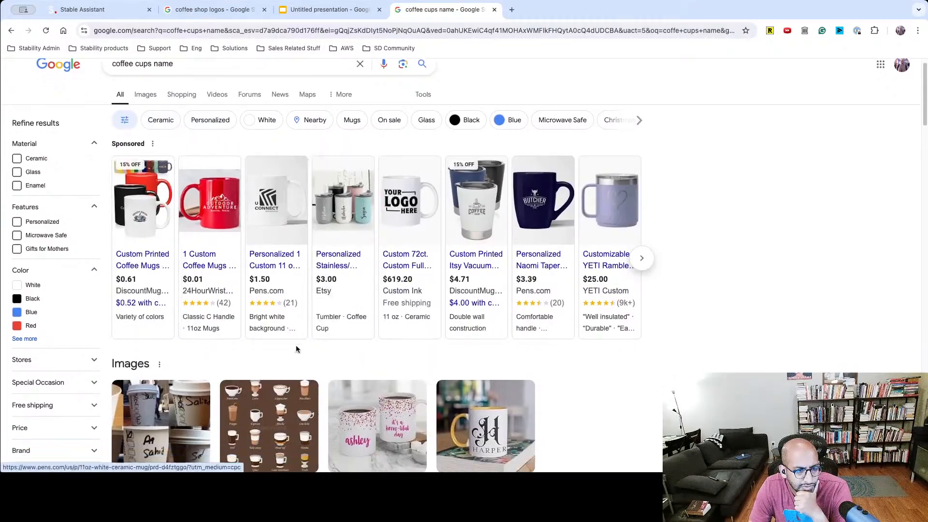
pyautogui.scroll(1, 212, 271)
pyautogui.scroll(-5, 211, 193)
pyautogui.scroll(-15, 211, 140)
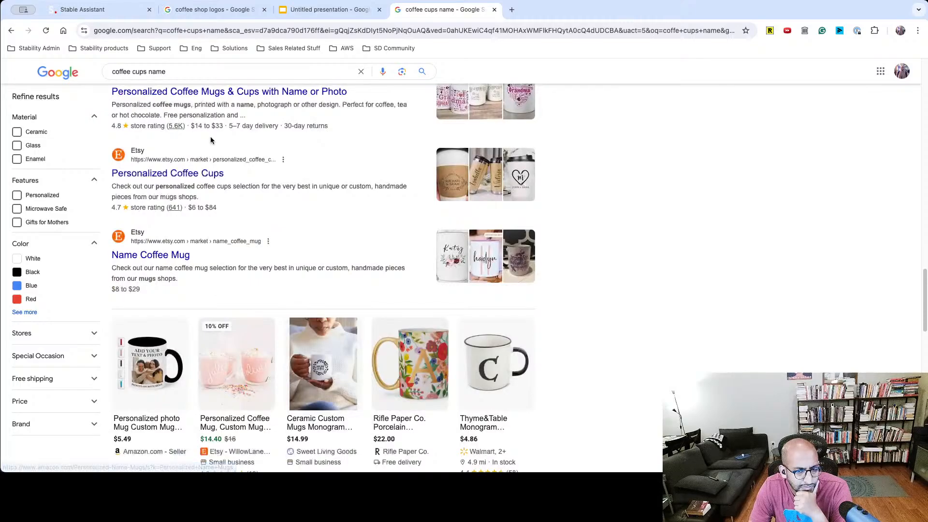
pyautogui.scroll(20, 211, 140)
# Search Google for "cappuccino cups name".
pyautogui.click(129, 82)
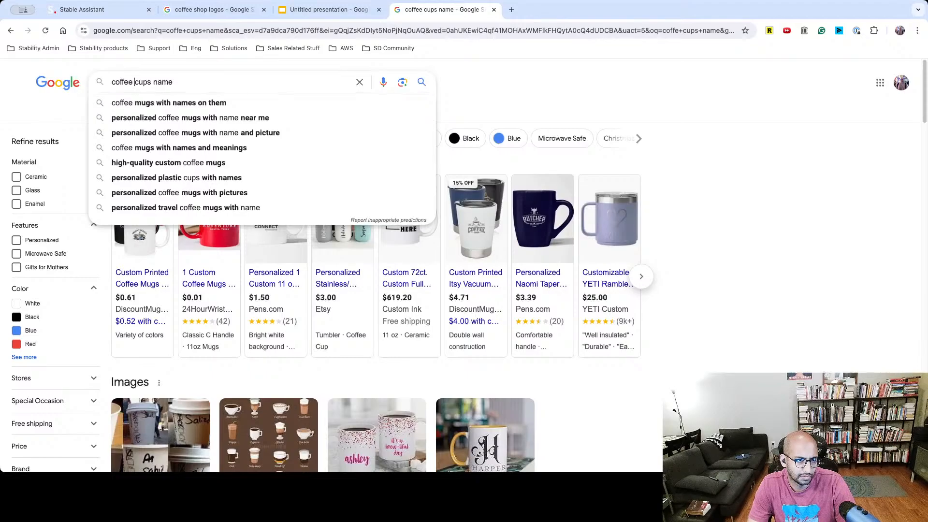
pyautogui.press('BackSpace')
pyautogui.press('BackSpace')
pyautogui.press('BackSpace')
pyautogui.press('BackSpace')
pyautogui.press('BackSpace')
pyautogui.press('BackSpace')
pyautogui.press('BackSpace')
pyautogui.write('cappuccino')
pyautogui.press('Down')
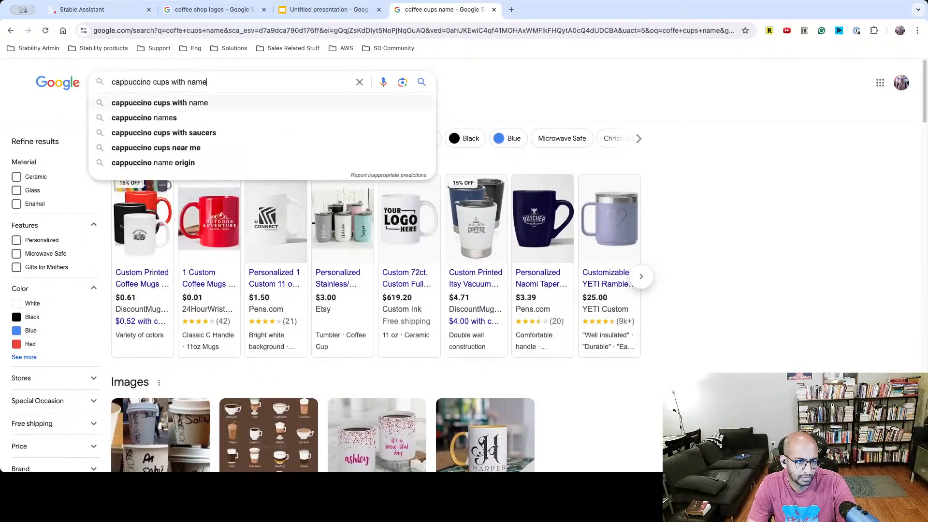
pyautogui.press('BackSpace')
pyautogui.press('BackSpace')
pyautogui.press('BackSpace')
pyautogui.press('BackSpace')
pyautogui.press('BackSpace')
pyautogui.press('BackSpace')
pyautogui.press('BackSpace')
pyautogui.press('BackSpace')
pyautogui.press('BackSpace')
pyautogui.write('name')
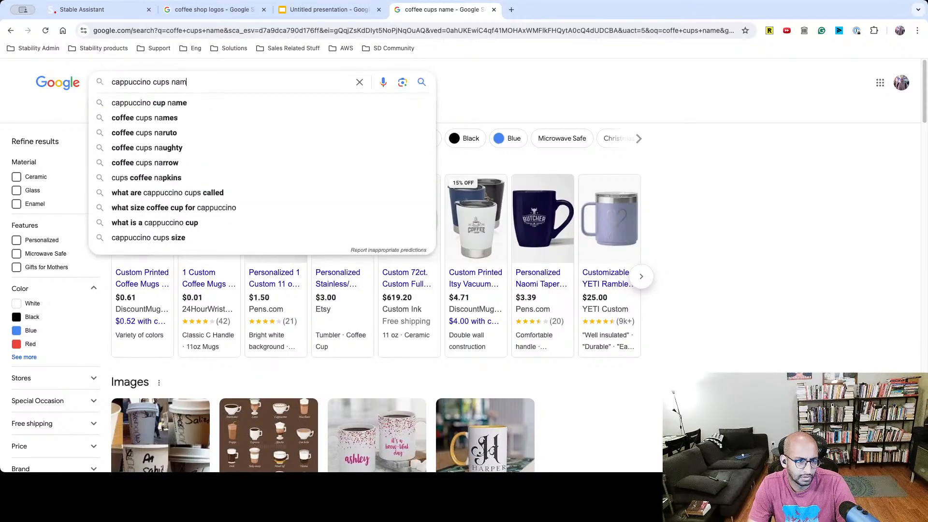
pyautogui.press('Return')
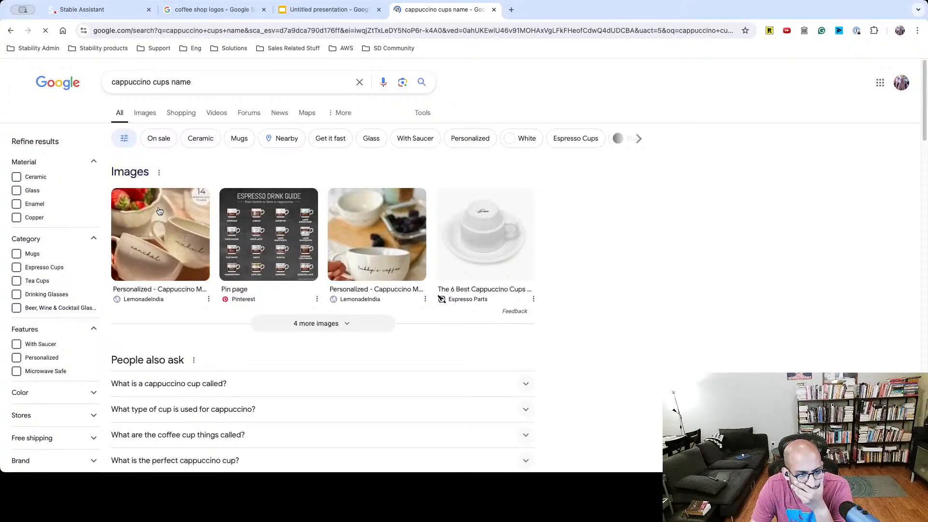
# Preview the first personalized cappuccino mug image and look over the web results about cappuccino cups.
pyautogui.click(167, 237)
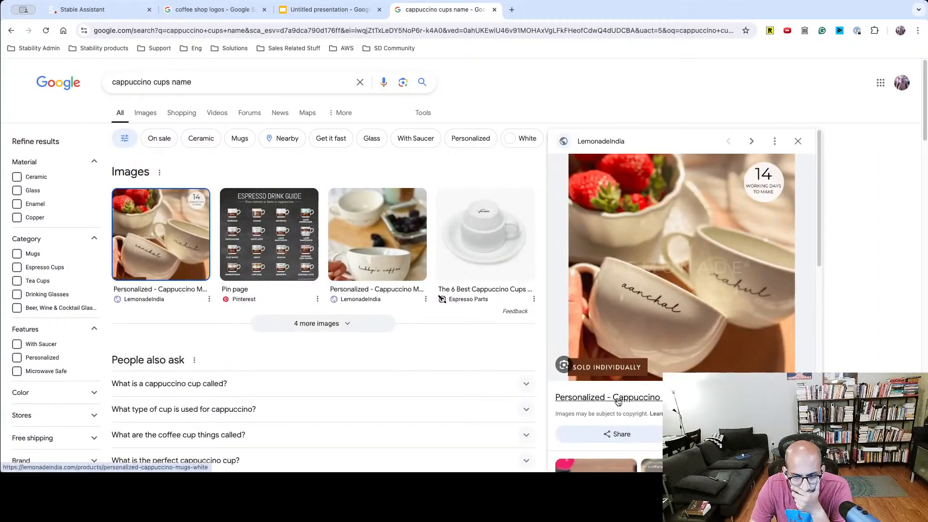
pyautogui.scroll(-7, 394, 265)
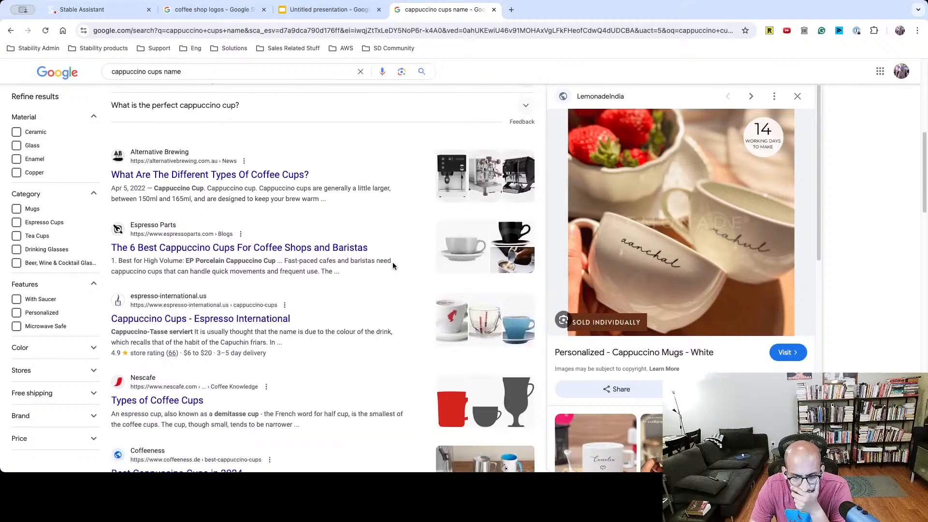
pyautogui.scroll(-5, 392, 262)
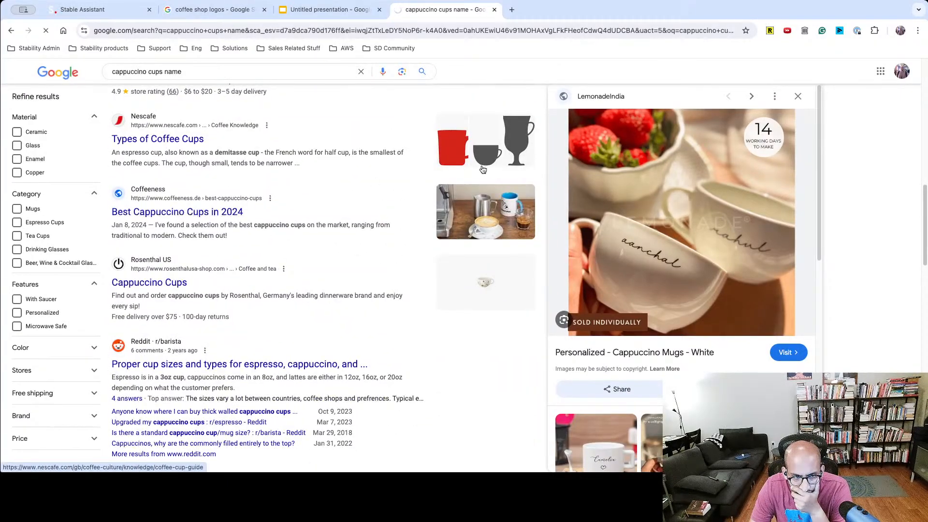
# Open the Nescafe "Types of Coffee Cups" guide and reject all of its cookies.
pyautogui.click(196, 139)
pyautogui.scroll(-8, 283, 155)
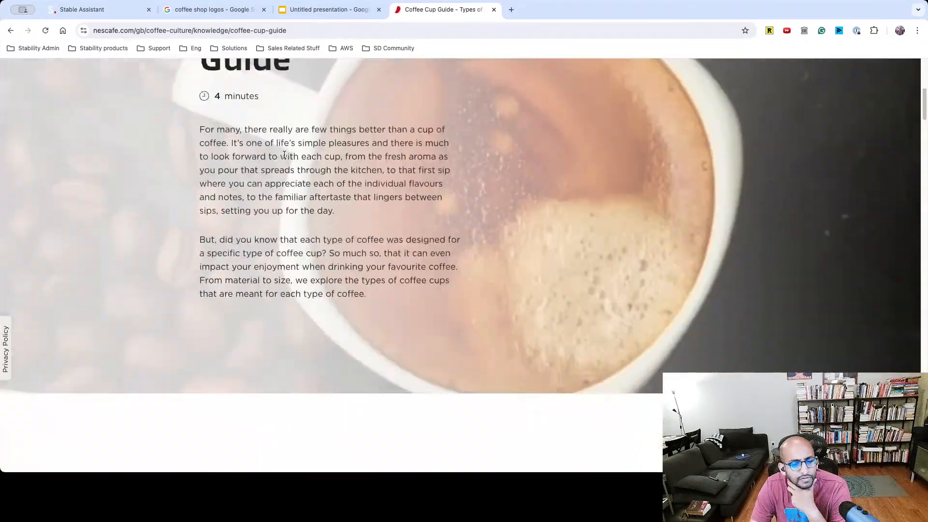
pyautogui.click(500, 192)
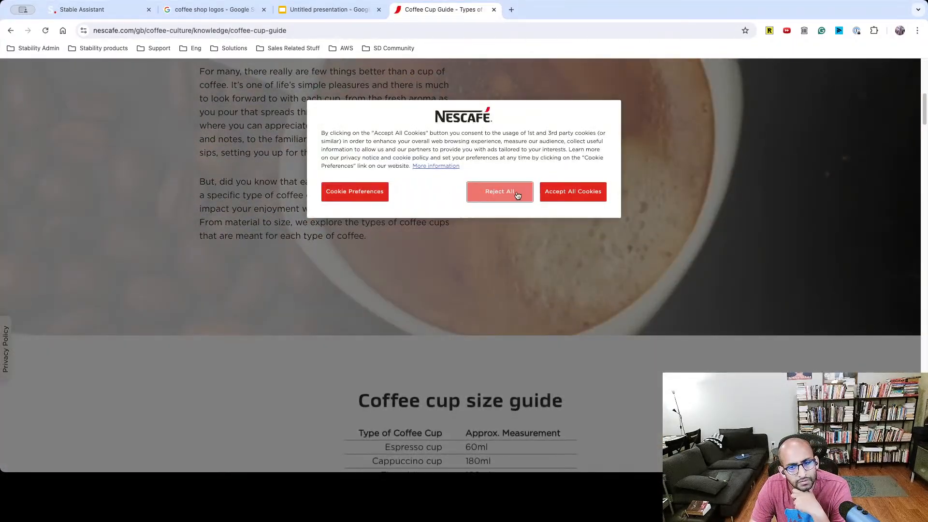
# Examine the cup shapes and descriptions throughout the Nescafe coffee cup guide, from the espresso cup to the cortado glass.
pyautogui.scroll(-8, 296, 191)
pyautogui.scroll(-10, 264, 186)
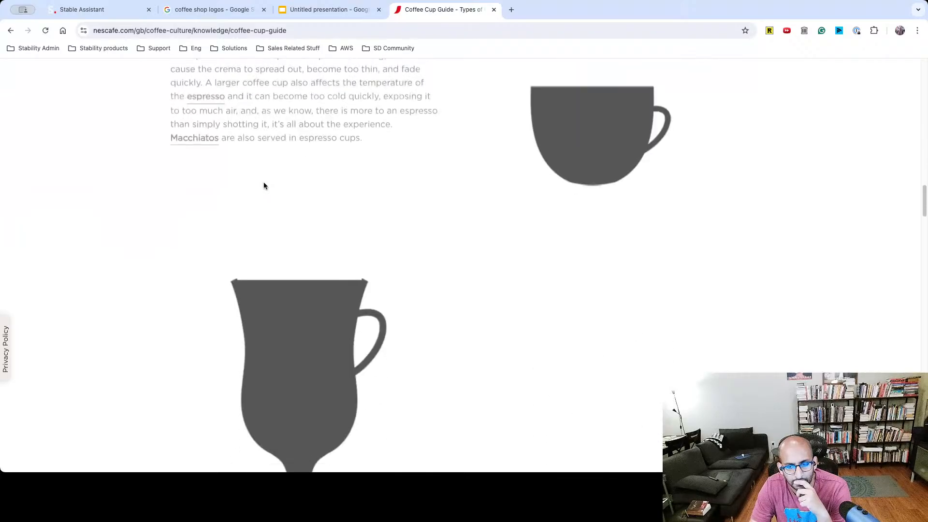
pyautogui.scroll(-7, 263, 186)
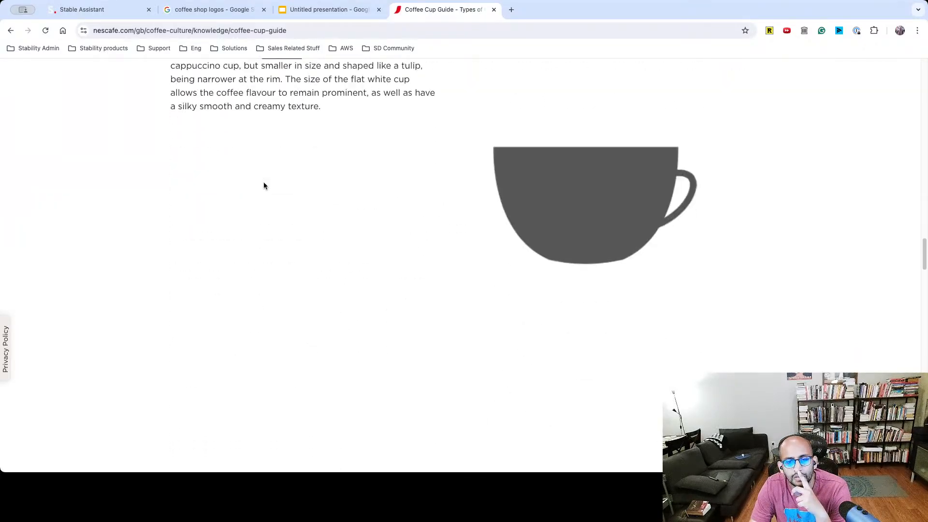
pyautogui.scroll(15, 264, 185)
pyautogui.scroll(-6, 263, 185)
pyautogui.scroll(-10, 358, 247)
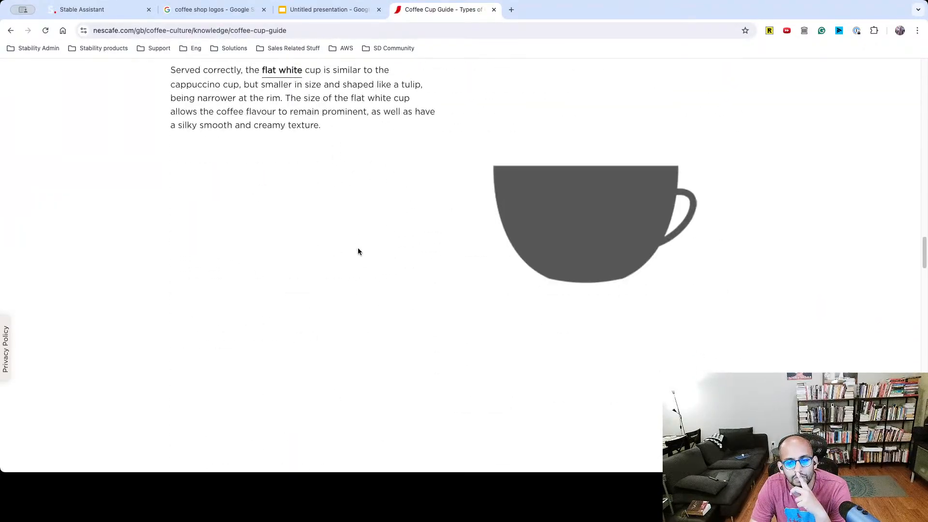
pyautogui.scroll(3, 358, 248)
pyautogui.scroll(-10, 247, 245)
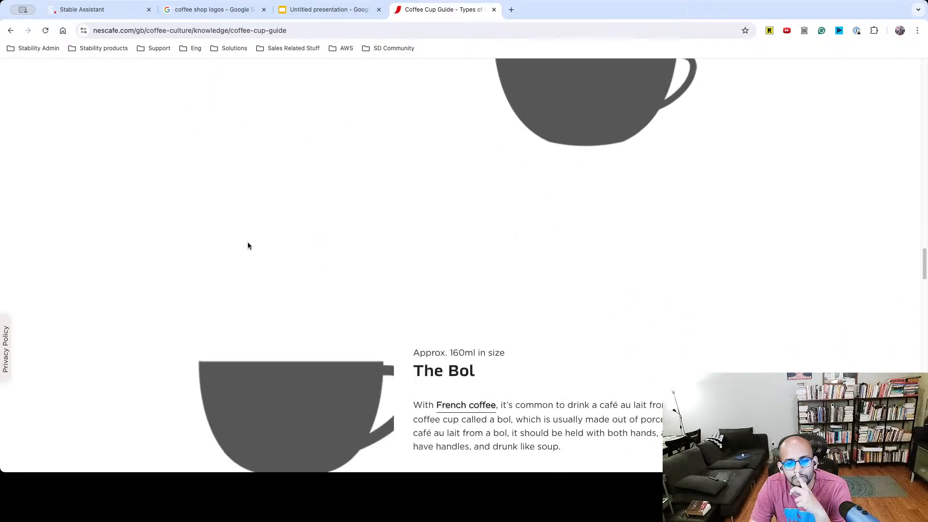
pyautogui.scroll(-10, 247, 245)
pyautogui.scroll(2, 247, 246)
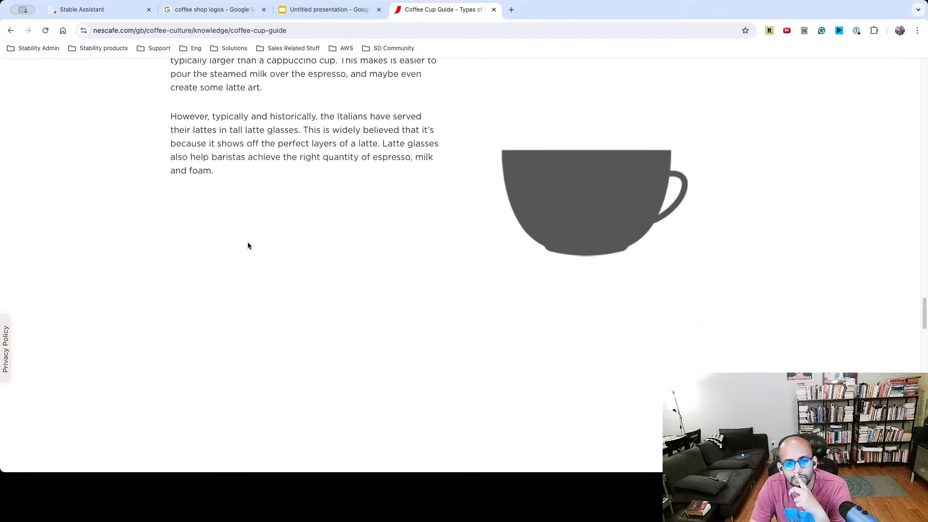
pyautogui.scroll(-10, 247, 245)
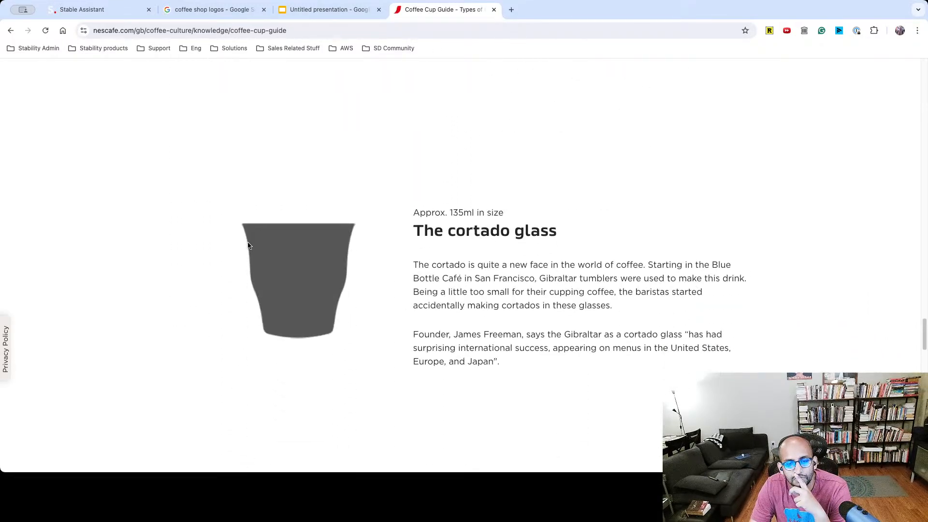
# Review the remaining glass types, the cup size guide and the cup silhouettes in the Nescafe coffee cup guide.
pyautogui.scroll(-15, 248, 246)
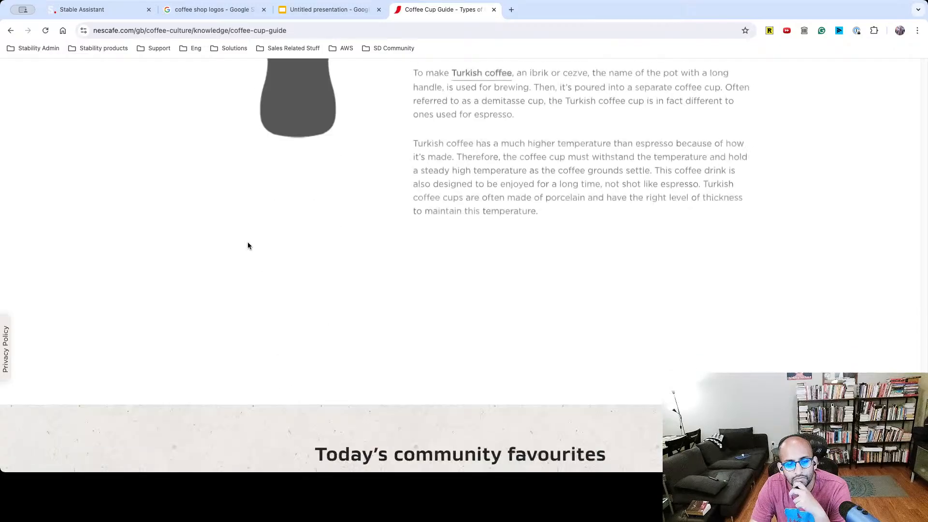
pyautogui.scroll(8, 249, 244)
pyautogui.scroll(20, 249, 243)
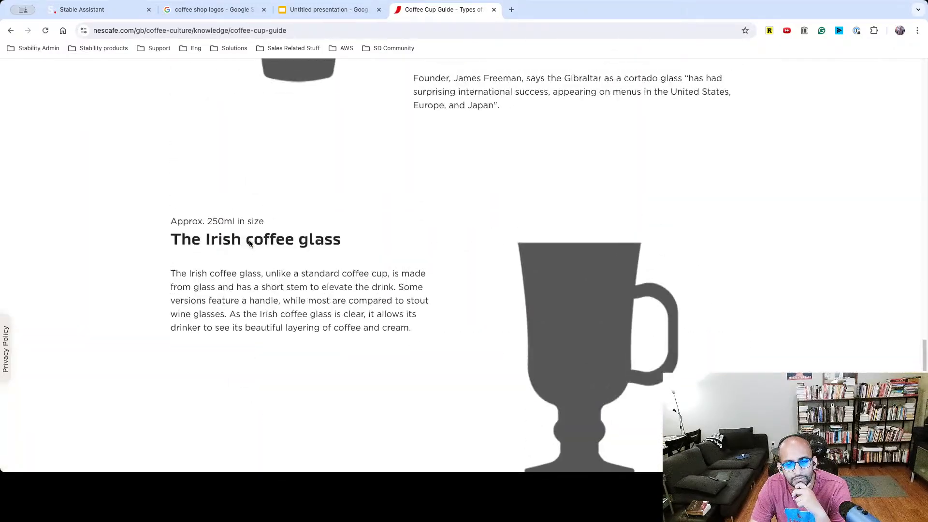
pyautogui.scroll(-12, 249, 241)
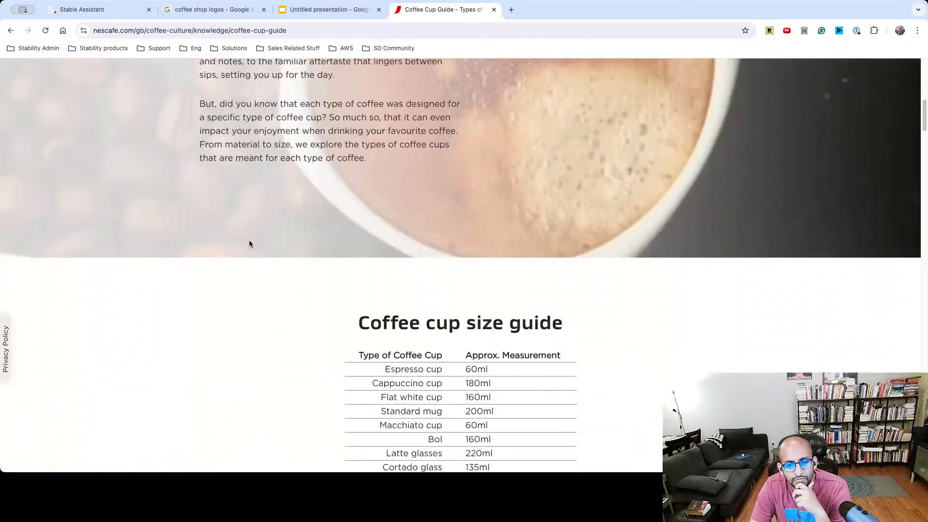
pyautogui.scroll(-12, 257, 245)
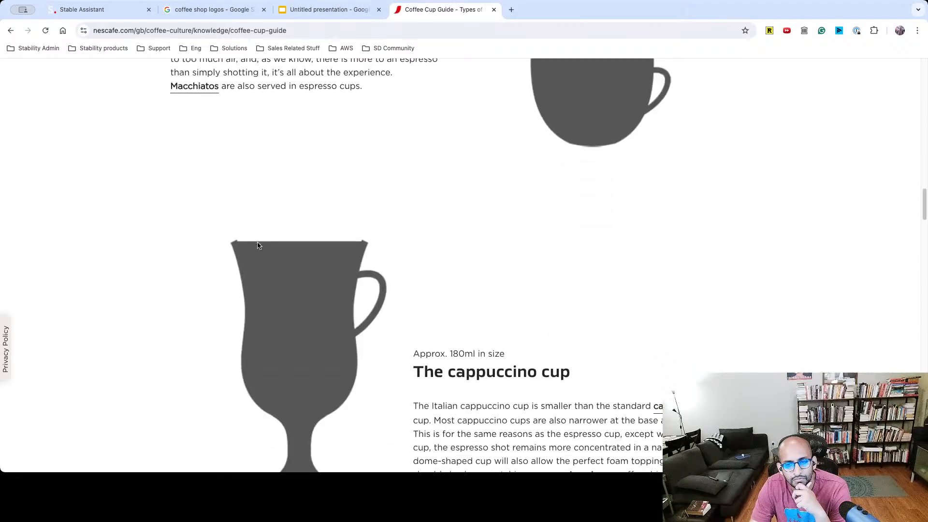
pyautogui.scroll(2, 257, 245)
pyautogui.scroll(-7, 258, 245)
pyautogui.scroll(-15, 257, 245)
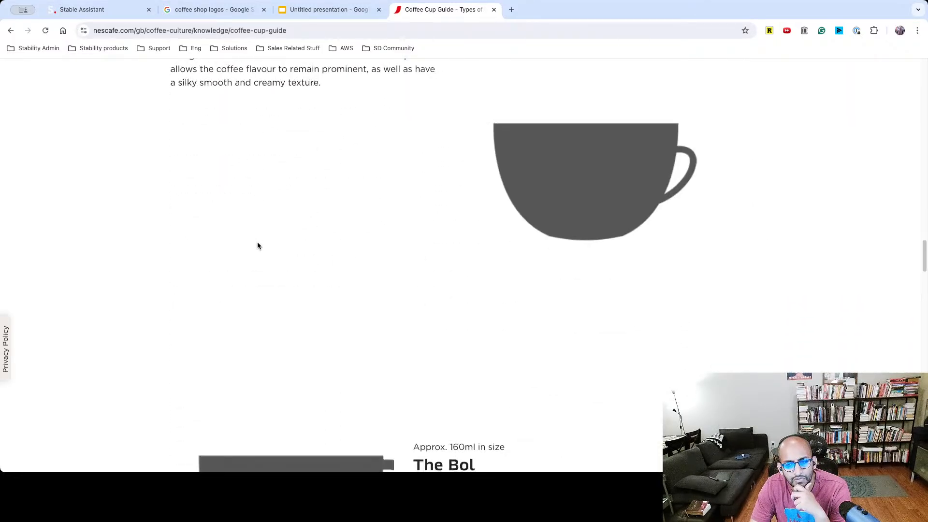
pyautogui.scroll(4, 257, 246)
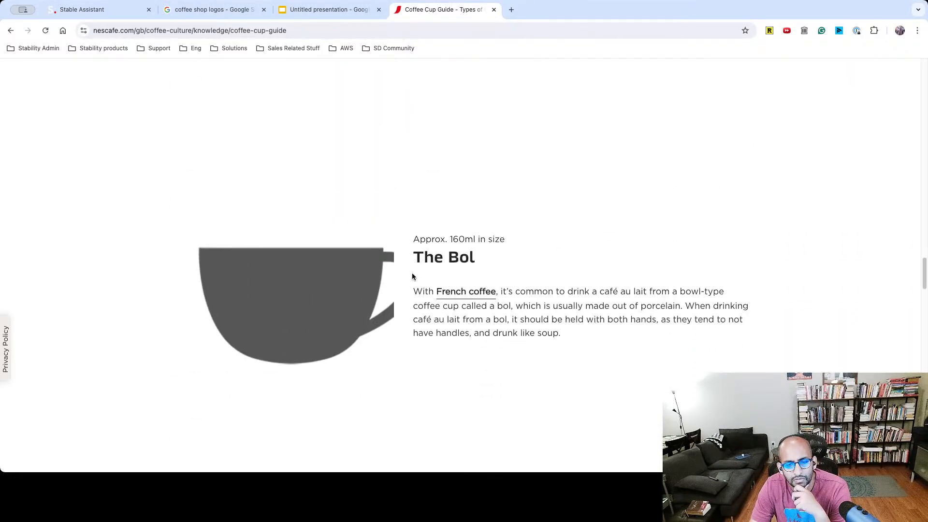
# Return to the Google results for "cappuccino cups name" and show only the image results.
pyautogui.press('super+bracketleft')
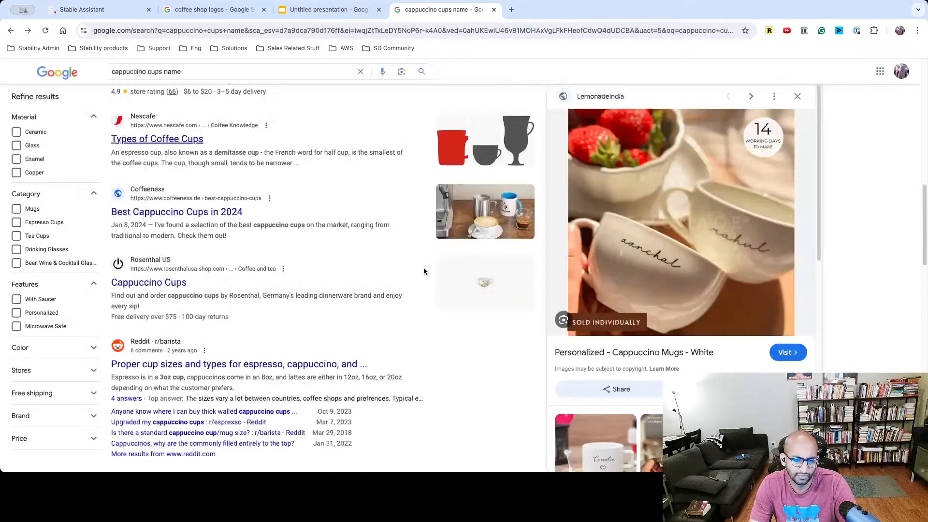
pyautogui.scroll(-3, 346, 235)
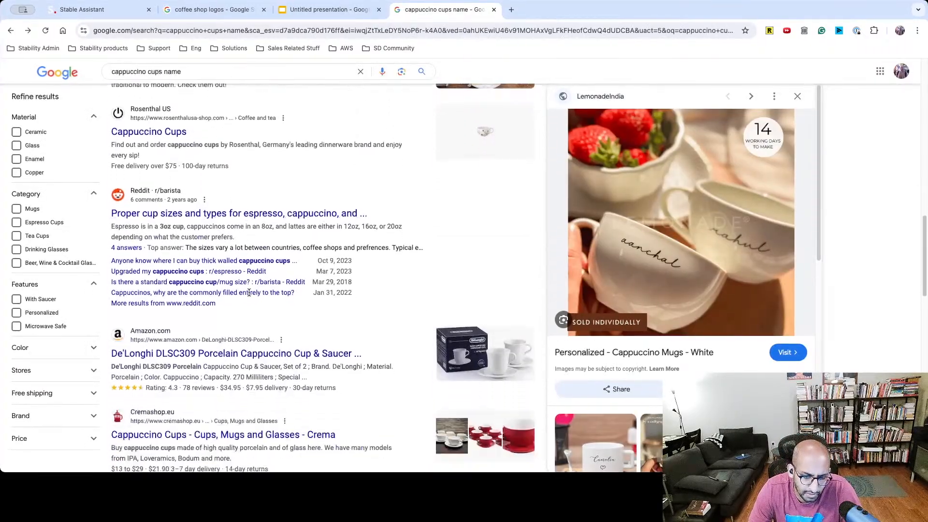
pyautogui.scroll(15, 256, 216)
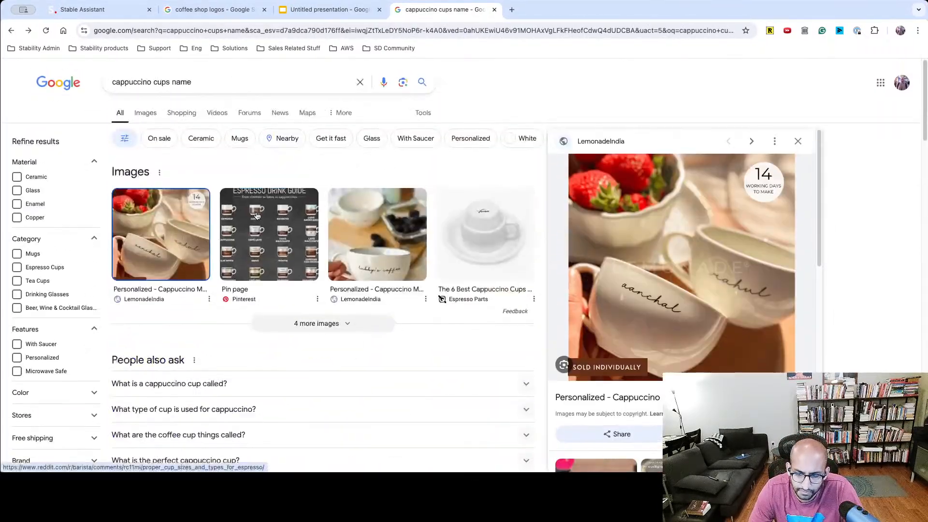
pyautogui.click(145, 112)
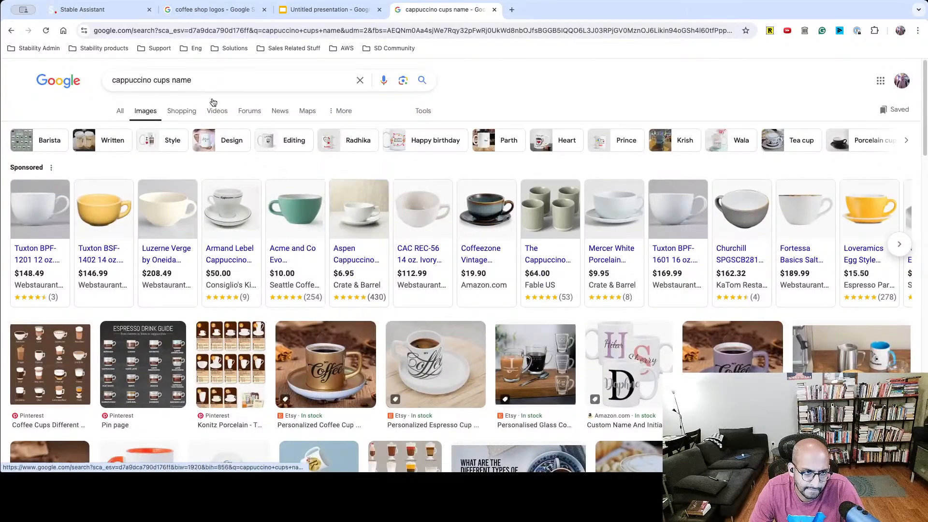
# Switch to Stable Assistant and resubmit the latest logo prompt, reworded to "artsy sketch full cappucino cup".
pyautogui.click(99, 14)
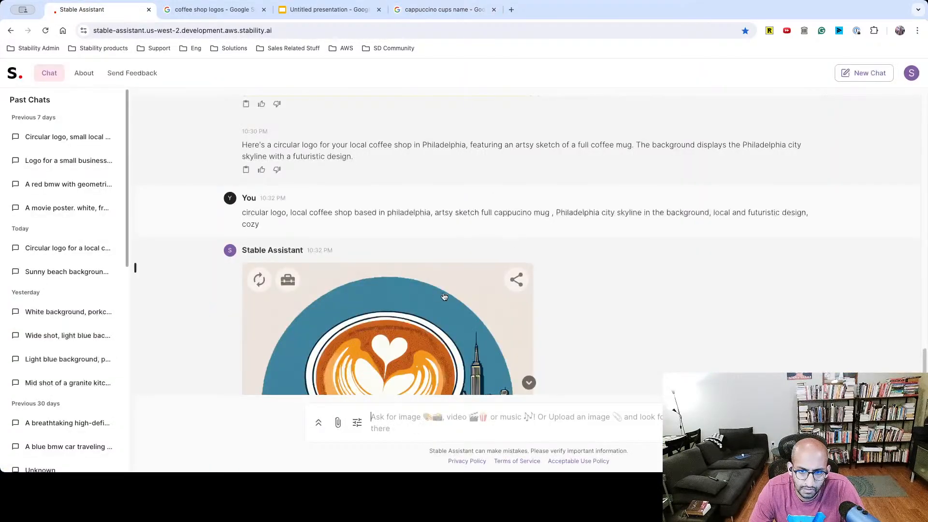
pyautogui.tripleClick(437, 213)
pyautogui.hotkey('ctrl', 'c')
pyautogui.click(426, 416)
pyautogui.hotkey('ctrl', 'v')
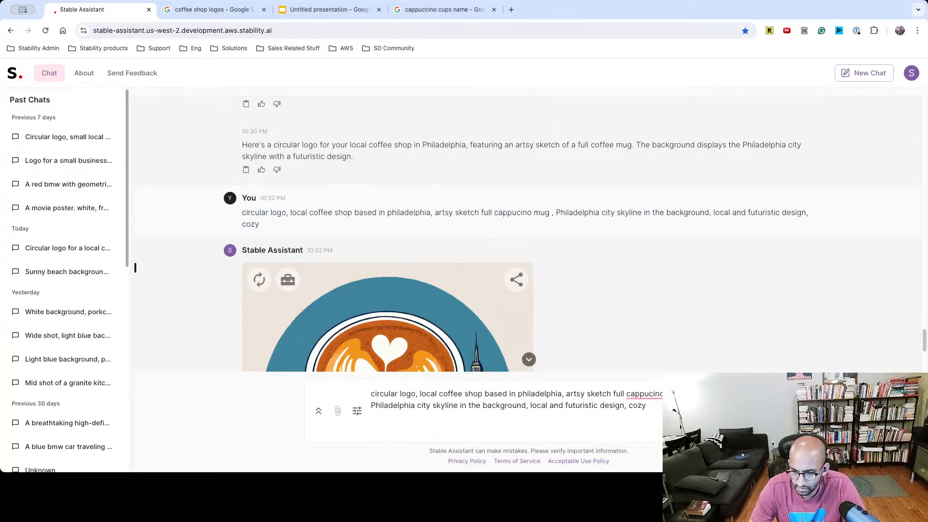
pyautogui.press('BackSpace')
pyautogui.press('BackSpace')
pyautogui.press('BackSpace')
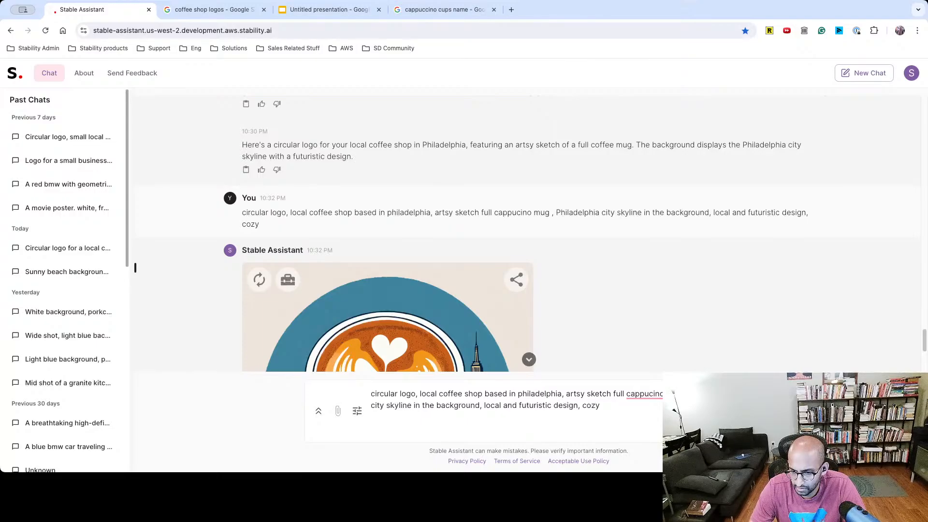
pyautogui.press('Return')
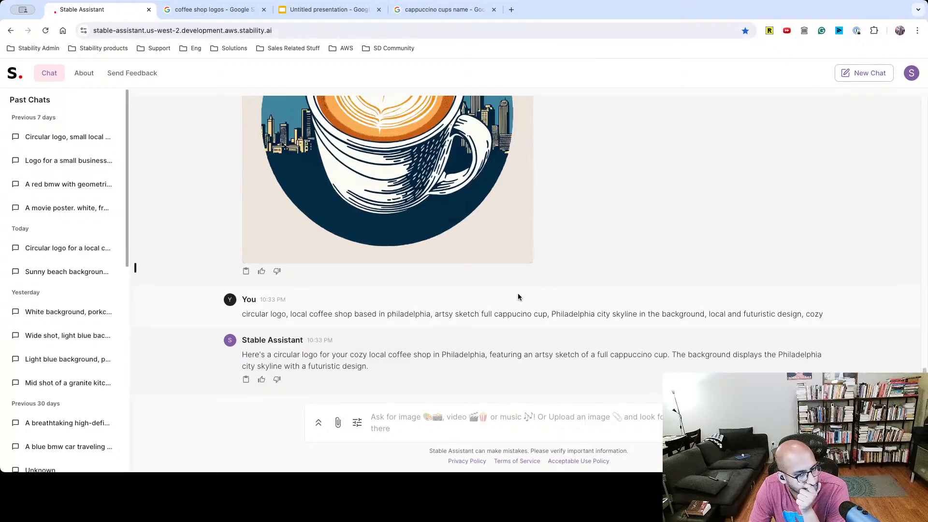
# Submit the same "full cappucino cup" logo prompt again and view the generated image.
pyautogui.tripleClick(255, 315)
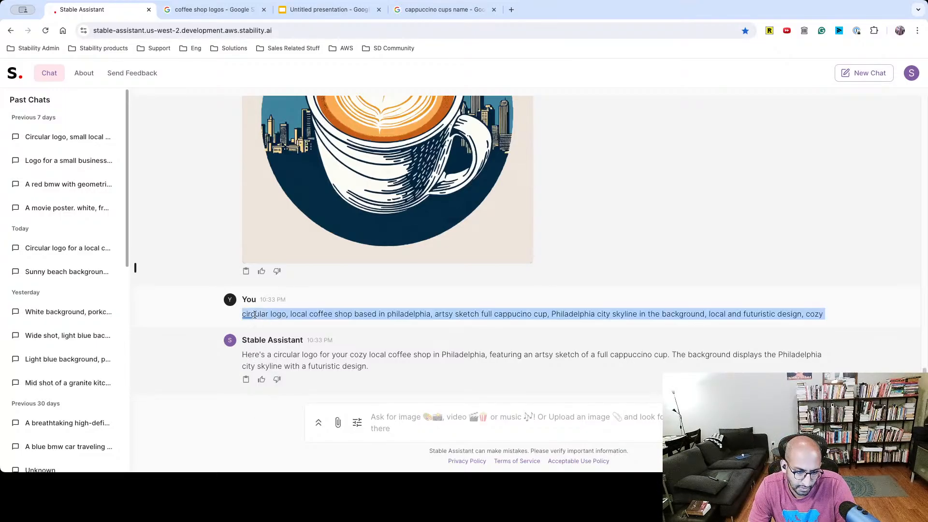
pyautogui.click(382, 424)
pyautogui.press('super+v')
pyautogui.press('Return')
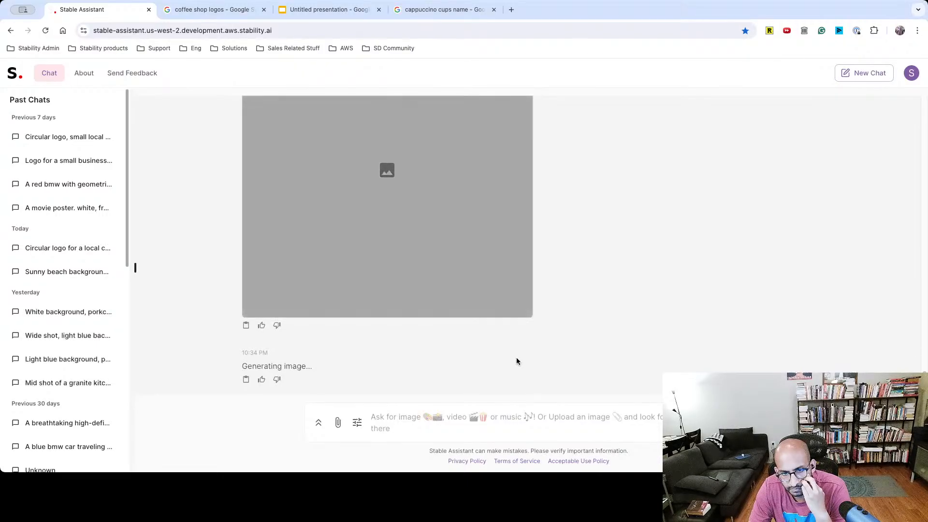
pyautogui.scroll(3, 519, 361)
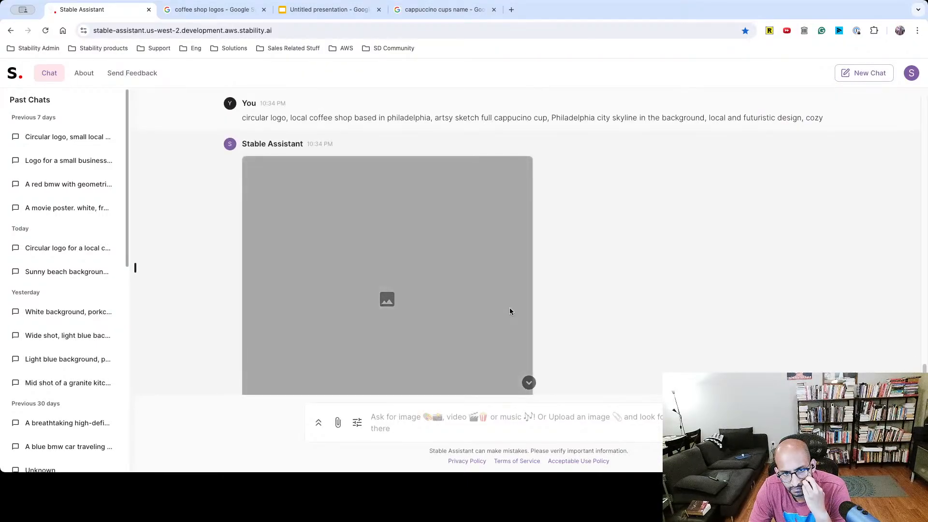
pyautogui.scroll(-3, 509, 311)
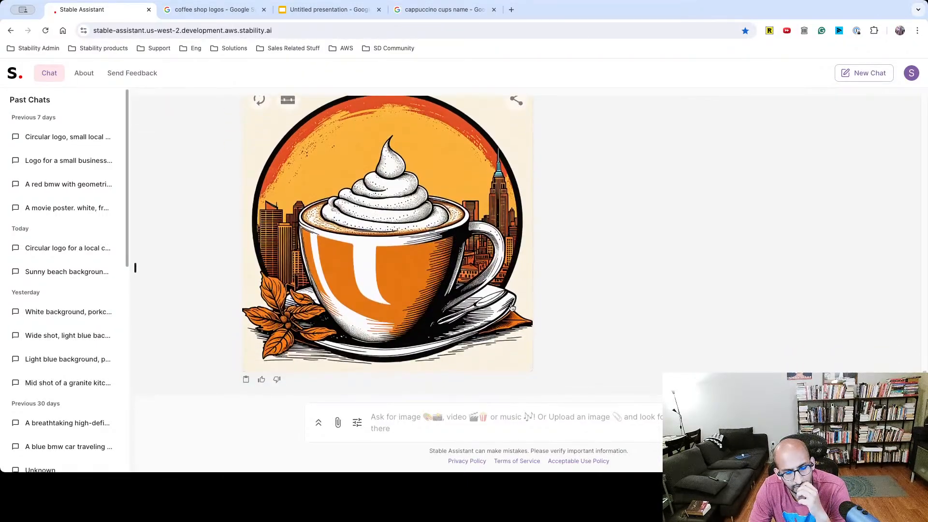
# Generate another version of the orange whipped-cream cup logo and compare the two images.
pyautogui.click(260, 100)
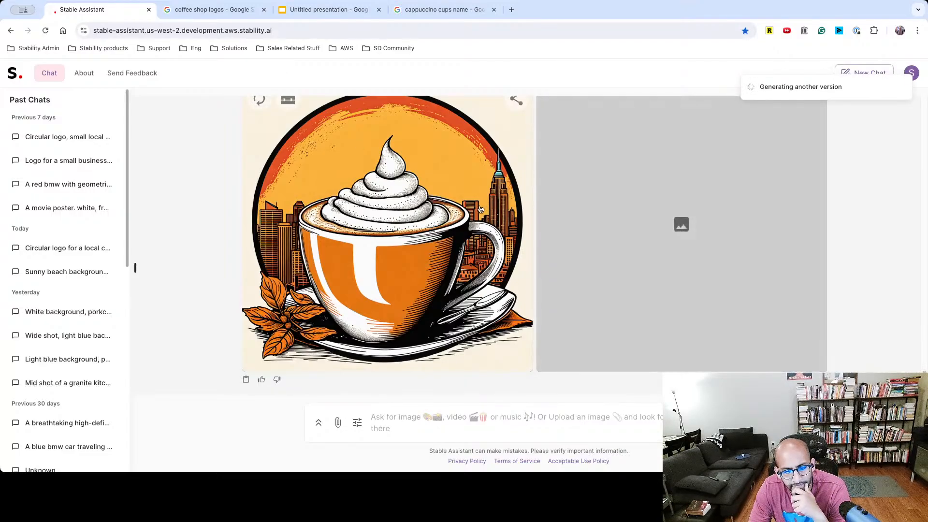
pyautogui.scroll(2, 480, 209)
pyautogui.scroll(3, 480, 209)
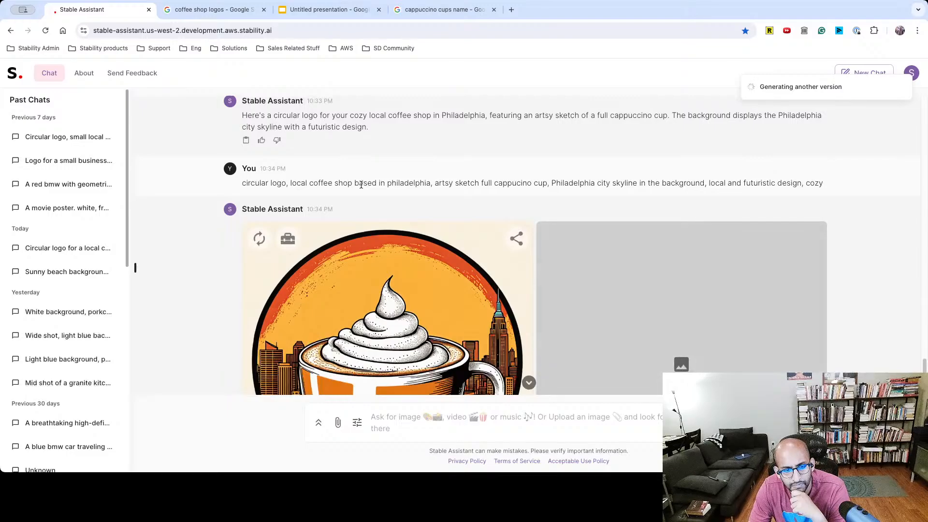
pyautogui.scroll(-2, 361, 185)
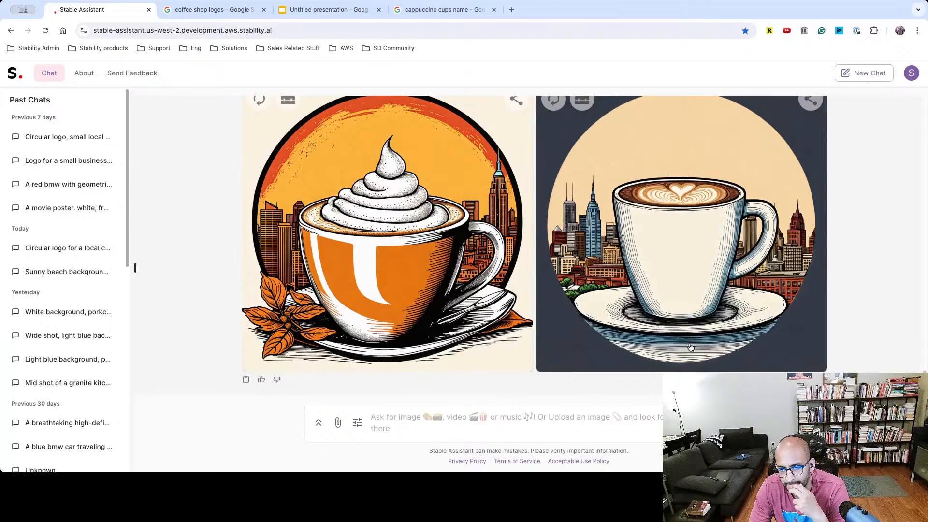
pyautogui.scroll(3, 689, 347)
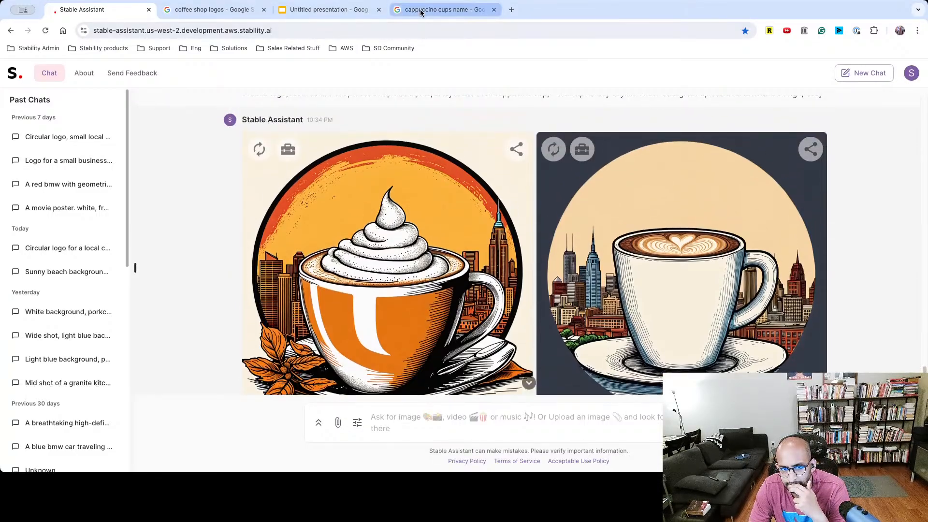
# Switch to the Google image results for "cappuccino cups name" and browse the cup shapes.
pyautogui.click(441, 10)
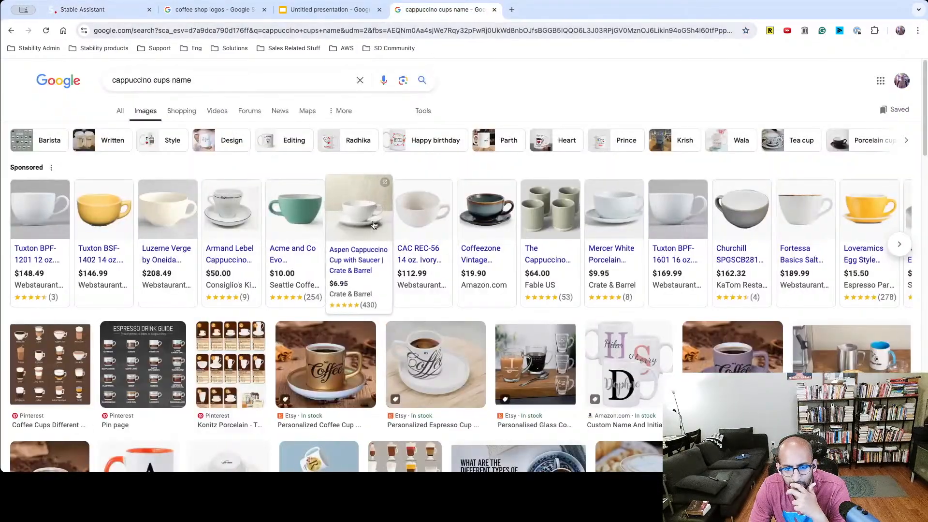
pyautogui.scroll(-5, 379, 227)
pyautogui.scroll(-6, 379, 227)
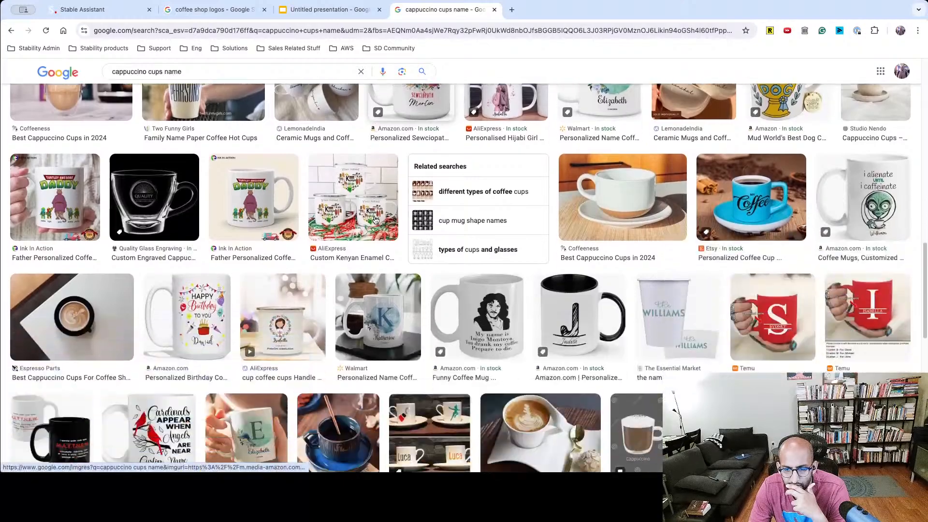
pyautogui.scroll(-3, 375, 220)
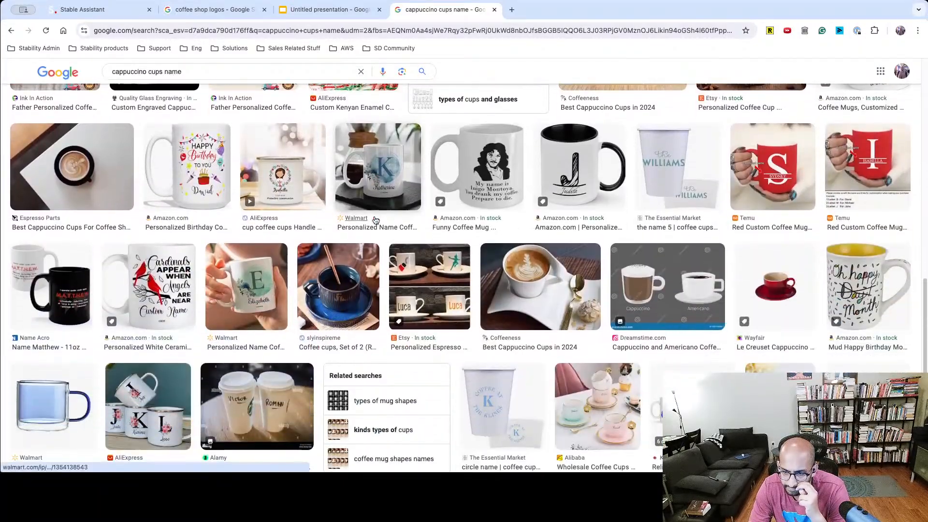
pyautogui.scroll(-15, 375, 220)
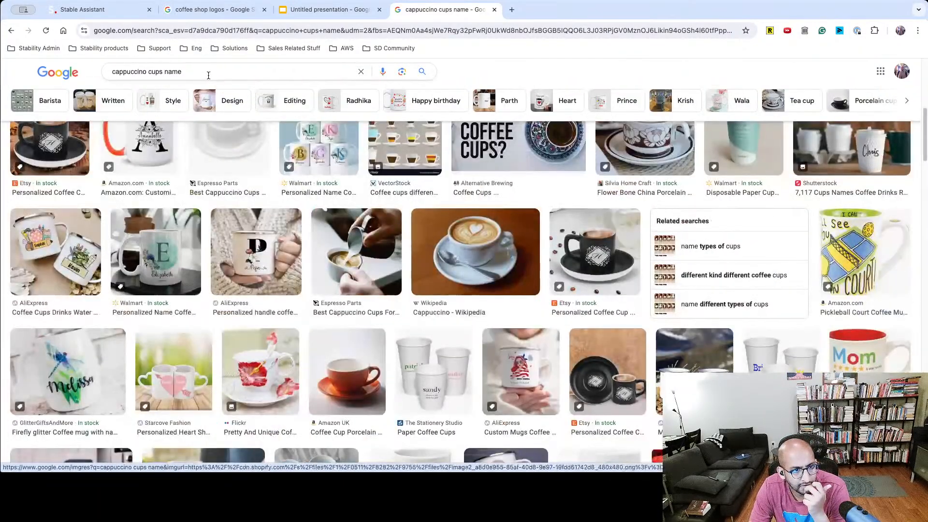
# Search Google Images for "wide base coffee mug" and look over the mug shapes.
pyautogui.doubleClick(151, 70)
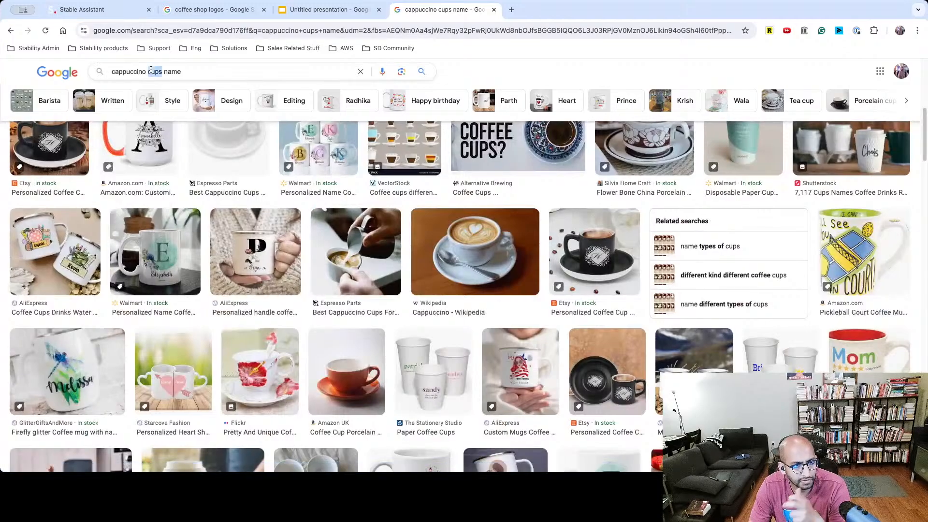
pyautogui.press('BackSpace')
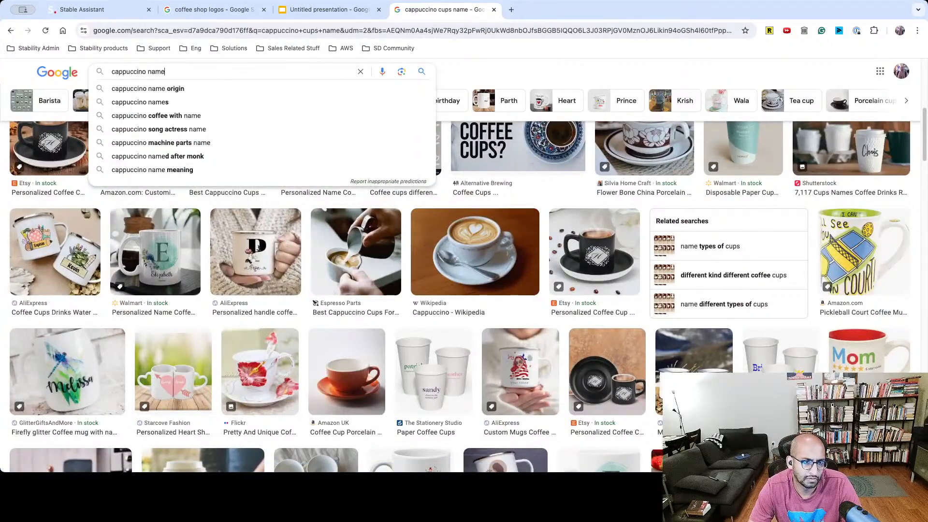
pyautogui.hotkey('ctrl', 'a')
pyautogui.press('BackSpace')
pyautogui.write('coffe')
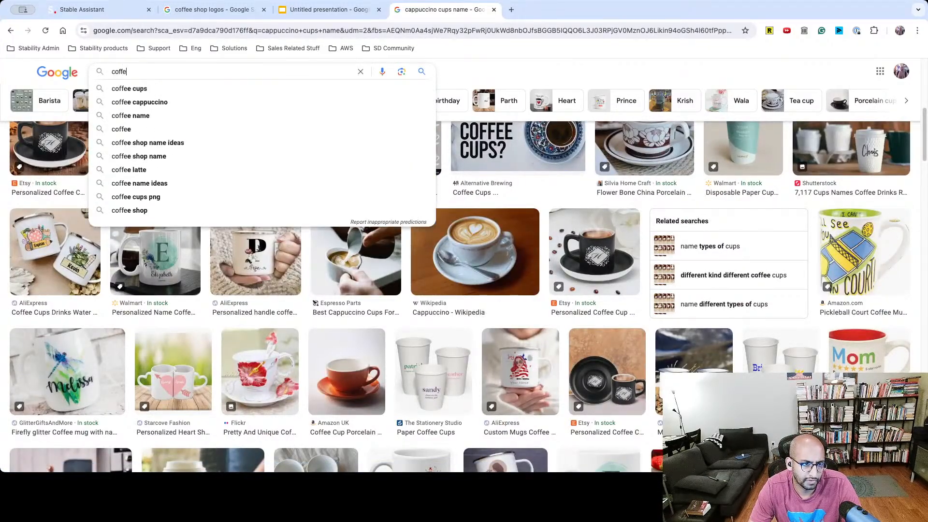
pyautogui.write('e wide base')
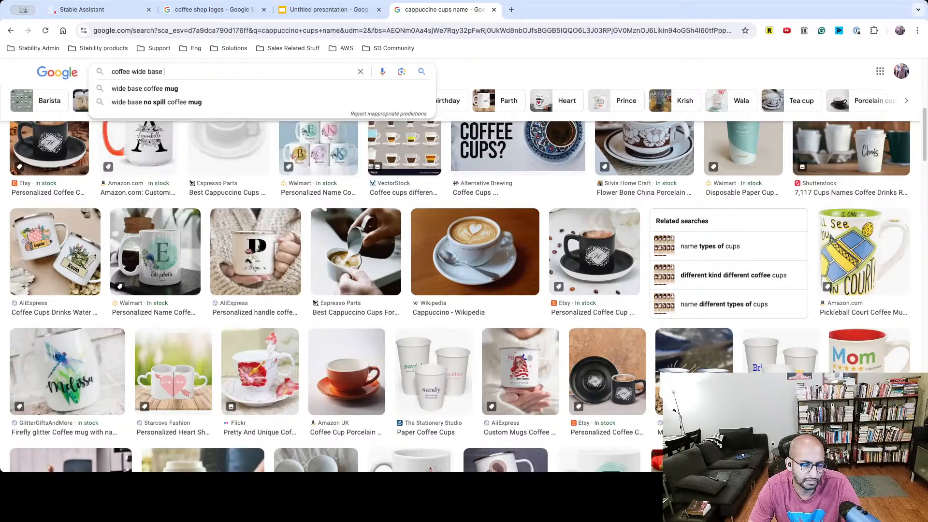
pyautogui.press('Down')
pyautogui.press('Return')
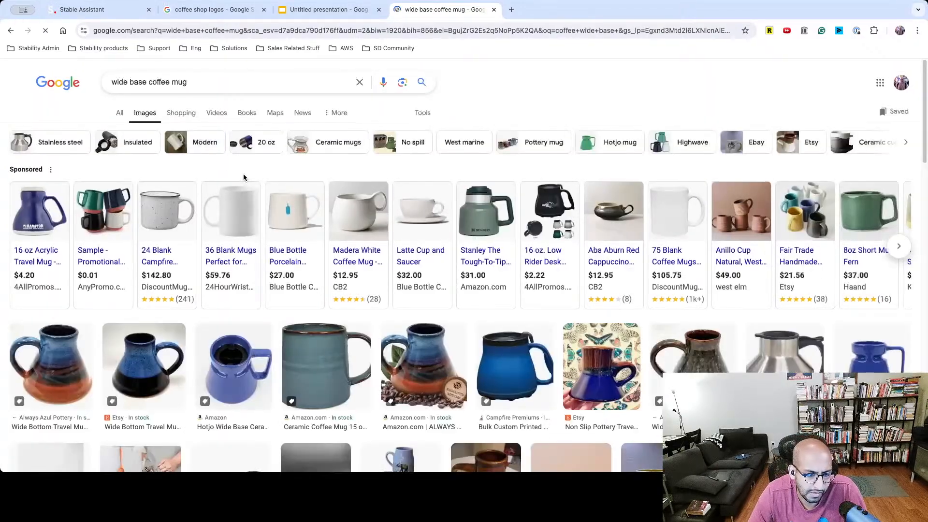
pyautogui.scroll(-10, 243, 178)
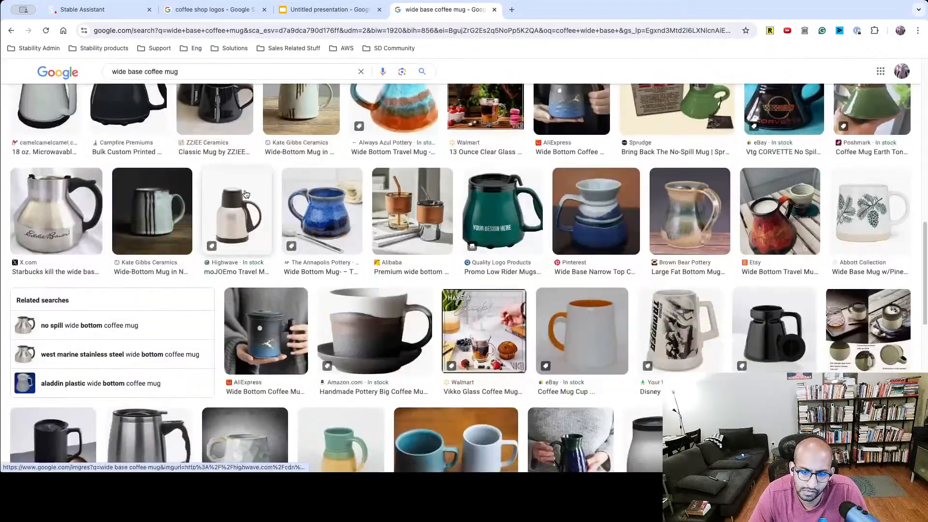
pyautogui.scroll(12, 247, 194)
# Go back to the previous image results and search Google Images for "coffee mugs".
pyautogui.press('super+Left')
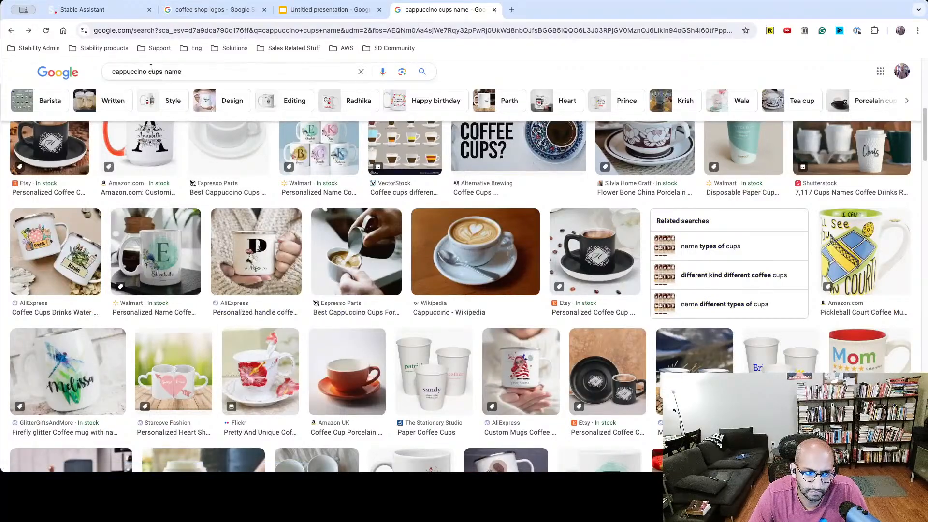
pyautogui.moveTo(182, 71); pyautogui.dragTo(87, 73)
pyautogui.write('coffee mugs')
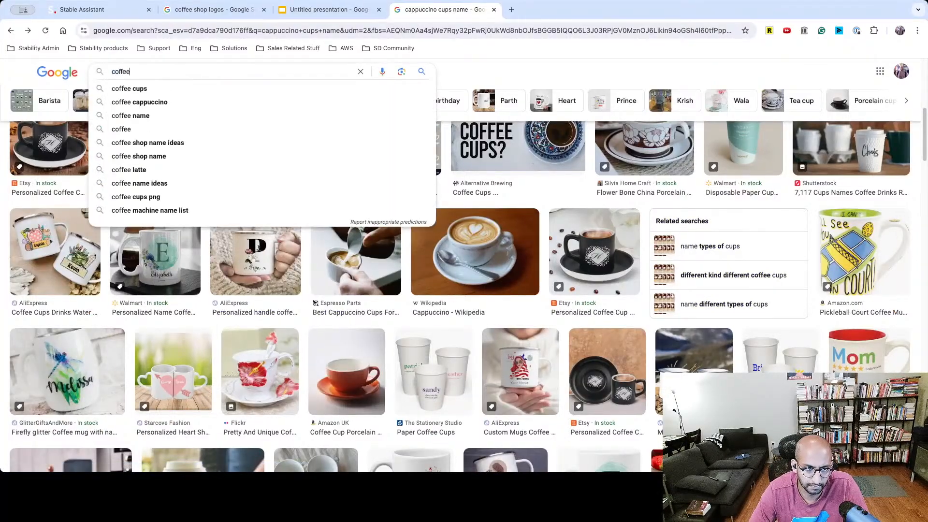
pyautogui.press('Return')
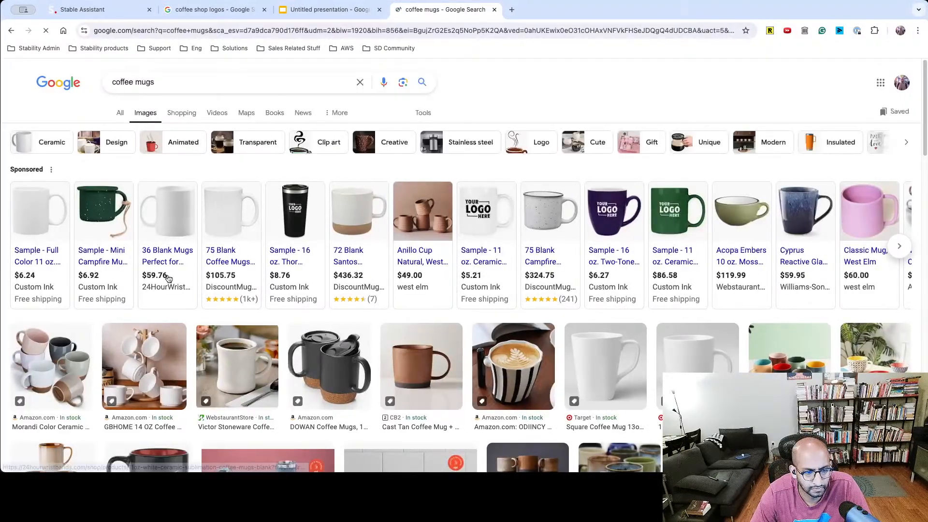
# Look through the "coffee mugs" image results for suitable mug shapes.
pyautogui.scroll(-3, 218, 282)
pyautogui.scroll(-15, 218, 282)
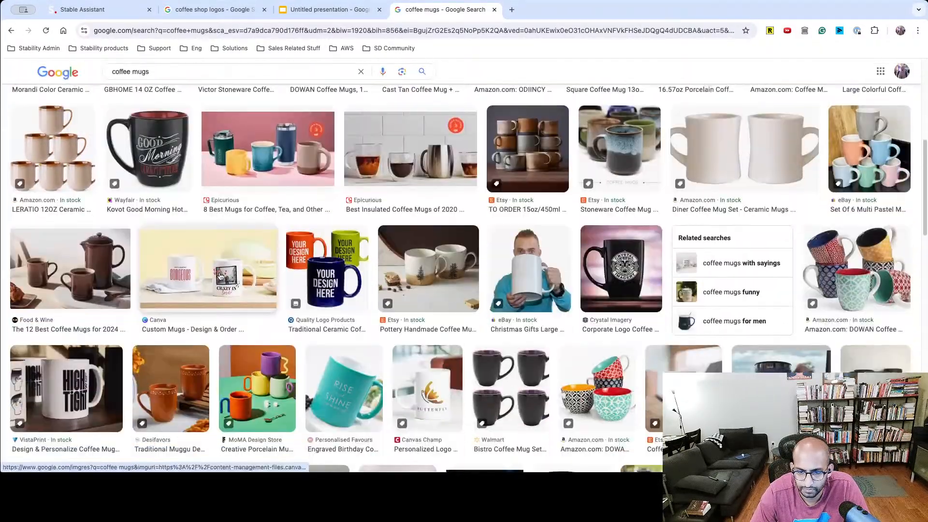
pyautogui.scroll(-10, 220, 280)
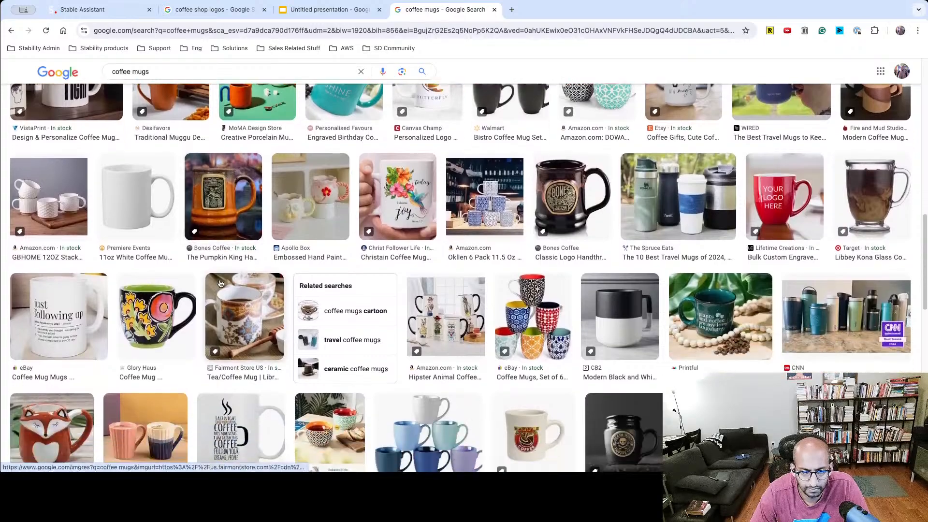
pyautogui.scroll(-15, 220, 294)
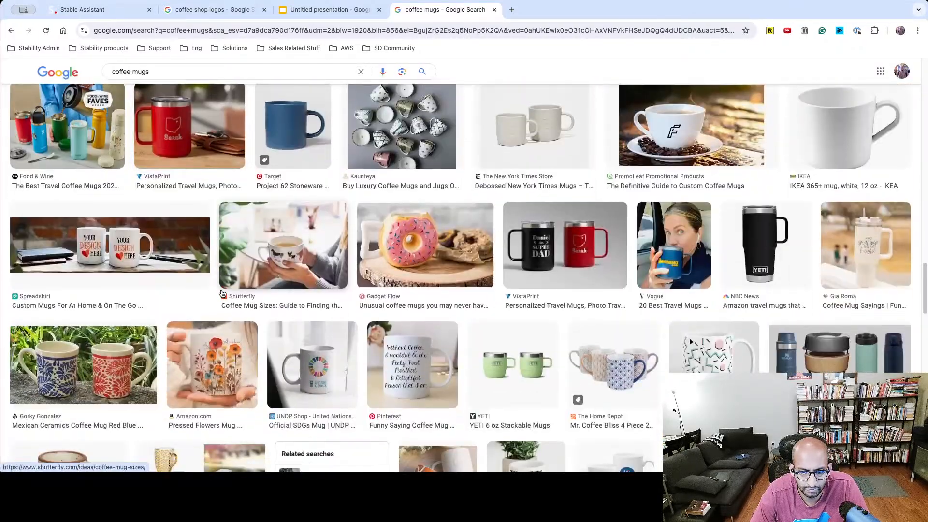
# Refine the image search to "coffee mugs types" and view its results.
pyautogui.click(150, 72)
pyautogui.write('types')
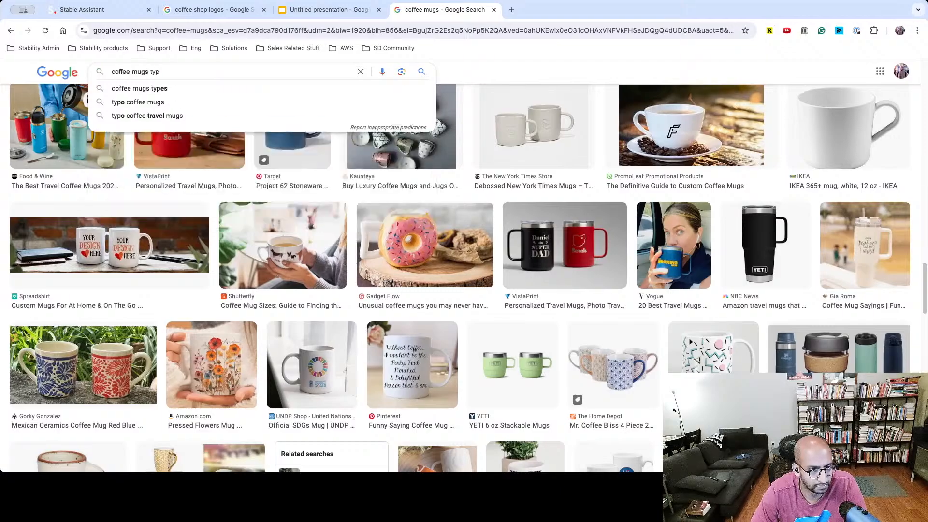
pyautogui.press('Return')
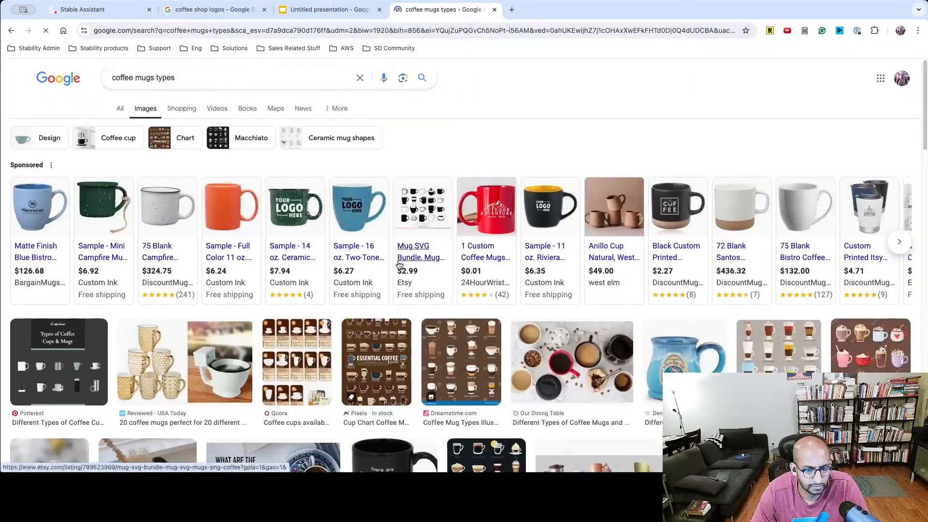
pyautogui.scroll(-1, 394, 290)
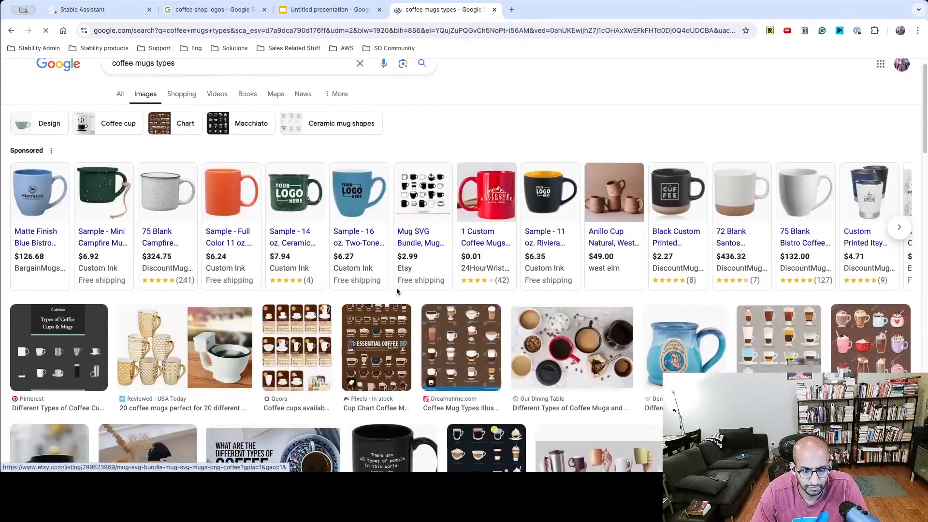
# Examine the Essential Coffee cup chart with its Pixels product page, and the Dreamstime coffee mug types illustration.
pyautogui.click(379, 376)
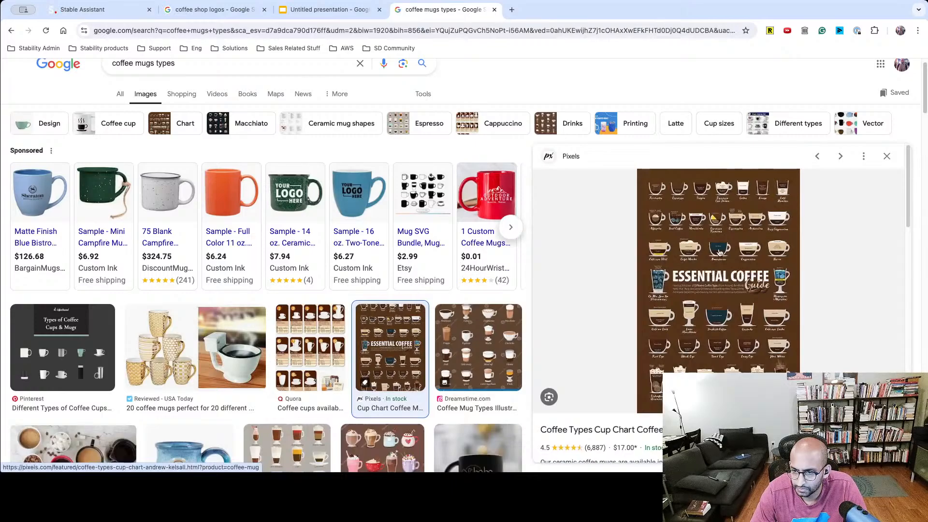
pyautogui.click(676, 281)
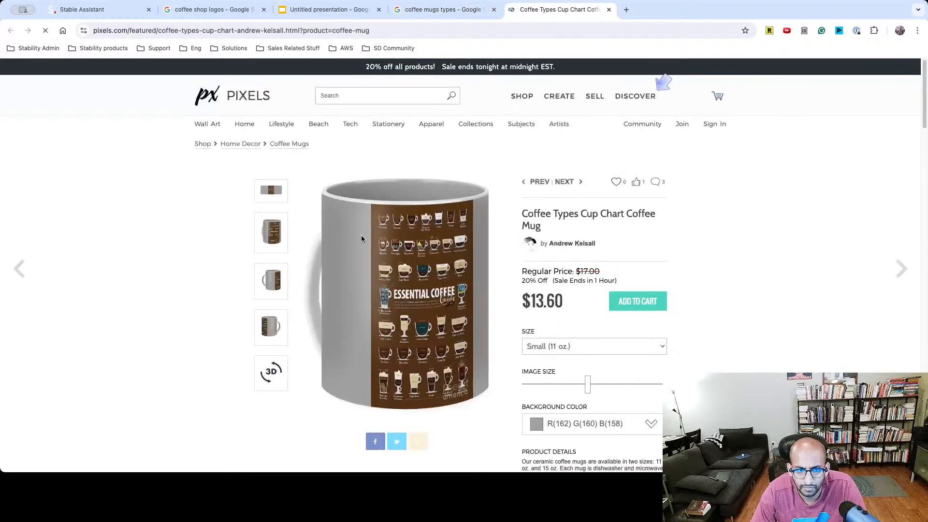
pyautogui.click(283, 228)
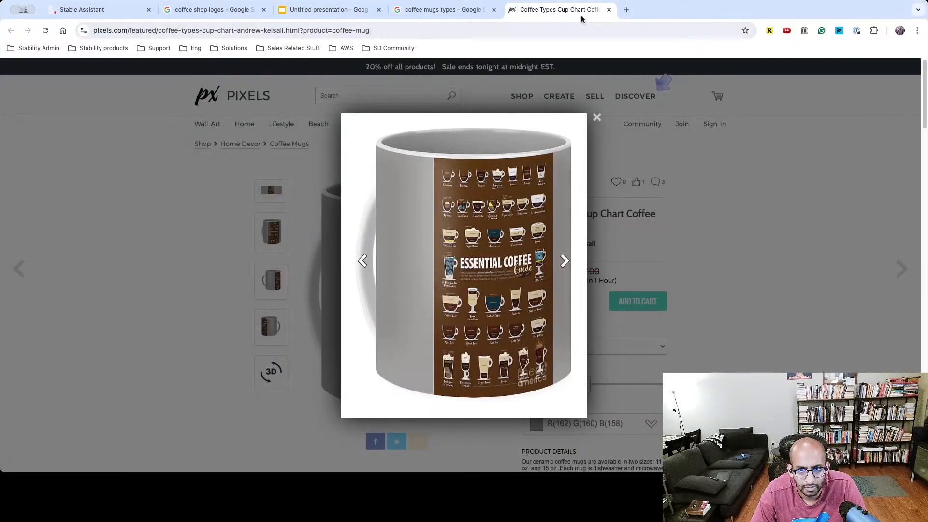
pyautogui.click(608, 10)
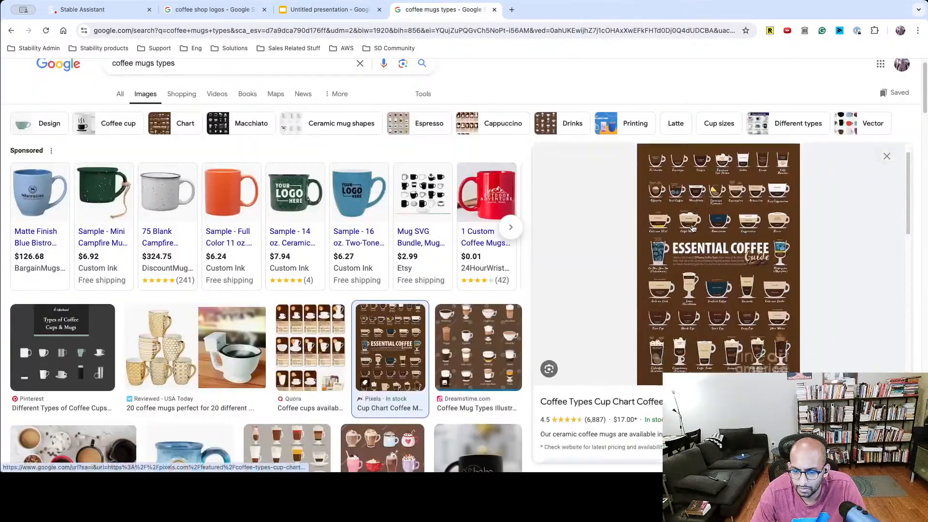
pyautogui.click(495, 351)
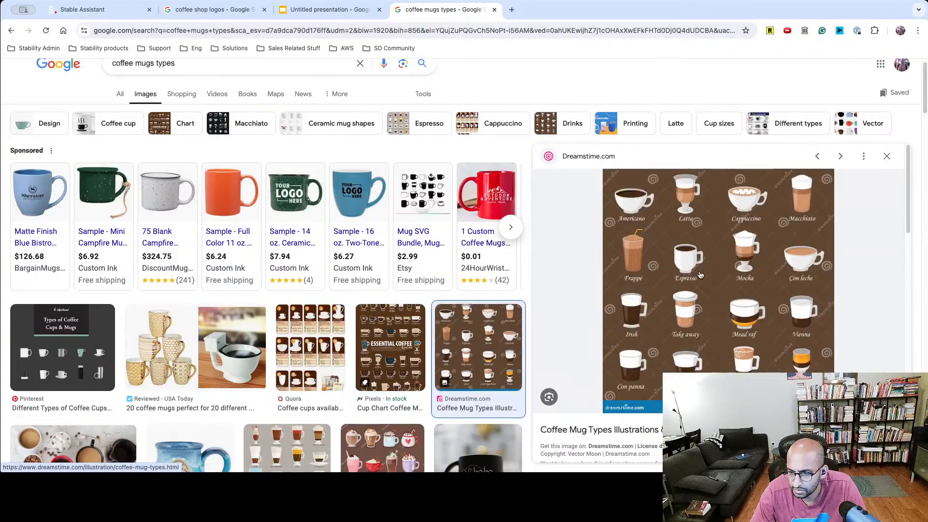
pyautogui.scroll(-10, 513, 292)
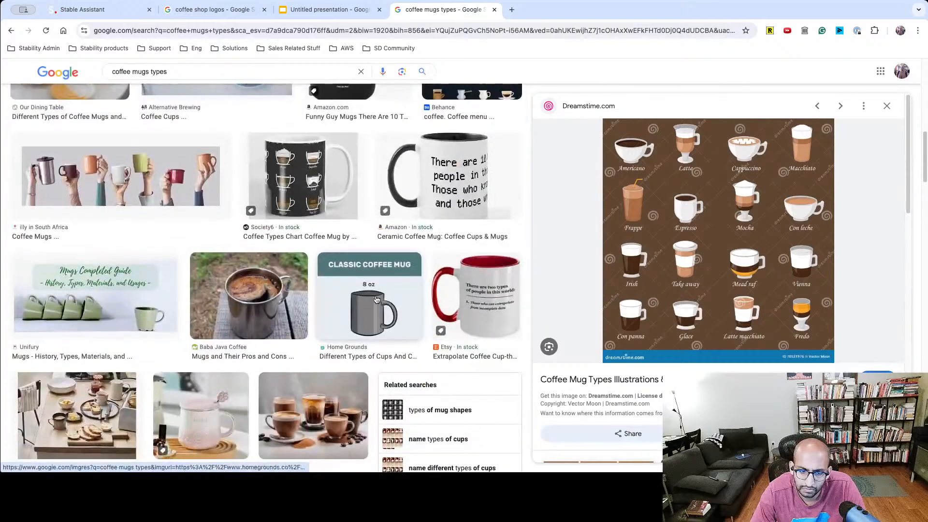
# Return to Stable Assistant and copy the last "artsy sketch full cappucino cup" prompt into a new message.
pyautogui.click(216, 9)
pyautogui.click(109, 14)
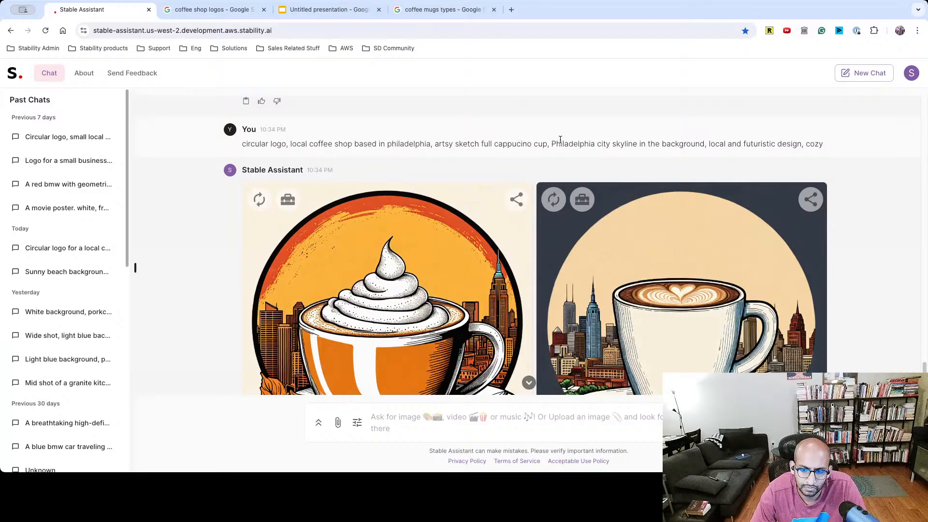
pyautogui.scroll(-1, 435, 140)
pyautogui.moveTo(237, 147); pyautogui.dragTo(341, 145)
pyautogui.doubleClick(341, 145)
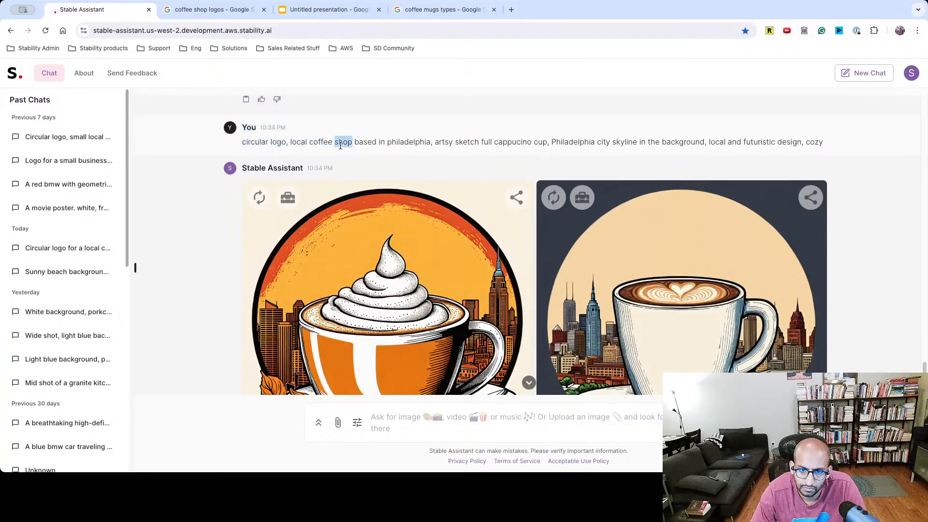
pyautogui.tripleClick(293, 145)
pyautogui.press('super+c')
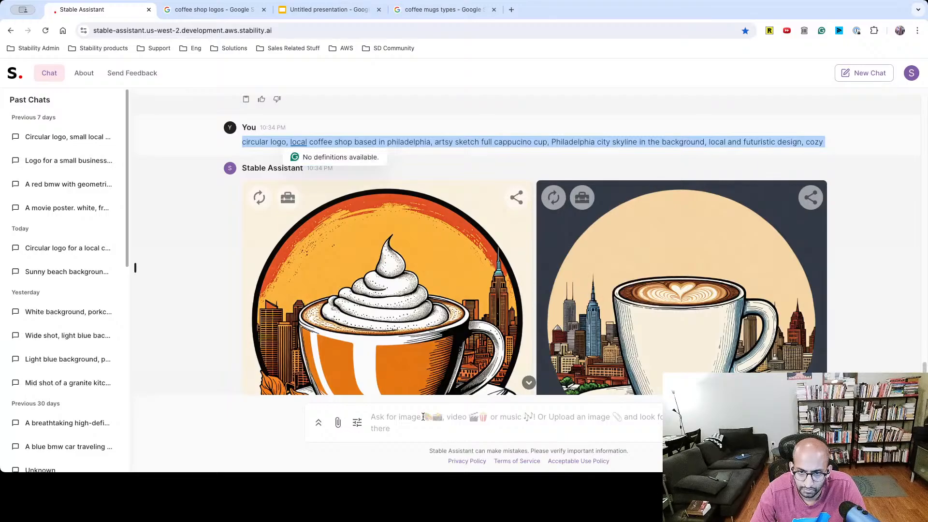
pyautogui.click(415, 429)
pyautogui.press('super+v')
# Correct the spelling of "cappuccino", replace "full" with "of small", and submit the prompt.
pyautogui.rightClick(662, 400)
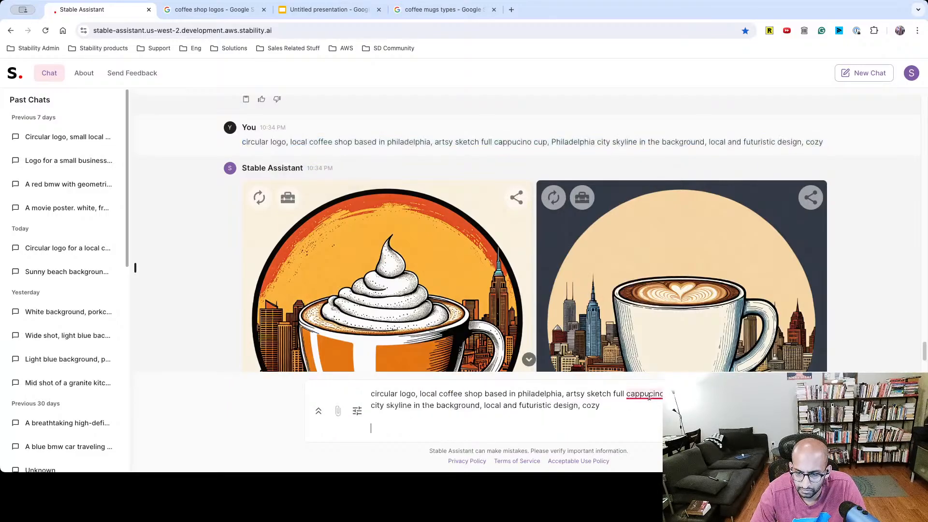
pyautogui.click(651, 334)
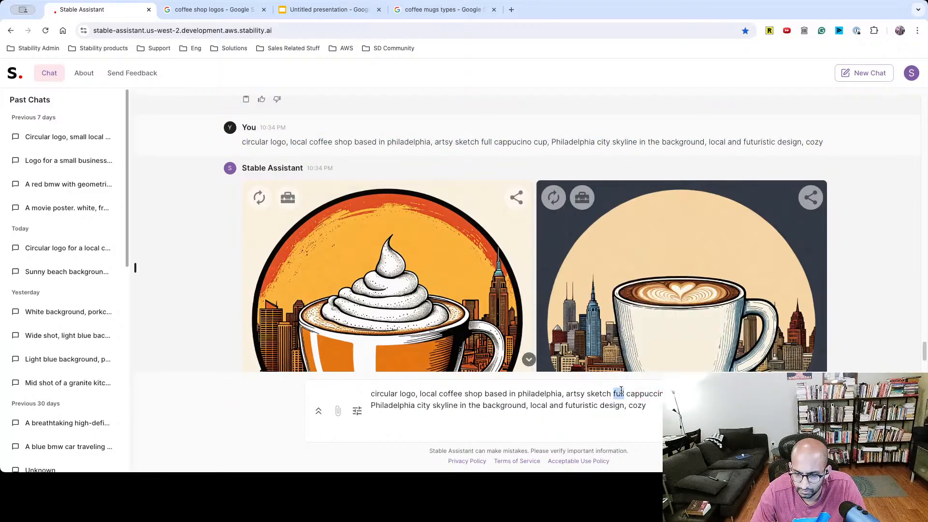
pyautogui.press('BackSpace')
pyautogui.write('of ')
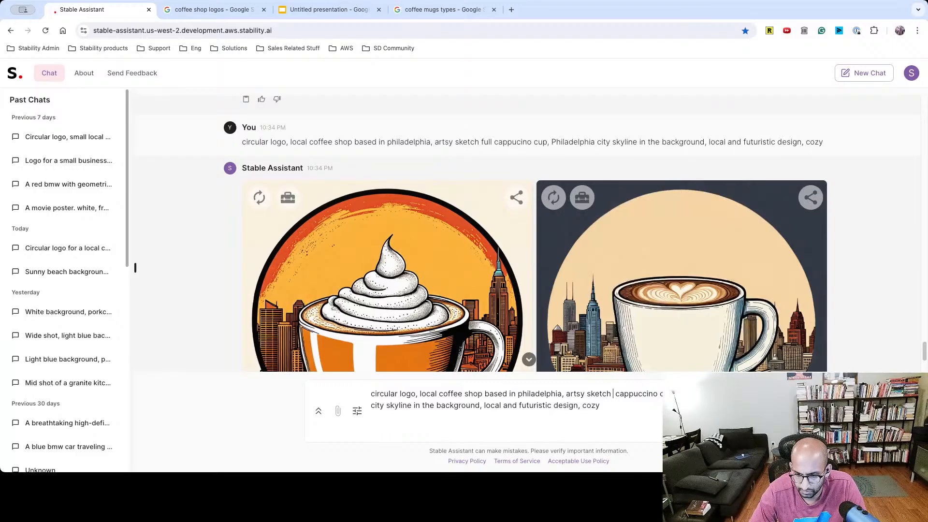
pyautogui.write('smal ')
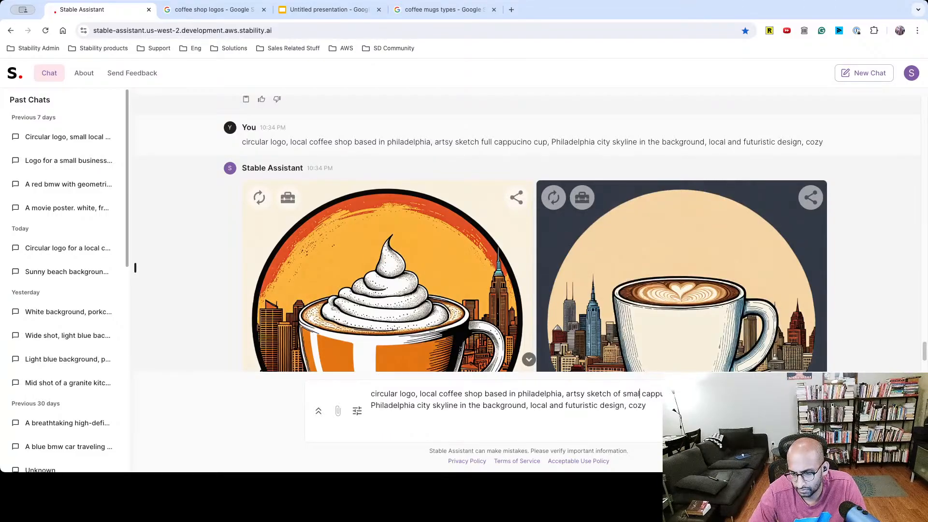
pyautogui.write('l')
pyautogui.press('Return')
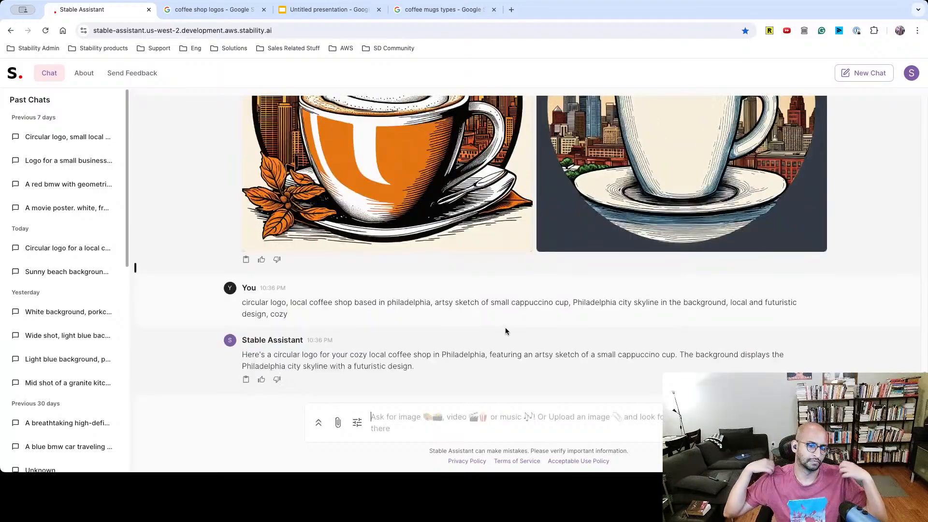
# Resubmit the same small cappuccino cup prompt to generate the logo image.
pyautogui.tripleClick(384, 303)
pyautogui.hotkey('ctrl', 'c')
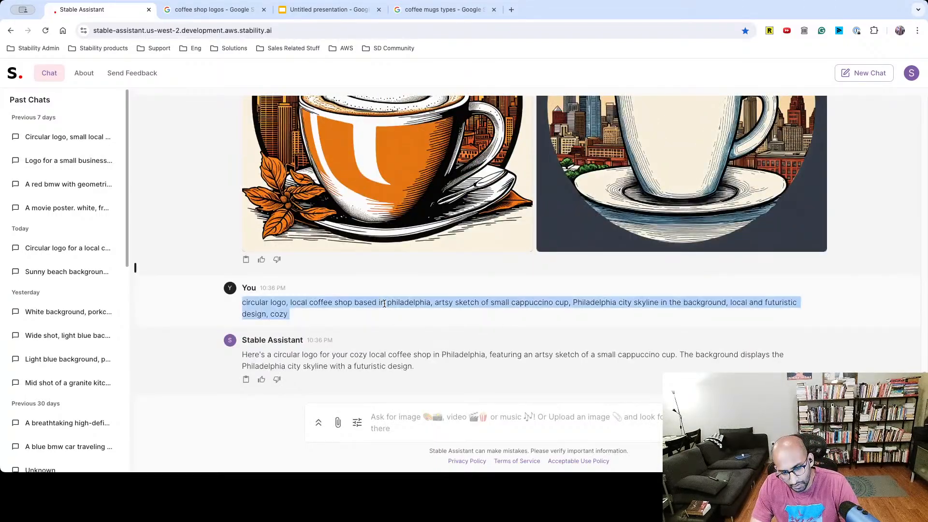
pyautogui.click(397, 428)
pyautogui.hotkey('ctrl', 'v')
pyautogui.press('Return')
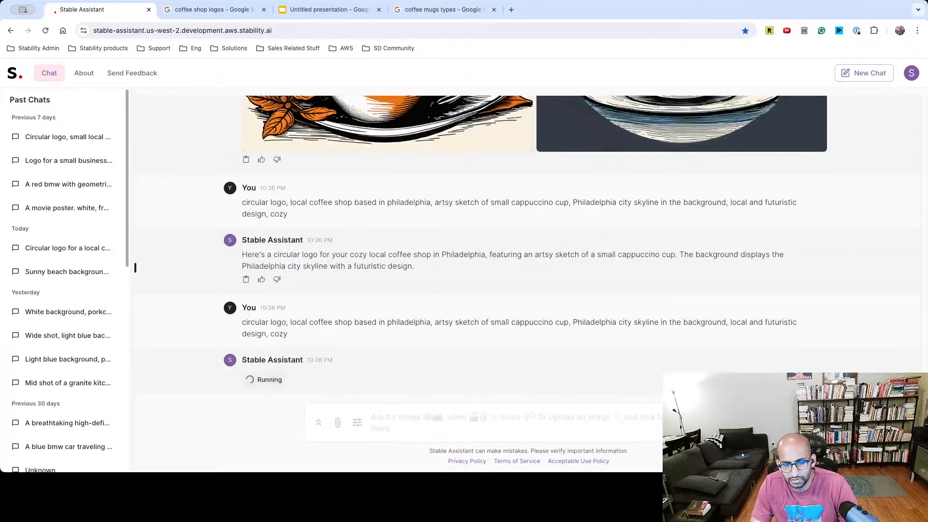
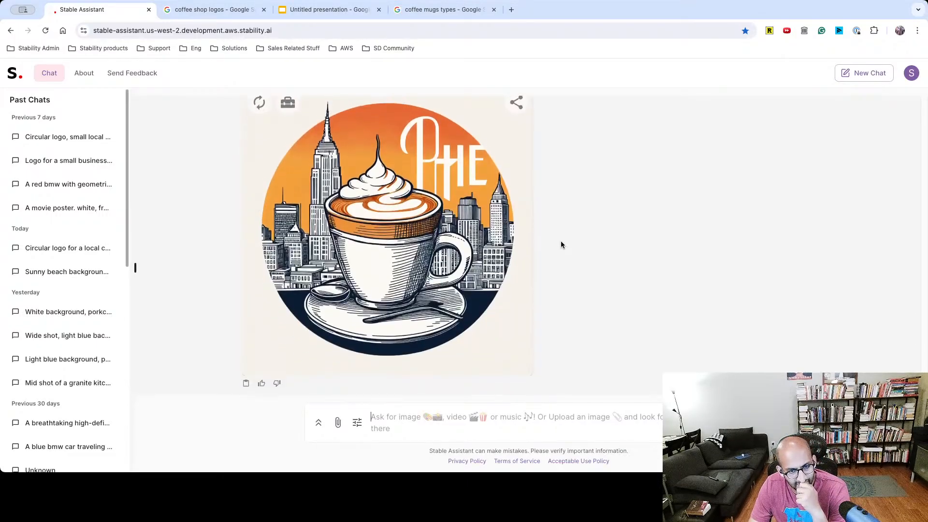
# Review the earlier logos and the first prompt of the chat, then return to the latest image.
pyautogui.scroll(15, 562, 243)
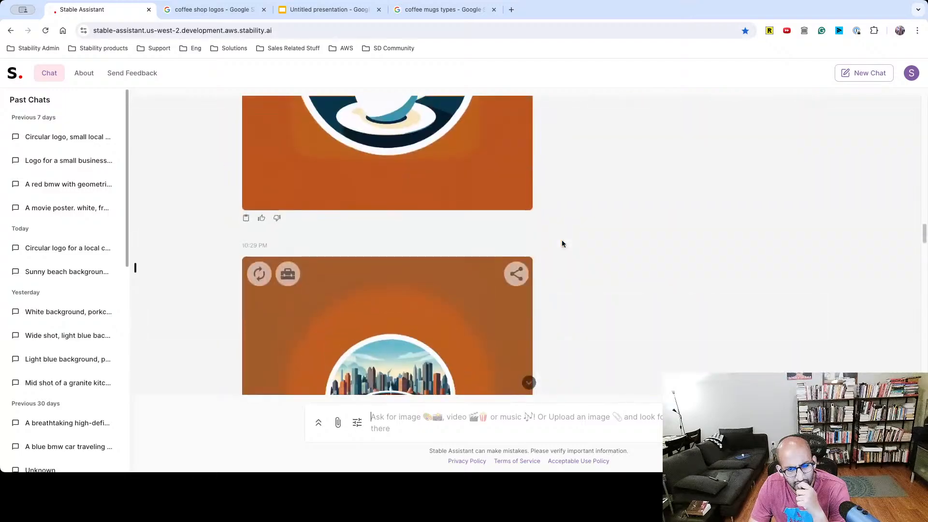
pyautogui.scroll(10, 562, 242)
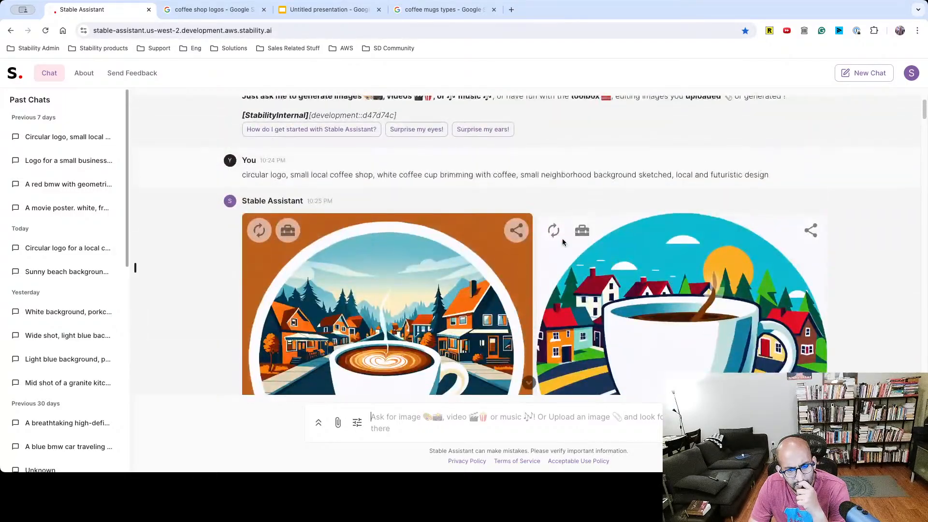
pyautogui.tripleClick(382, 173)
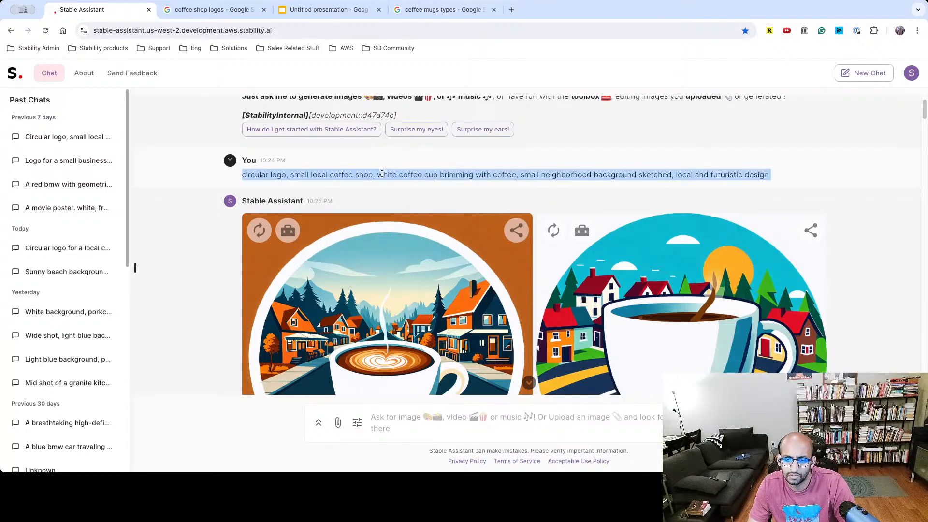
pyautogui.click(393, 173)
pyautogui.scroll(-20, 394, 218)
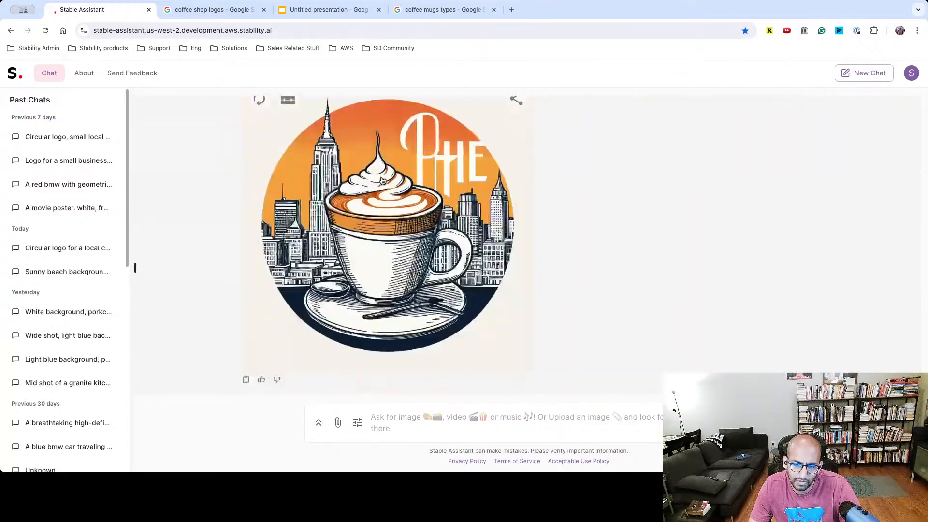
# Paste the small cappuccino cup prompt into a new message and remove "based in philadelphia" from it.
pyautogui.click(470, 418)
pyautogui.hotkey('ctrl', 'v')
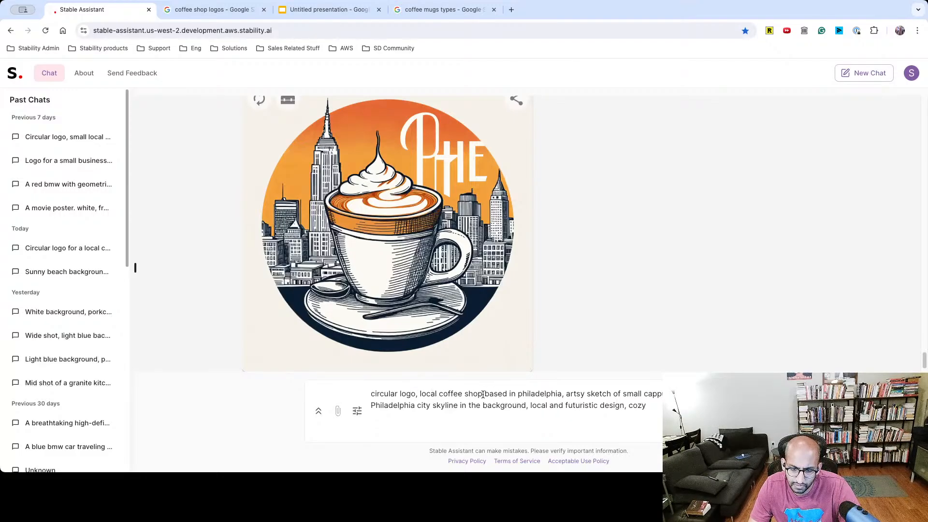
pyautogui.moveTo(482, 395); pyautogui.dragTo(559, 394)
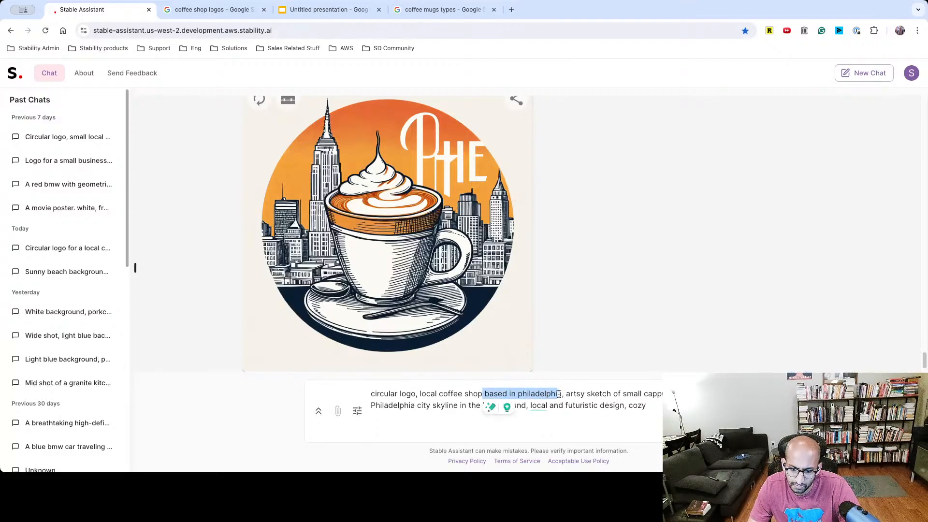
pyautogui.press('BackSpace')
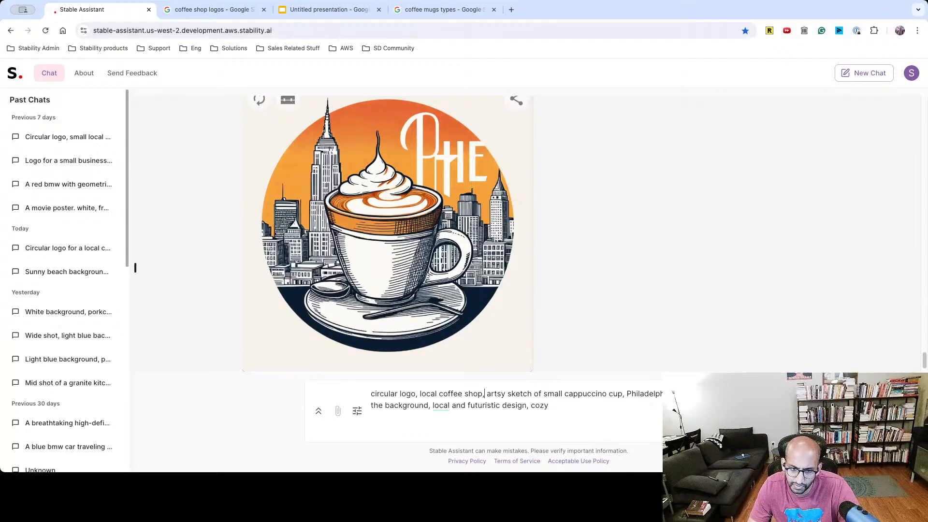
# Remove "artsy sketch of" before "small cappuccino cup" and submit the shortened prompt.
pyautogui.press('Delete')
pyautogui.press('Delete')
pyautogui.press('Delete')
pyautogui.press('Delete')
pyautogui.press('Delete')
pyautogui.press('Delete')
pyautogui.press('Delete')
pyautogui.press('Delete')
pyautogui.press('Delete')
pyautogui.press('Delete')
pyautogui.press('Delete')
pyautogui.press('Delete')
pyautogui.press('Delete')
pyautogui.press('Delete')
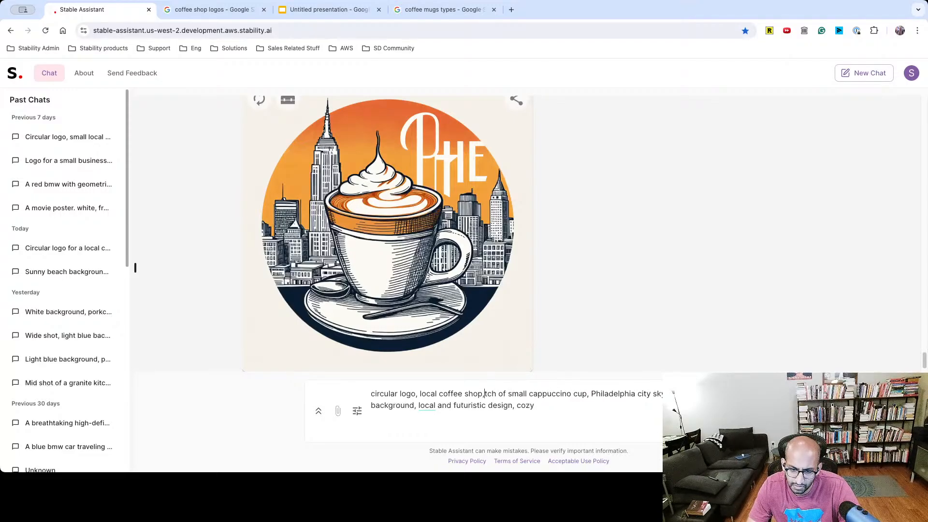
pyautogui.press('Delete')
pyautogui.press('Delete')
pyautogui.press('Delete')
pyautogui.press('Delete')
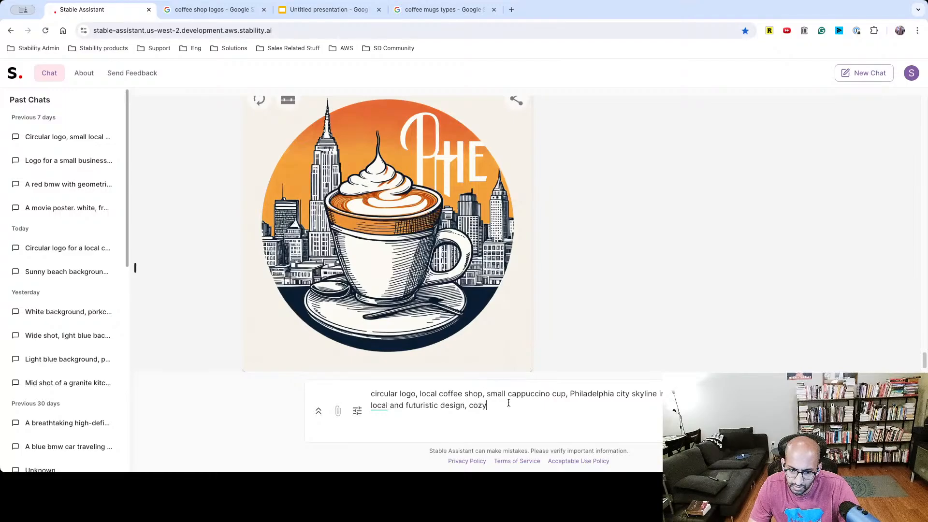
pyautogui.press('Return')
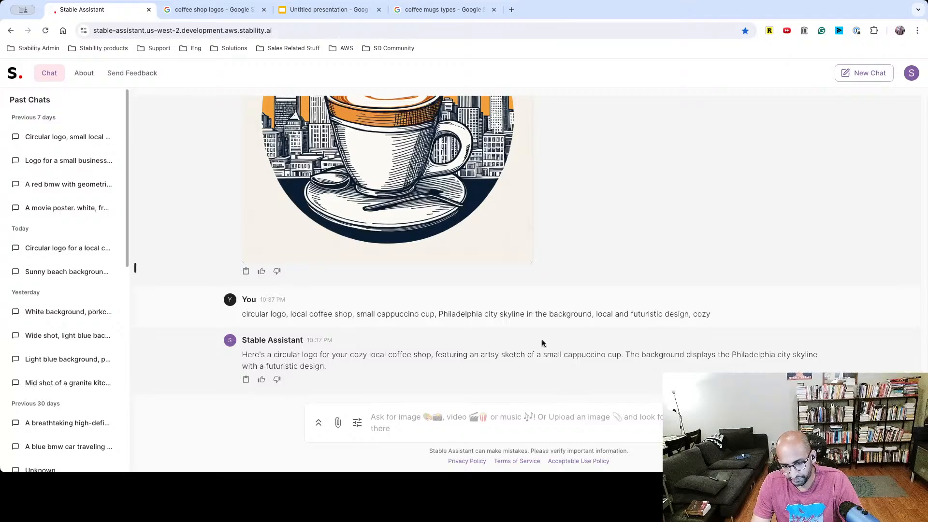
# Copy the prompt "circular logo, local coffee shop, small cappuccino cup, Philadelphia city skyline in the background, local and futuristic design, cozy" into a new message and submit it.
pyautogui.tripleClick(500, 312)
pyautogui.click(454, 435)
pyautogui.write('c')
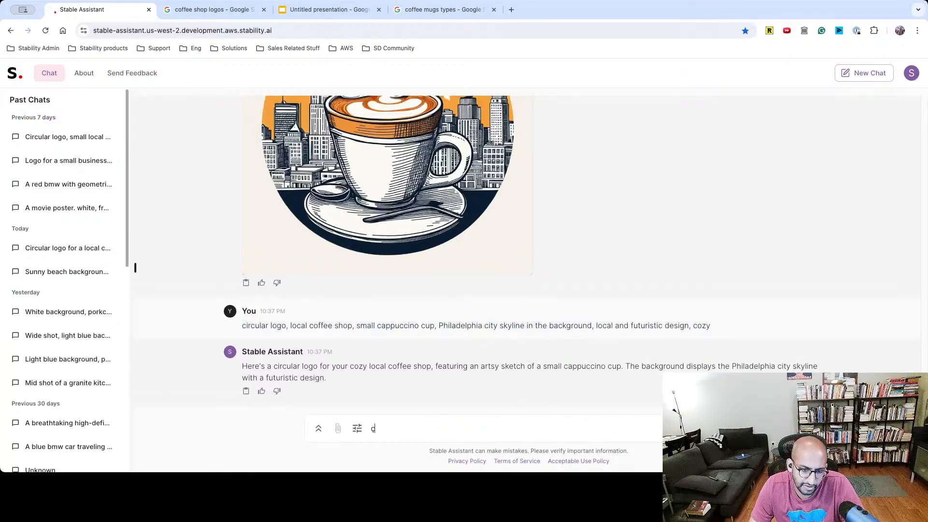
pyautogui.press('BackSpace')
pyautogui.tripleClick(360, 311)
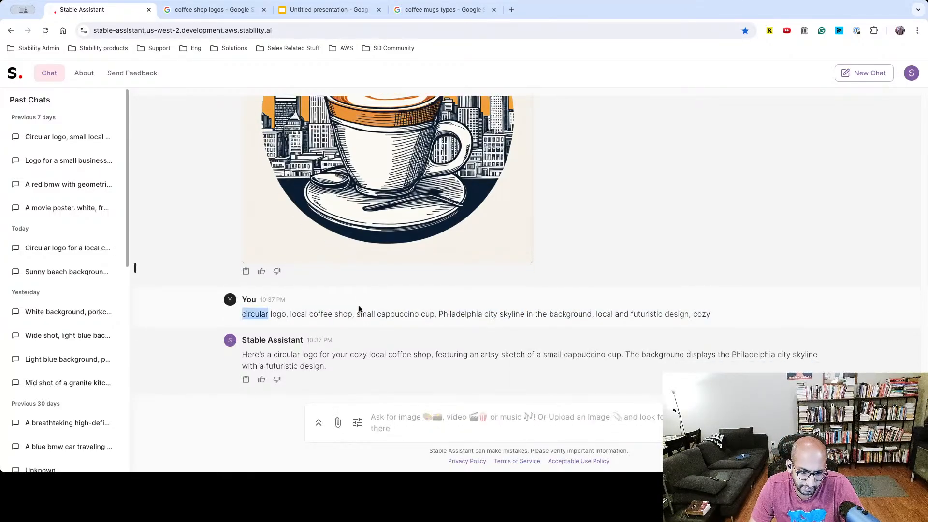
pyautogui.hotkey('ctrl', 'c')
pyautogui.click(415, 430)
pyautogui.hotkey('ctrl', 'v')
pyautogui.press('Return')
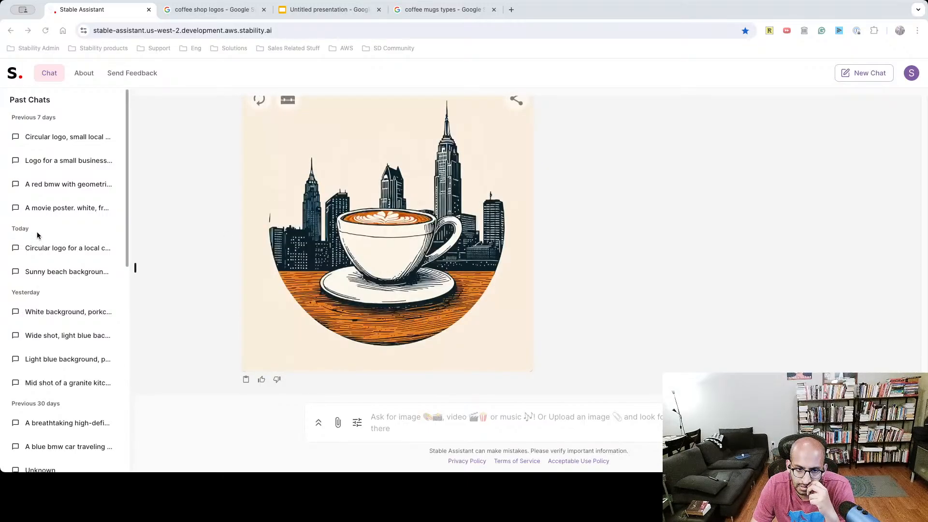
# Go back to the earlier logos and generate another version of the steaming cup with red-roofed houses and mountains.
pyautogui.click(515, 335)
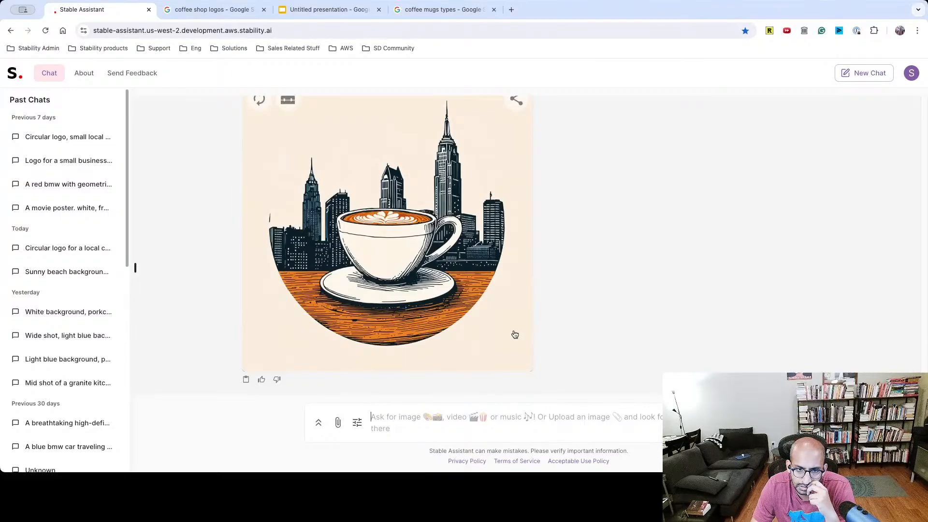
pyautogui.scroll(3, 546, 305)
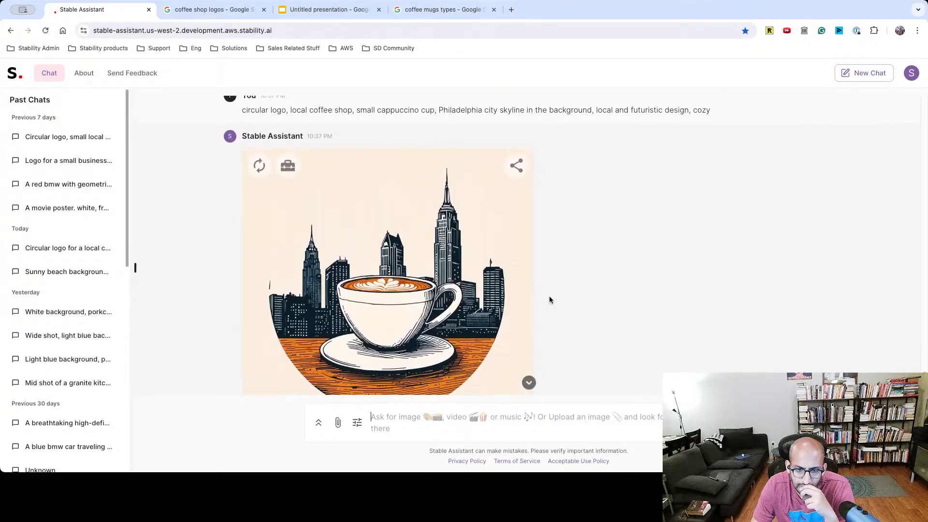
pyautogui.scroll(1, 549, 300)
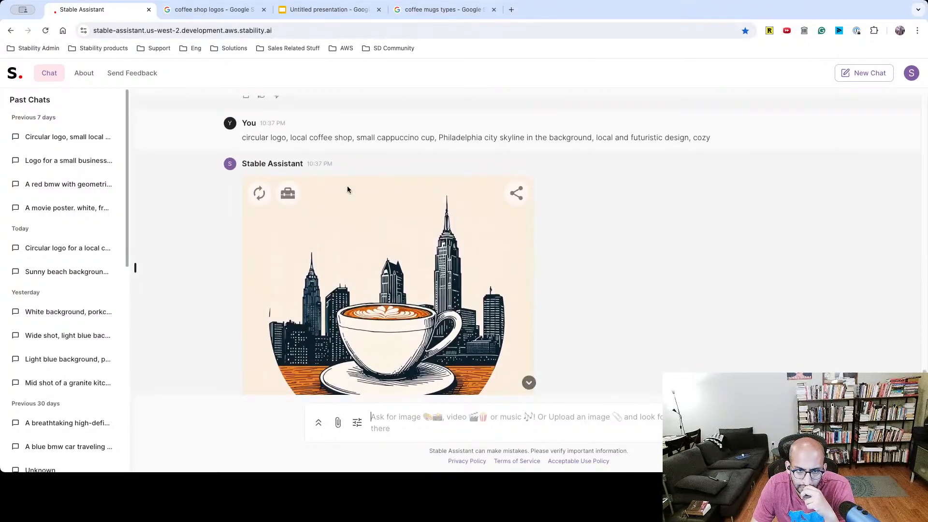
pyautogui.scroll(15, 351, 156)
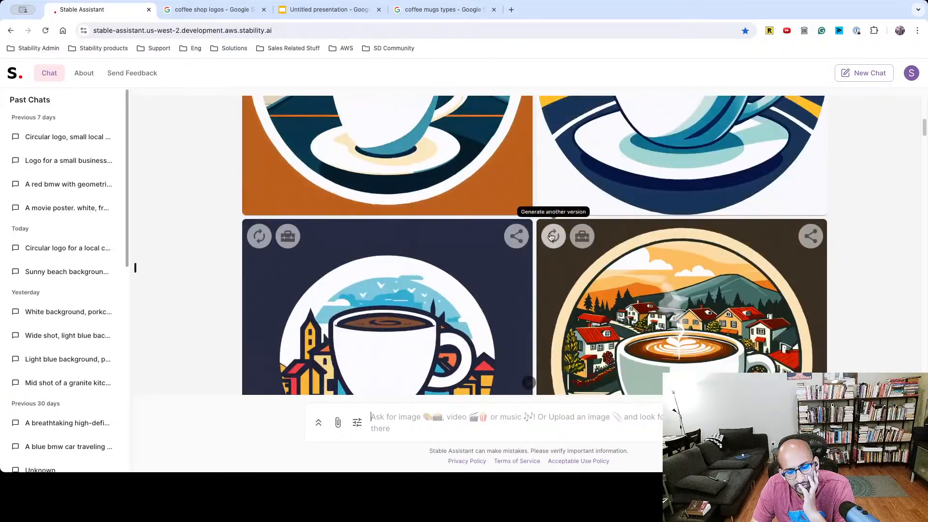
pyautogui.click(554, 236)
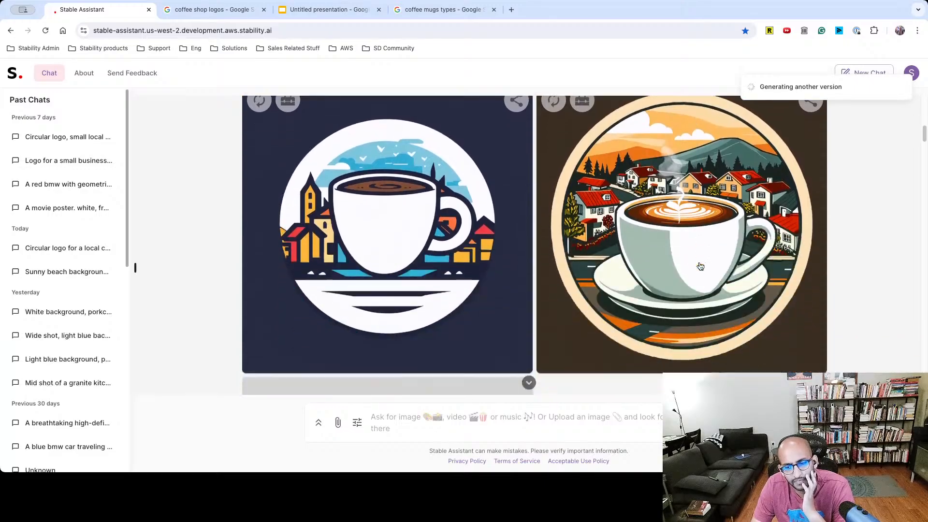
# Switch to the untitled Google Slides presentation and delete the title placeholder from its first slide.
pyautogui.click(208, 9)
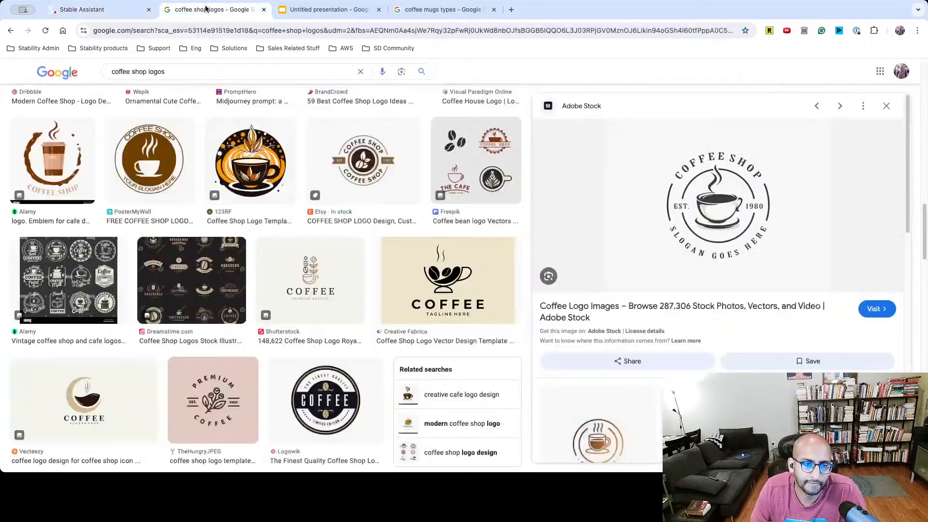
pyautogui.click(273, 9)
pyautogui.rightClick(77, 165)
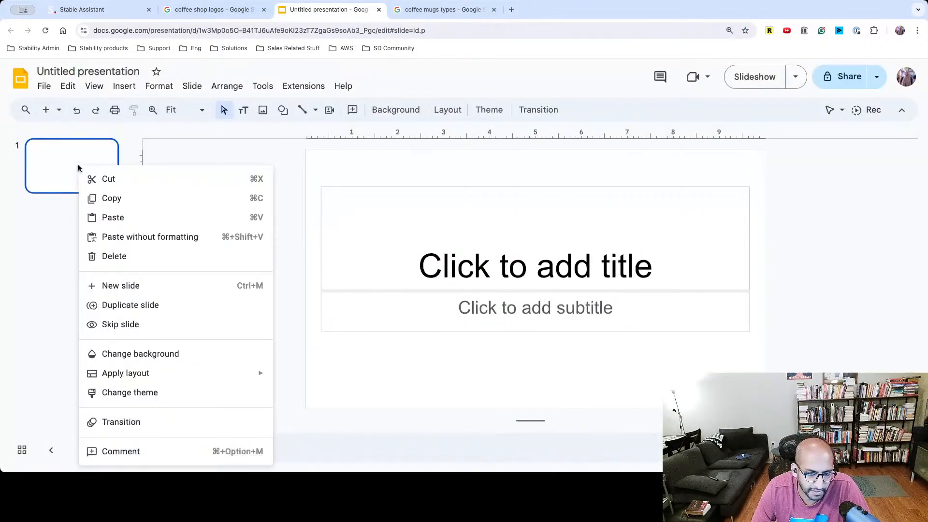
pyautogui.press('Escape')
pyautogui.click(416, 228)
pyautogui.press('Escape')
pyautogui.press('Delete')
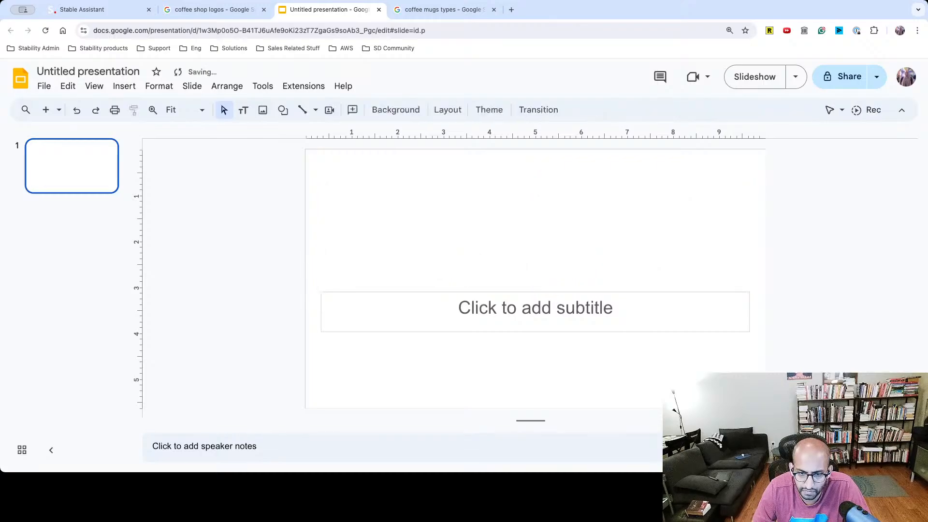
pyautogui.click(413, 299)
pyautogui.press('Return')
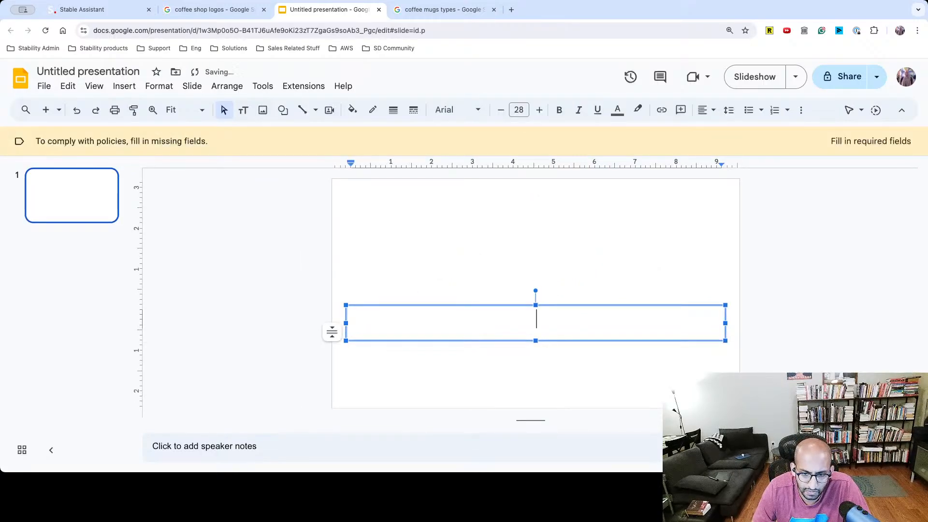
# Fill in the presentation's required classification label as Internal.
pyautogui.click(868, 141)
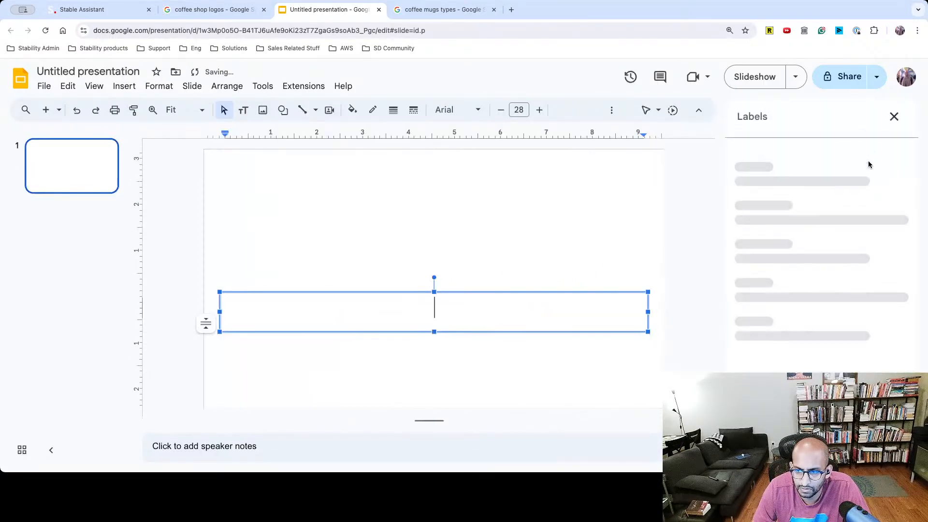
pyautogui.click(789, 357)
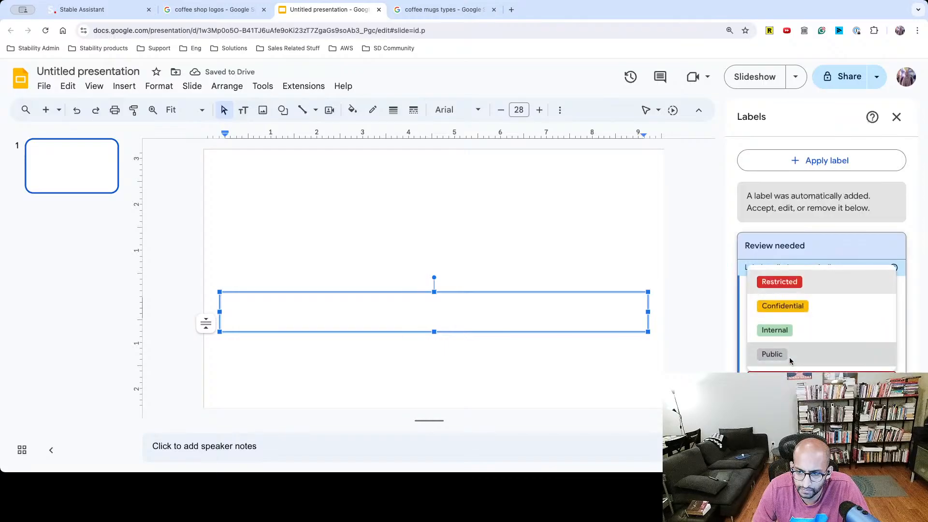
pyautogui.click(791, 328)
pyautogui.click(897, 117)
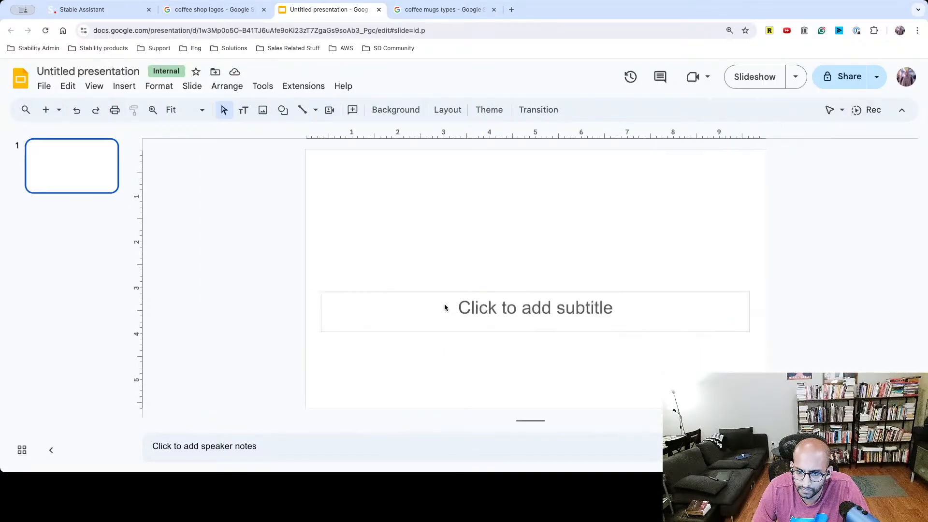
# Delete the slide's subtitle placeholder and move the presentation's browser tab directly after the Stable Assistant tab.
pyautogui.click(321, 319)
pyautogui.press('Delete')
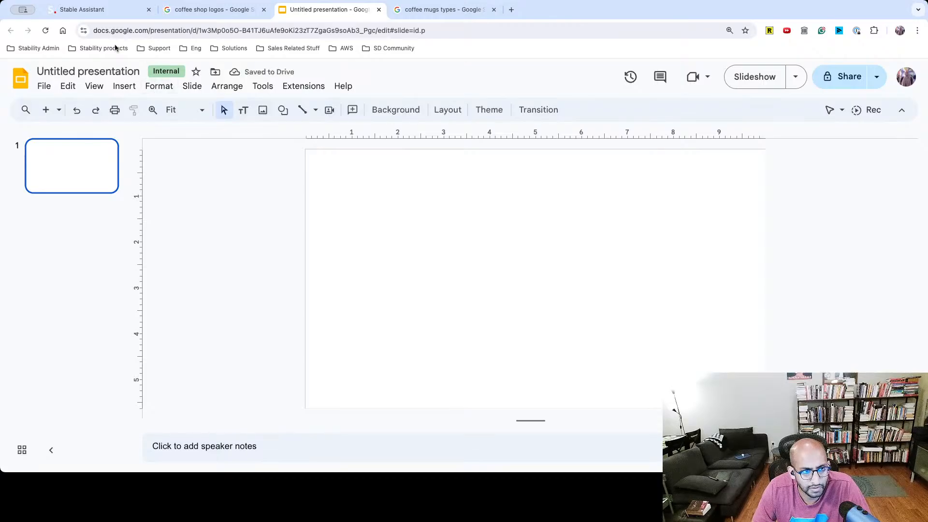
pyautogui.click(174, 13)
pyautogui.click(91, 11)
pyautogui.moveTo(319, 9); pyautogui.dragTo(208, 10)
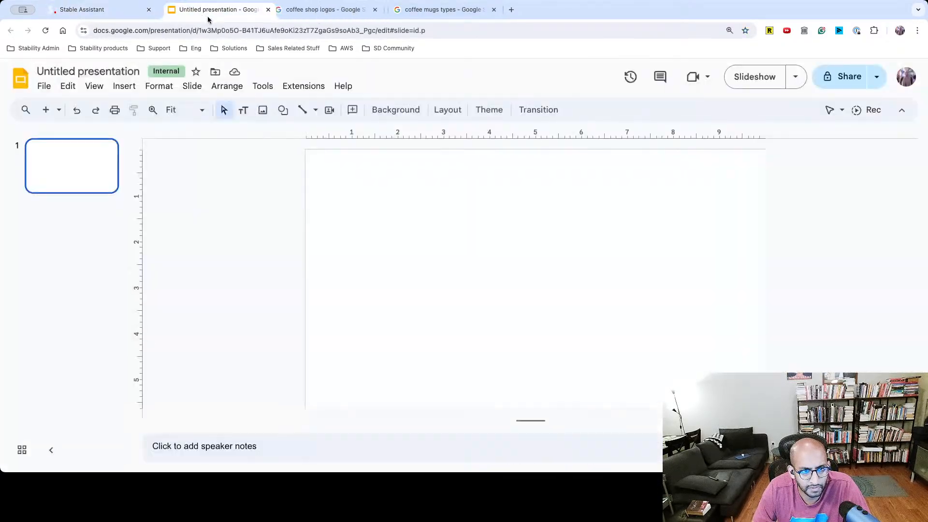
# Copy the enlarged logo with red-roofed houses and mountains from Stable Assistant and paste it onto the blank slide in Google Slides.
pyautogui.click(116, 11)
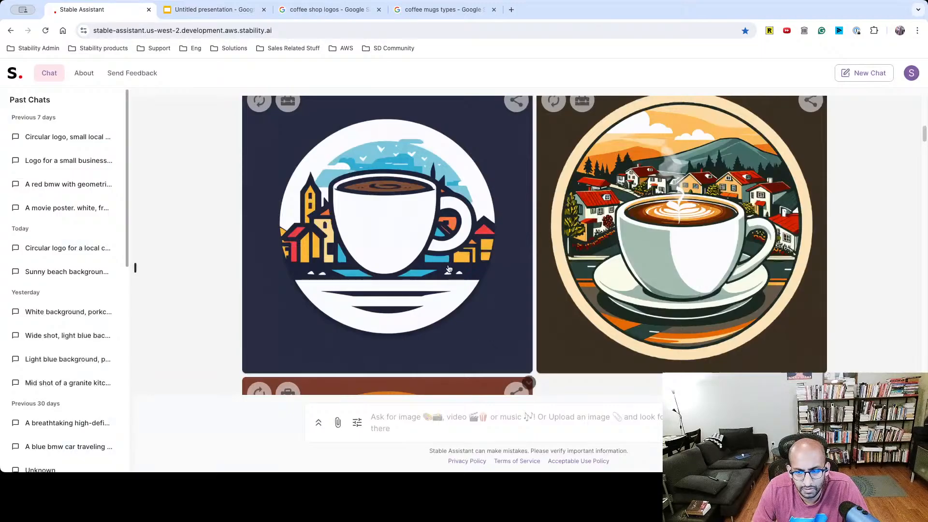
pyautogui.scroll(-3, 719, 264)
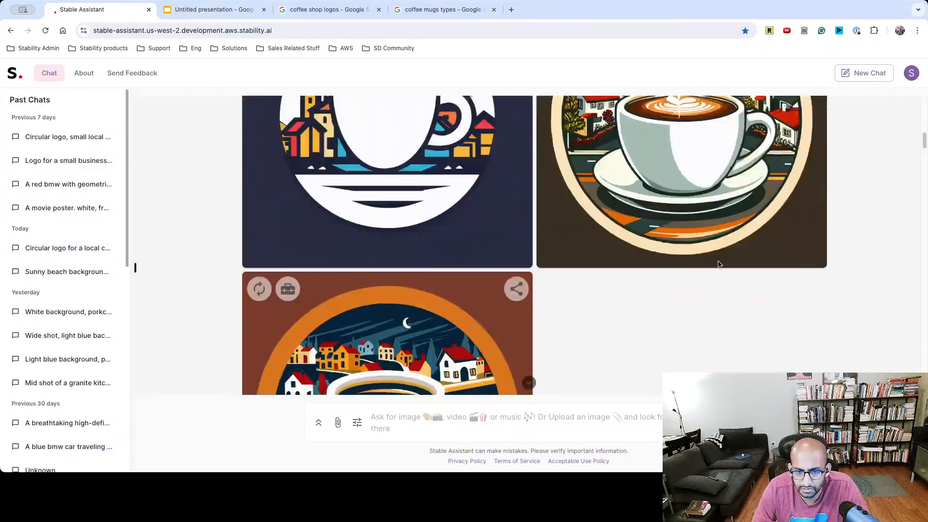
pyautogui.scroll(4, 718, 265)
pyautogui.click(609, 270)
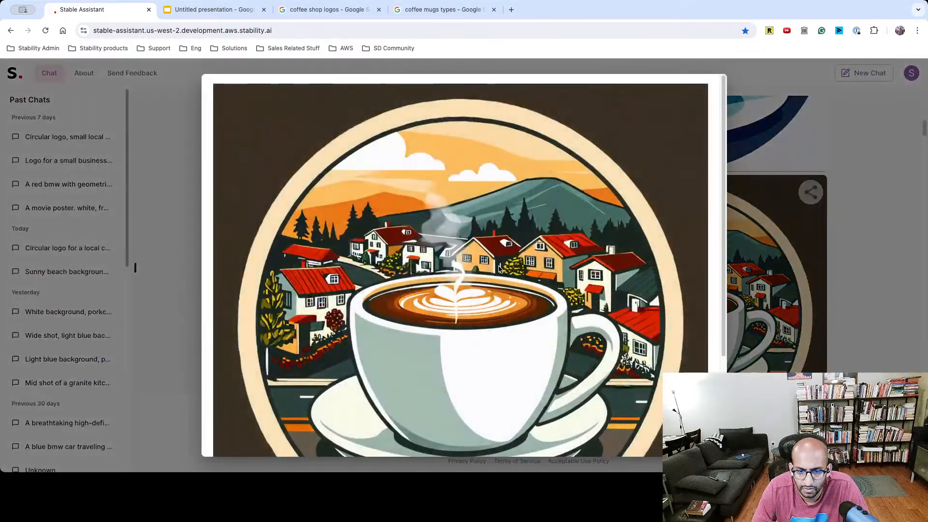
pyautogui.click(212, 10)
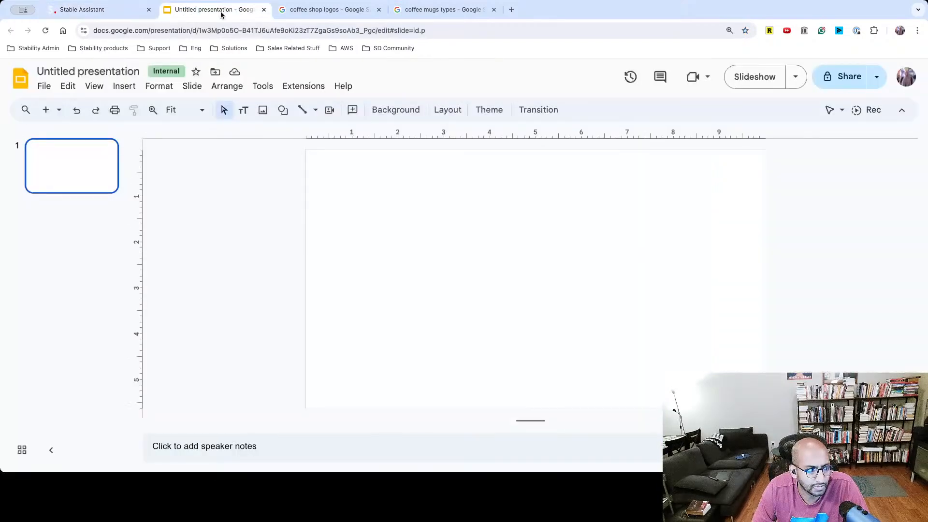
pyautogui.hotkey('ctrl', 'v')
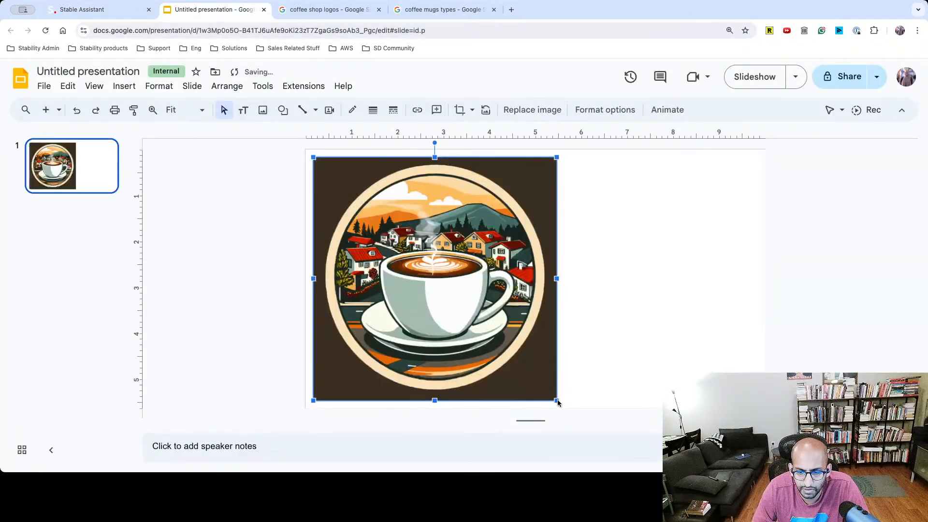
# Shrink the pasted logo to about 3 inches square, place it in the slide's left half, and preview the slide full screen.
pyautogui.moveTo(558, 399); pyautogui.dragTo(479, 323)
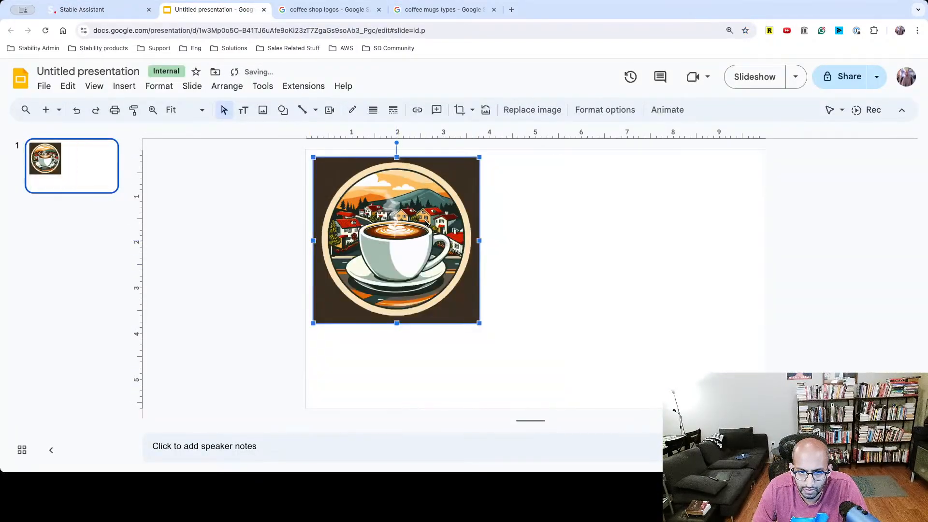
pyautogui.moveTo(405, 212); pyautogui.dragTo(408, 266)
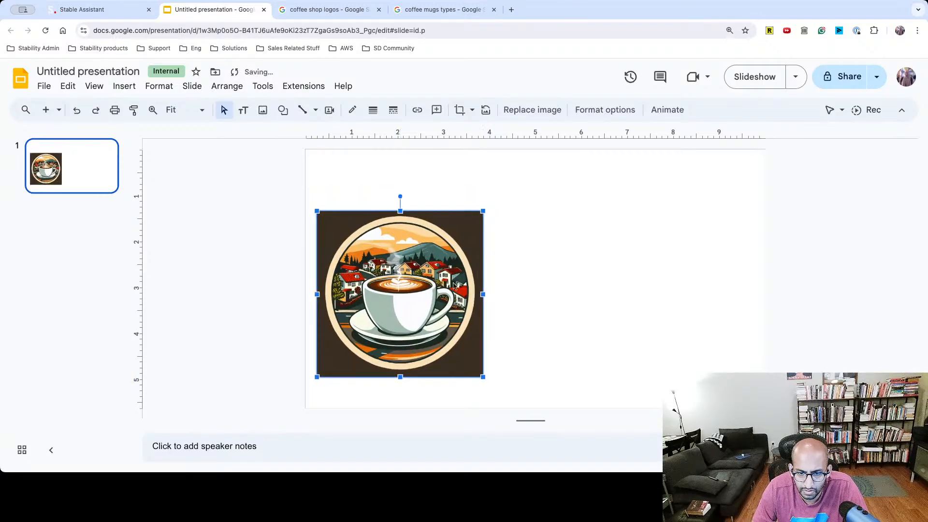
pyautogui.moveTo(483, 377); pyautogui.dragTo(452, 347)
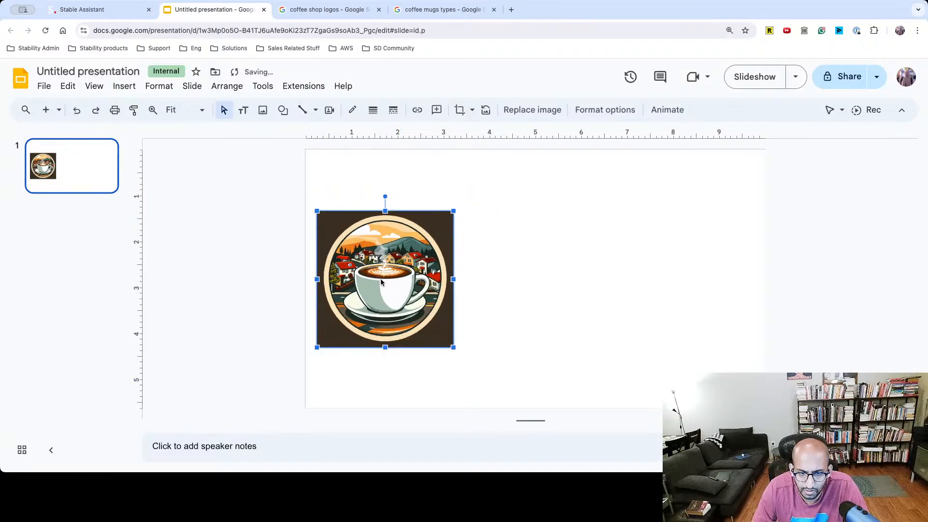
pyautogui.moveTo(382, 282); pyautogui.dragTo(389, 293)
pyautogui.click(525, 296)
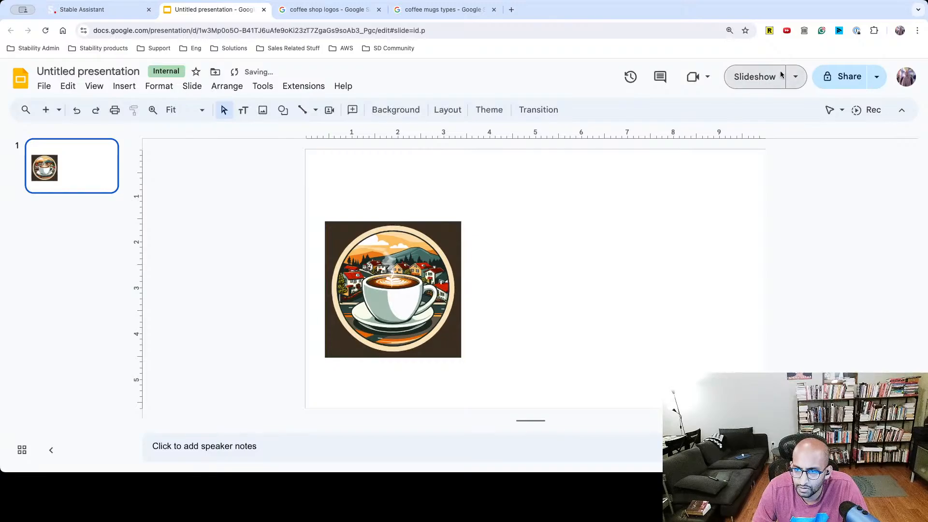
pyautogui.click(780, 72)
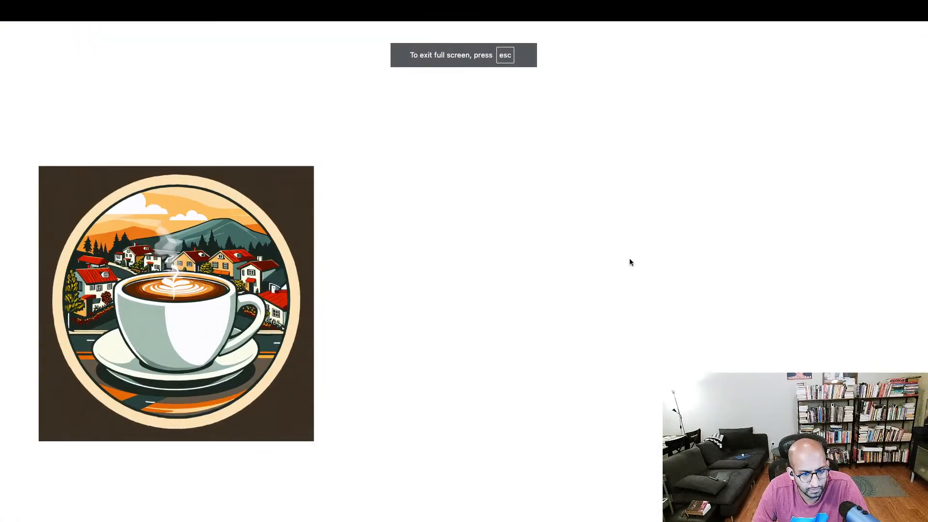
pyautogui.press('Escape')
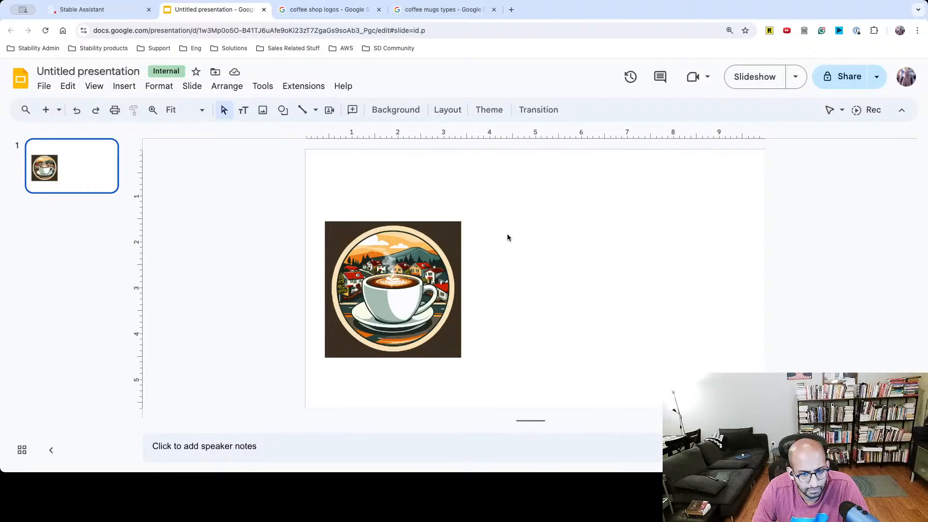
# Switch to Stable Assistant, close the enlarged image, and open Search and Replace for the logo with red-roofed houses and mountains.
pyautogui.click(87, 8)
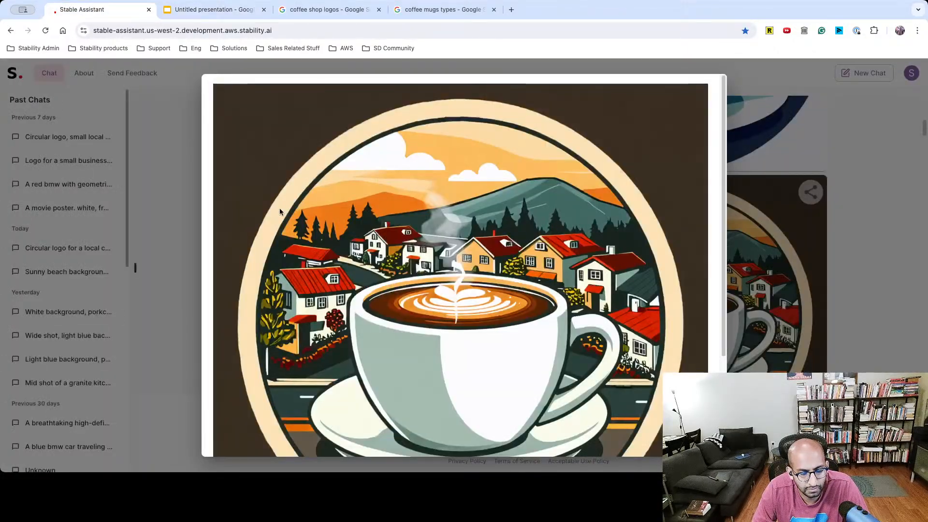
pyautogui.click(166, 222)
pyautogui.scroll(-10, 212, 219)
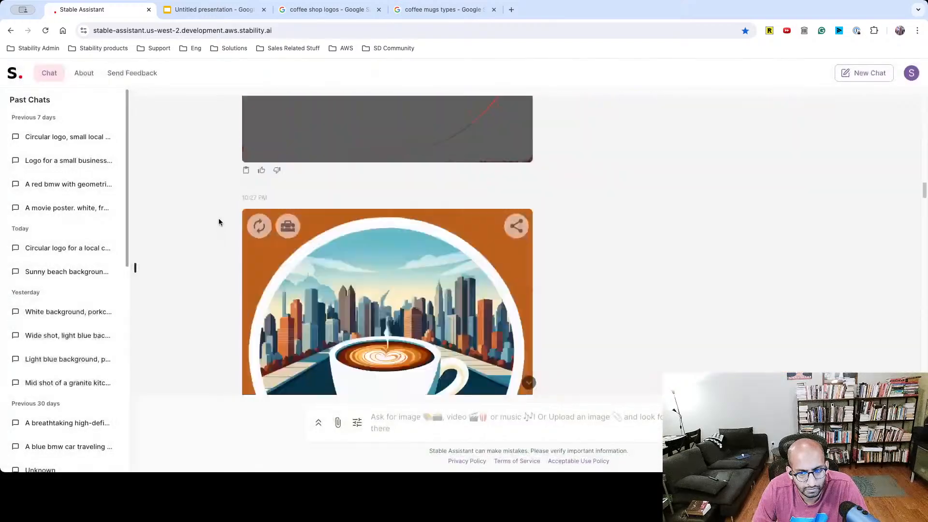
pyautogui.scroll(-10, 218, 218)
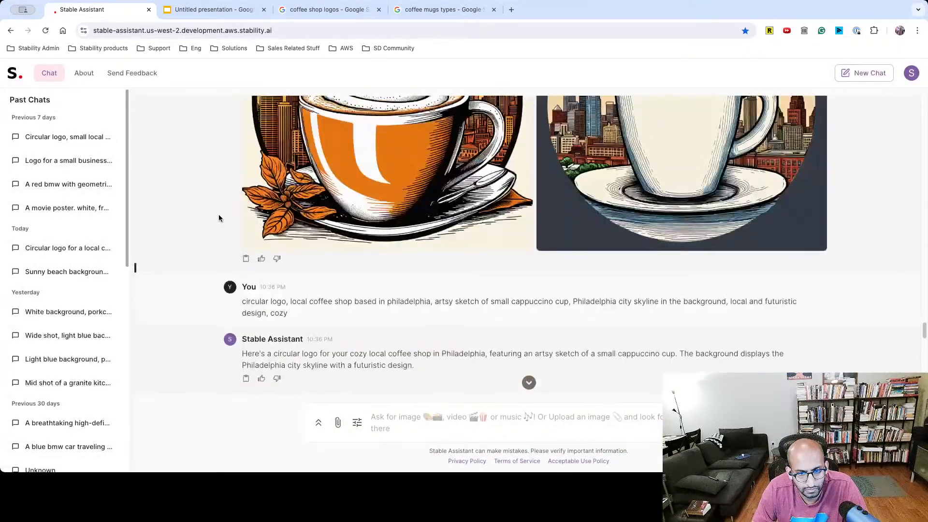
pyautogui.scroll(10, 218, 218)
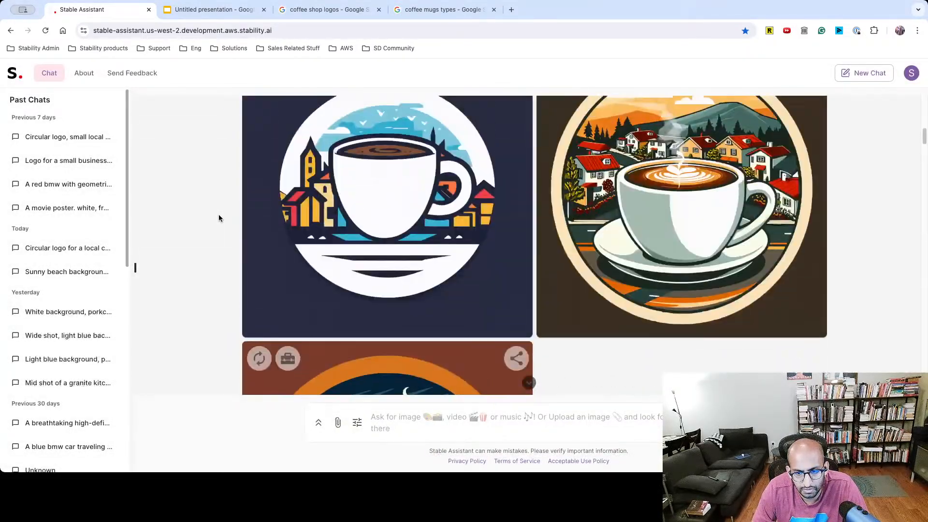
pyautogui.scroll(5, 219, 213)
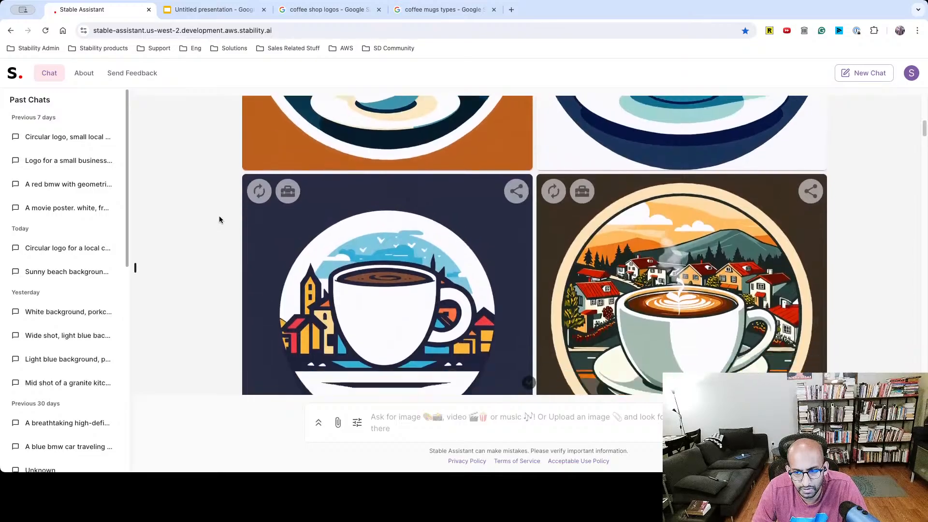
pyautogui.scroll(5, 219, 219)
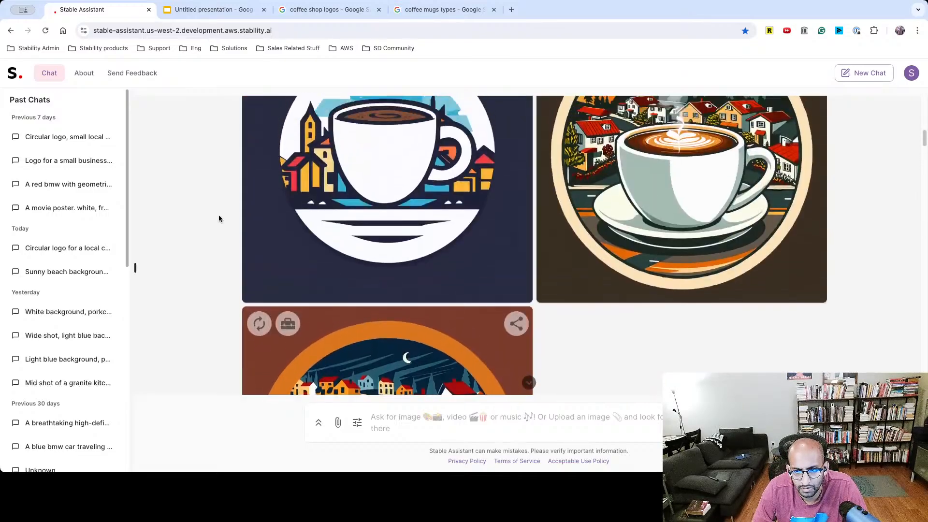
pyautogui.scroll(3, 526, 165)
pyautogui.click(582, 194)
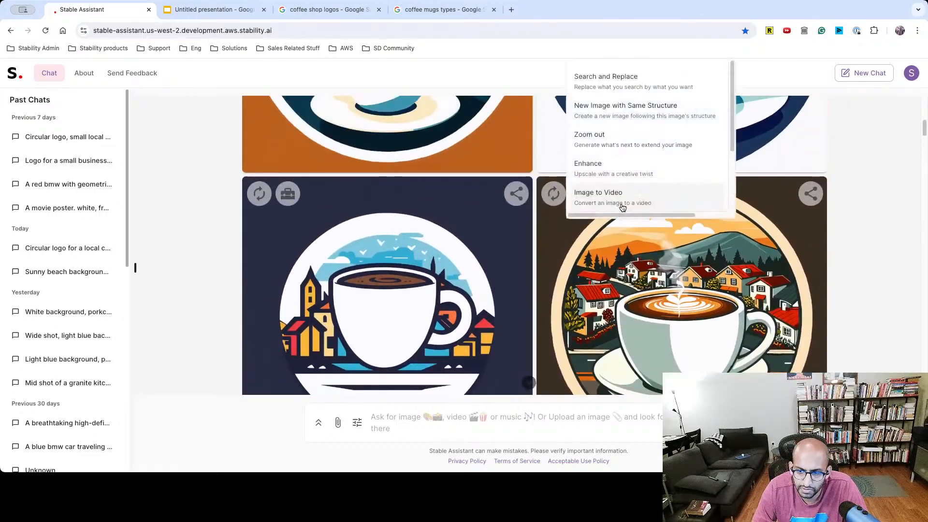
pyautogui.click(606, 80)
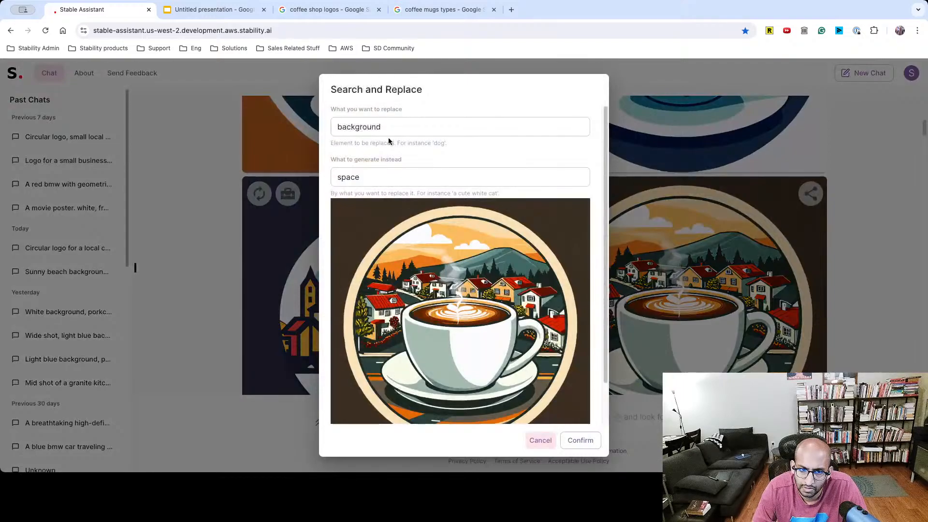
# Set the element to replace in the logo to "small town homes".
pyautogui.moveTo(382, 126); pyautogui.dragTo(321, 128)
pyautogui.write('small ci')
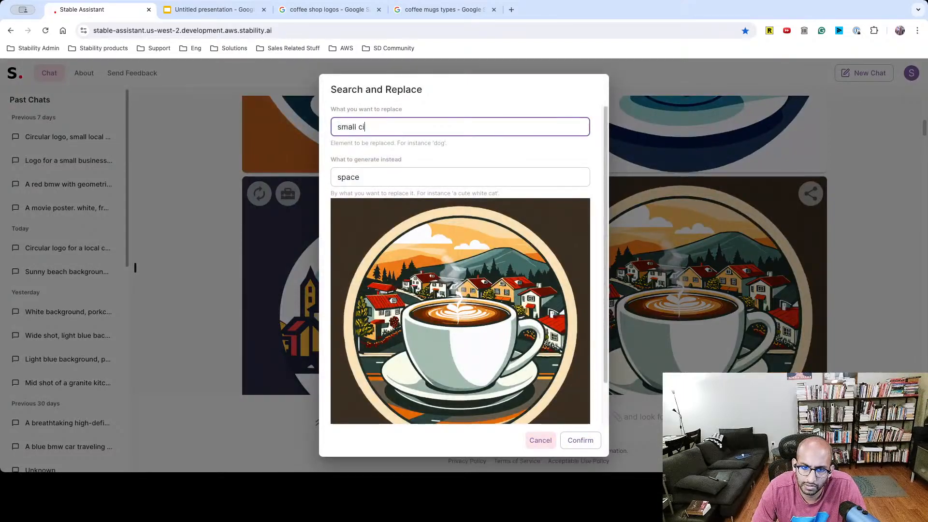
pyautogui.press('BackSpace')
pyautogui.press('BackSpace')
pyautogui.press('BackSpace')
pyautogui.press('BackSpace')
pyautogui.press('BackSpace')
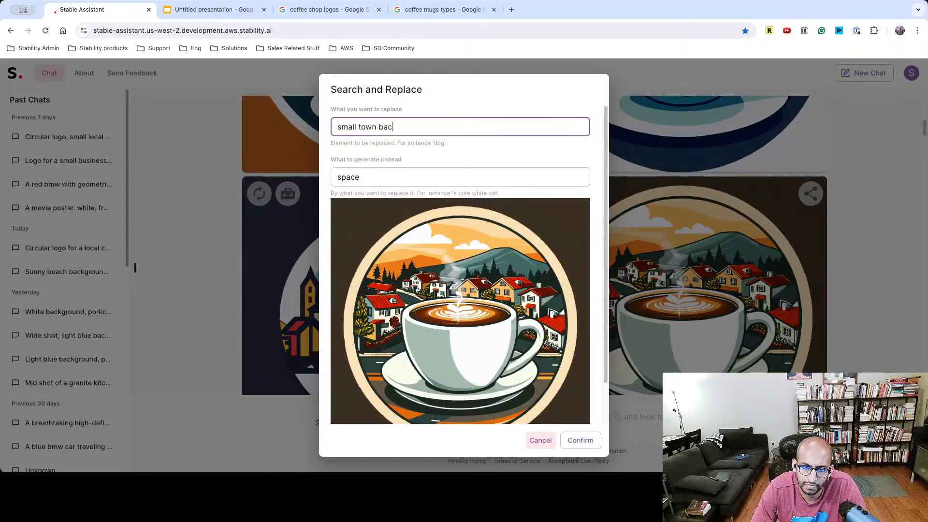
pyautogui.write('town homes')
# Set the replacement to "new york city skyline", run Search and Replace, and go to the new image in the chat.
pyautogui.press('Tab')
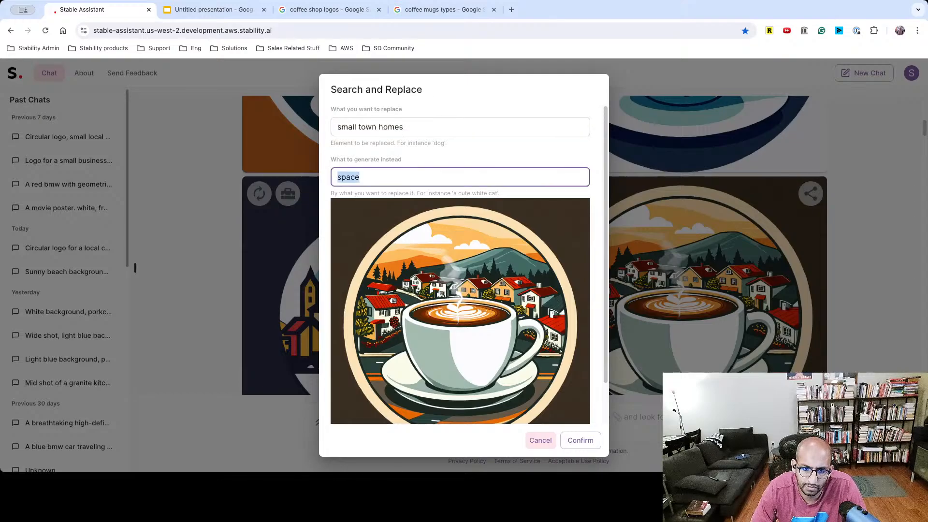
pyautogui.write('new york city skyline')
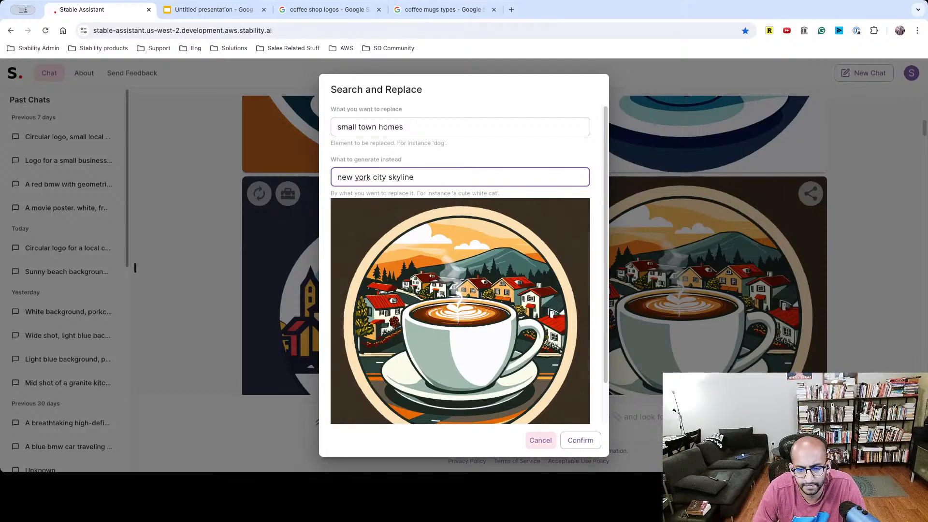
pyautogui.click(580, 440)
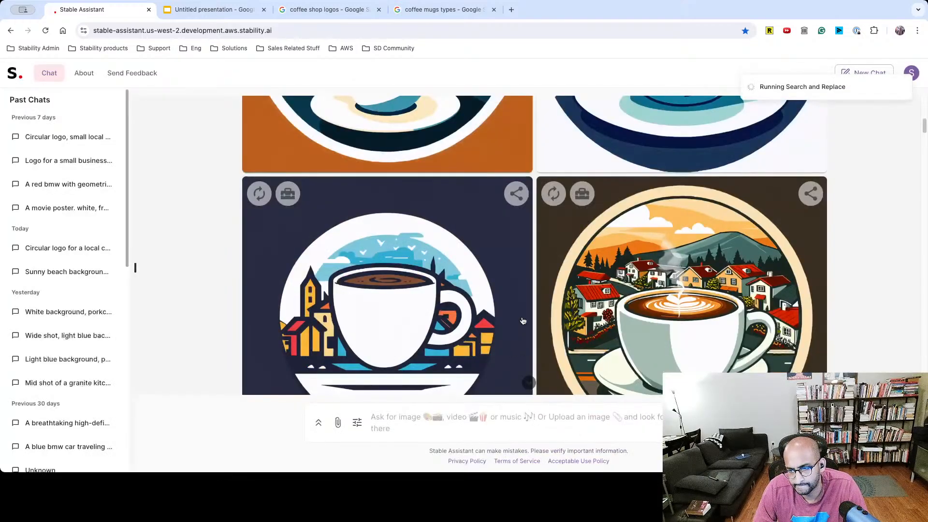
pyautogui.scroll(-15, 523, 321)
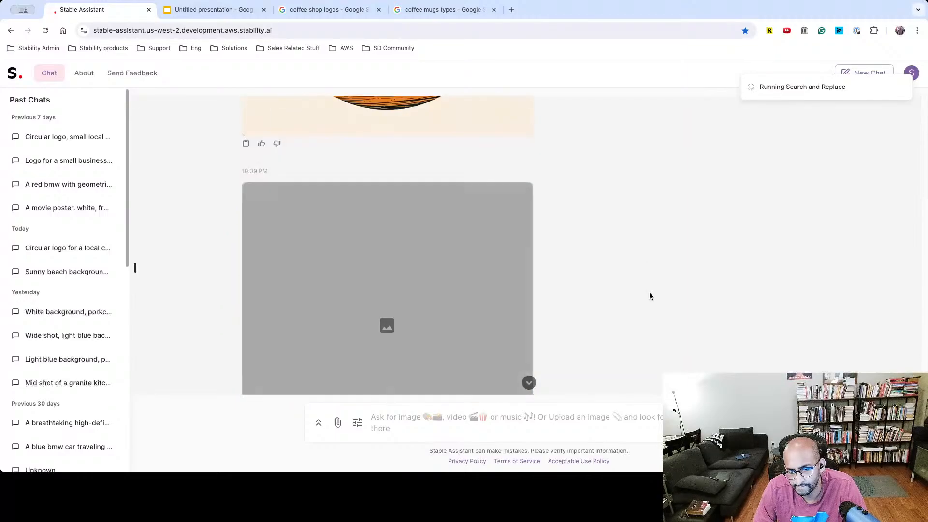
pyautogui.scroll(-3, 649, 292)
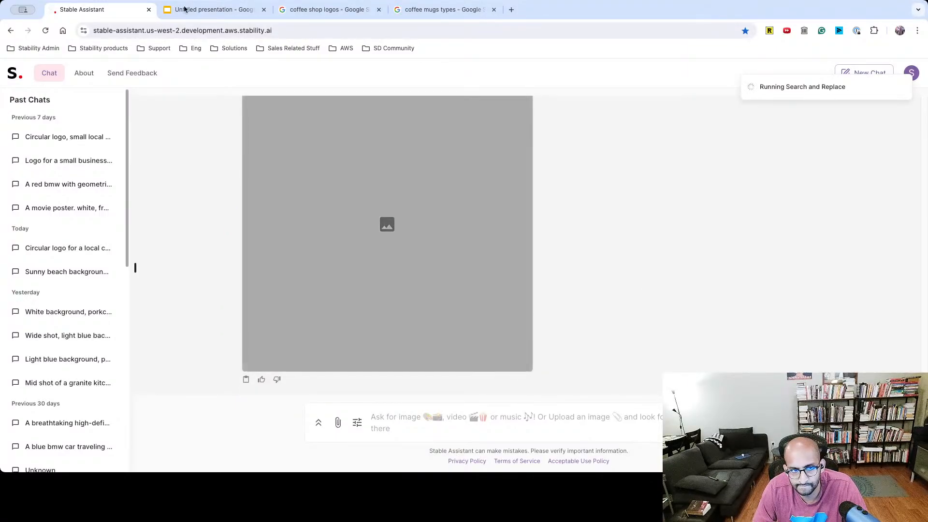
# Switch to the Google Slides presentation, enlarge the logo to about 4 inches square, and move it near the slide's center.
pyautogui.click(184, 8)
pyautogui.click(370, 283)
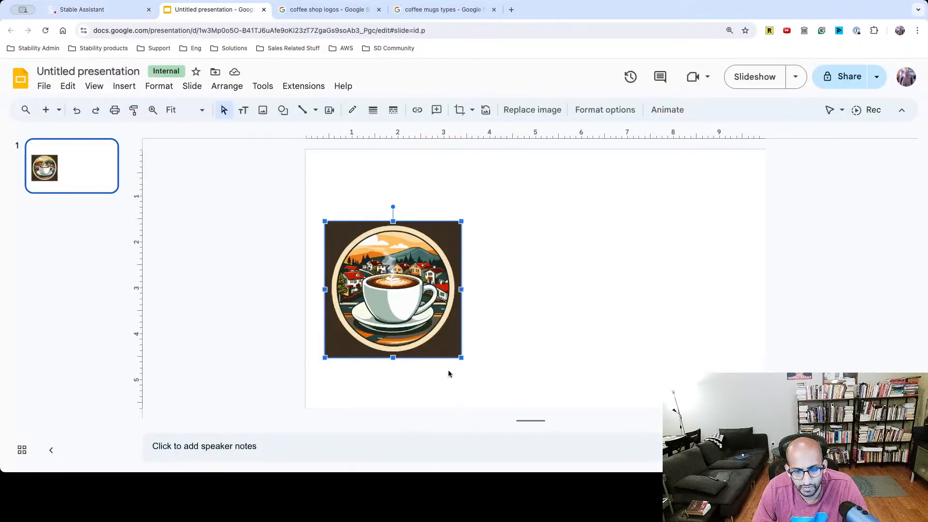
pyautogui.moveTo(462, 360); pyautogui.dragTo(515, 412)
pyautogui.moveTo(444, 326); pyautogui.dragTo(426, 290)
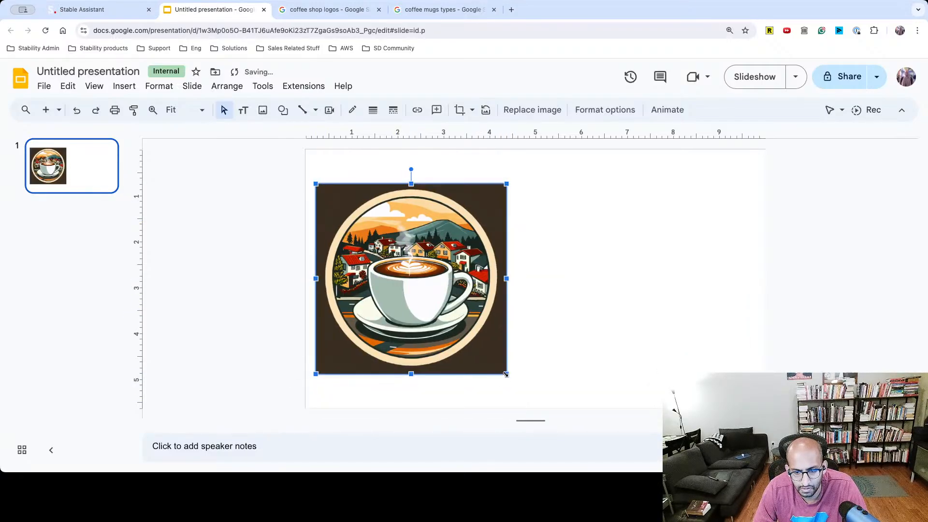
pyautogui.moveTo(506, 374); pyautogui.dragTo(498, 366)
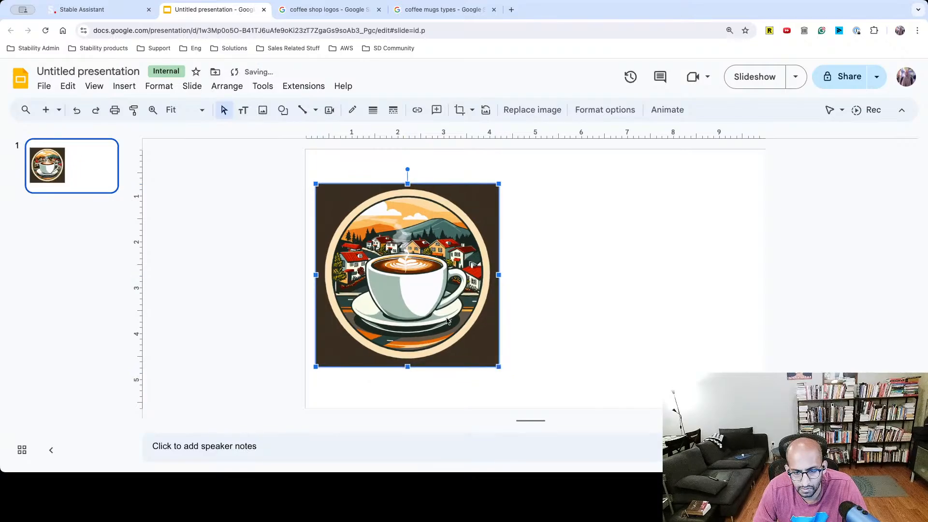
pyautogui.moveTo(442, 316); pyautogui.dragTo(511, 297)
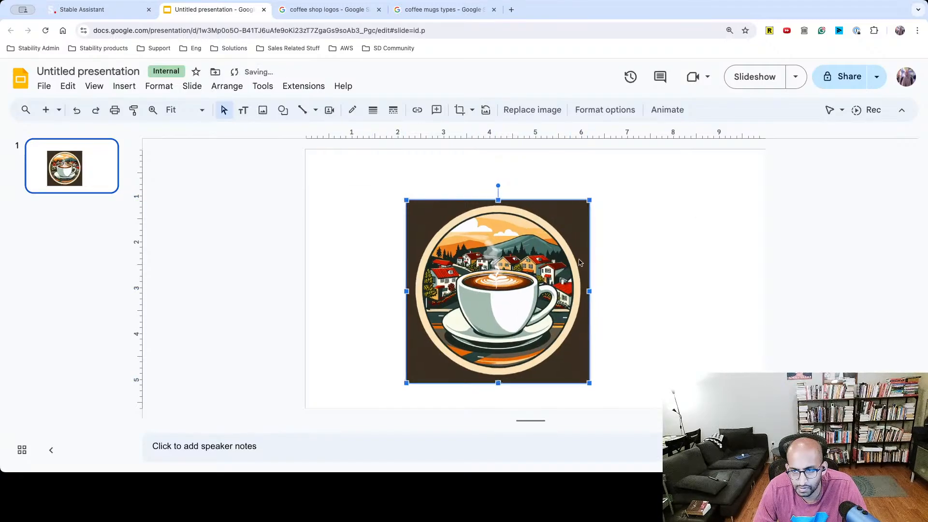
# Preview the slide full screen, and shrink the brown village coffee logo to about 3.3 inches wide near the slide's left edge.
pyautogui.click(754, 77)
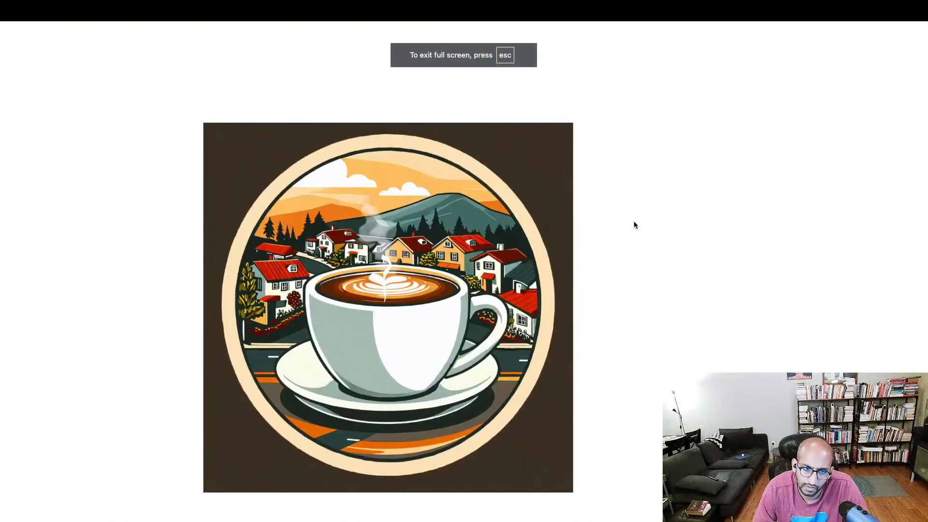
pyautogui.press('Escape')
pyautogui.moveTo(438, 226); pyautogui.dragTo(344, 229)
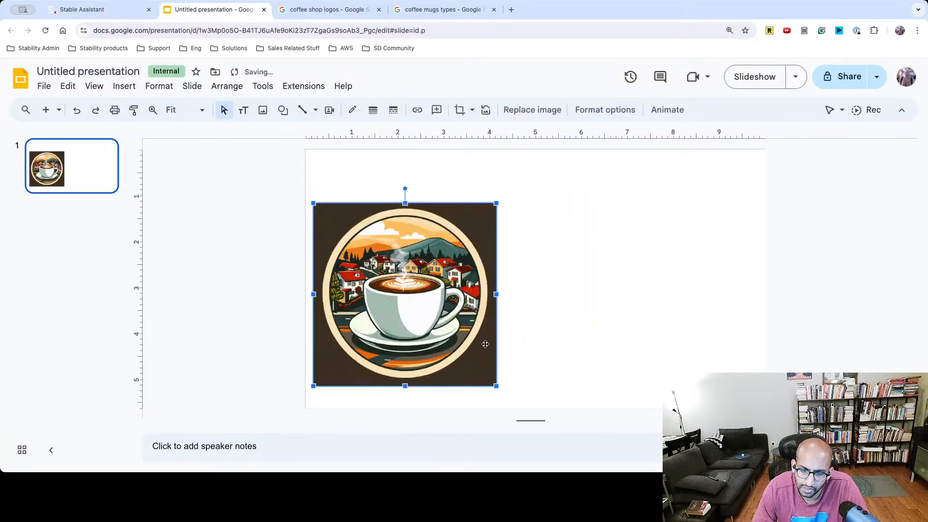
pyautogui.moveTo(495, 387); pyautogui.dragTo(463, 353)
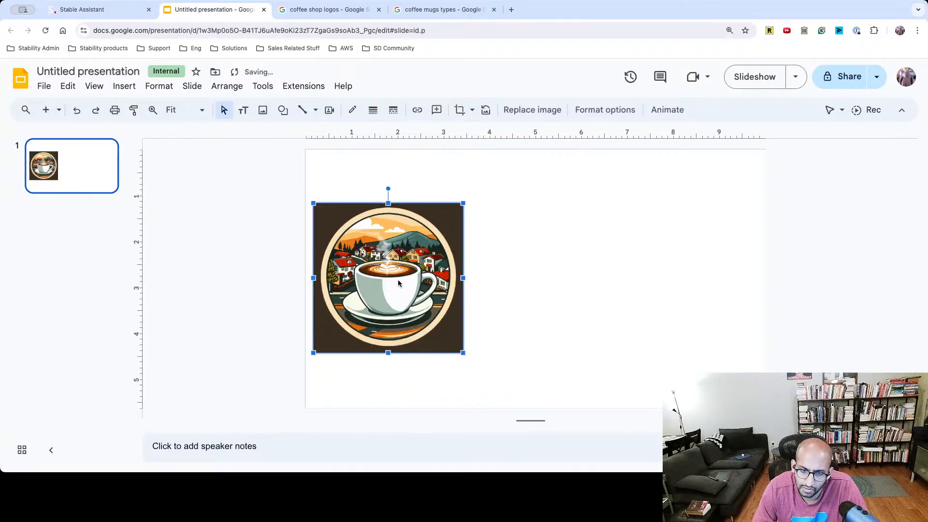
pyautogui.moveTo(399, 279)
pyautogui.mouseDown()
pyautogui.moveTo(412, 288)
pyautogui.moveTo(399, 290)
pyautogui.mouseUp()
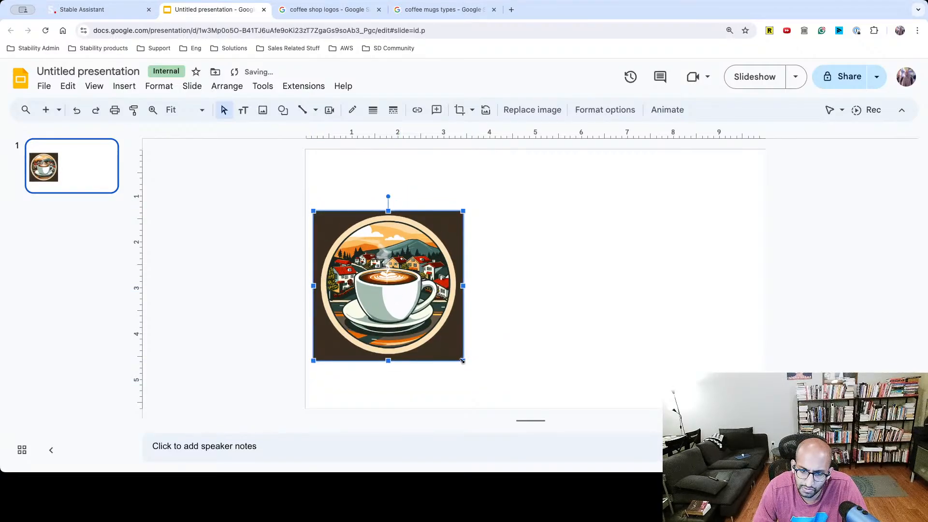
pyautogui.click(514, 323)
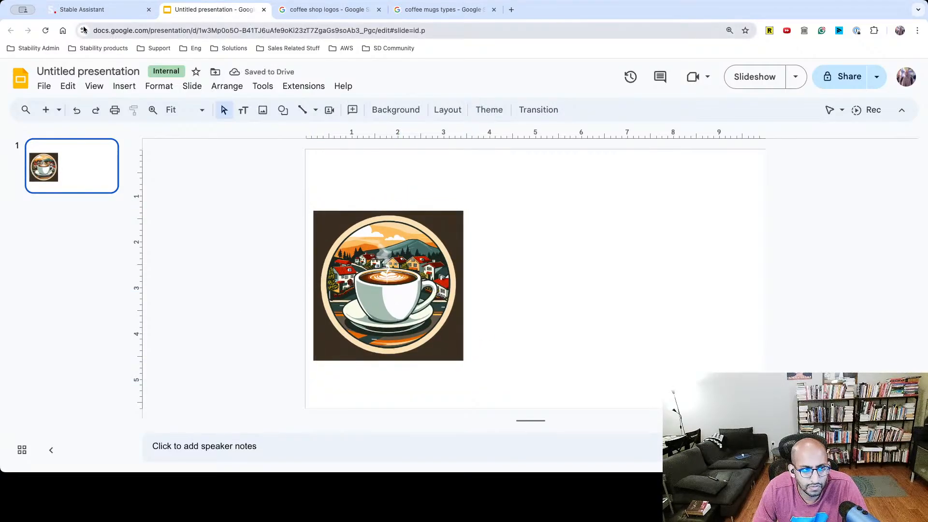
# Switch to Stable Assistant and generate another version of the latest brown coffee cup logo with the city skyline.
pyautogui.click(70, 10)
pyautogui.scroll(2, 516, 286)
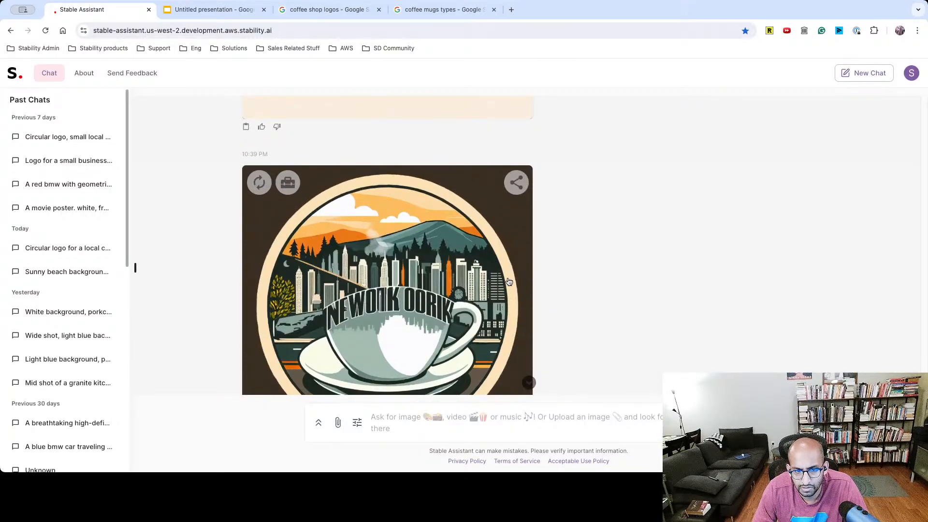
pyautogui.scroll(6, 509, 281)
pyautogui.scroll(-8, 405, 252)
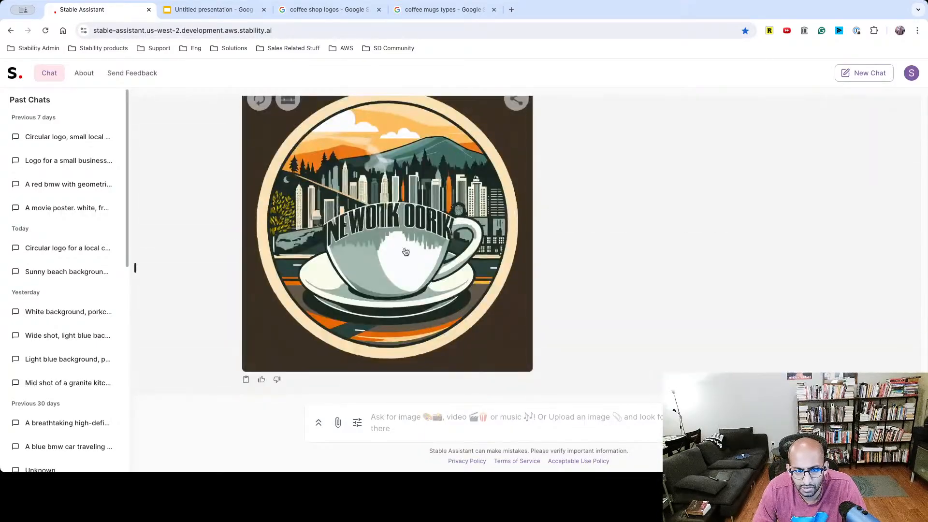
pyautogui.scroll(2, 406, 251)
pyautogui.click(259, 196)
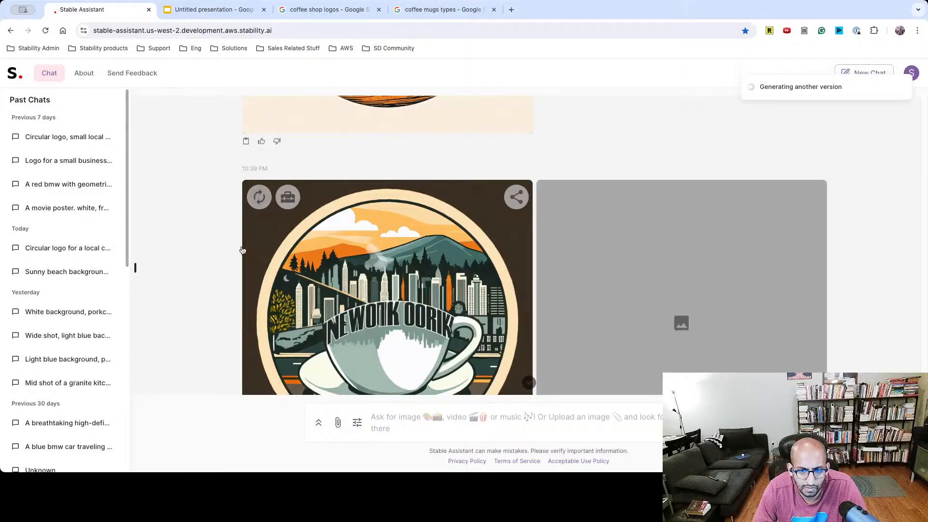
# Review the coffee shop logos generated earlier in the chat and compare them with the new skyline version.
pyautogui.scroll(-1, 241, 248)
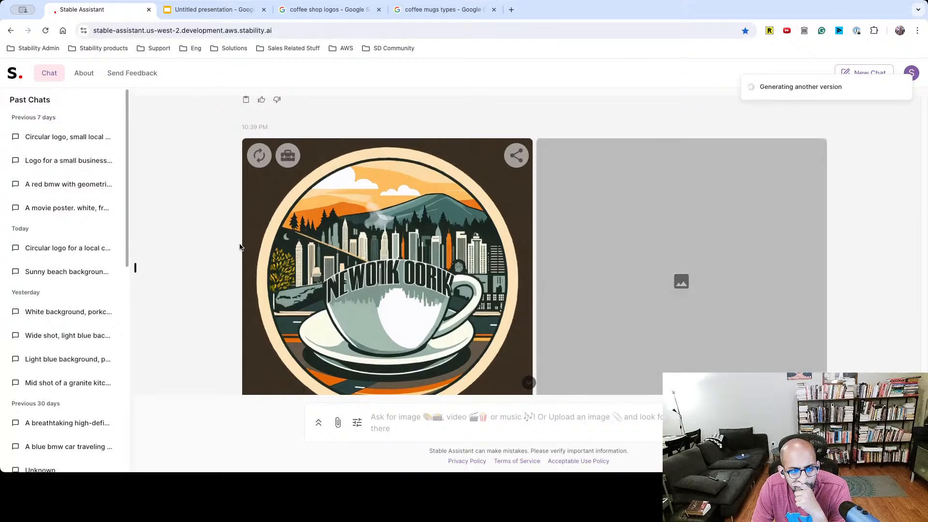
pyautogui.scroll(-2, 240, 247)
pyautogui.scroll(1, 239, 247)
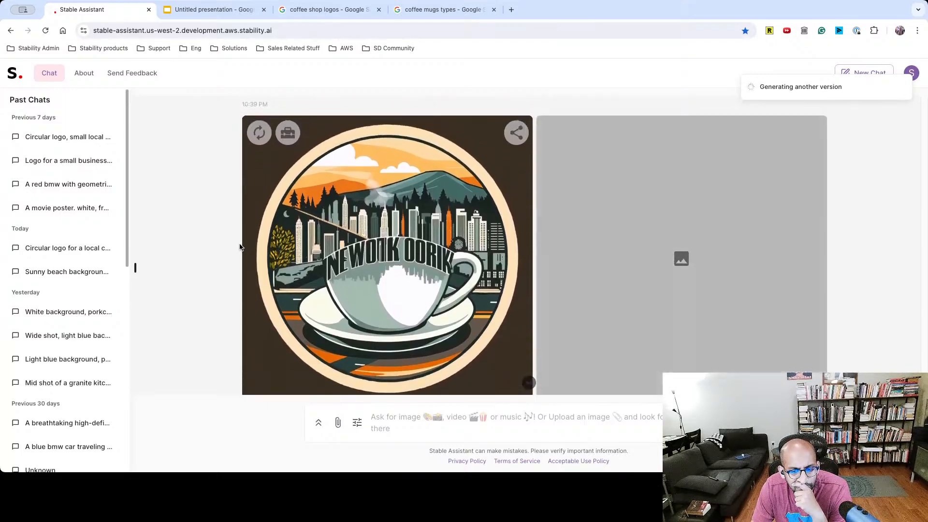
pyautogui.scroll(10, 239, 247)
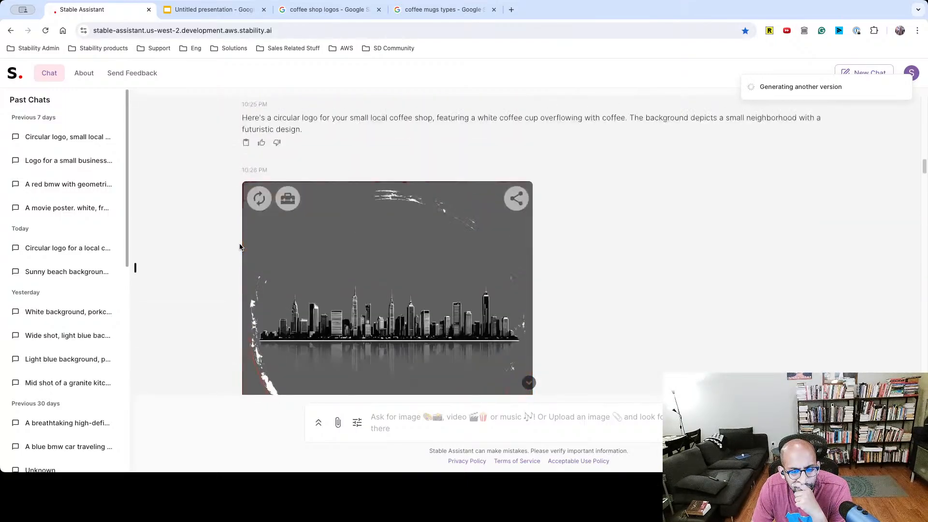
pyautogui.scroll(-5, 239, 247)
pyautogui.scroll(-5, 239, 247)
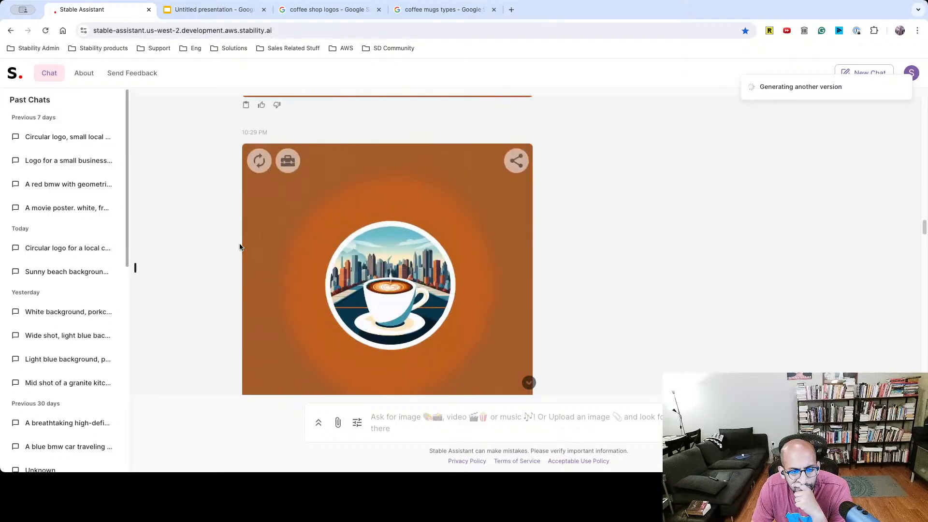
pyautogui.scroll(-1, 595, 243)
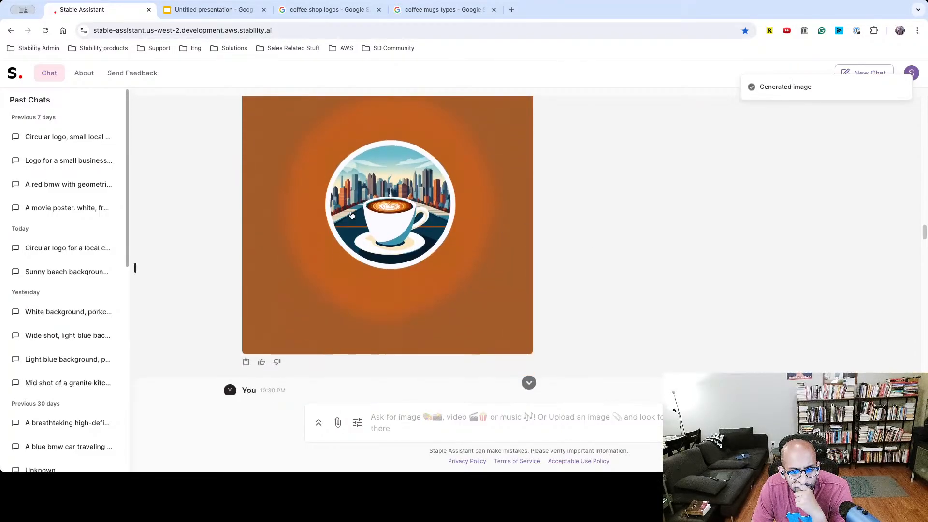
pyautogui.scroll(10, 352, 215)
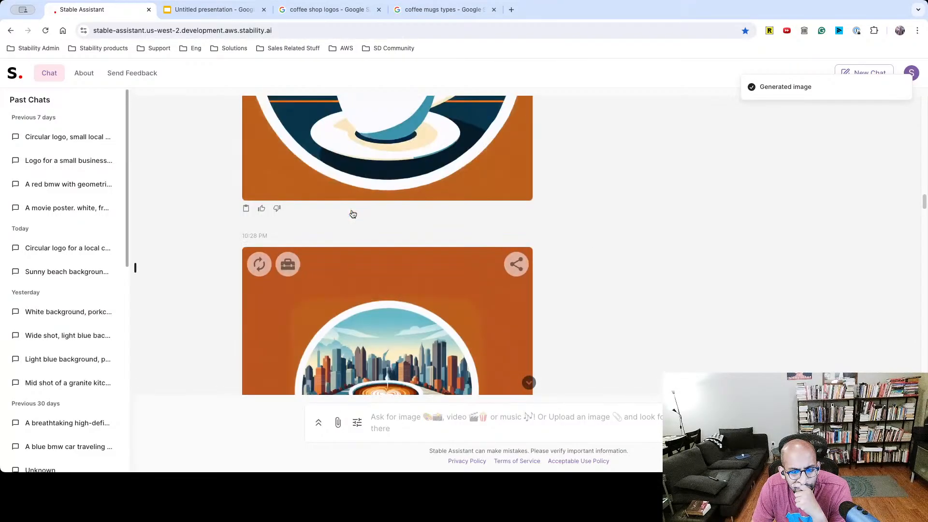
pyautogui.scroll(-3, 352, 215)
pyautogui.scroll(3, 352, 214)
pyautogui.scroll(-5, 353, 214)
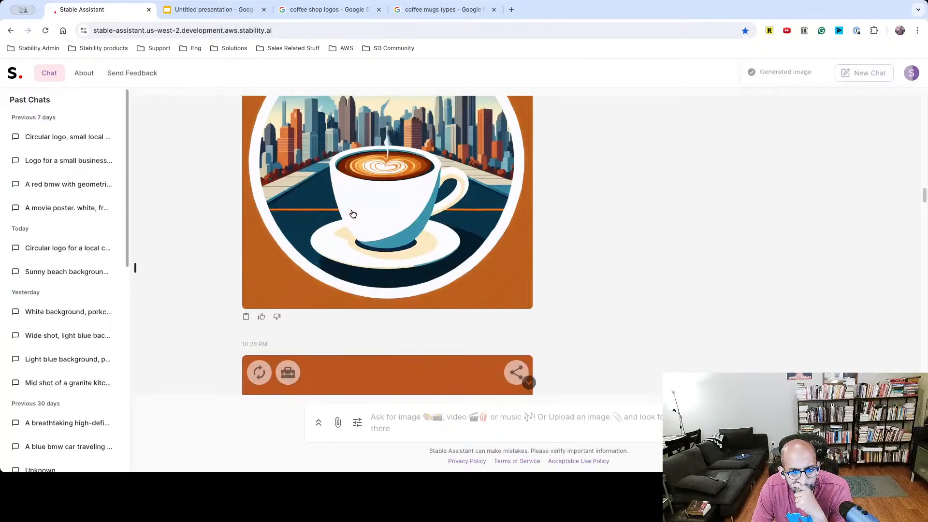
pyautogui.scroll(1, 209, 221)
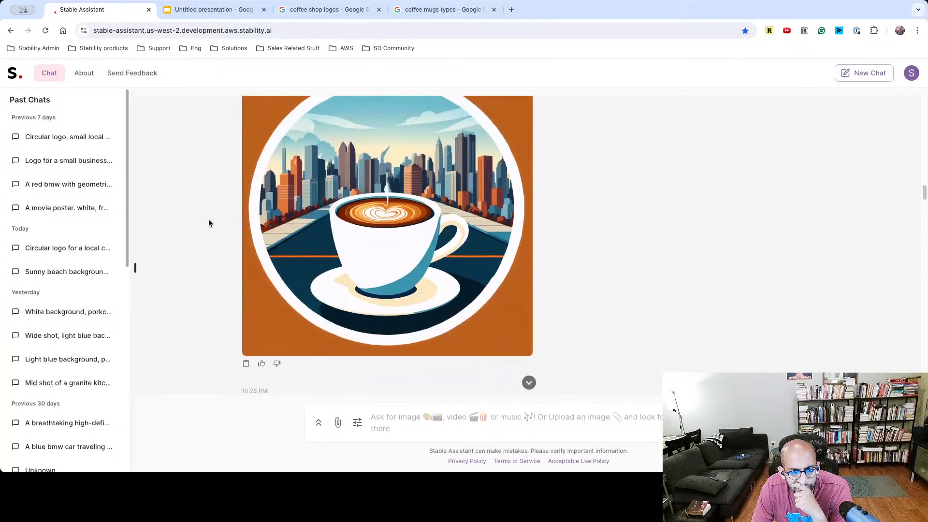
pyautogui.scroll(-8, 209, 222)
pyautogui.scroll(-3, 208, 222)
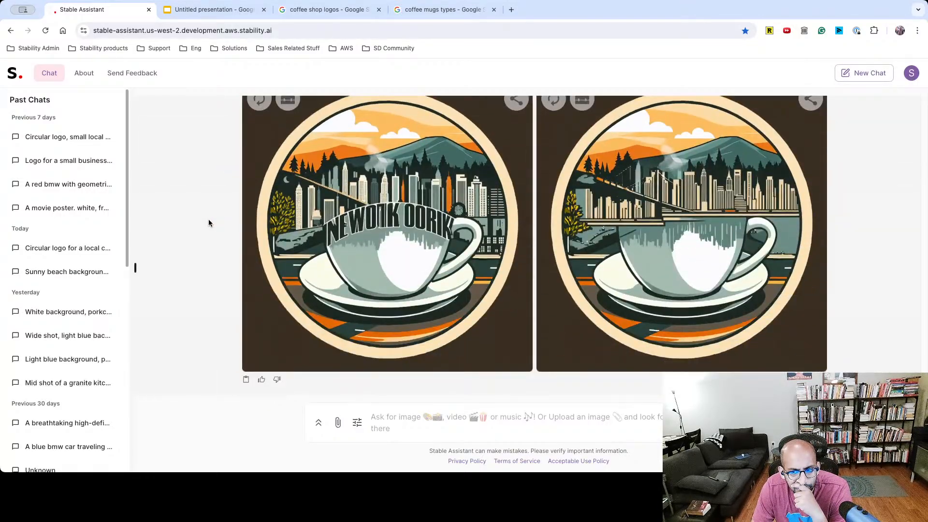
pyautogui.scroll(10, 209, 222)
pyautogui.scroll(5, 222, 225)
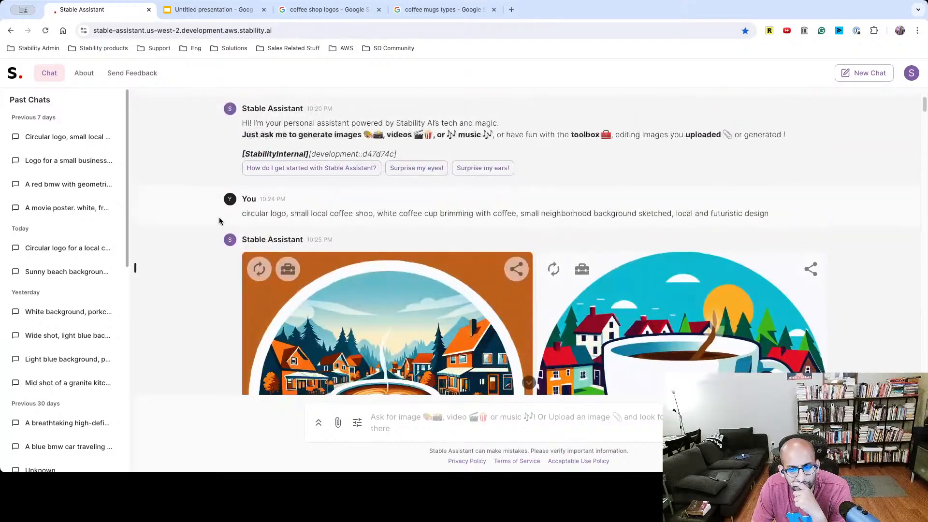
# Start Search and Replace on the brown village coffee logo and enter "houses, mountains" as what to replace.
pyautogui.scroll(-3, 537, 215)
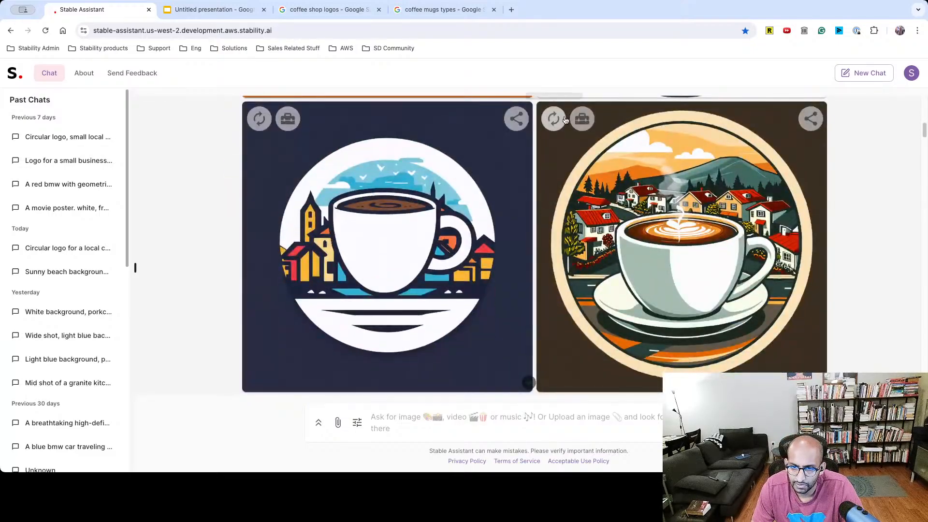
pyautogui.click(582, 118)
pyautogui.click(653, 86)
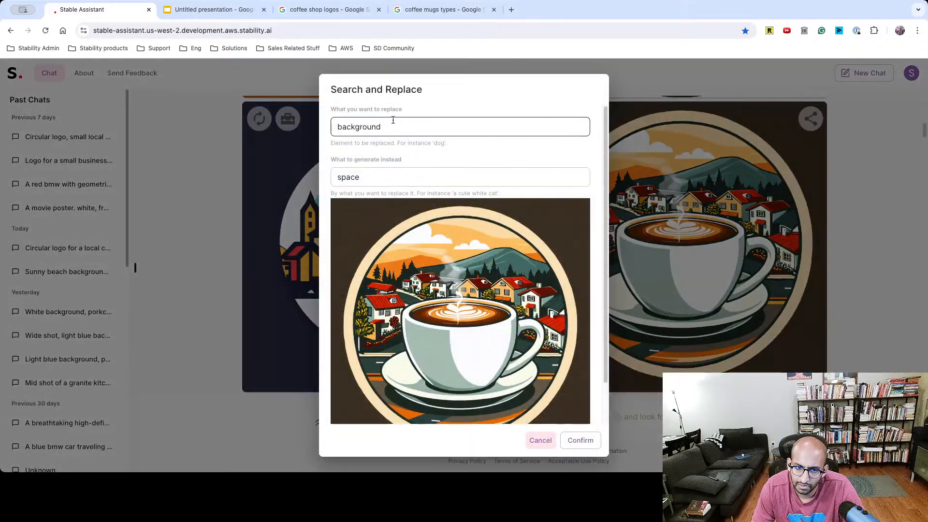
pyautogui.moveTo(394, 126); pyautogui.dragTo(334, 123)
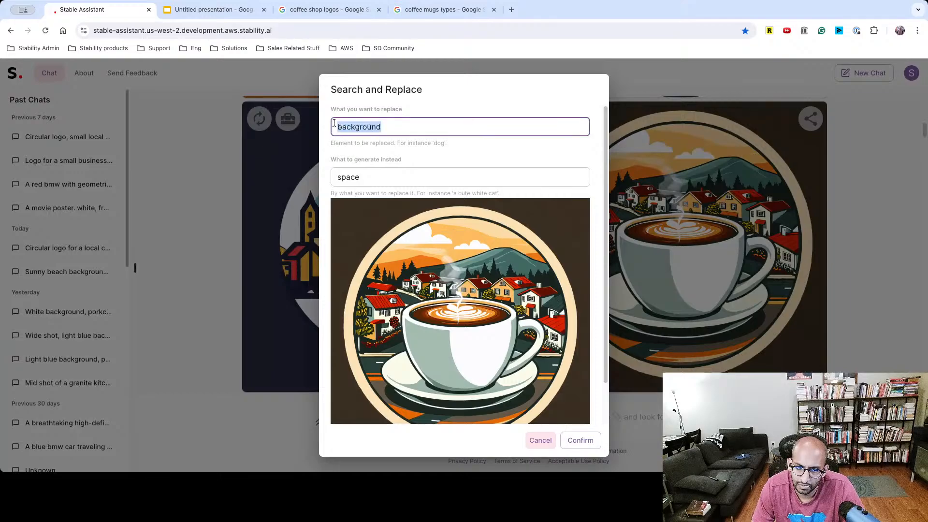
pyautogui.press('BackSpace')
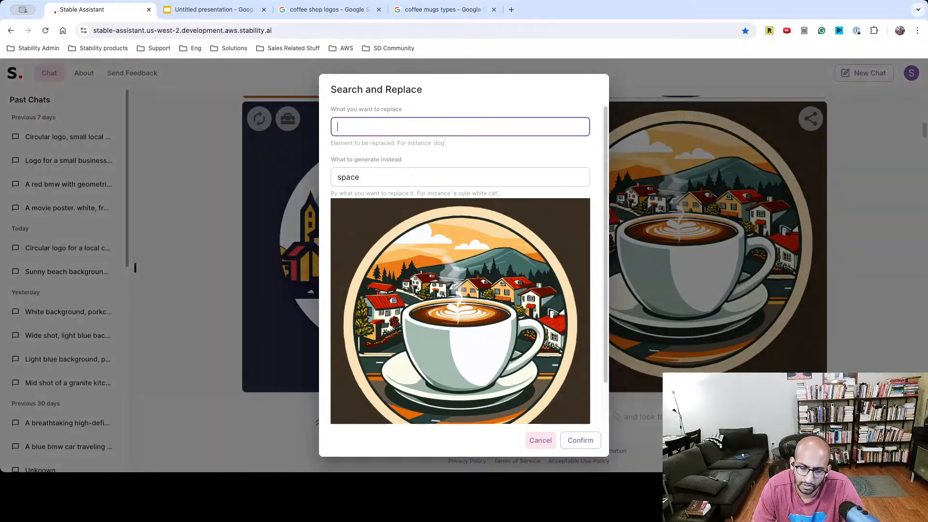
pyautogui.write('houses')
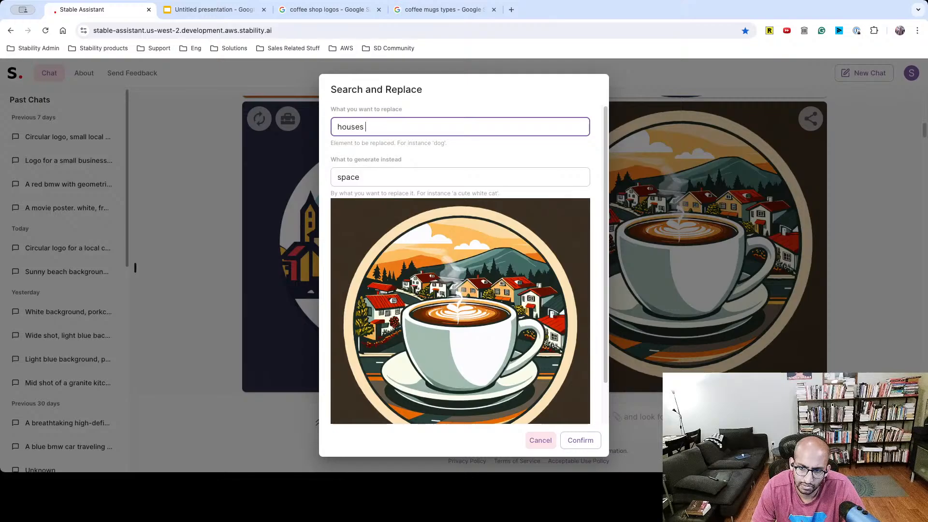
pyautogui.press('BackSpace')
pyautogui.press('BackSpace')
pyautogui.press('BackSpace')
pyautogui.press('BackSpace')
pyautogui.press('BackSpace')
pyautogui.press('BackSpace')
pyautogui.press('BackSpace')
pyautogui.press('BackSpace')
pyautogui.press('BackSpace')
pyautogui.press('BackSpace')
pyautogui.press('BackSpace')
pyautogui.press('BackSpace')
pyautogui.write('ho')
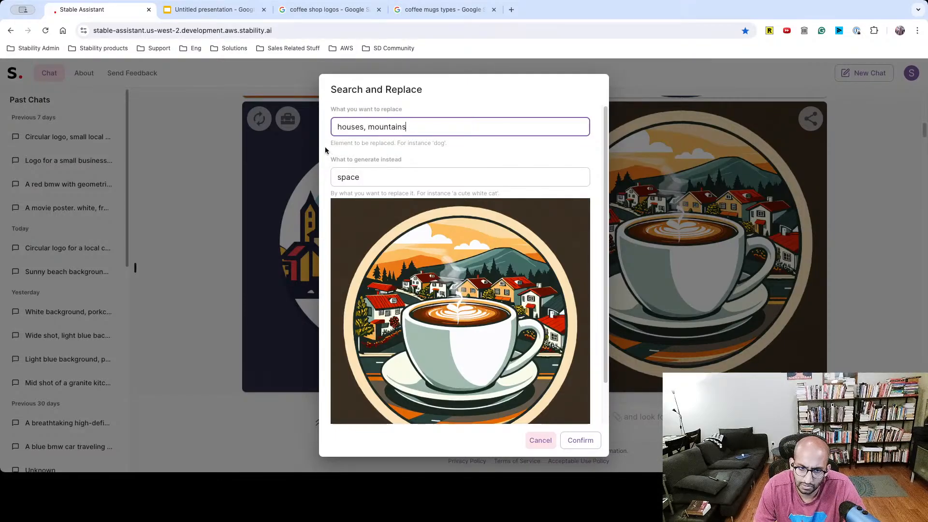
# Set what to generate instead to "big city skyline" and run the Search and Replace.
pyautogui.press('Tab')
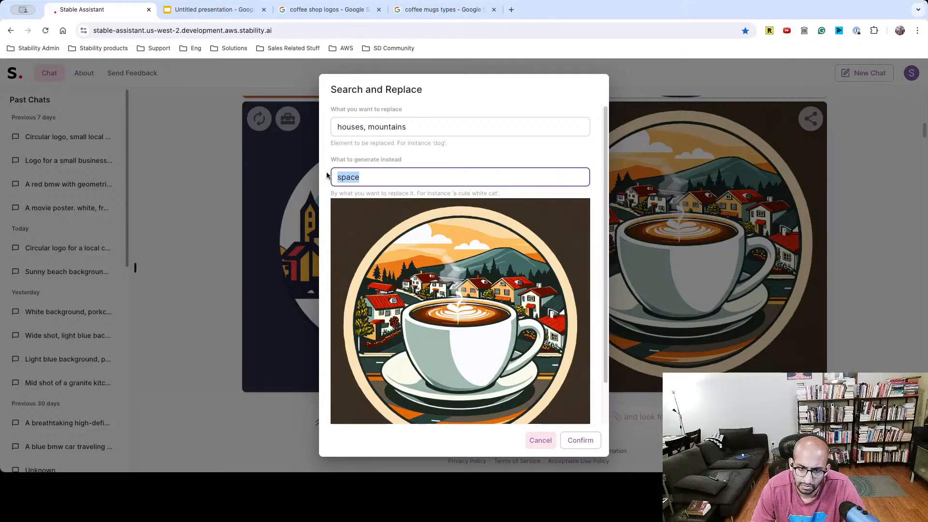
pyautogui.write('big city skyline')
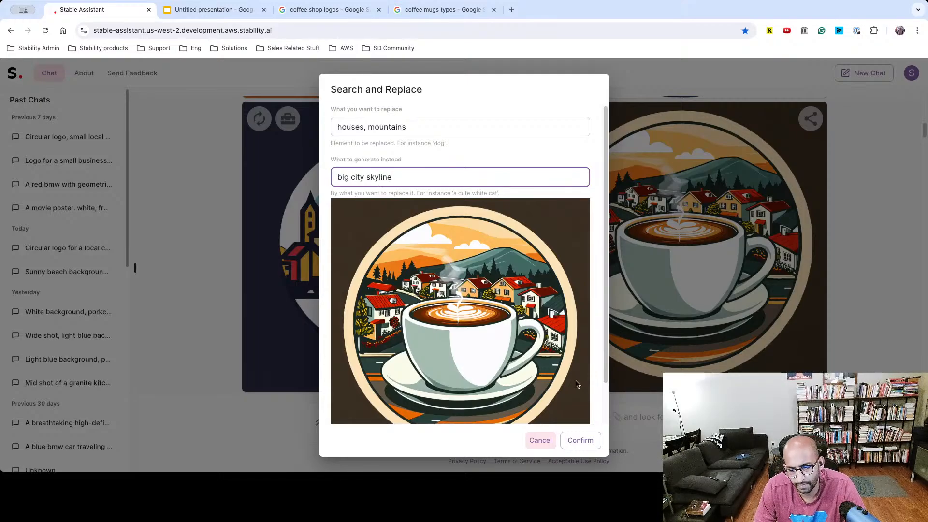
pyautogui.click(582, 445)
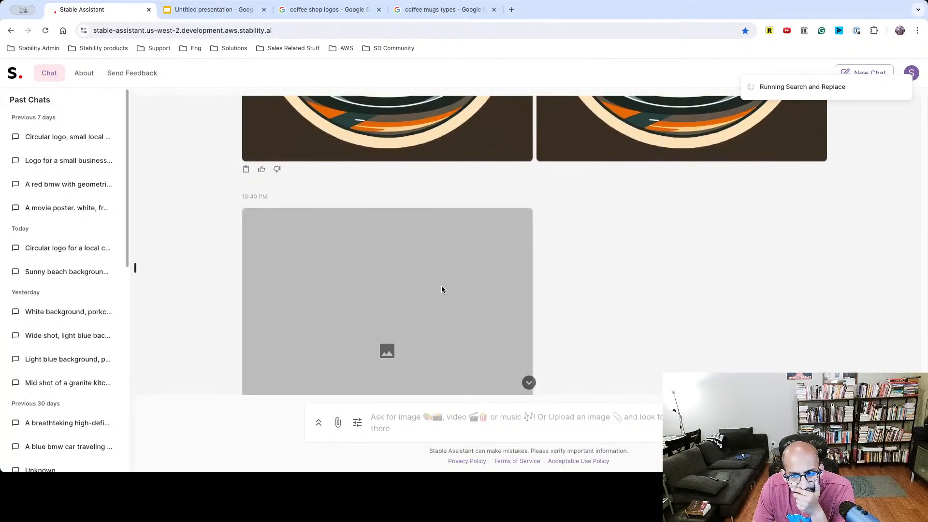
pyautogui.scroll(5, 442, 288)
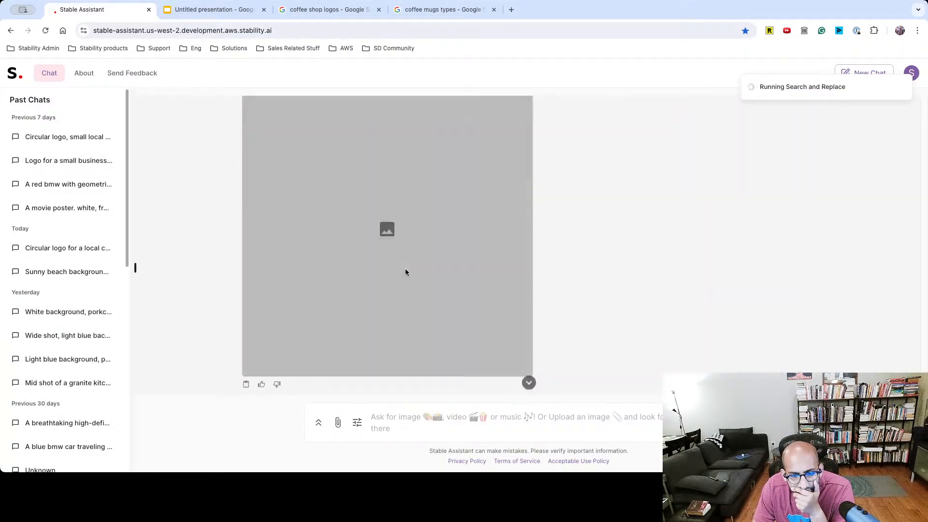
pyautogui.scroll(-1, 405, 273)
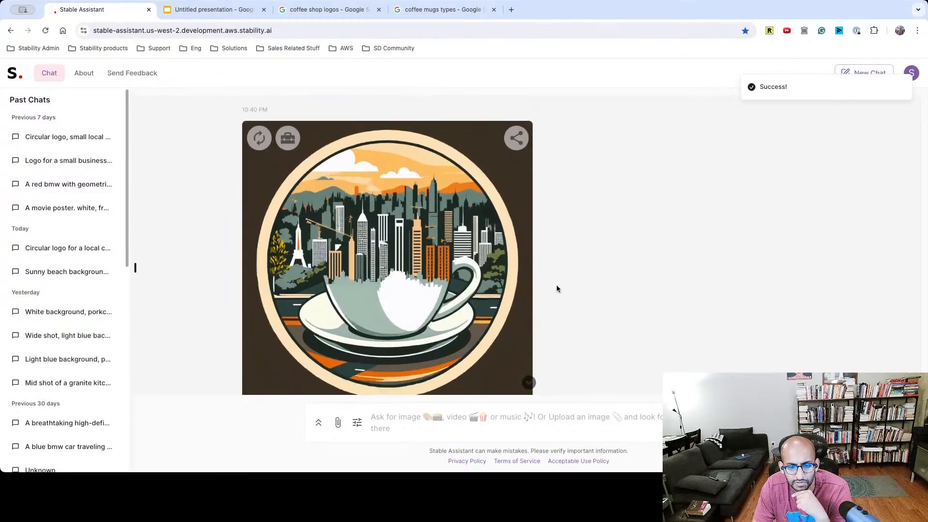
pyautogui.scroll(-2, 601, 283)
# Enlarge and copy the orange village coffee cup logo from the first results of the chat.
pyautogui.scroll(5, 601, 283)
pyautogui.scroll(15, 602, 285)
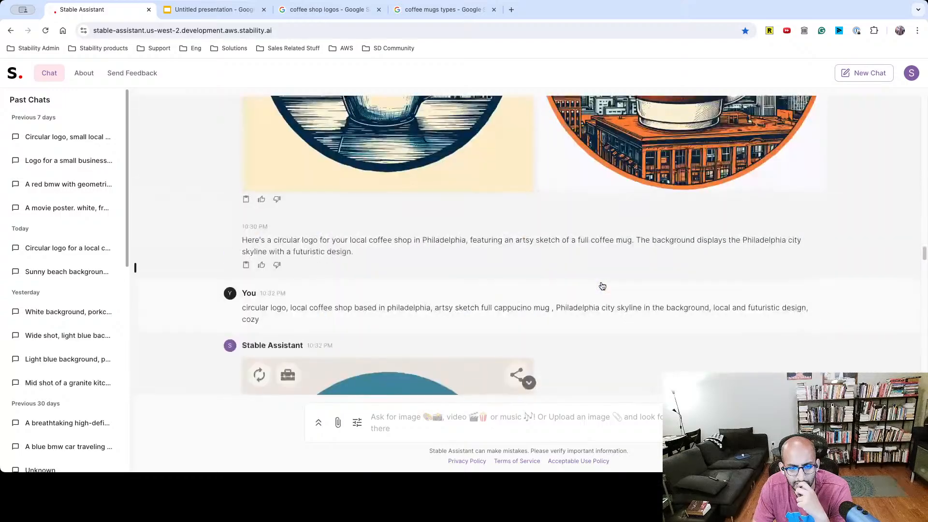
pyautogui.scroll(-4, 561, 321)
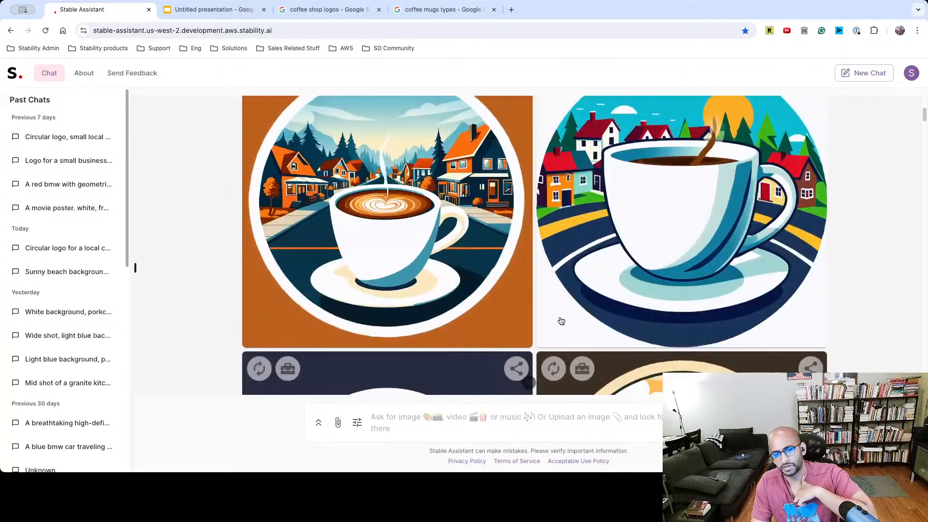
pyautogui.click(396, 231)
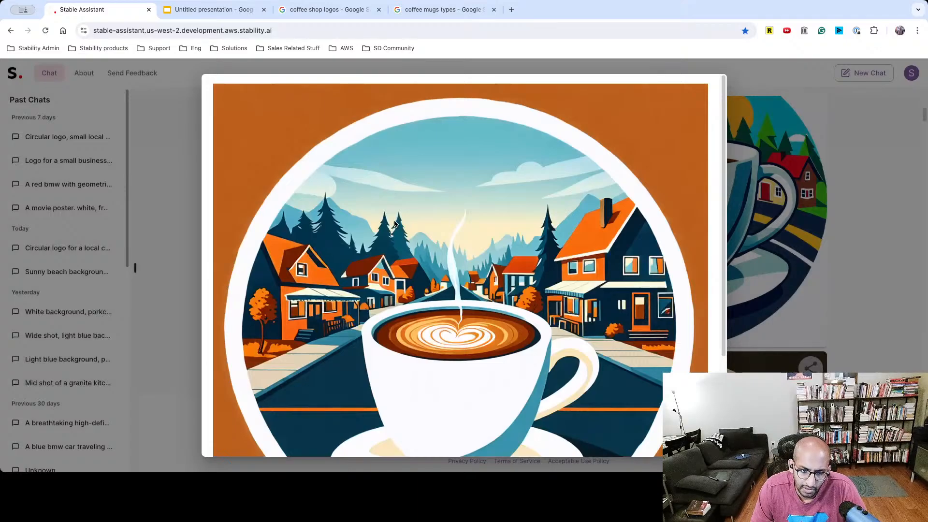
# Switch to the Google Slides presentation and replace the brown logo with the copied orange one, shrunk to about 3.6 inches wide.
pyautogui.click(193, 13)
pyautogui.click(364, 333)
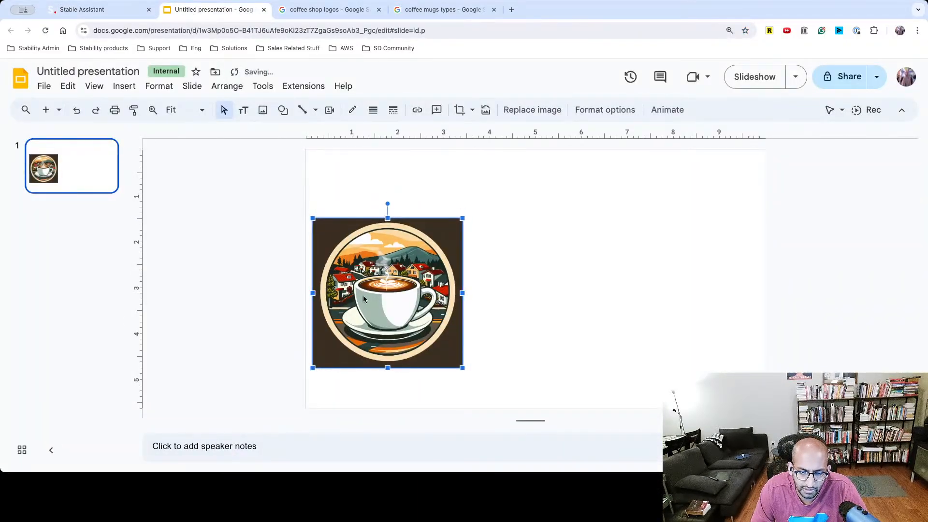
pyautogui.press('Delete')
pyautogui.hotkey('ctrl', 'v')
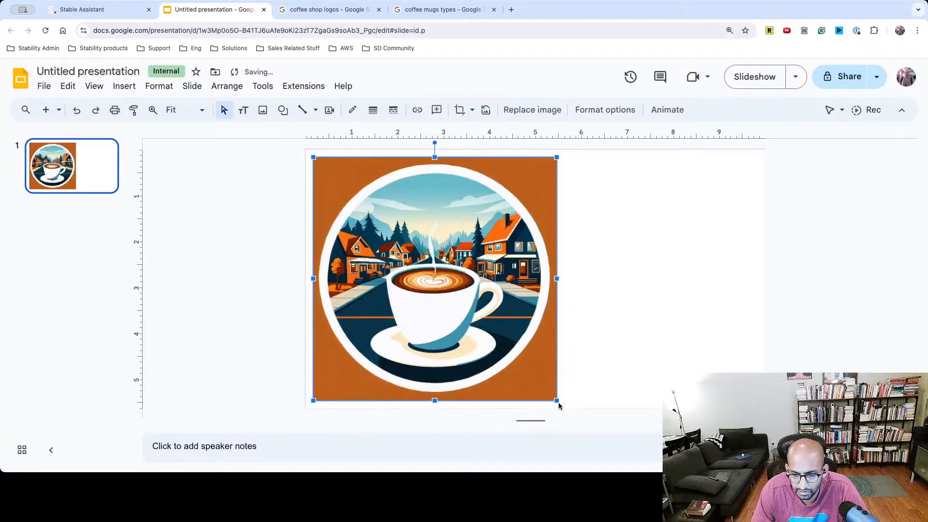
pyautogui.moveTo(557, 401); pyautogui.dragTo(481, 324)
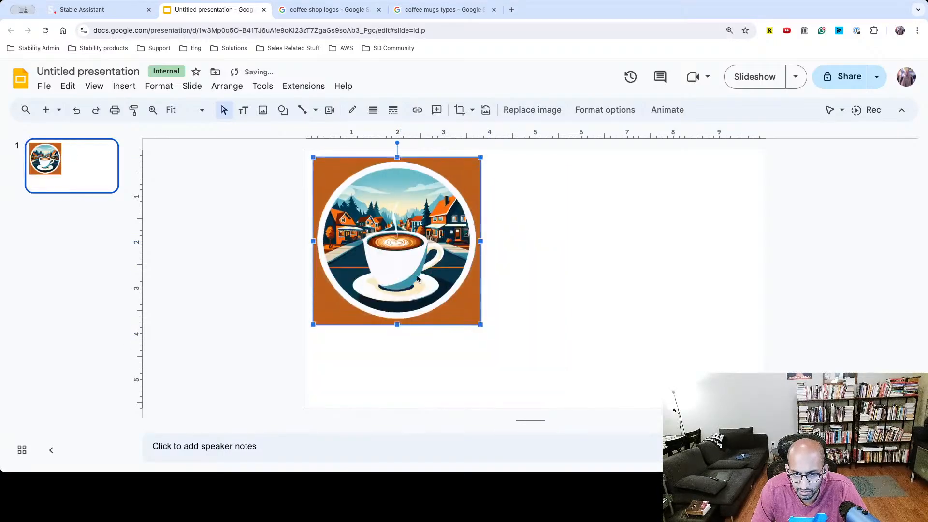
# Resize the orange village logo to about 3.9 inches wide and place it along the slide's left edge, about 1 inch from the top.
pyautogui.moveTo(418, 278); pyautogui.dragTo(414, 308)
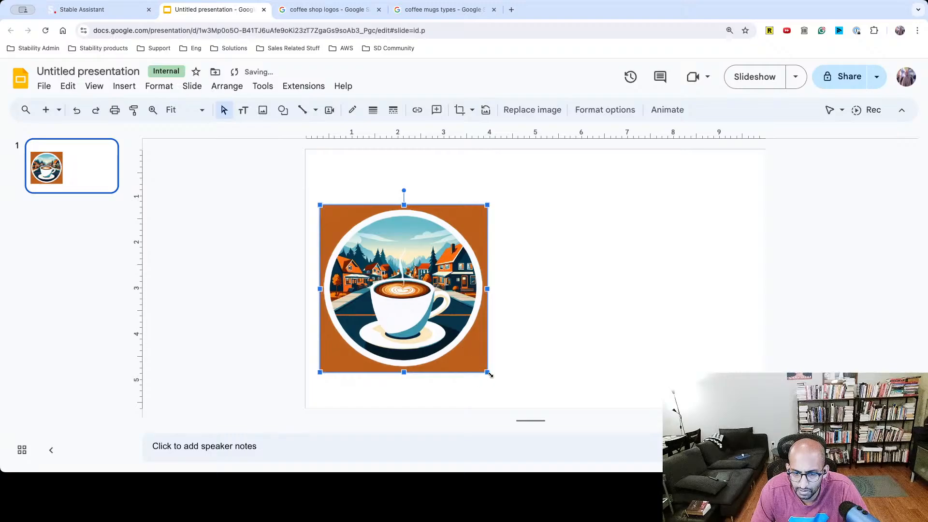
pyautogui.moveTo(490, 375); pyautogui.dragTo(465, 349)
pyautogui.moveTo(418, 275); pyautogui.dragTo(425, 306)
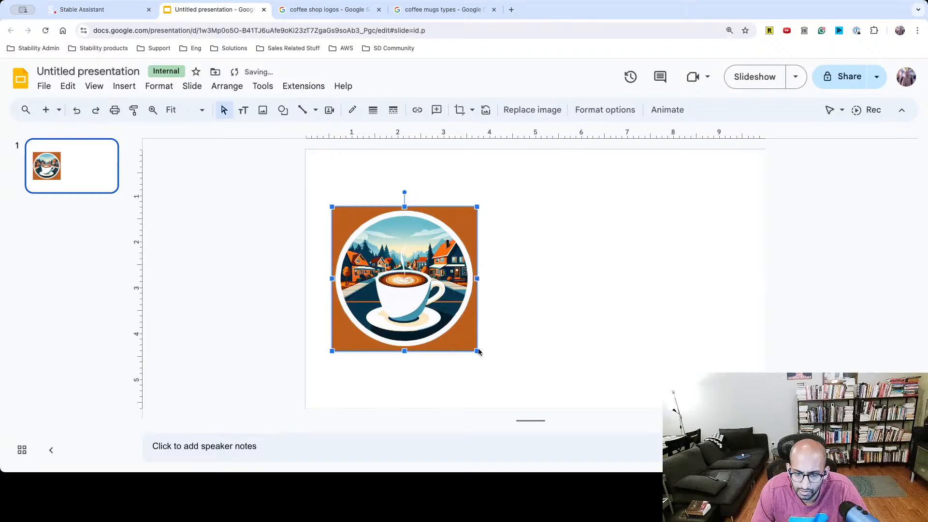
pyautogui.moveTo(479, 352); pyautogui.dragTo(534, 408)
pyautogui.moveTo(443, 285); pyautogui.dragTo(401, 257)
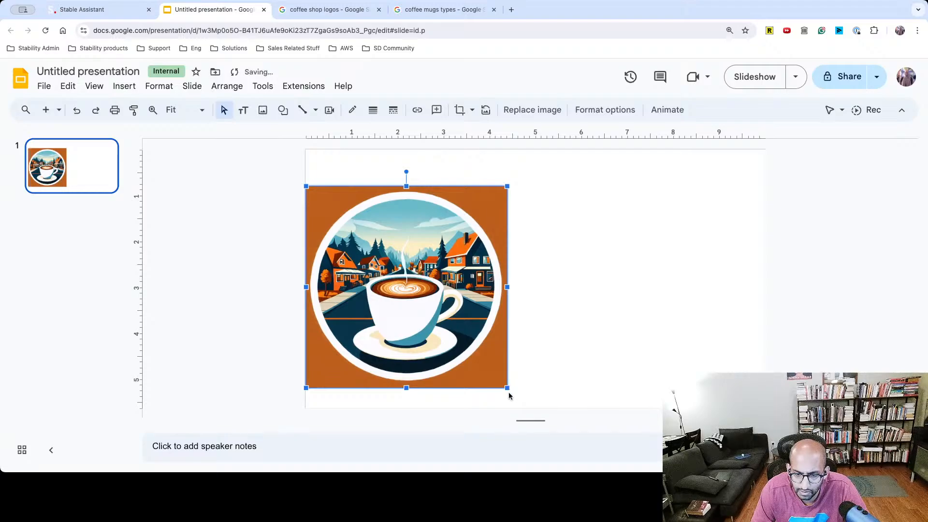
pyautogui.moveTo(508, 388); pyautogui.dragTo(523, 410)
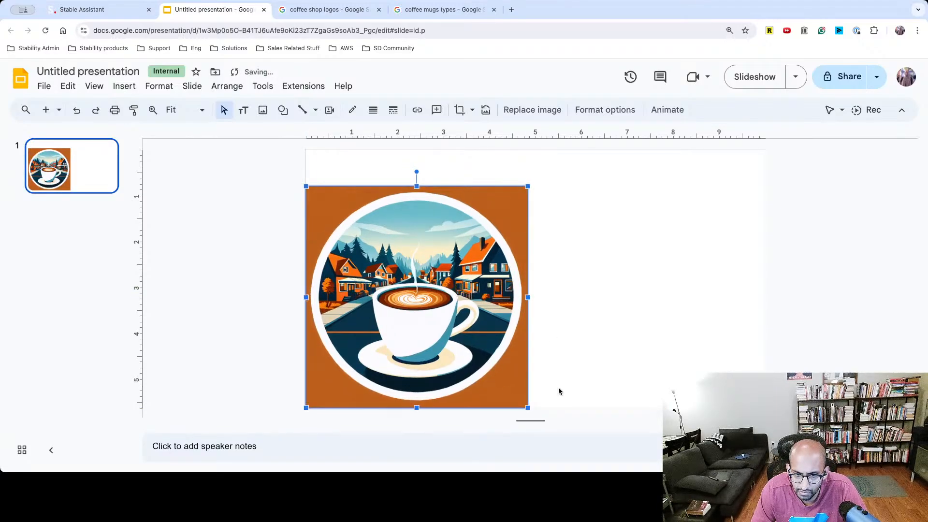
pyautogui.moveTo(528, 407); pyautogui.dragTo(486, 348)
pyautogui.moveTo(450, 315); pyautogui.dragTo(428, 306)
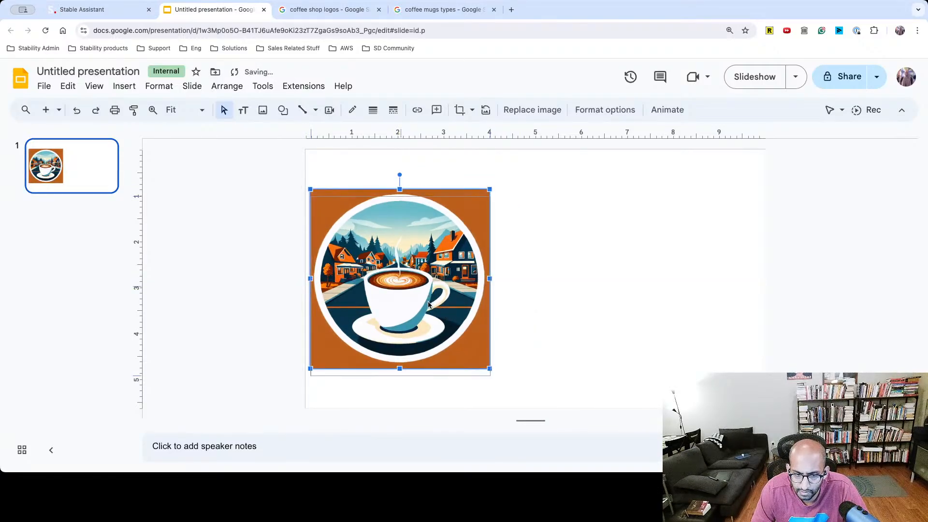
pyautogui.click(594, 304)
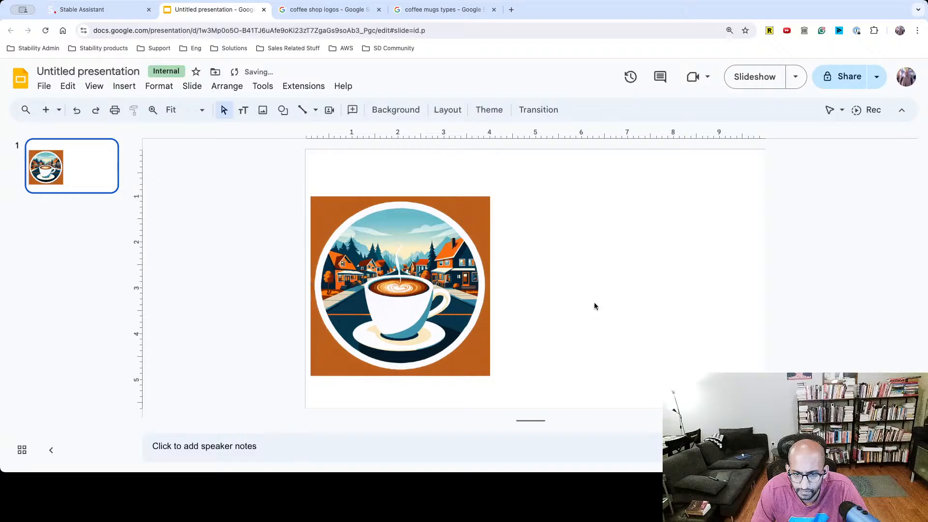
# Switch to Stable Assistant, then enlarge and copy the orange coffee cup logo with the big city skyline.
pyautogui.hotkey('ctrl', 'Tab')
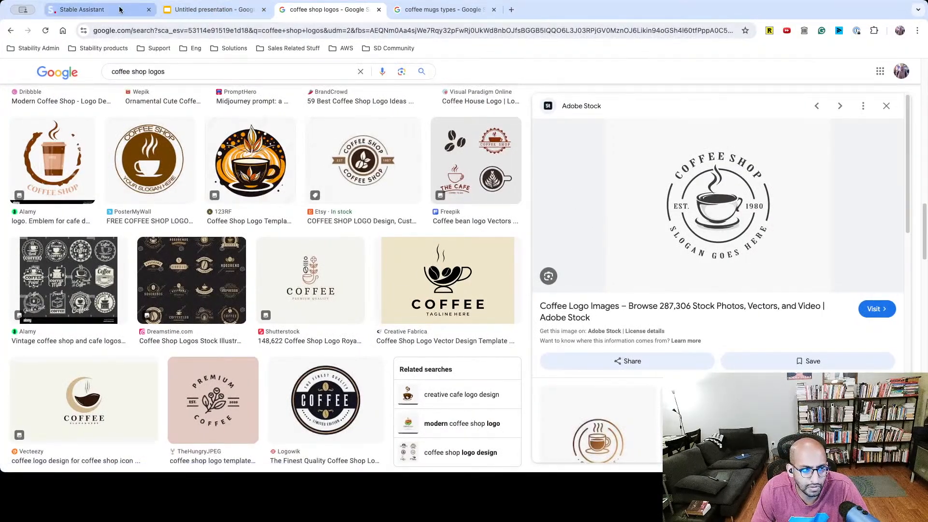
pyautogui.click(87, 9)
pyautogui.click(385, 252)
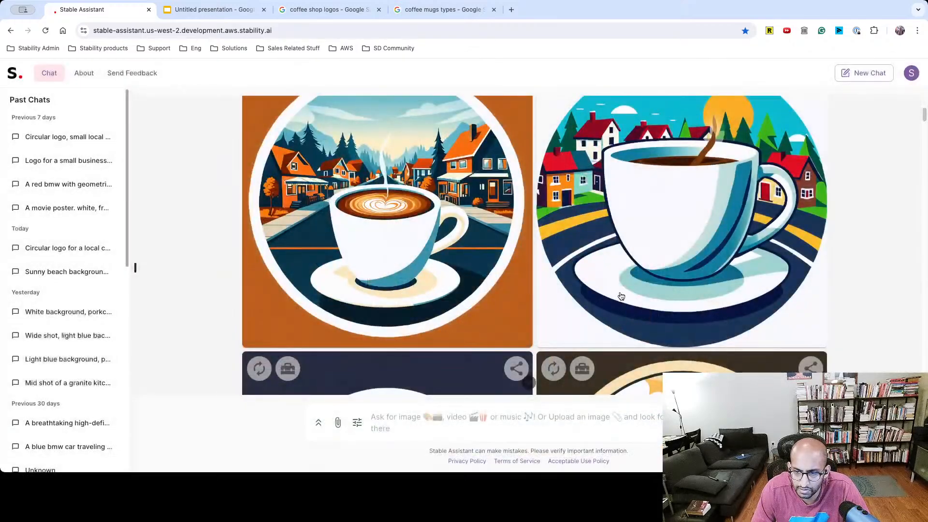
pyautogui.scroll(-3, 395, 203)
pyautogui.scroll(-10, 394, 203)
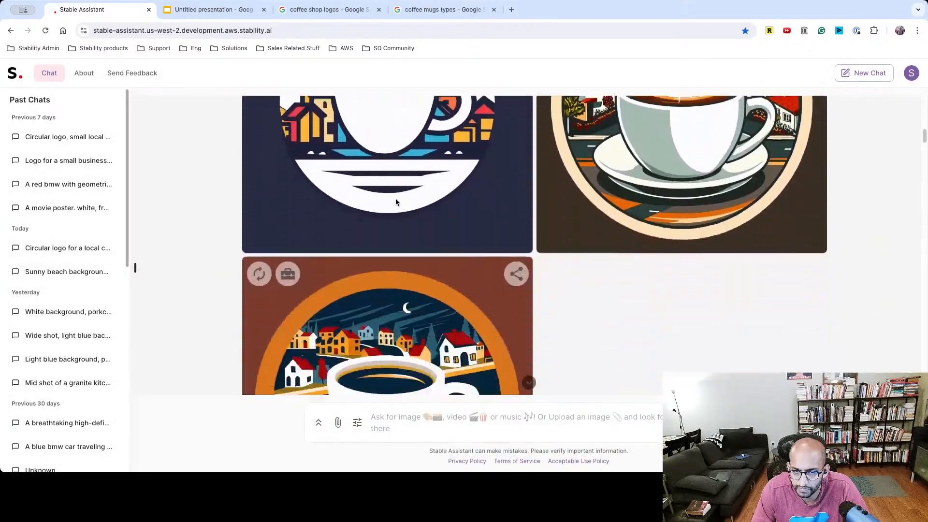
pyautogui.scroll(-15, 396, 202)
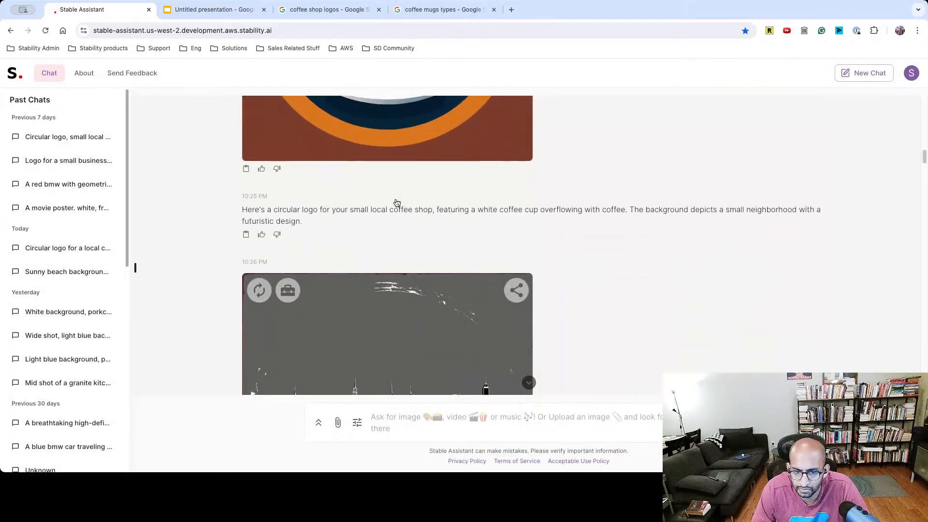
pyautogui.click(396, 199)
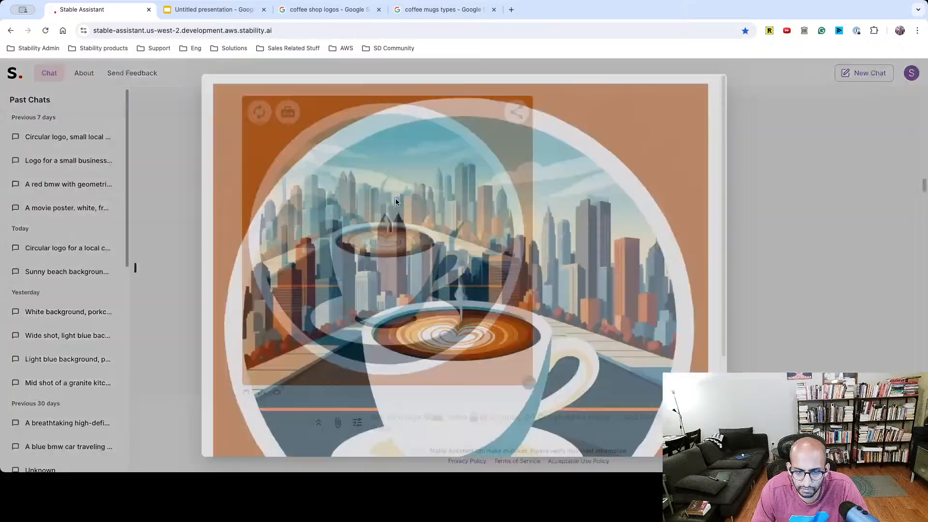
# Paste the skyline logo into the Google Slides presentation, shrink it to about 3 inches wide and place it beside the village logo.
pyautogui.click(212, 10)
pyautogui.press('super+v')
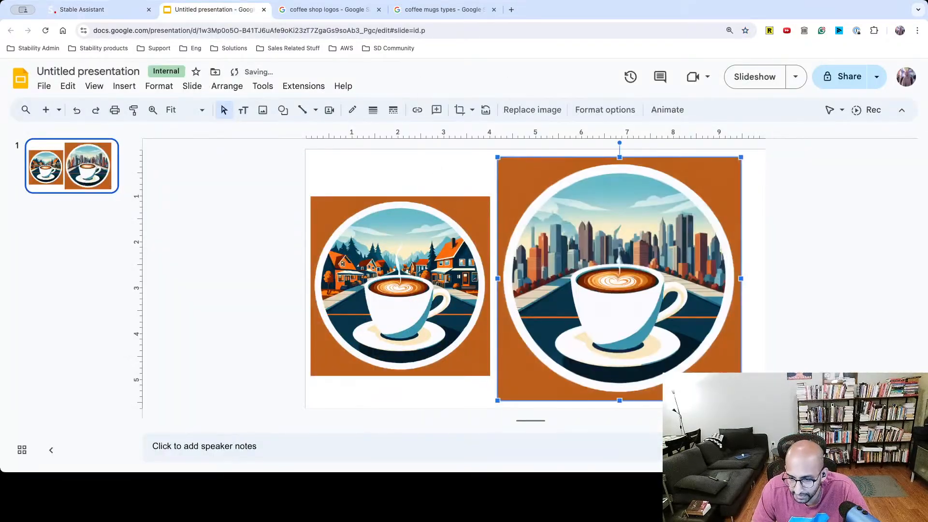
pyautogui.moveTo(741, 400); pyautogui.dragTo(636, 296)
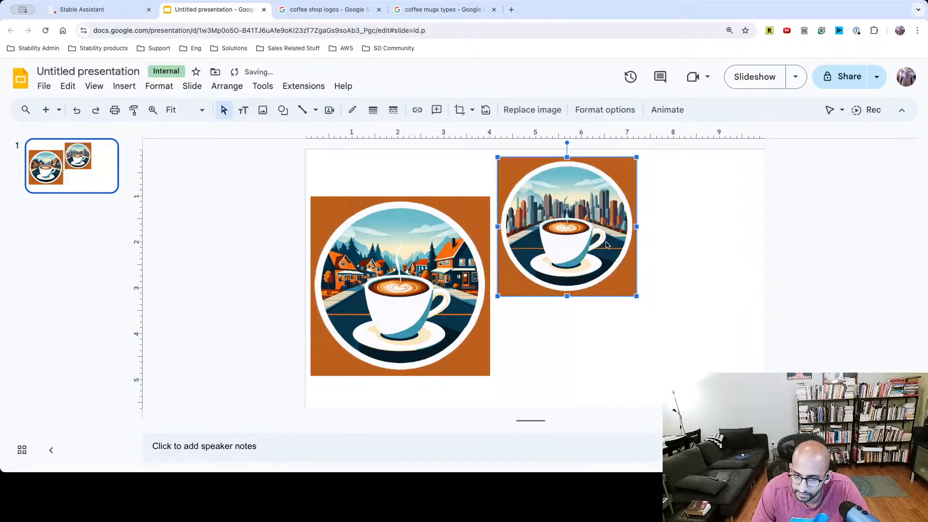
pyautogui.moveTo(606, 243); pyautogui.dragTo(604, 279)
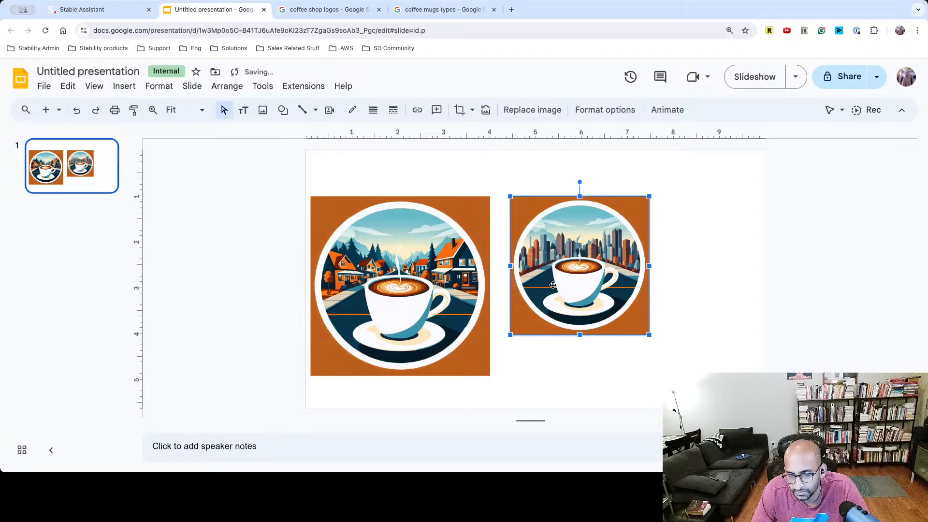
# Shrink the village logo to about 3.1 inches wide with the skyline logo close beside it, and preview the slide in full screen.
pyautogui.click(421, 324)
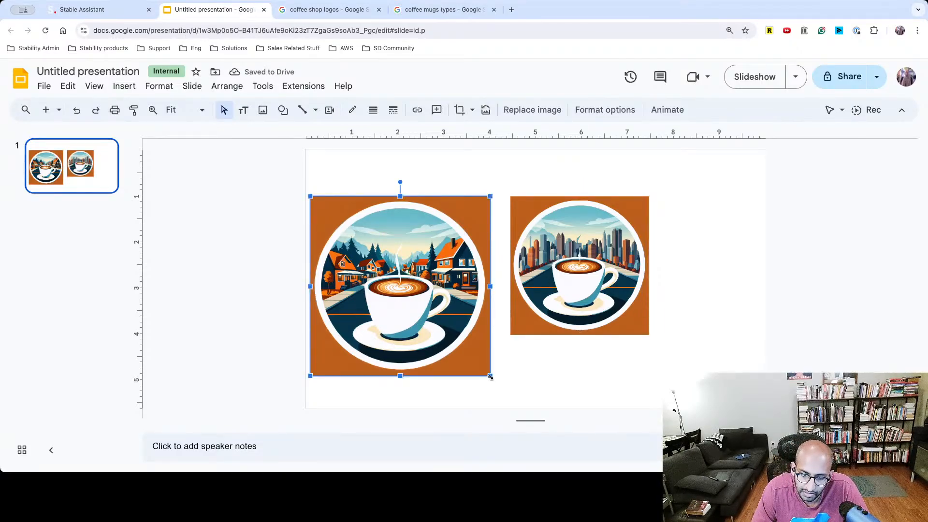
pyautogui.moveTo(490, 376); pyautogui.dragTo(452, 338)
pyautogui.moveTo(586, 263); pyautogui.dragTo(556, 274)
pyautogui.click(537, 383)
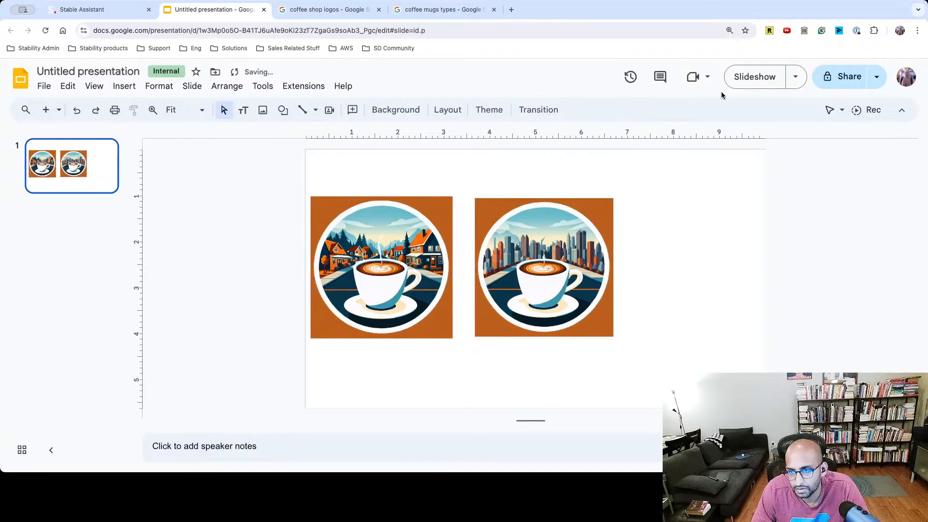
pyautogui.click(753, 77)
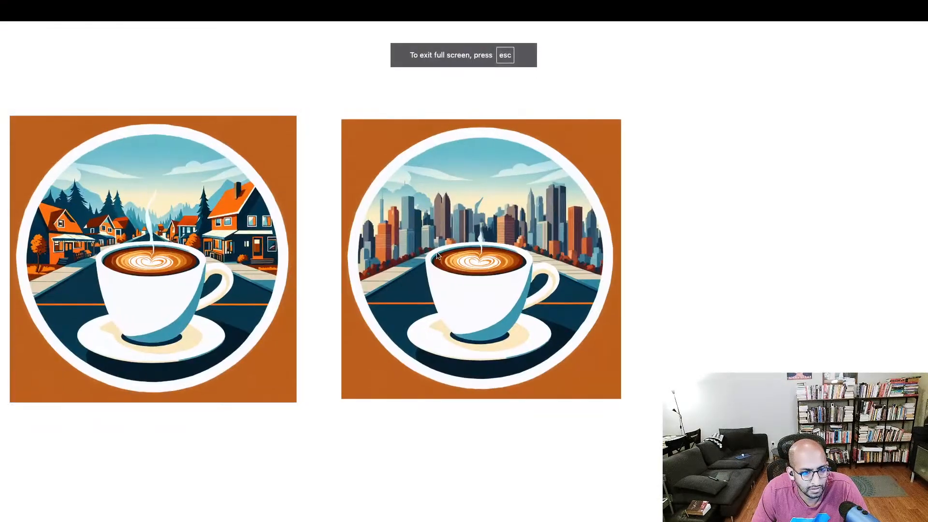
pyautogui.press('Escape')
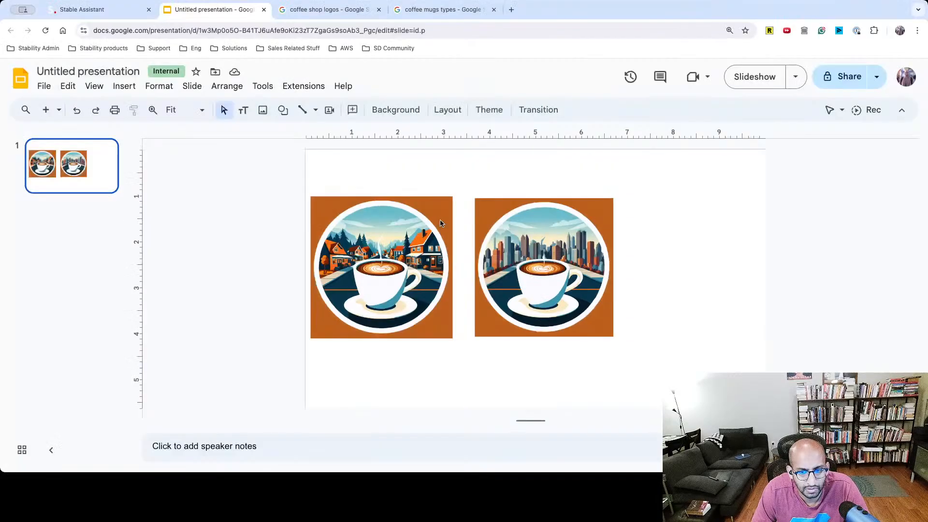
# Switch to Stable Assistant, close the enlarged skyline logo, and enlarge and copy its zoomed-out version.
pyautogui.click(132, 14)
pyautogui.scroll(-3, 374, 245)
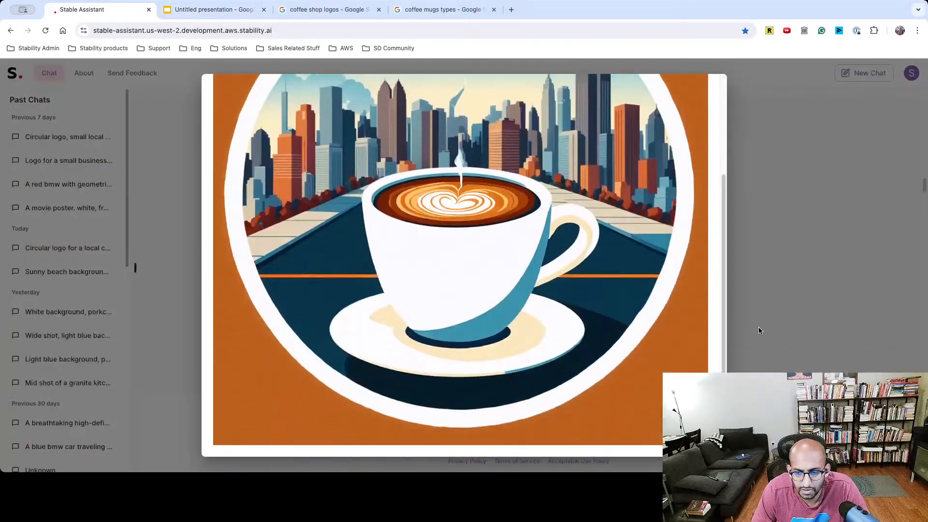
pyautogui.click(756, 325)
pyautogui.scroll(2, 532, 357)
pyautogui.scroll(5, 531, 357)
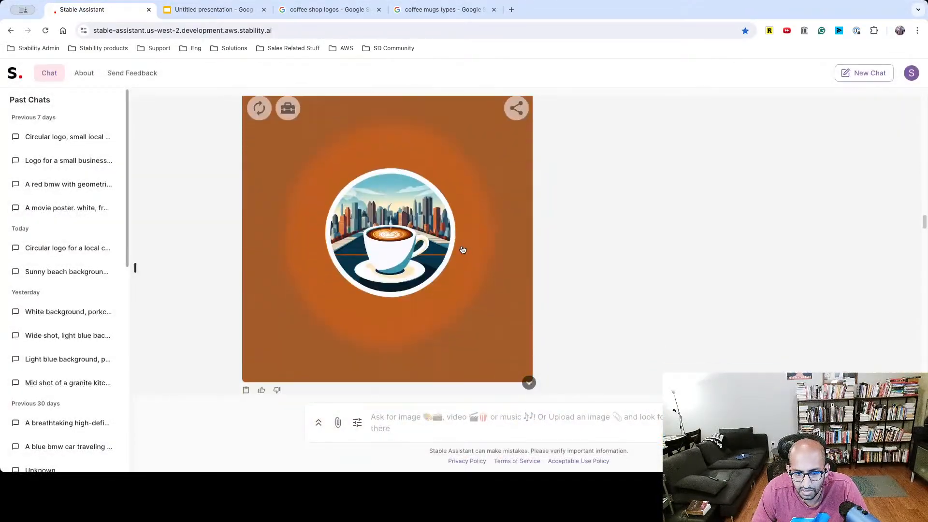
pyautogui.click(462, 249)
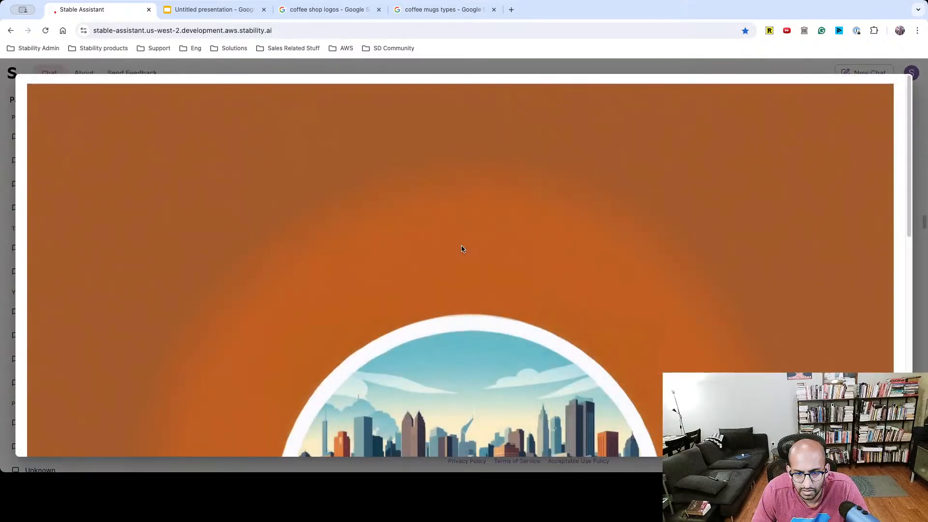
# Paste the zoomed-out logo into the Google Slides presentation and align its top edge with the other two logos.
pyautogui.click(220, 14)
pyautogui.hotkey('ctrl', 'v')
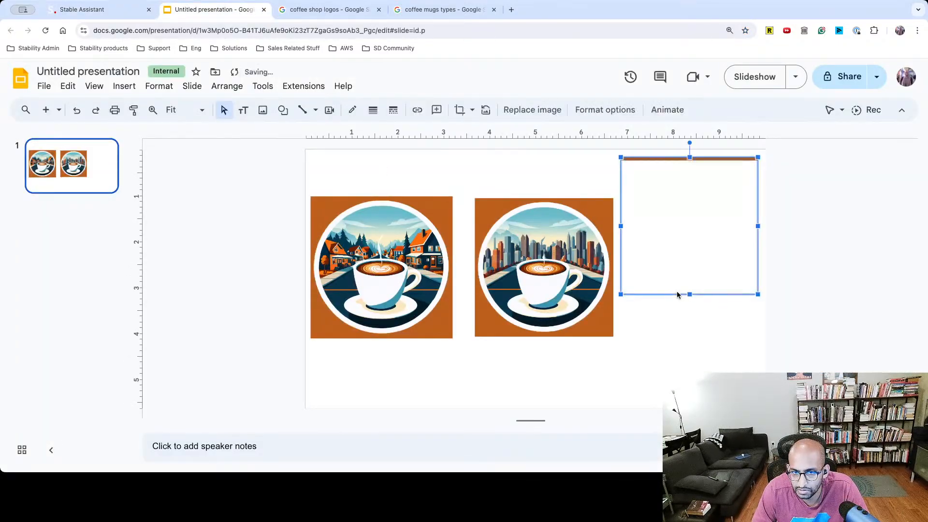
pyautogui.moveTo(710, 271); pyautogui.dragTo(711, 311)
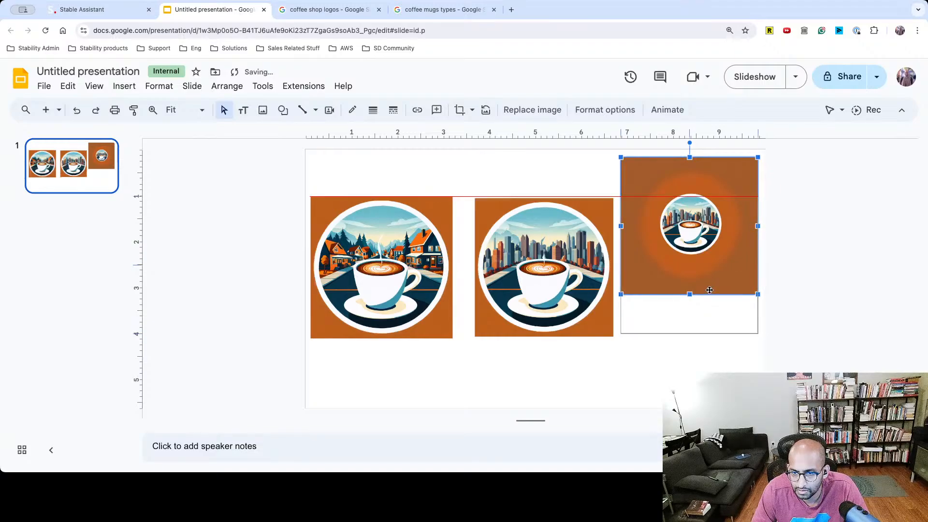
# Even out the gaps between the three logos by nudging the two skyline versions left, and move the village logo slightly down.
pyautogui.click(582, 289)
pyautogui.moveTo(583, 289); pyautogui.dragTo(575, 288)
pyautogui.moveTo(686, 277); pyautogui.dragTo(681, 277)
pyautogui.click(669, 354)
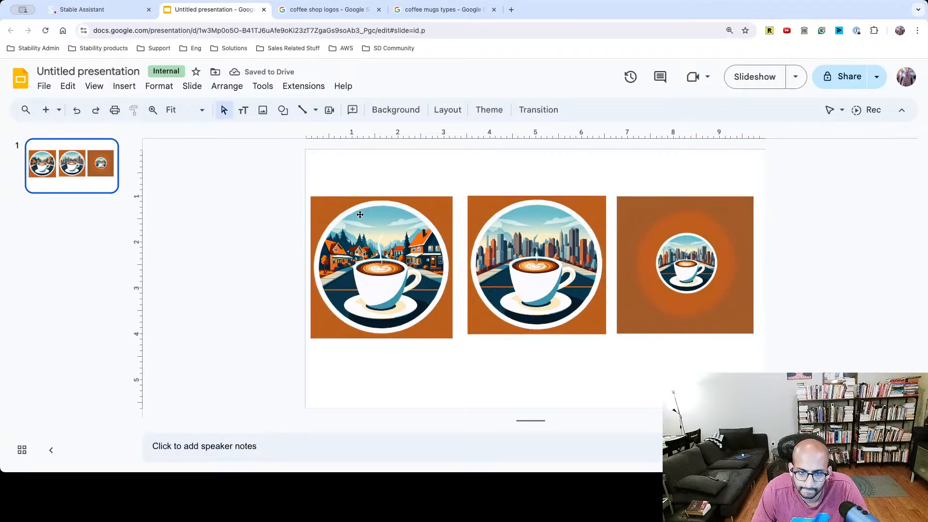
pyautogui.moveTo(360, 214); pyautogui.dragTo(358, 226)
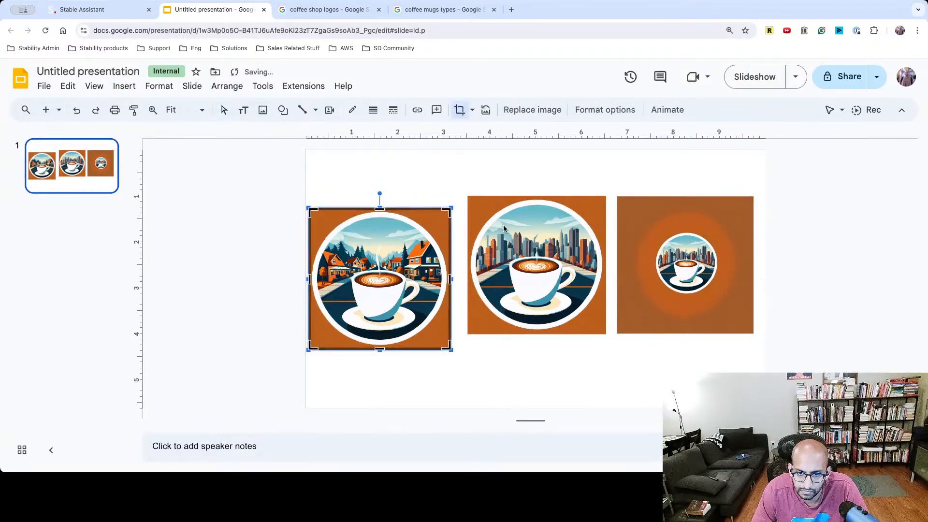
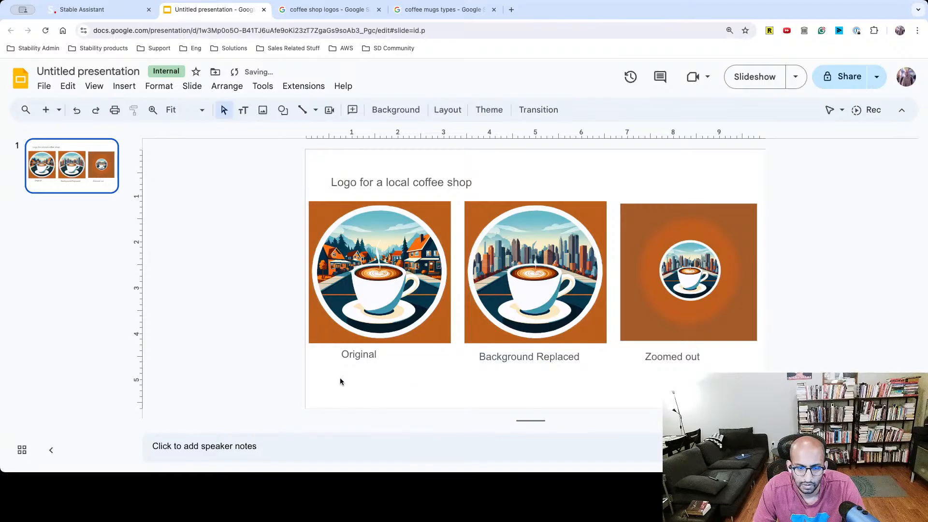
# Add a wide text box below the logo captions with the bold text "Prompt:".
pyautogui.click(243, 110)
pyautogui.moveTo(357, 383); pyautogui.dragTo(689, 404)
pyautogui.hotkey('ctrl', 'b')
pyautogui.write('Promp')
pyautogui.press('BackSpace')
pyautogui.write('opt')
pyautogui.press('BackSpace')
pyautogui.write(':')
pyautogui.press('BackSpace')
pyautogui.write('t:')
pyautogui.press('BackSpace')
pyautogui.press('BackSpace')
pyautogui.press('BackSpace')
pyautogui.write('pt:')
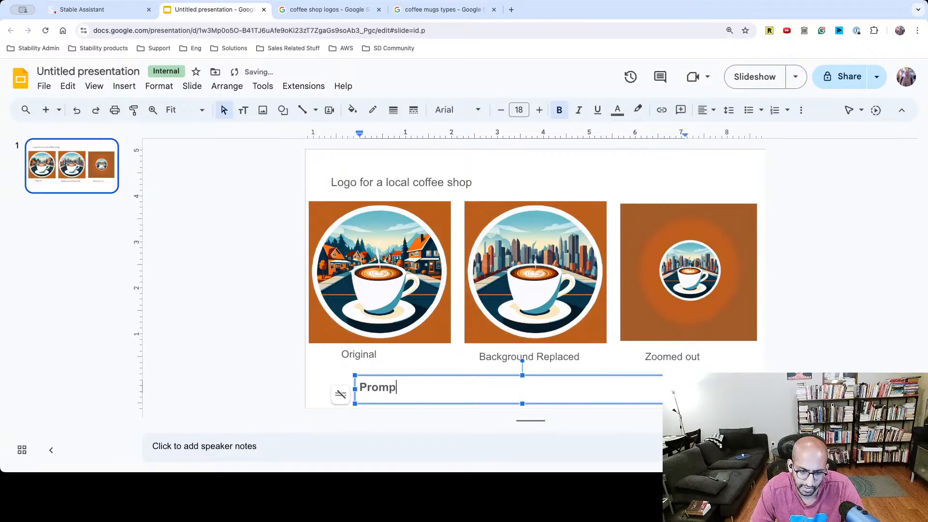
# Copy the original circular logo prompt from the start of the Stable Assistant chat and paste it after "Prompt:" on the slide.
pyautogui.click(97, 9)
pyautogui.click(919, 77)
pyautogui.scroll(15, 538, 213)
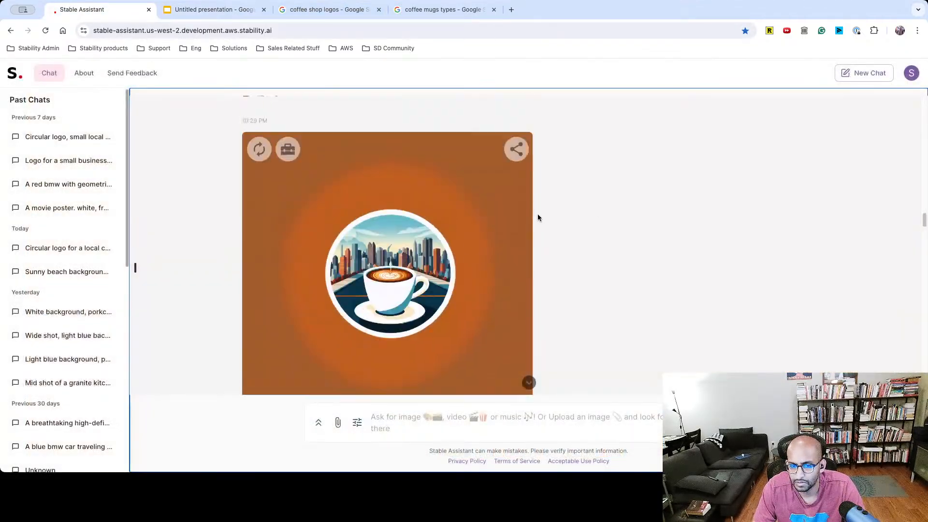
pyautogui.scroll(10, 538, 214)
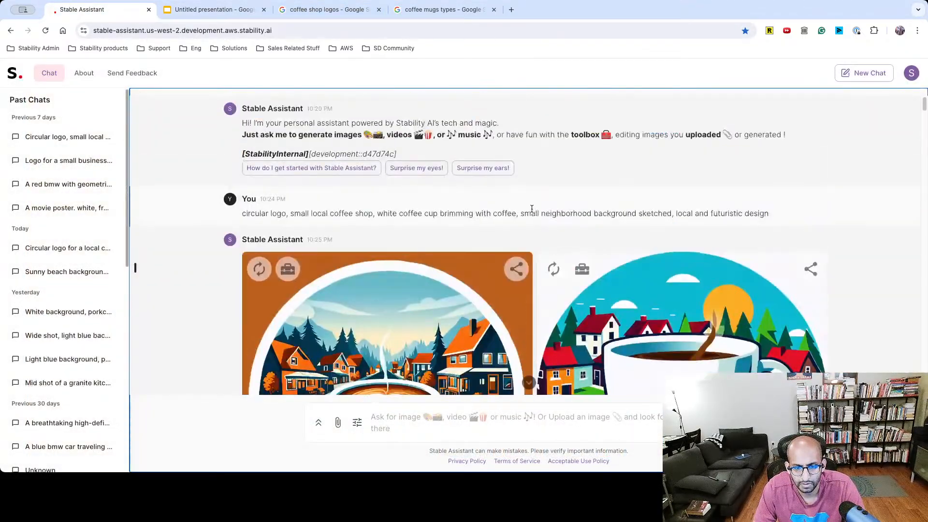
pyautogui.tripleClick(295, 211)
pyautogui.press('super+c')
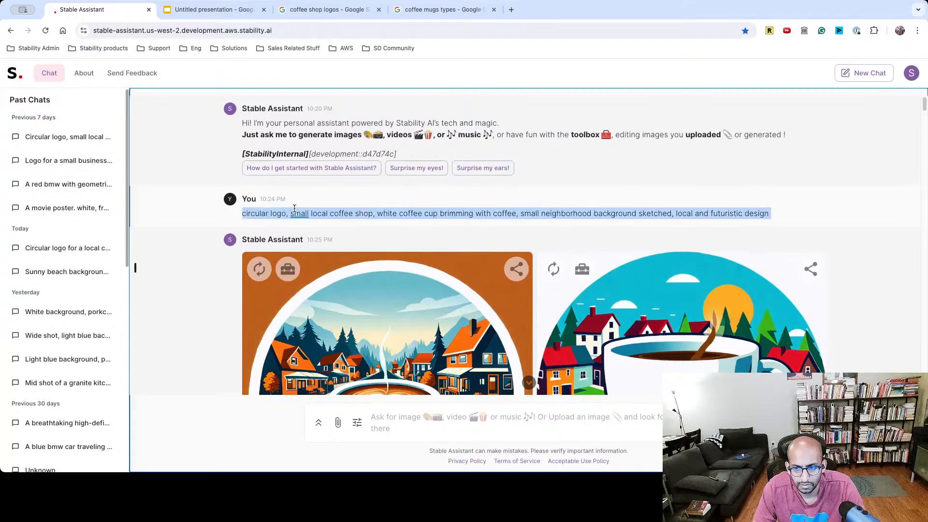
pyautogui.click(179, 13)
pyautogui.press('super+v')
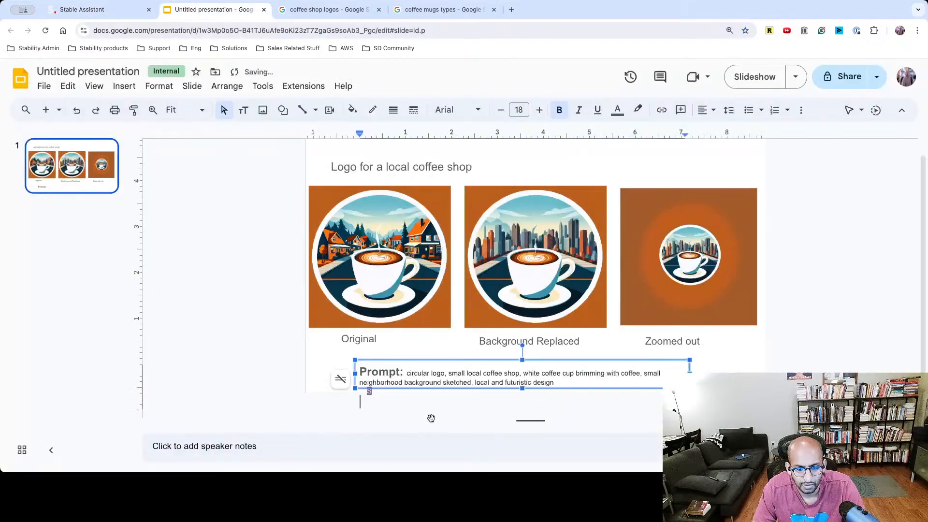
# Reduce the font size of the "Prompt:" label to roughly match the pasted prompt text.
pyautogui.moveTo(403, 371); pyautogui.dragTo(359, 372)
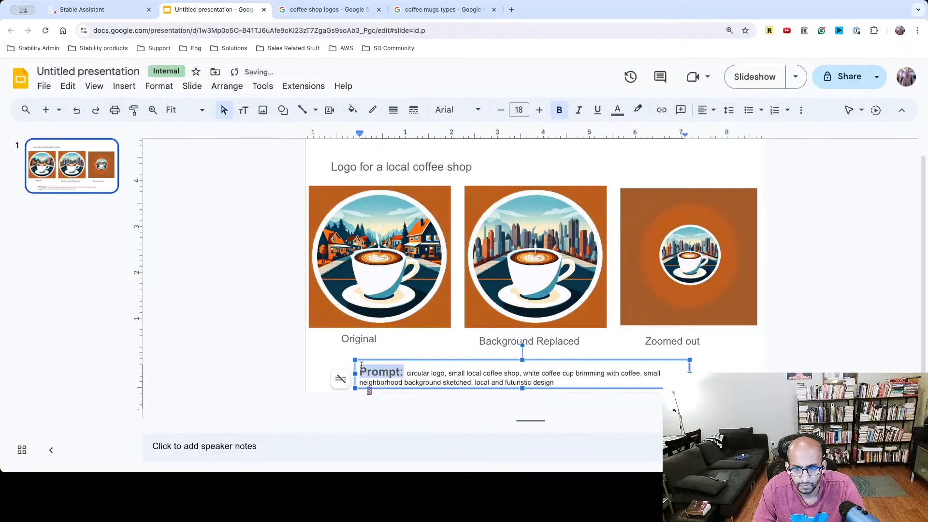
pyautogui.doubleClick(498, 110)
pyautogui.tripleClick(497, 111)
pyautogui.click(498, 111)
# Make the pasted prompt text bold and italic, and nudge its text box up by about 0.1 inch.
pyautogui.moveTo(392, 373); pyautogui.dragTo(573, 382)
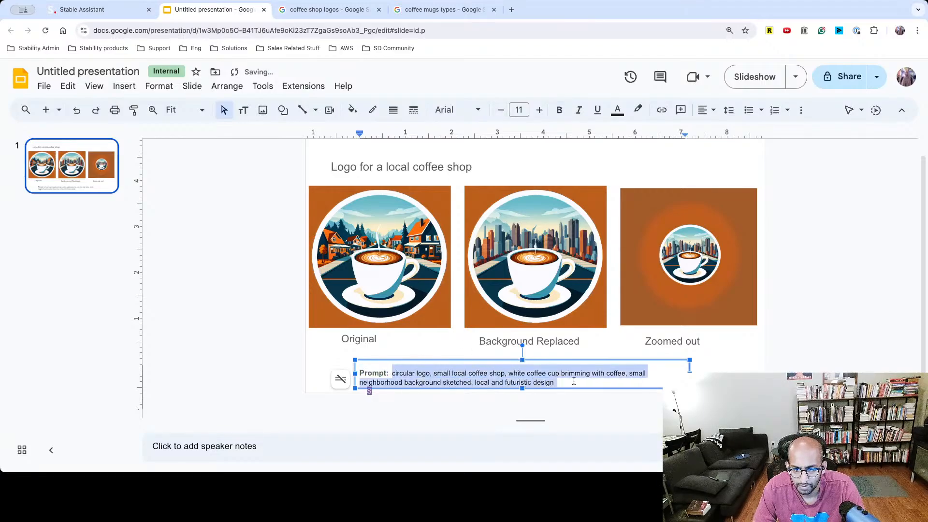
pyautogui.hotkey('ctrl', 'b')
pyautogui.hotkey('ctrl', 'i')
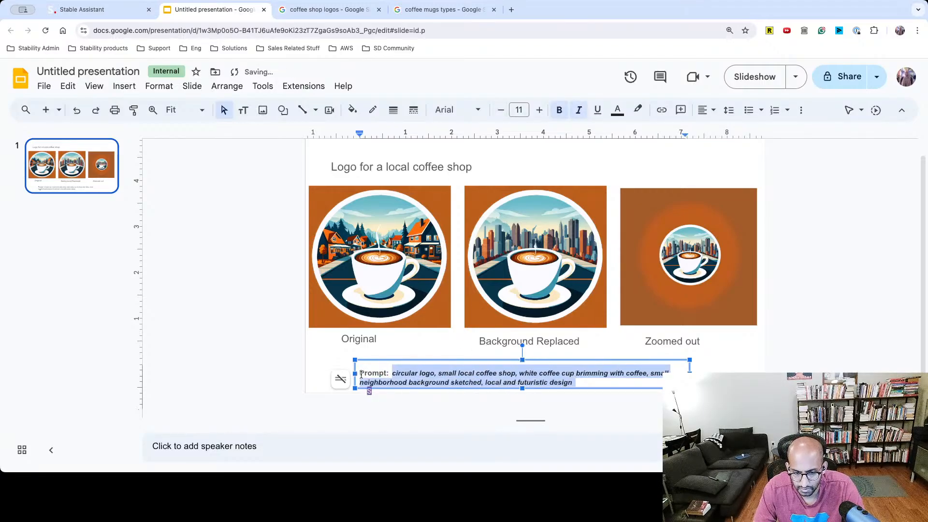
pyautogui.click(361, 375)
pyautogui.moveTo(394, 359); pyautogui.dragTo(394, 353)
pyautogui.click(707, 360)
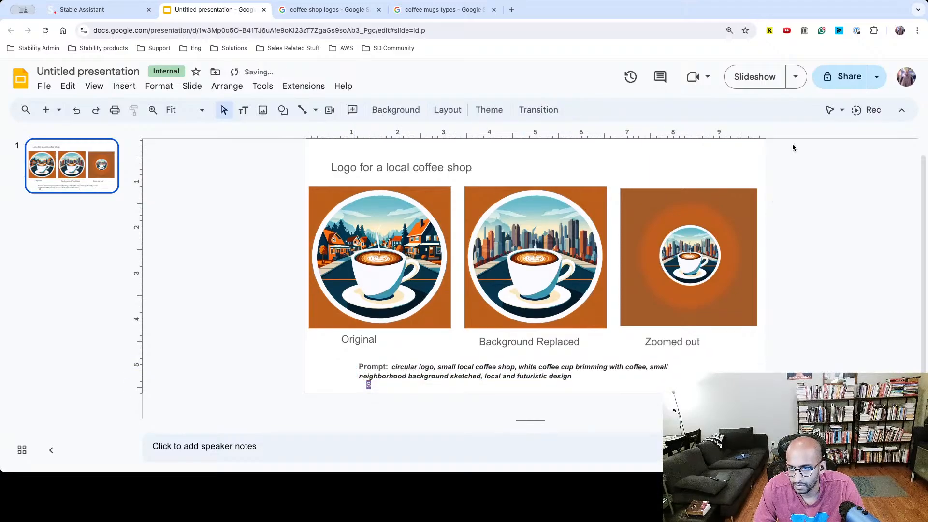
# Preview the coffee shop logo slide full screen, exit the preview, and add a new slide after it.
pyautogui.click(759, 77)
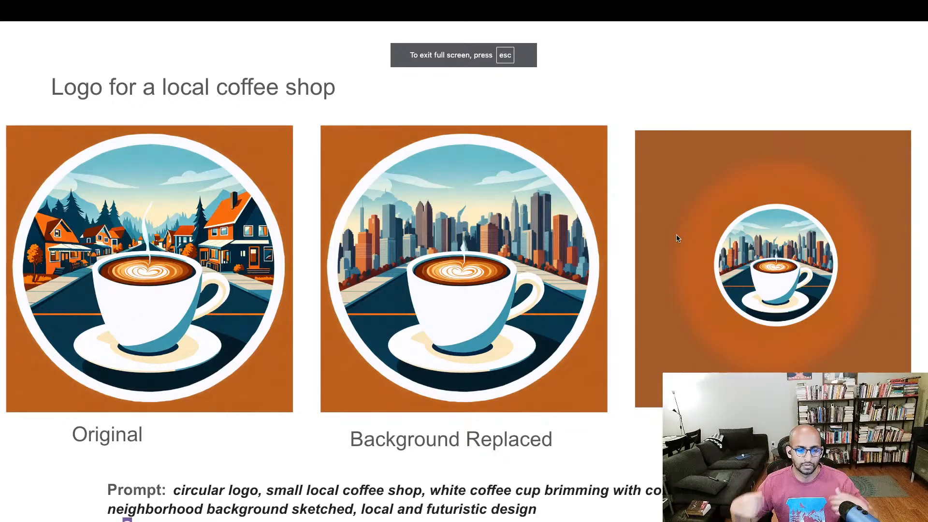
pyautogui.press('Escape')
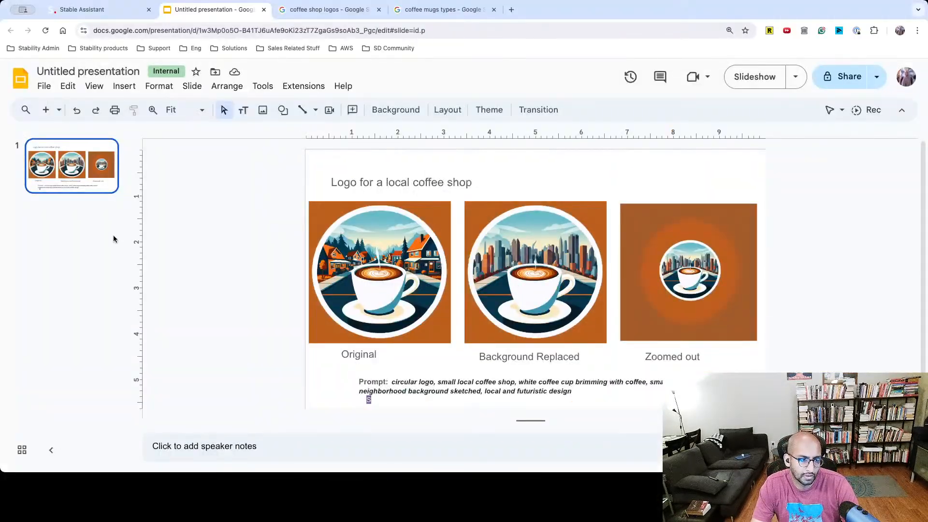
pyautogui.rightClick(73, 174)
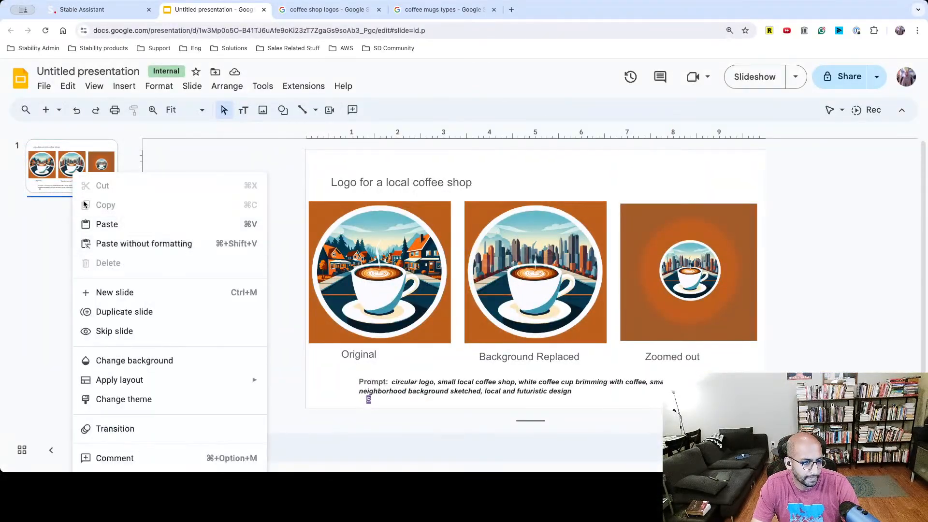
pyautogui.click(98, 292)
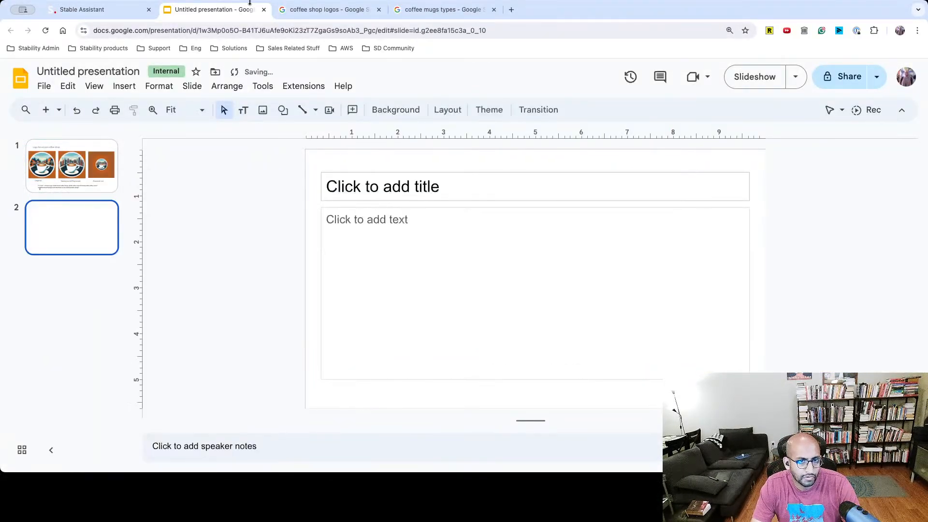
# Switch to Stable Assistant and start a new chat, ready for a fresh prompt.
pyautogui.click(104, 9)
pyautogui.click(177, 196)
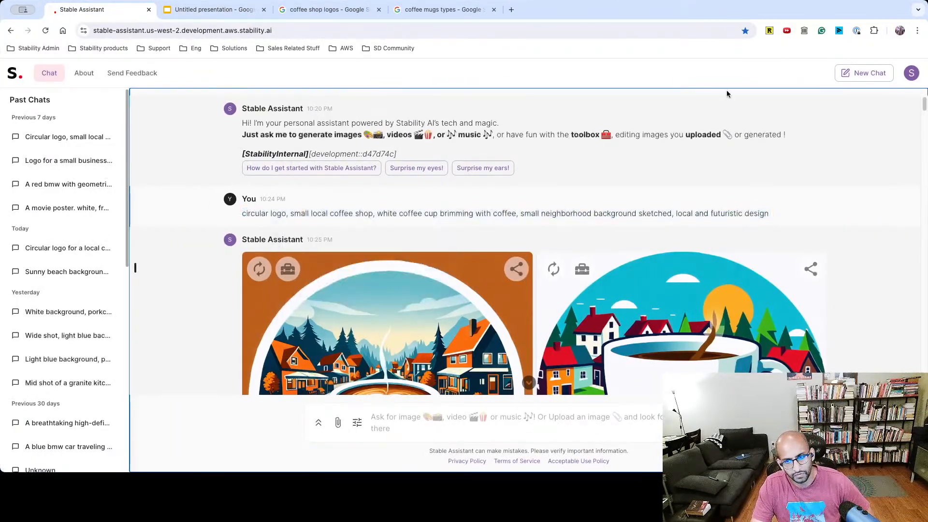
pyautogui.click(850, 79)
pyautogui.click(558, 292)
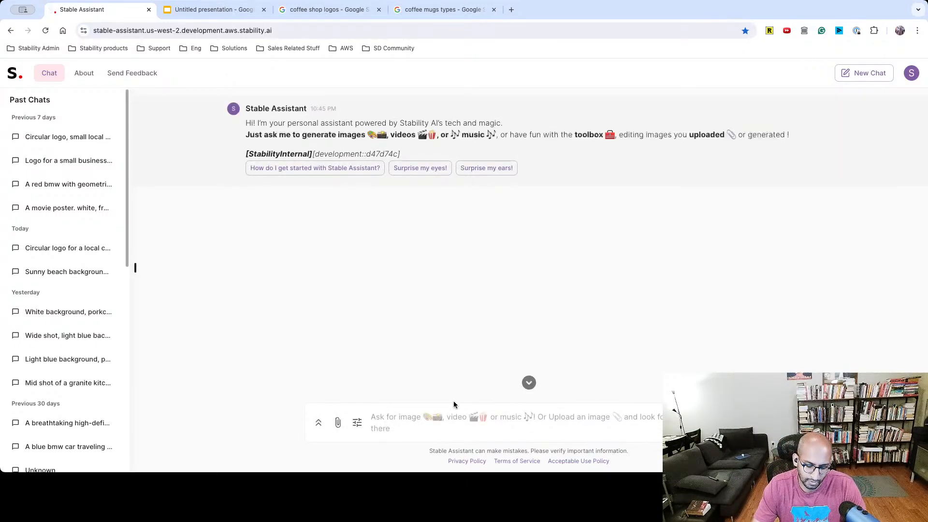
# Begin the image prompt with "circular logo, local community, black-owned bookstore," in the message field.
pyautogui.write('circular logo, local ')
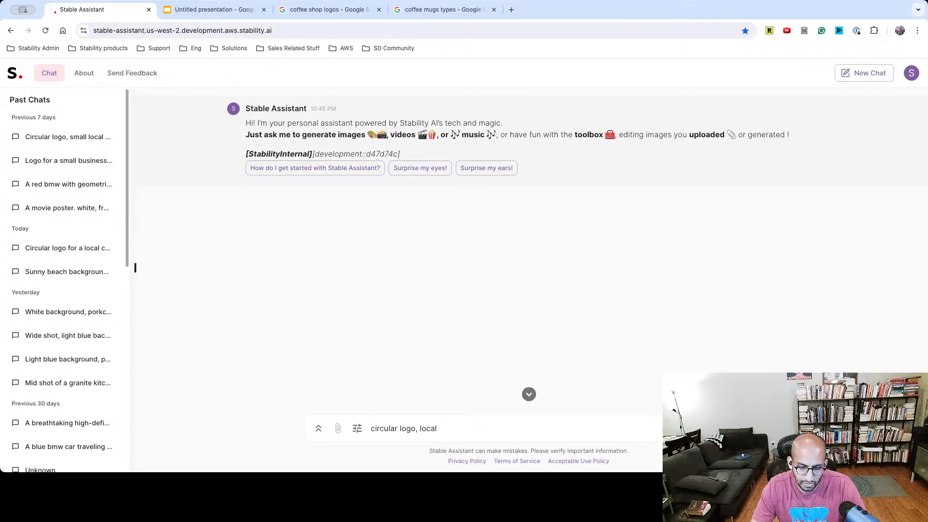
pyautogui.write('books')
pyautogui.hotkey('alt', 'BackSpace')
pyautogui.write('comunity')
pyautogui.press('BackSpace')
pyautogui.press('BackSpace')
pyautogui.press('BackSpace')
pyautogui.press('BackSpace')
pyautogui.press('BackSpace')
pyautogui.write('munity, black-owned bookstore ')
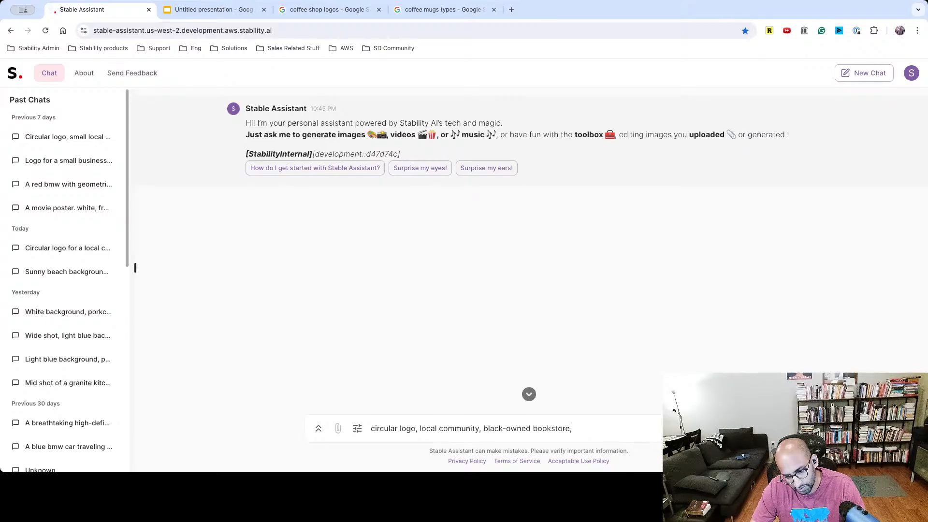
# Extend the bookstore logo prompt with "cozy, community,".
pyautogui.write('cozy, ci')
pyautogui.write('mmu')
pyautogui.write('nity based')
pyautogui.press('BackSpace')
pyautogui.press('BackSpace')
pyautogui.press('BackSpace')
pyautogui.press('BackSpace')
pyautogui.press('BackSpace')
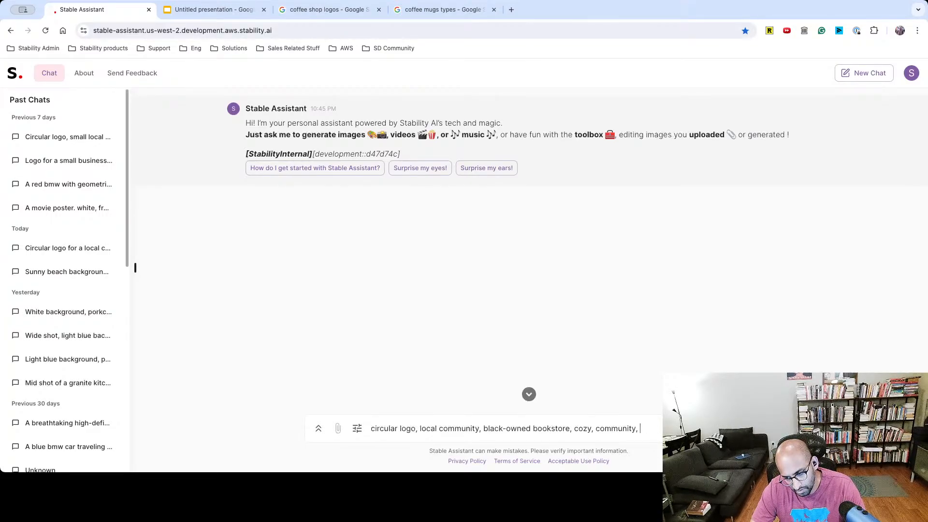
# Switch to the Google Images search, search for "bookstore logos", and browse the results for design ideas.
pyautogui.click(320, 10)
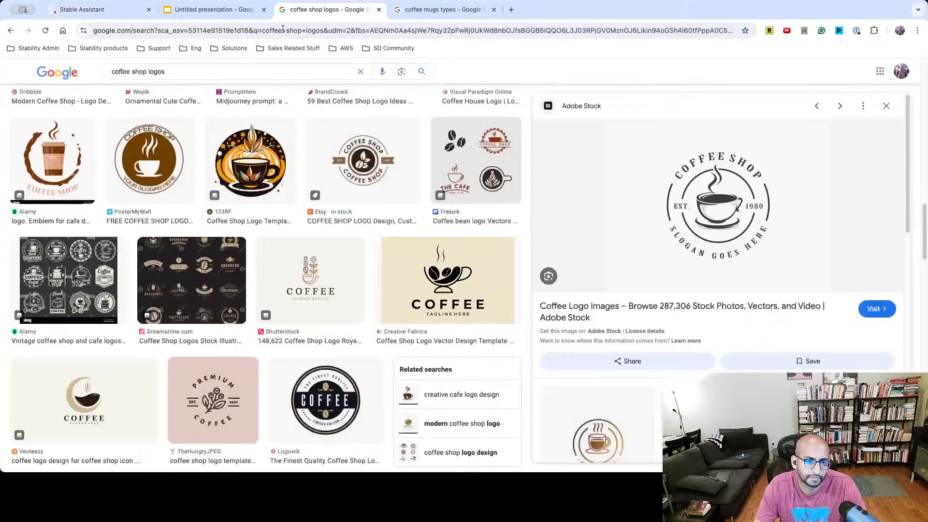
pyautogui.moveTo(142, 72); pyautogui.dragTo(112, 72)
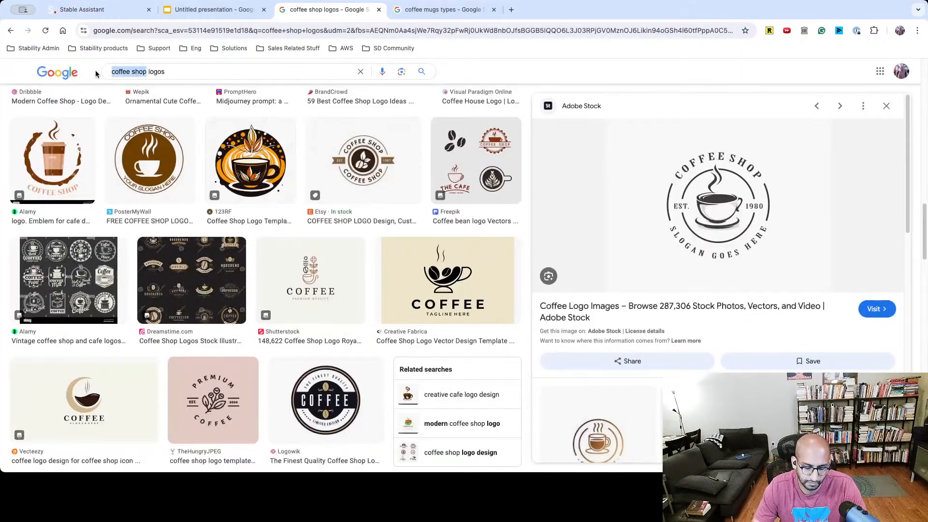
pyautogui.write('boos')
pyautogui.press('BackSpace')
pyautogui.write('kstore')
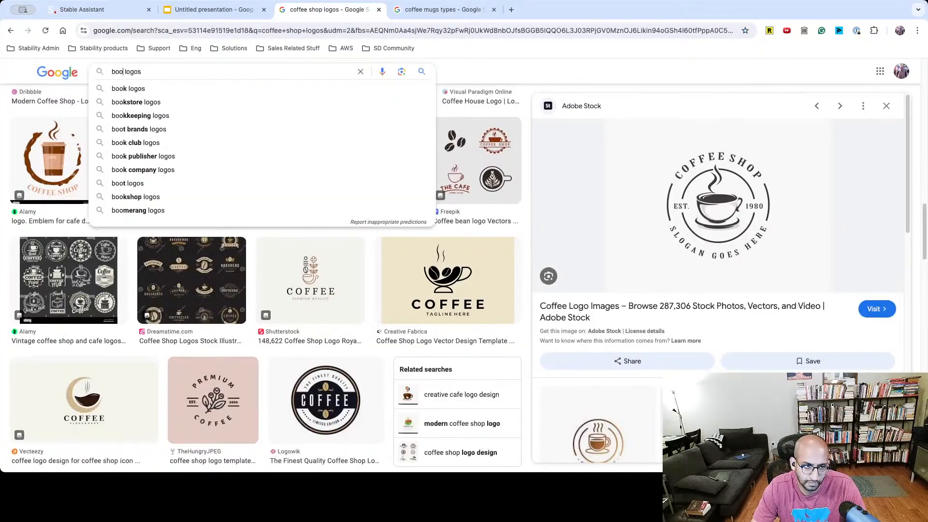
pyautogui.press('Return')
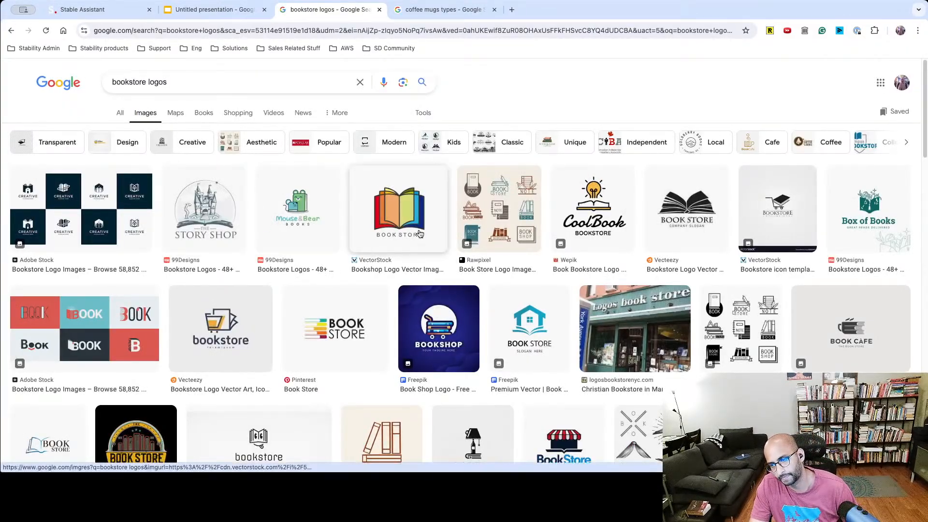
pyautogui.scroll(-2, 419, 234)
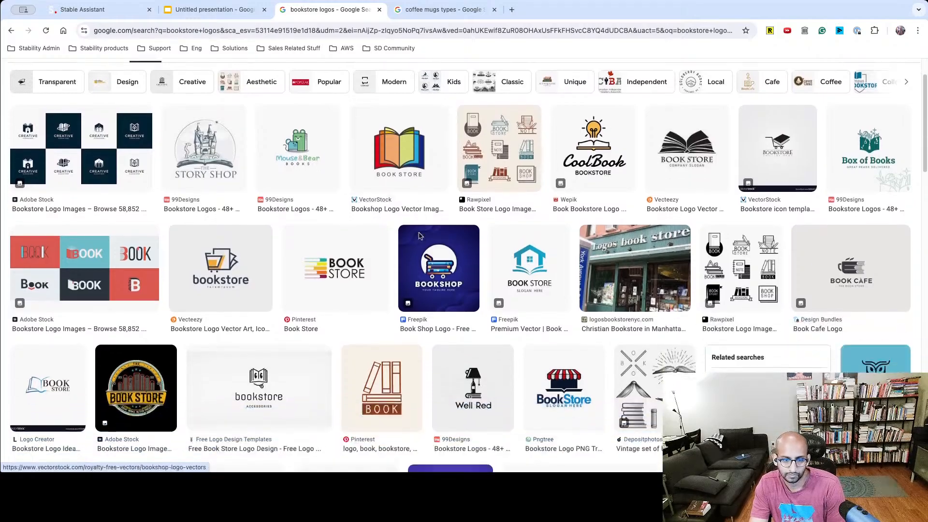
pyautogui.scroll(-3, 419, 238)
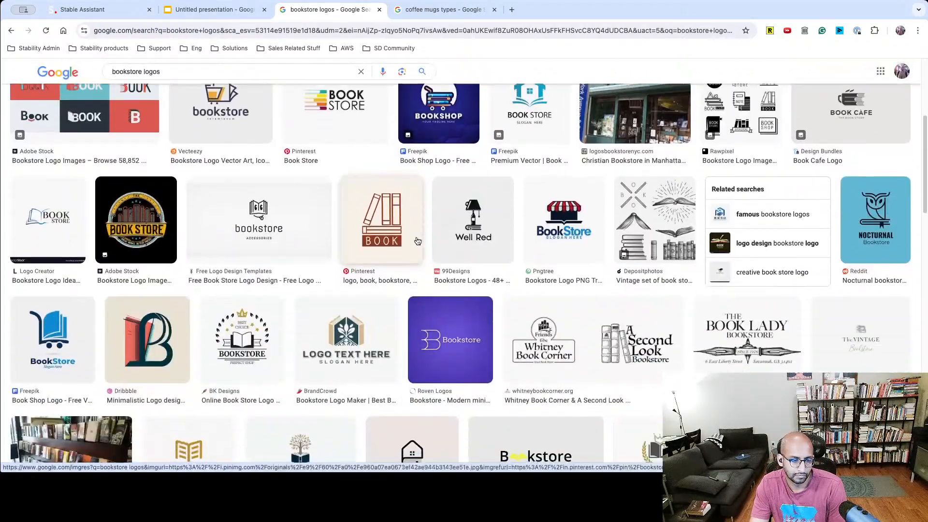
# Return to Stable Assistant, submit the bookstore logo prompt, and generate another version of the resulting image.
pyautogui.click(185, 15)
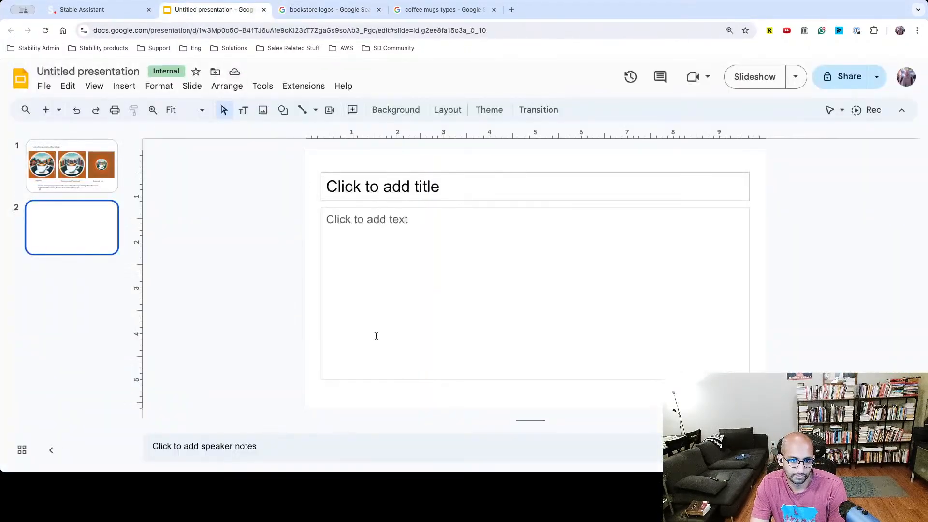
pyautogui.click(89, 9)
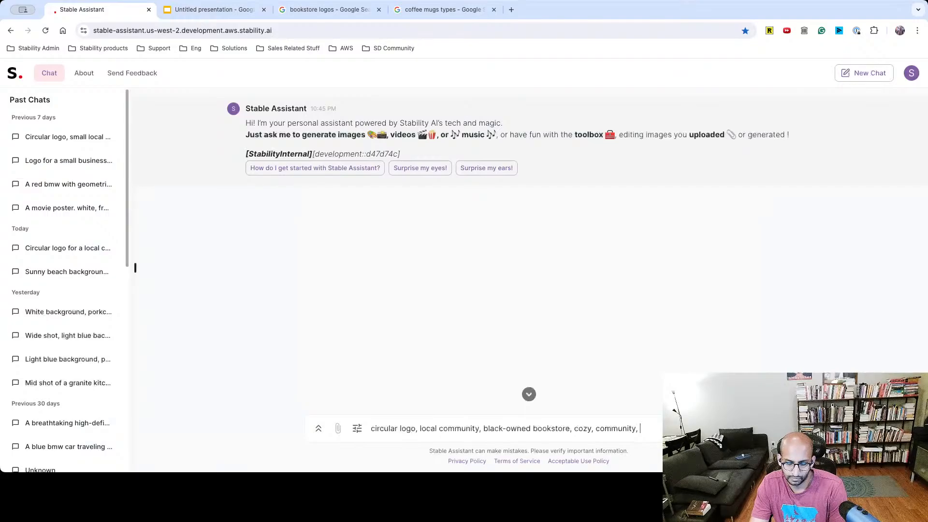
pyautogui.press('Return')
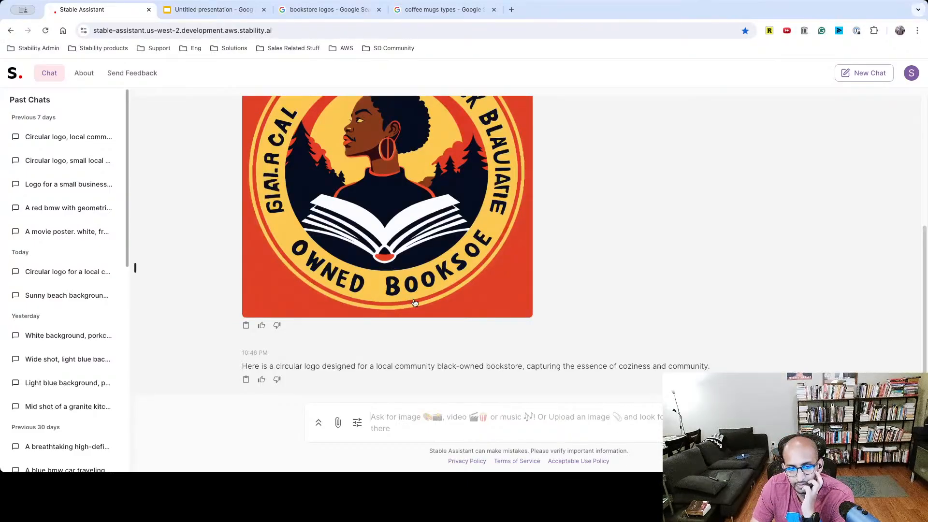
pyautogui.scroll(3, 381, 281)
pyautogui.scroll(-1, 381, 280)
pyautogui.click(259, 120)
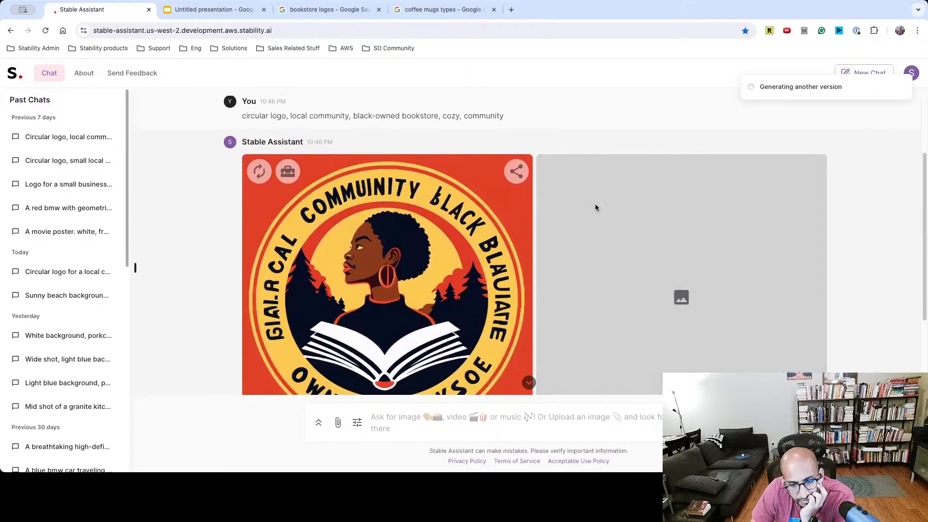
pyautogui.scroll(-3, 597, 202)
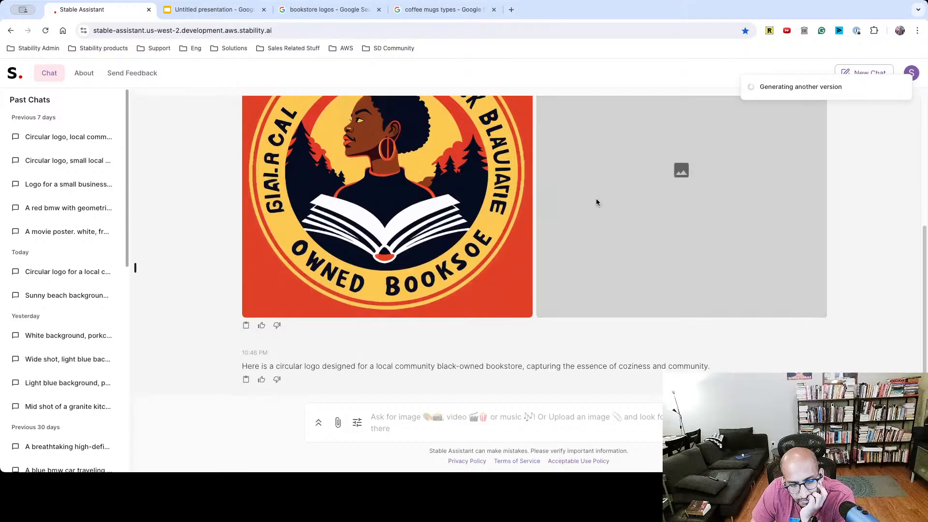
pyautogui.scroll(1, 698, 194)
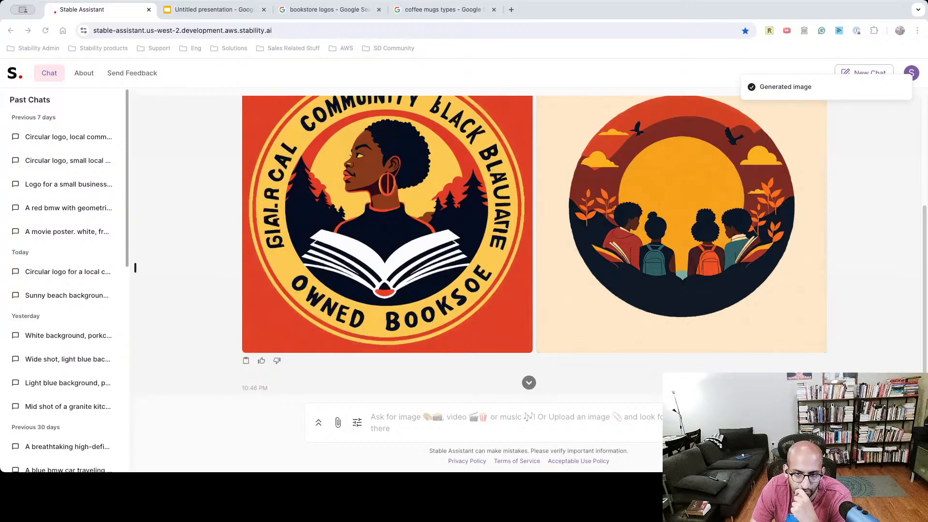
# Copy the submitted bookstore prompt into the message field and remove "cozy, community" from its end.
pyautogui.scroll(2, 505, 277)
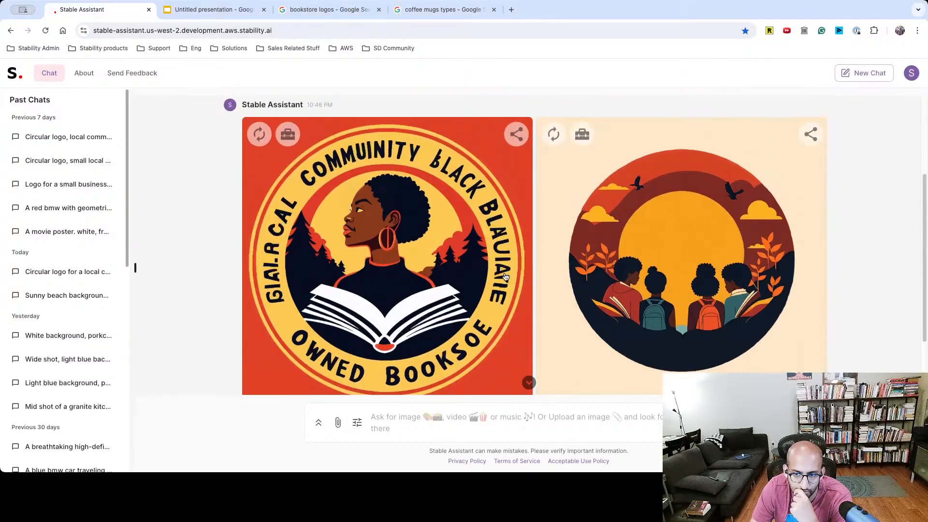
pyautogui.scroll(2, 279, 121)
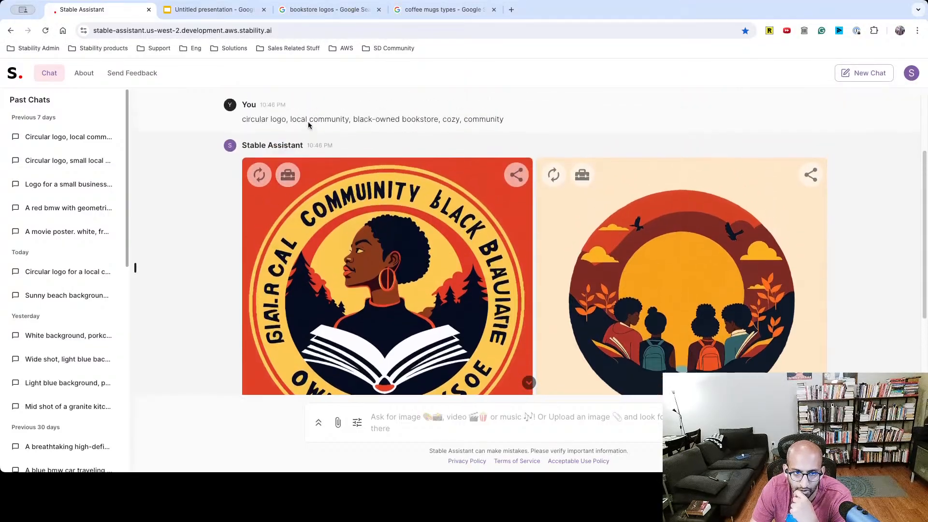
pyautogui.tripleClick(314, 137)
pyautogui.press('super+c')
pyautogui.click(513, 426)
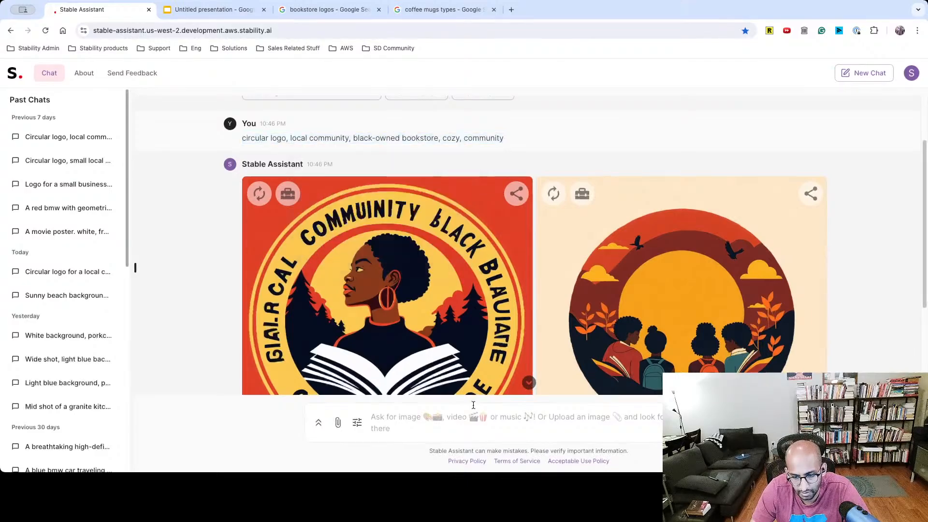
pyautogui.press('super+v')
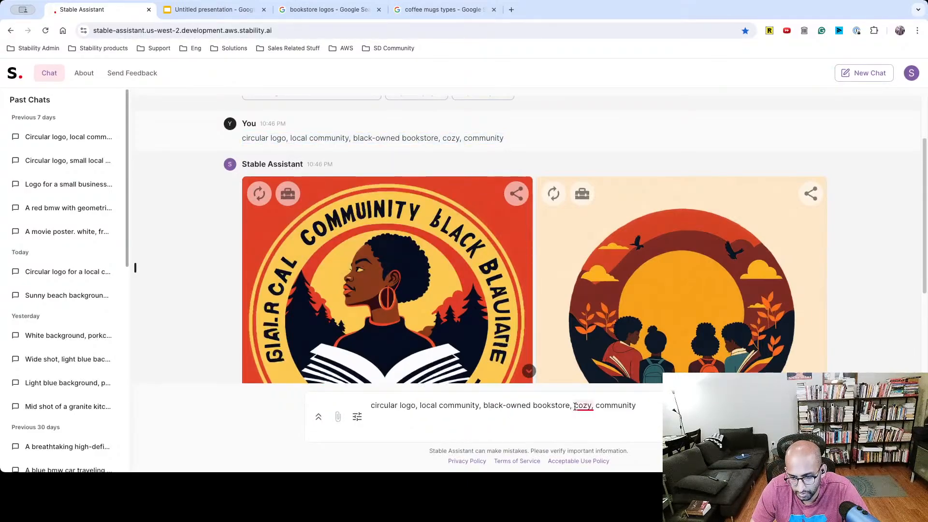
pyautogui.moveTo(572, 406); pyautogui.dragTo(637, 406)
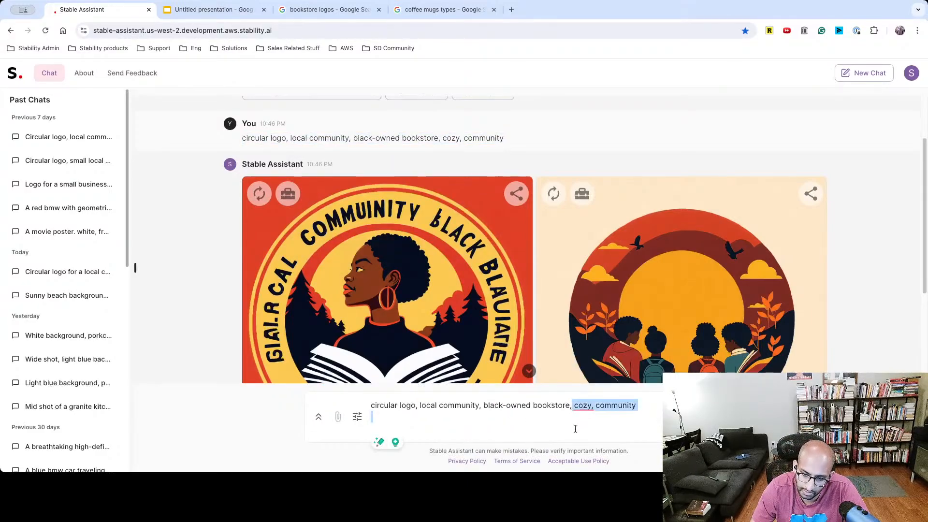
pyautogui.press('BackSpace')
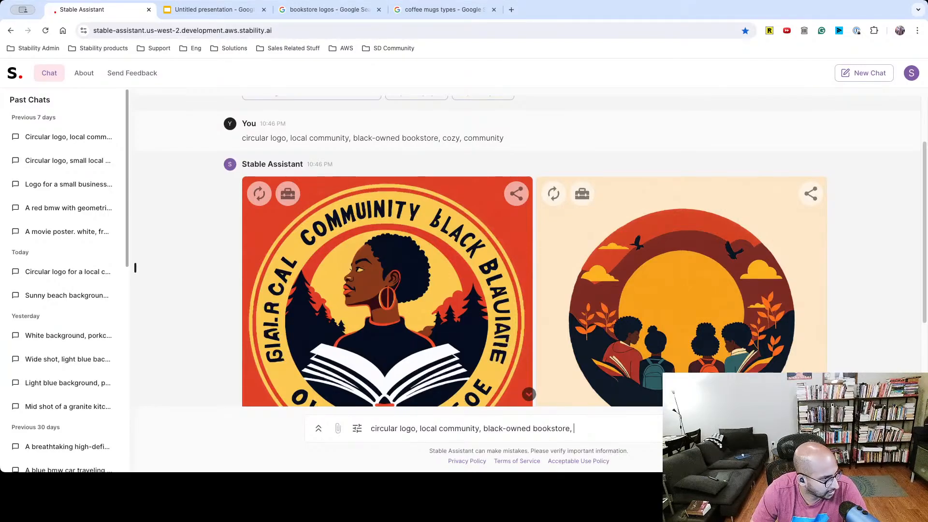
# Extend the bookstore logo prompt with "bookshelves, female reading a book, cozy, community".
pyautogui.write('book')
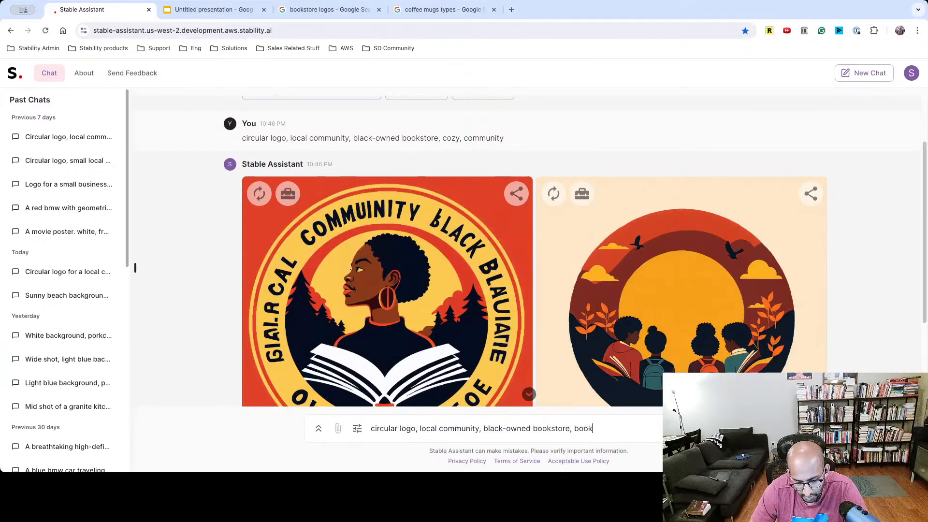
pyautogui.write('shelves, ')
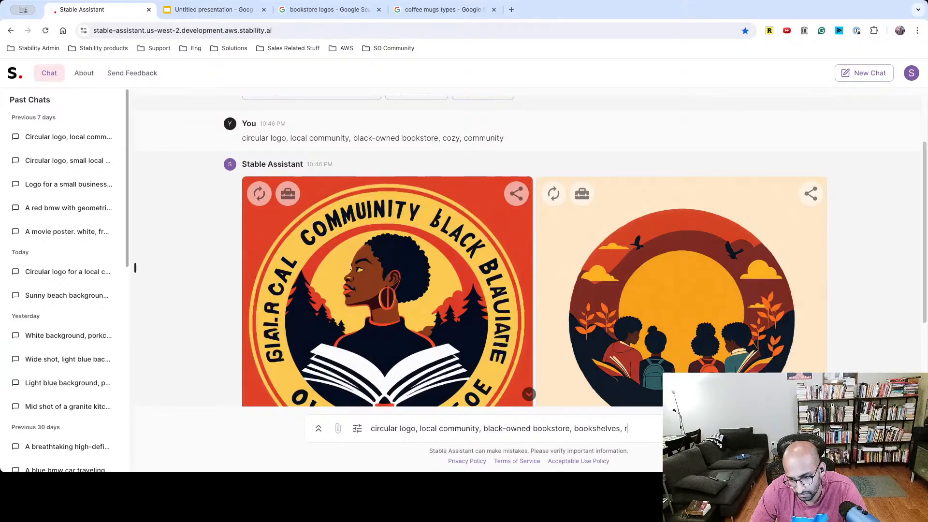
pyautogui.write('promin')
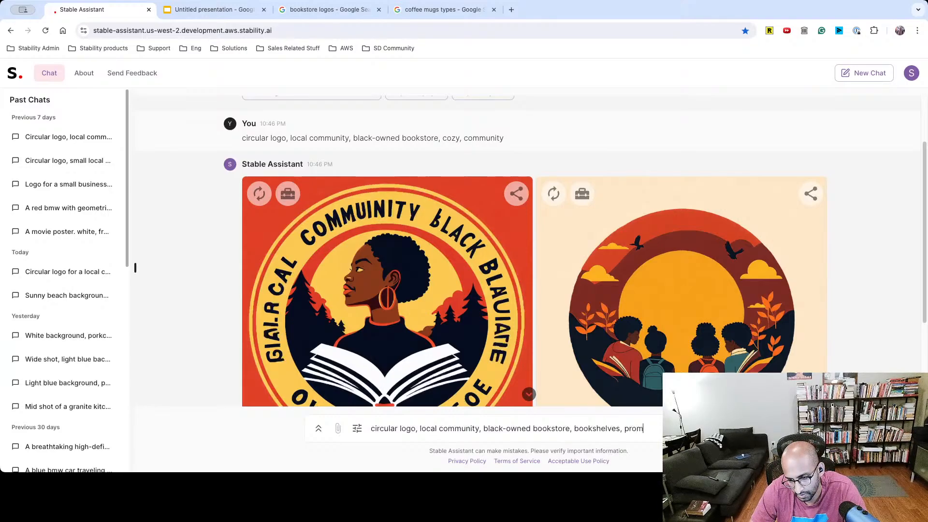
pyautogui.press('BackSpace')
pyautogui.press('BackSpace')
pyautogui.press('BackSpace')
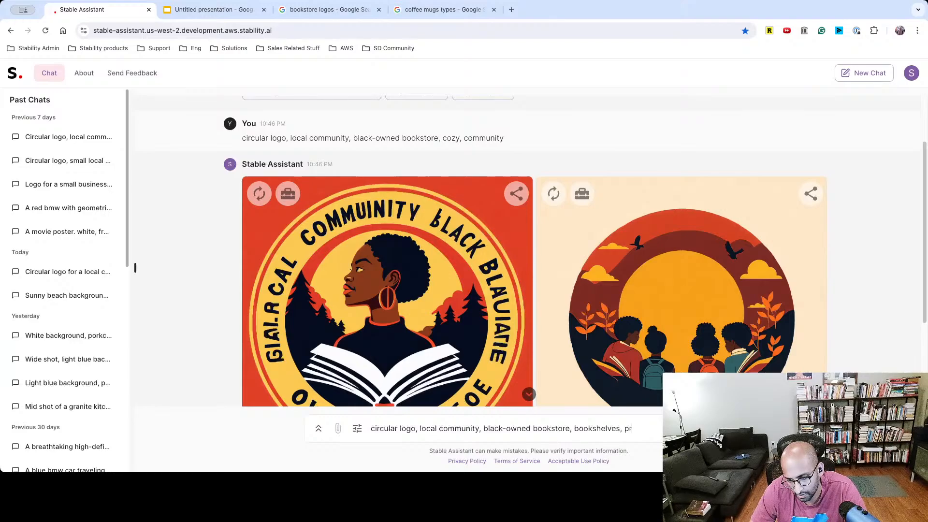
pyautogui.press('BackSpace')
pyautogui.write('female res')
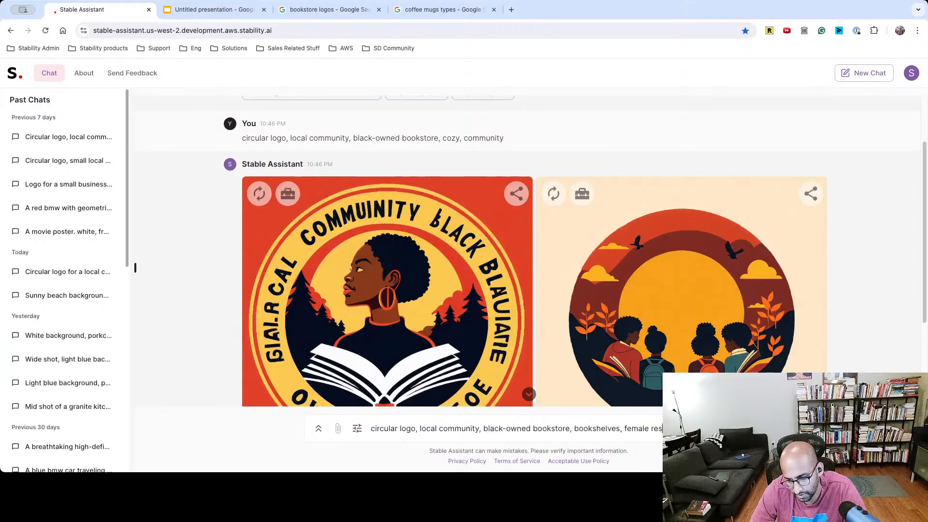
pyautogui.write('t')
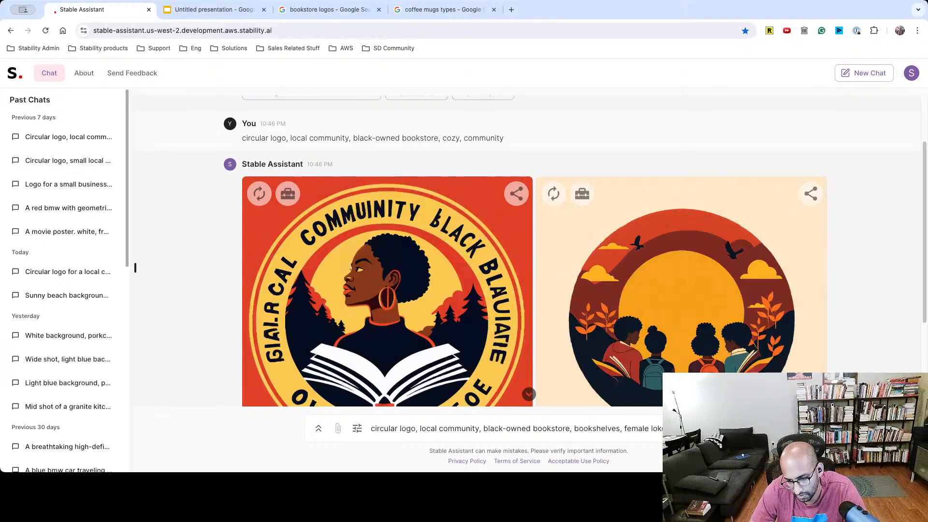
pyautogui.press('BackSpace')
pyautogui.press('BackSpace')
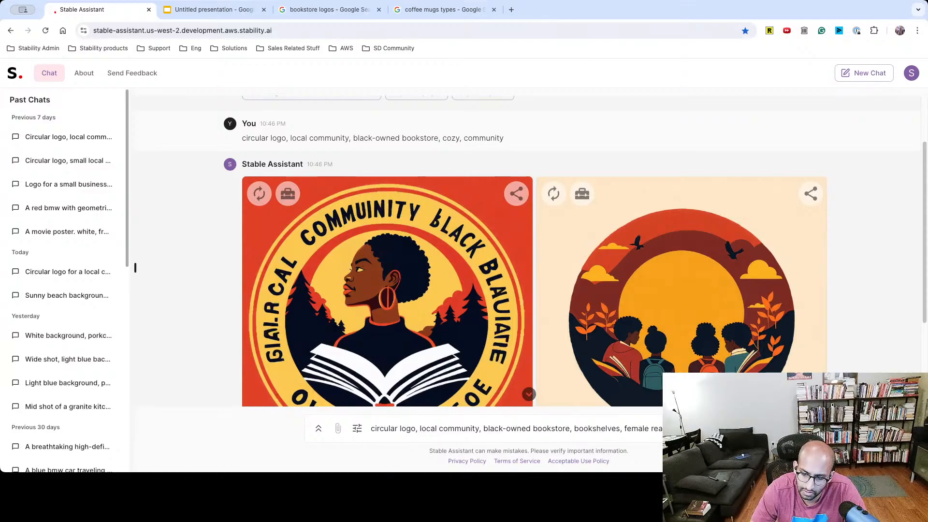
pyautogui.hotkey('shift', 'Return')
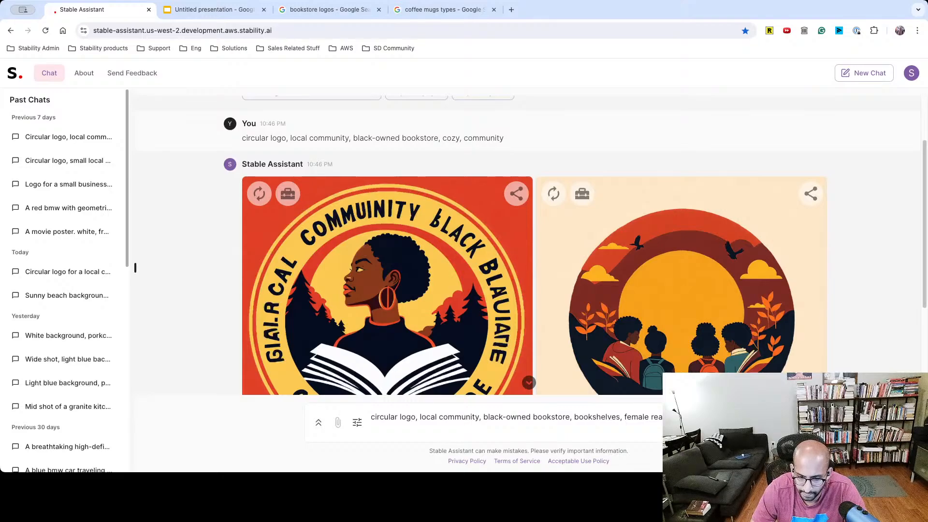
pyautogui.write('commun')
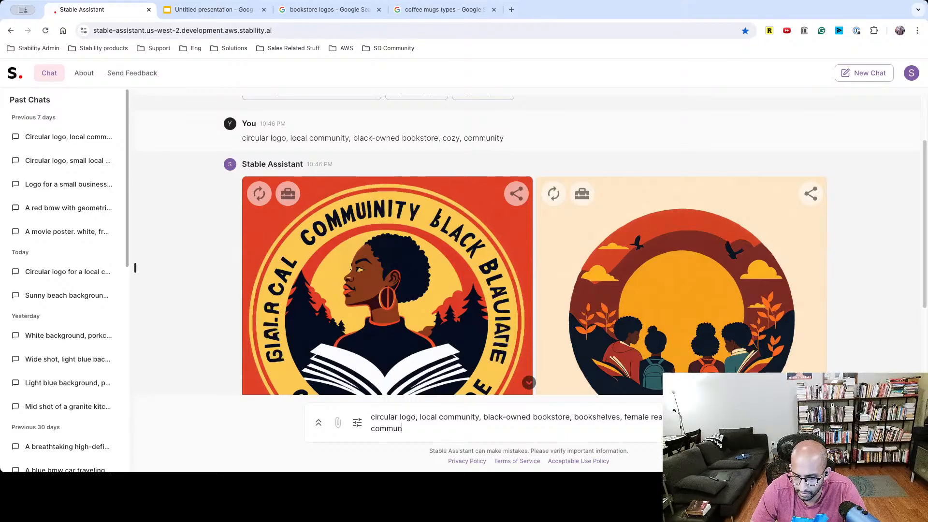
pyautogui.write('ty')
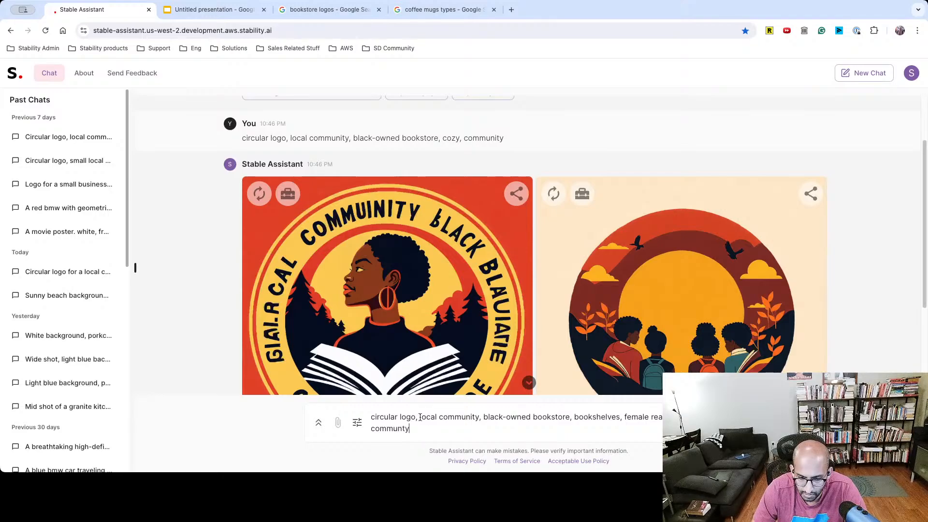
pyautogui.click(402, 429)
pyautogui.write('i')
# Reword the prompt's beginning to "circular logo for a local black-owned bookstore" and submit it.
pyautogui.click(419, 419)
pyautogui.press('BackSpace')
pyautogui.write('for a')
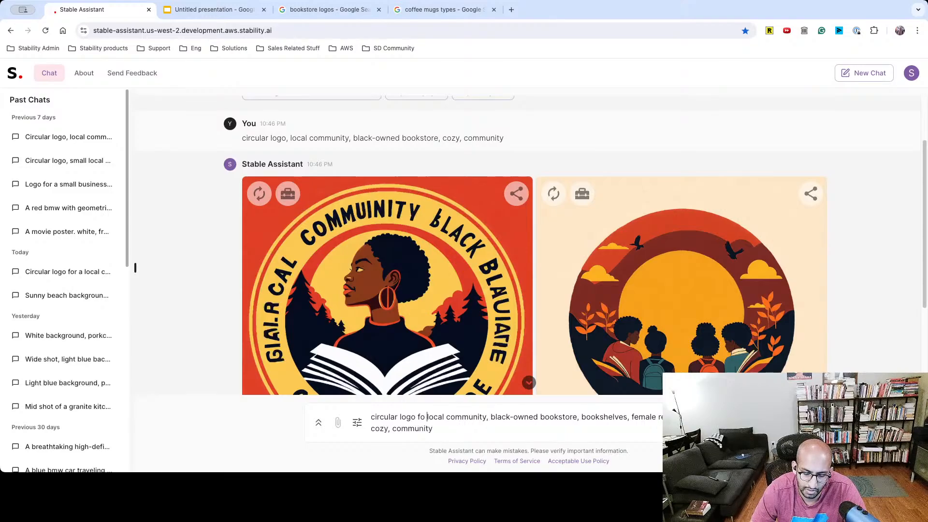
pyautogui.hotkey('alt', 'Delete')
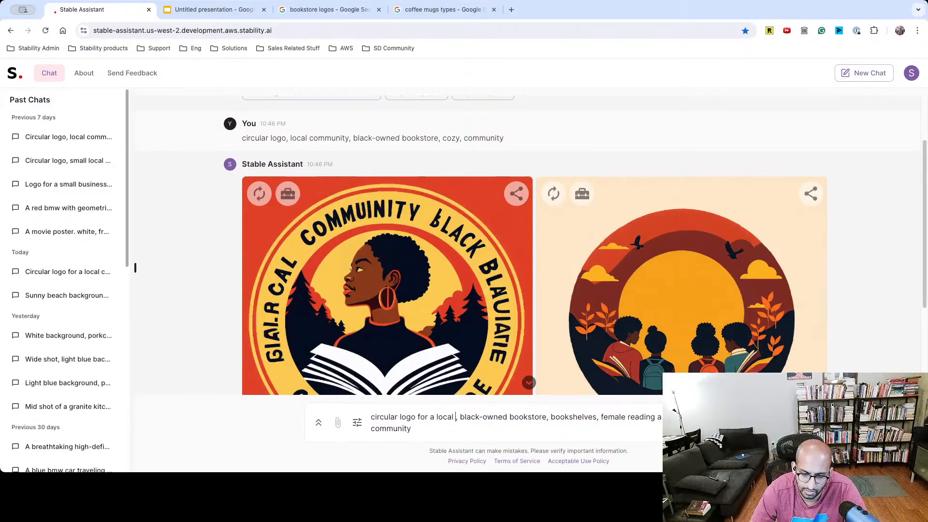
pyautogui.press('Delete')
pyautogui.press('Delete')
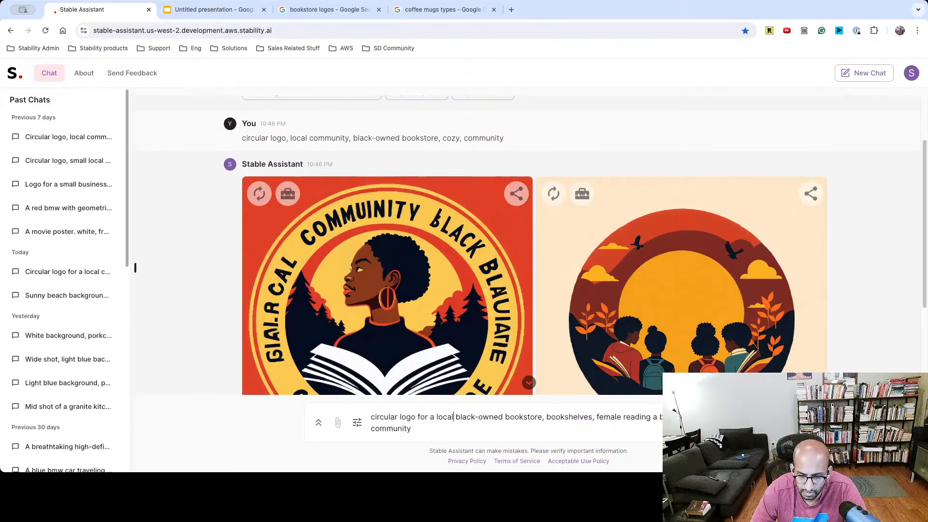
pyautogui.press('Return')
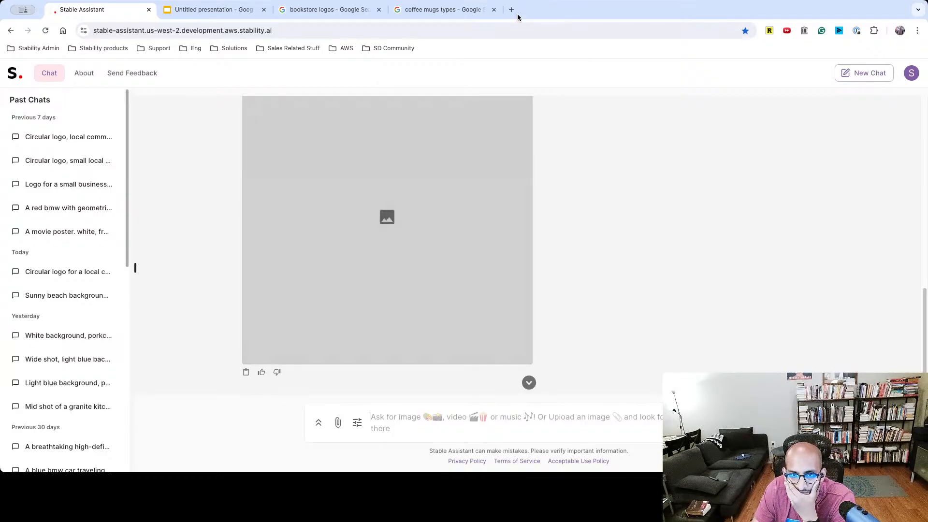
# Close the coffee mugs search page and generate another version of the new bookstore logo.
pyautogui.click(495, 9)
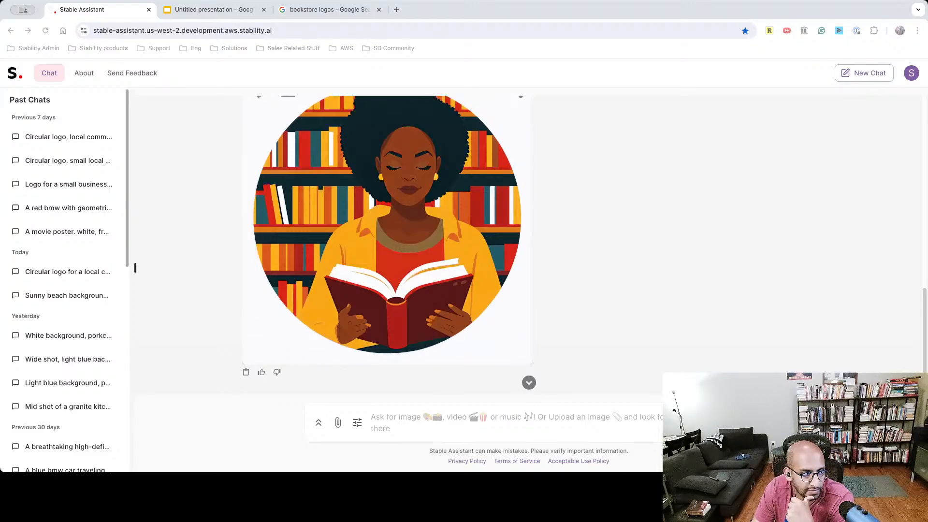
pyautogui.scroll(1, 351, 237)
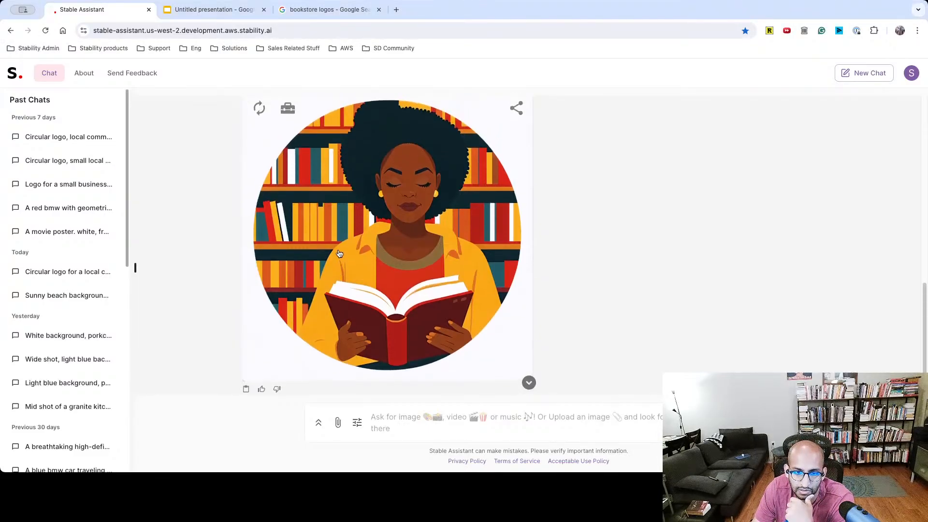
pyautogui.click(259, 108)
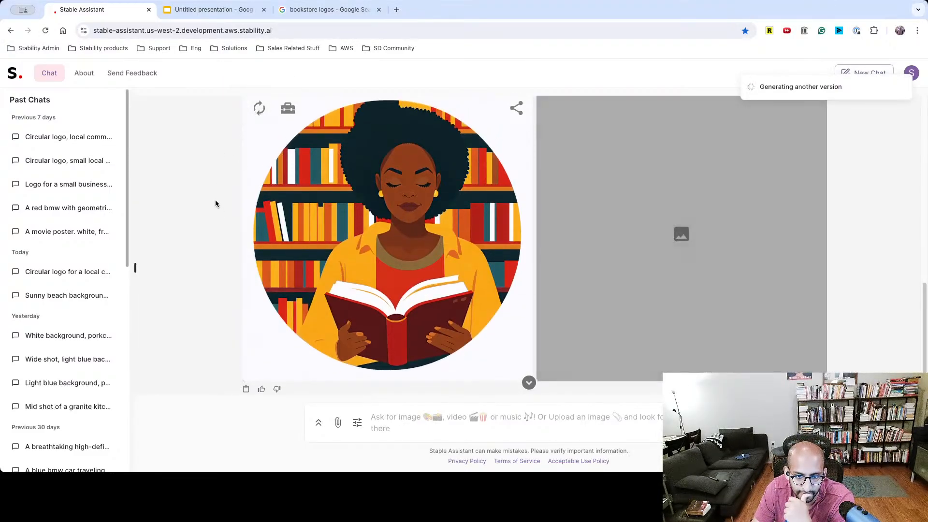
pyautogui.scroll(1, 216, 196)
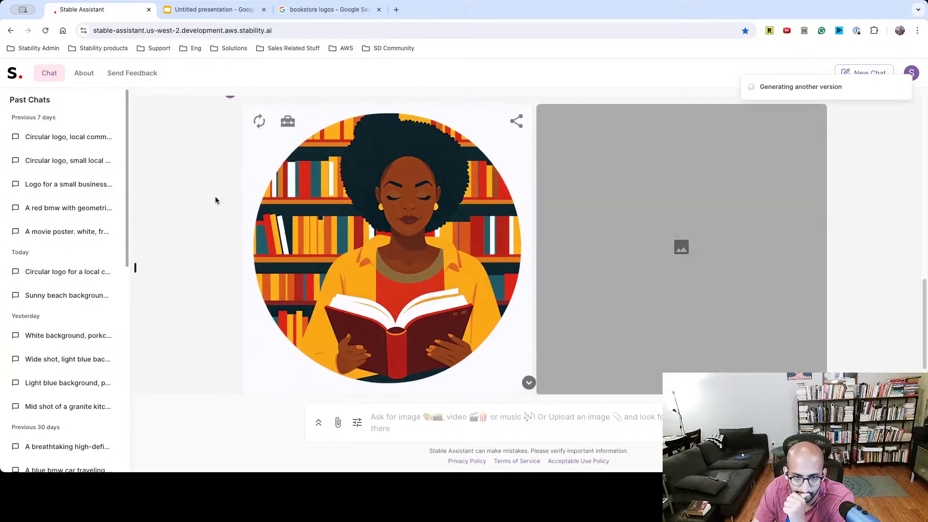
pyautogui.scroll(3, 216, 196)
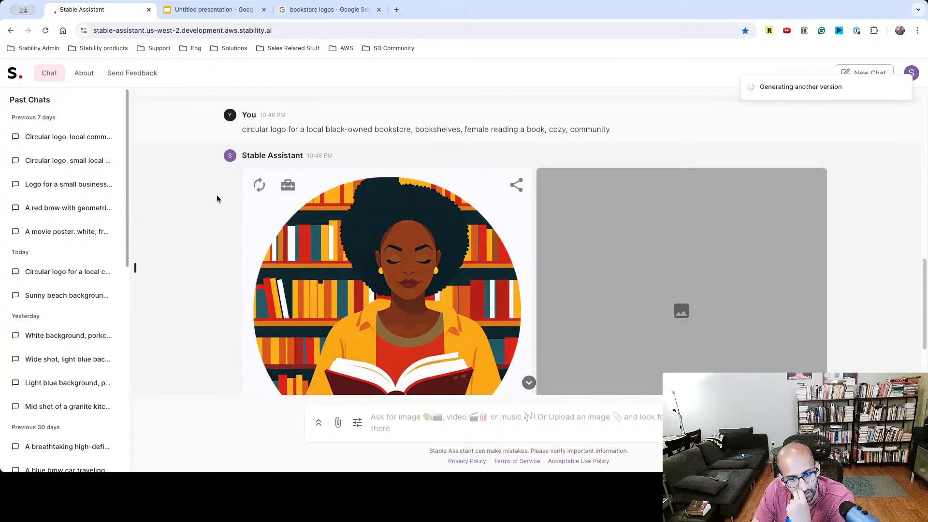
pyautogui.scroll(-3, 216, 198)
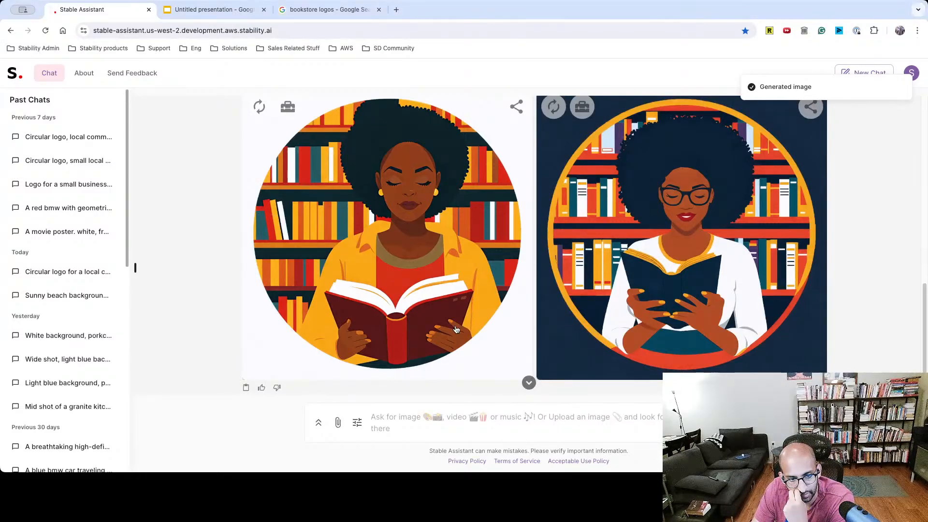
# Review the coffee shop logo slide in the Google Slides presentation, then return to Stable Assistant.
pyautogui.click(208, 9)
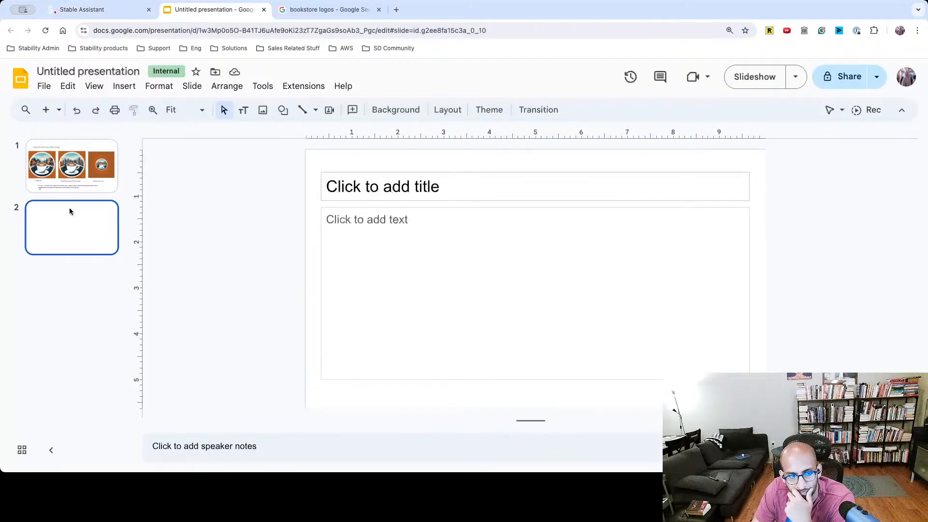
pyautogui.press('Up')
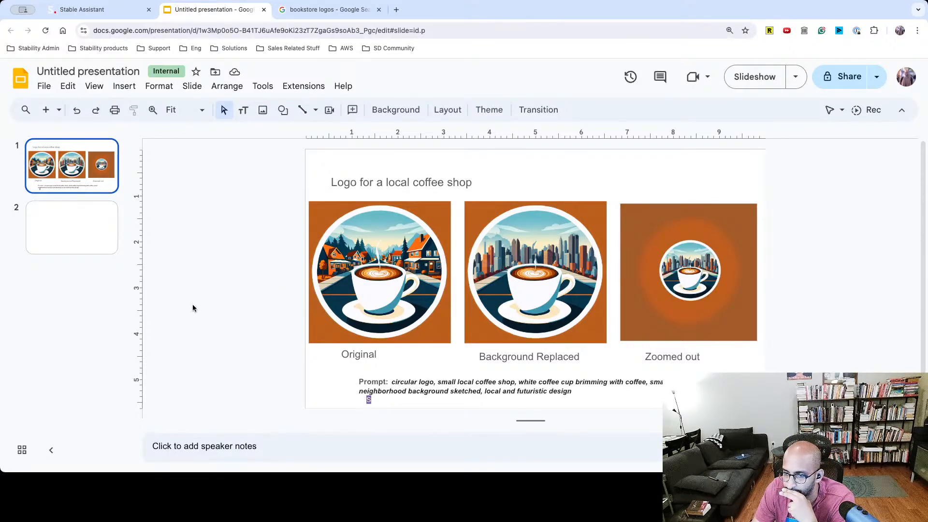
pyautogui.click(120, 9)
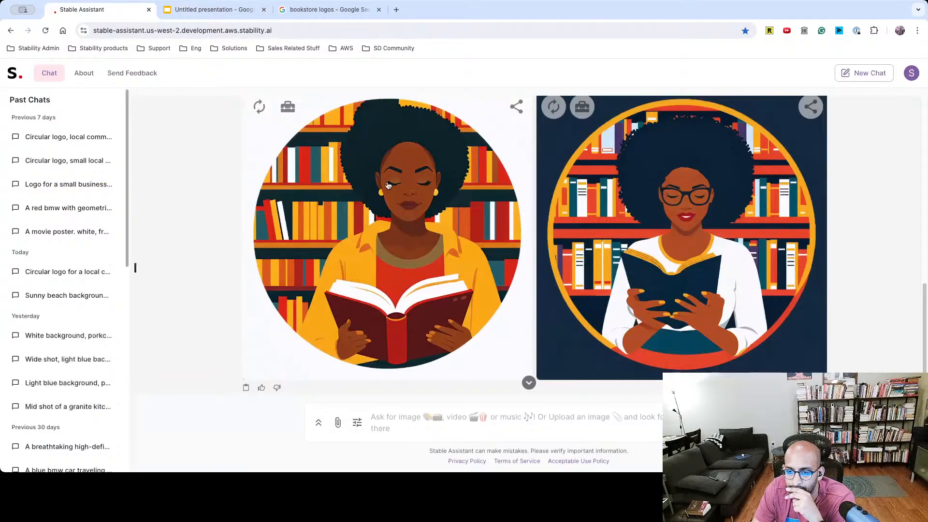
# Copy the submitted prompt about the female reading a book into the message field.
pyautogui.scroll(2, 387, 184)
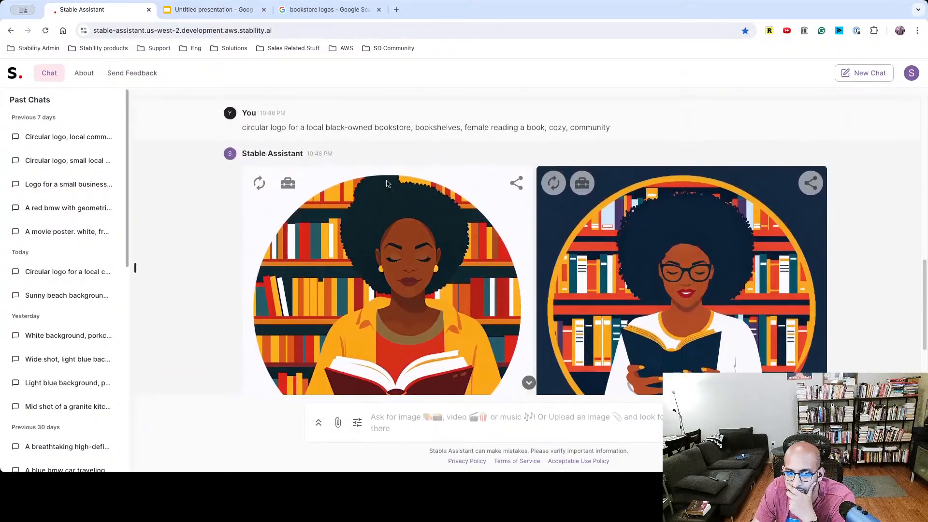
pyautogui.tripleClick(279, 129)
pyautogui.click(470, 110)
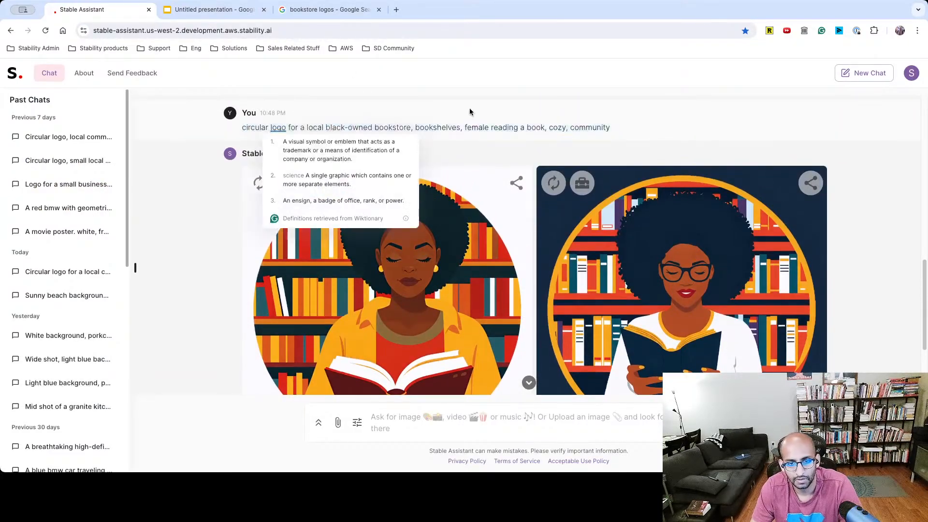
pyautogui.tripleClick(287, 129)
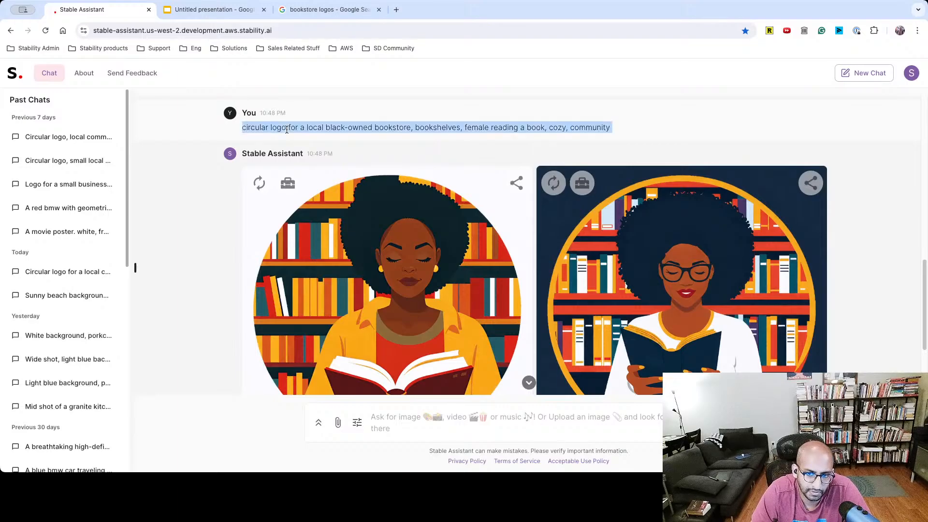
pyautogui.hotkey('ctrl', 'c')
pyautogui.click(448, 424)
pyautogui.hotkey('ctrl', 'v')
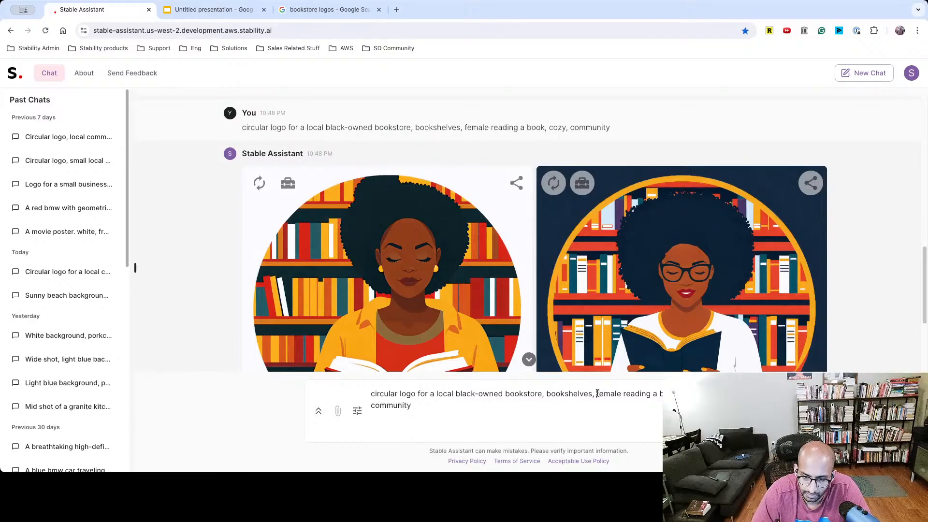
# Replace "female reading a book" in the copied prompt with "people looking through books".
pyautogui.moveTo(597, 393); pyautogui.dragTo(656, 395)
pyautogui.click(615, 394)
pyautogui.moveTo(597, 394); pyautogui.dragTo(665, 394)
pyautogui.write('people')
pyautogui.write(' looki')
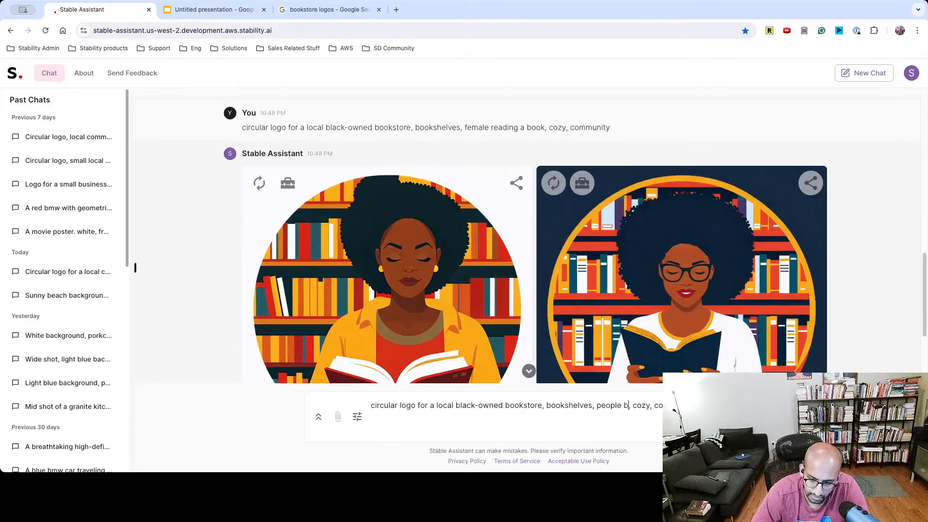
pyautogui.write('ng thr')
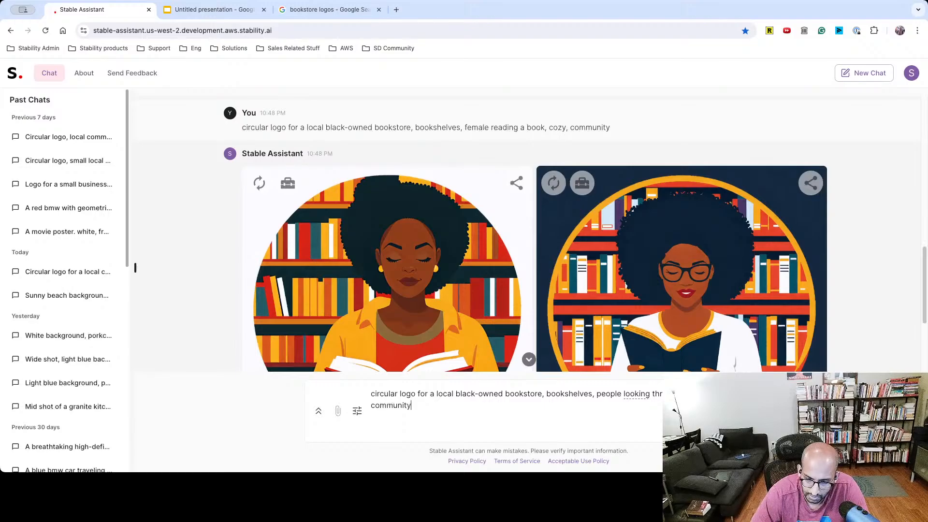
# Add "zoomed out scene" to the end of the prompt, submit it, and view the generated logo.
pyautogui.write('zoomed')
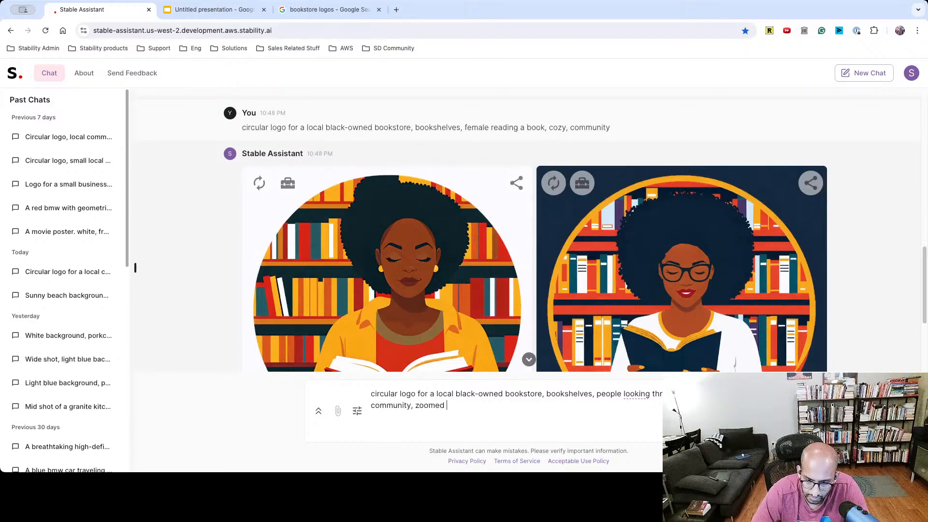
pyautogui.write(' out scne')
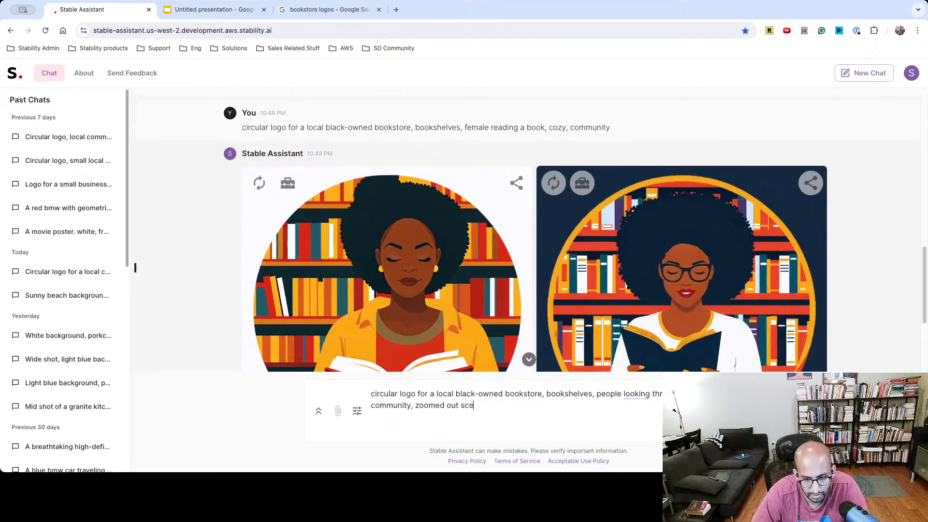
pyautogui.write('e')
pyautogui.press('Return')
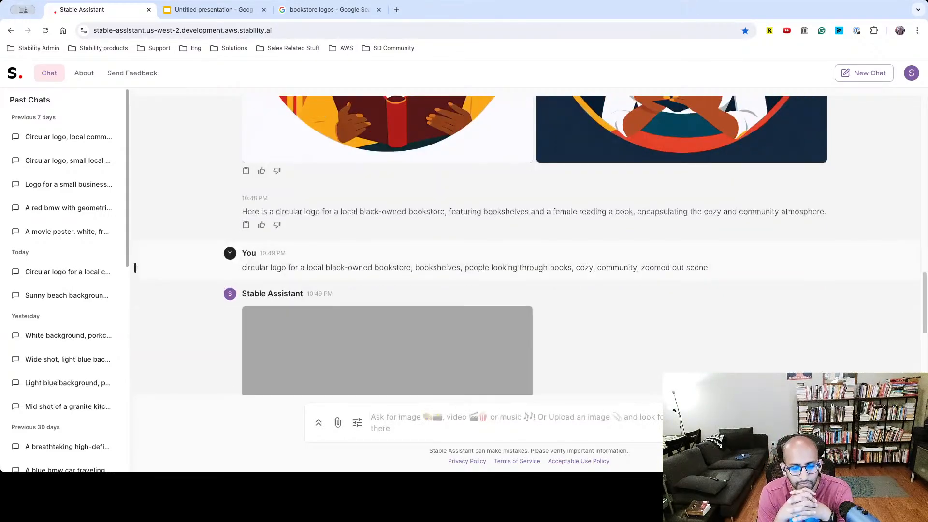
pyautogui.scroll(-1, 605, 315)
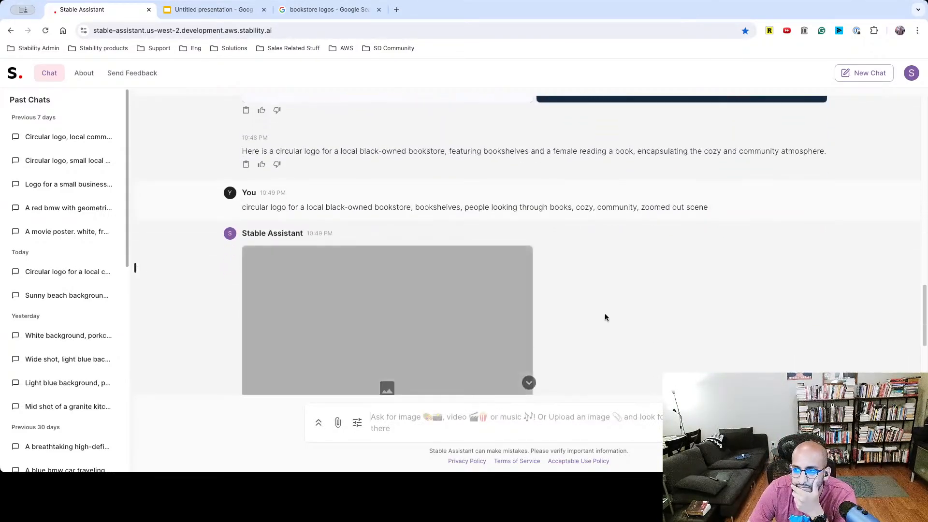
pyautogui.scroll(-1, 605, 317)
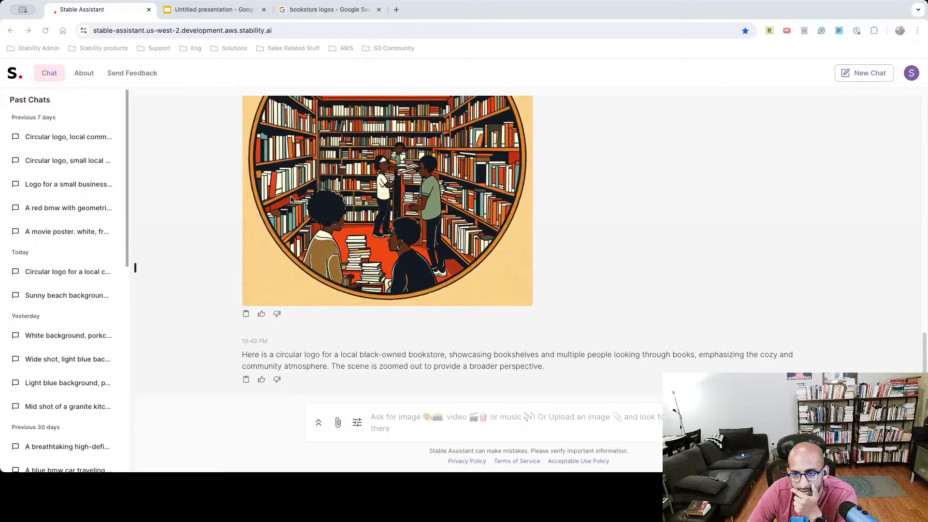
pyautogui.scroll(2, 378, 252)
pyautogui.scroll(1, 378, 252)
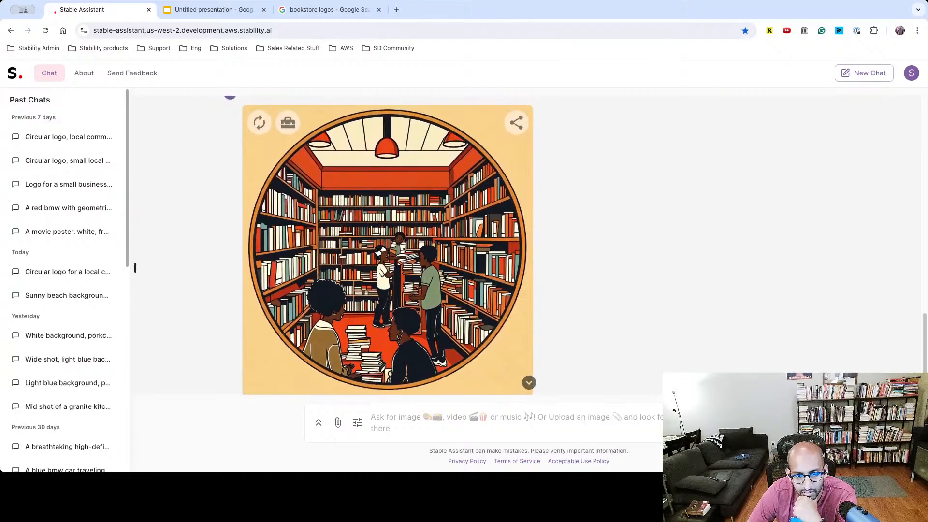
# Generate another version of the zoomed-out black-owned bookstore logo and copy its prompt into the message field.
pyautogui.click(259, 122)
pyautogui.scroll(3, 277, 162)
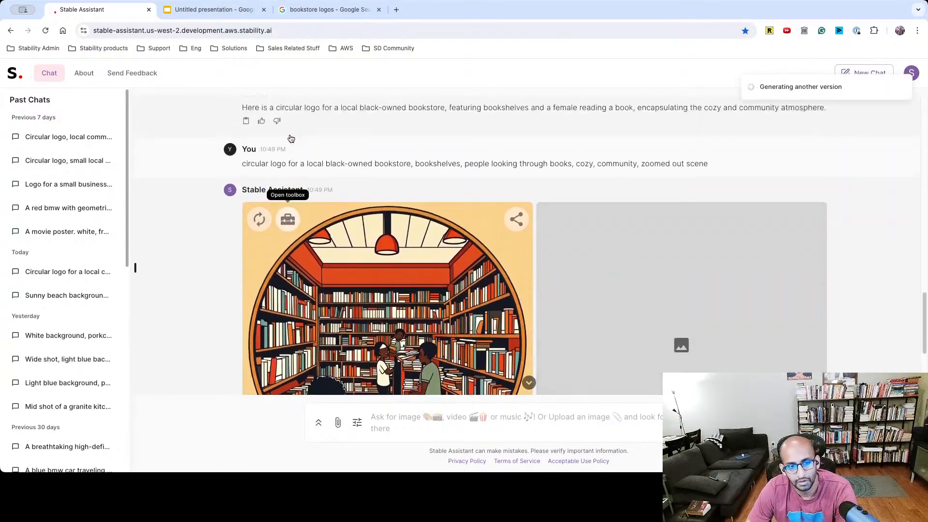
pyautogui.tripleClick(288, 167)
pyautogui.scroll(-4, 288, 167)
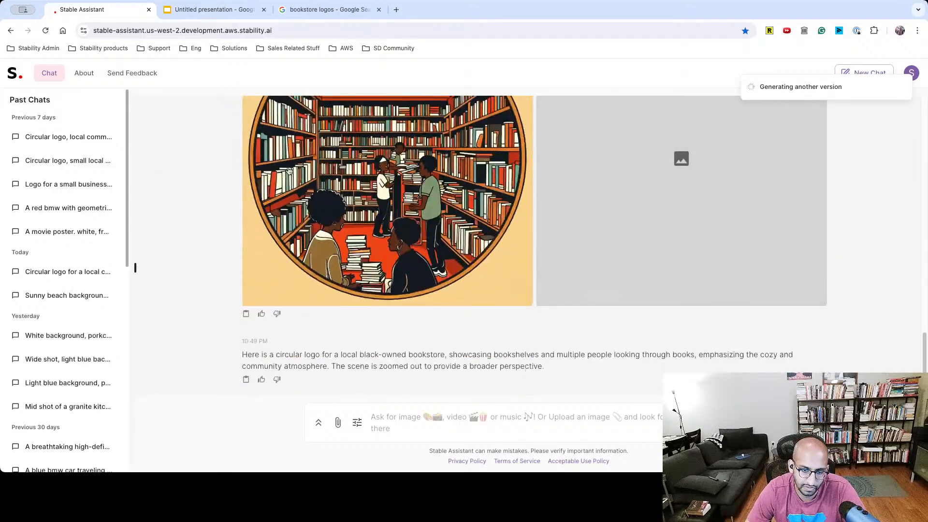
pyautogui.click(409, 430)
pyautogui.hotkey('ctrl', 'v')
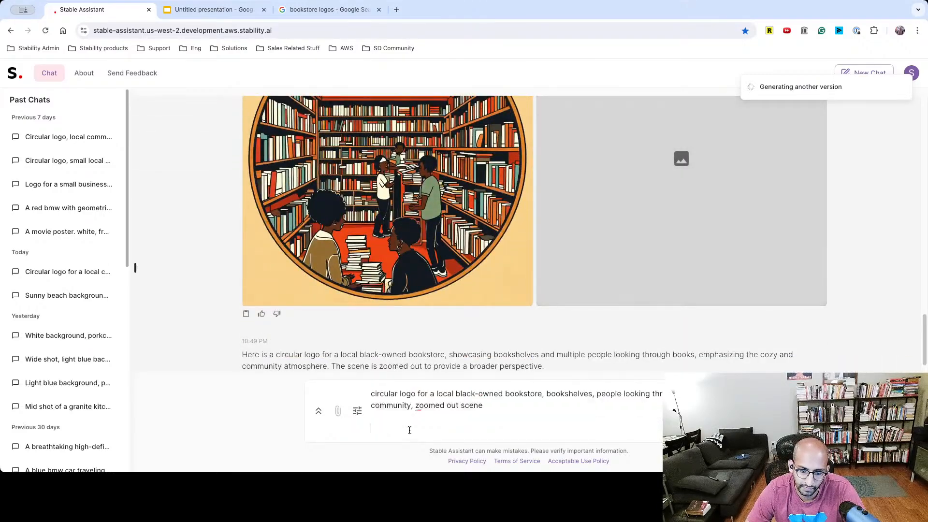
# Remove "black-owned" and "people looking through books" from the pasted prompt and submit it.
pyautogui.moveTo(462, 394); pyautogui.dragTo(503, 393)
pyautogui.press('BackSpace')
pyautogui.press('BackSpace')
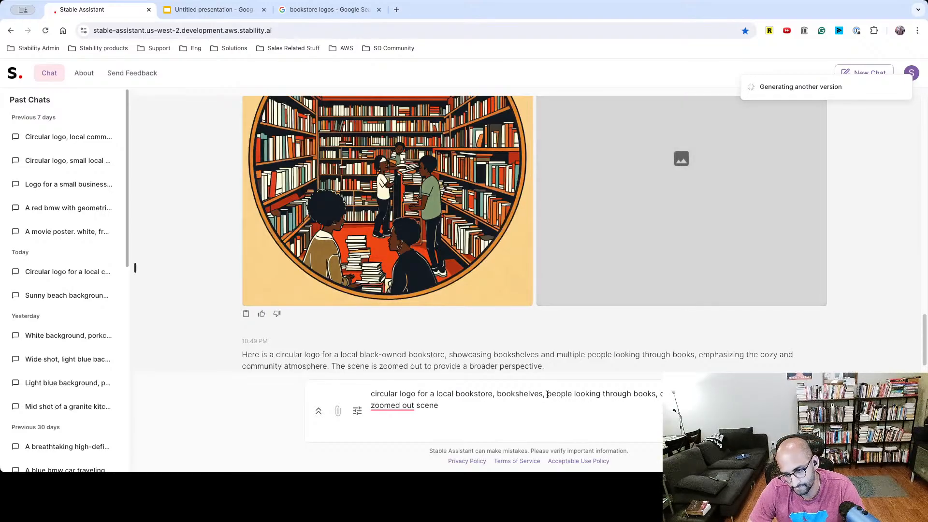
pyautogui.moveTo(548, 394); pyautogui.dragTo(655, 395)
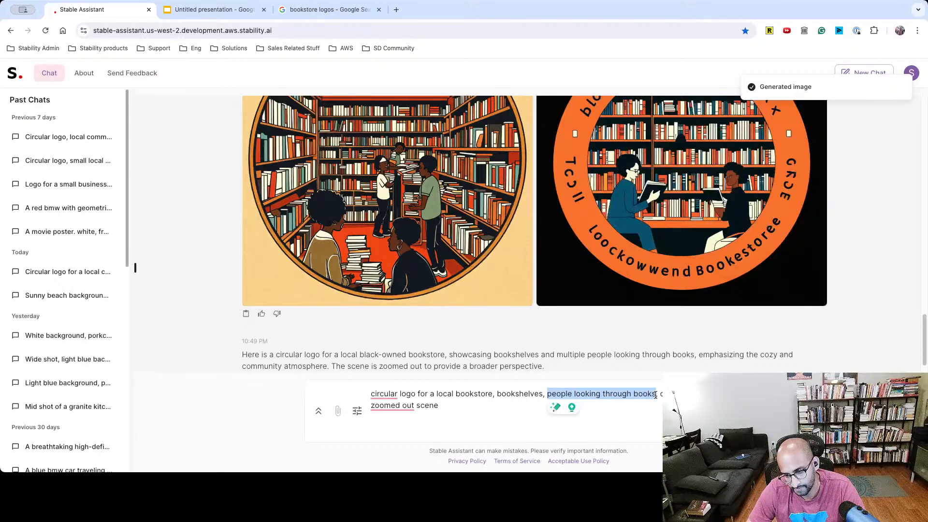
pyautogui.press('BackSpace')
pyautogui.press('BackSpace')
pyautogui.press('Return')
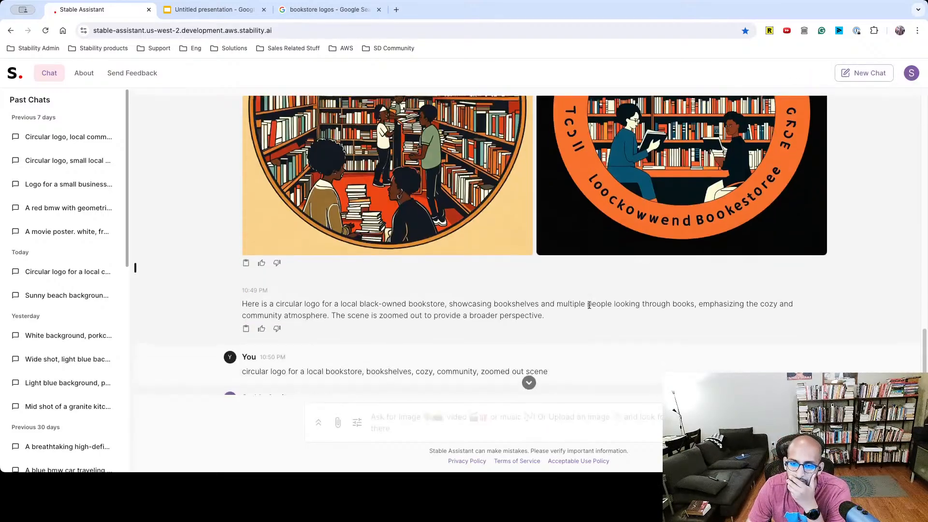
# Generate another version from the orange-ringed bookstore logo and view the new image.
pyautogui.scroll(5, 589, 306)
pyautogui.click(554, 199)
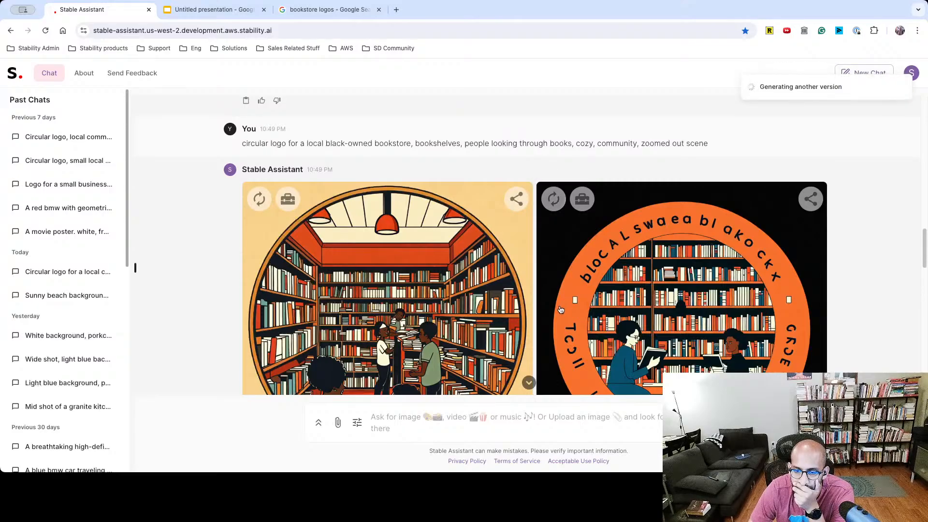
pyautogui.scroll(-5, 558, 308)
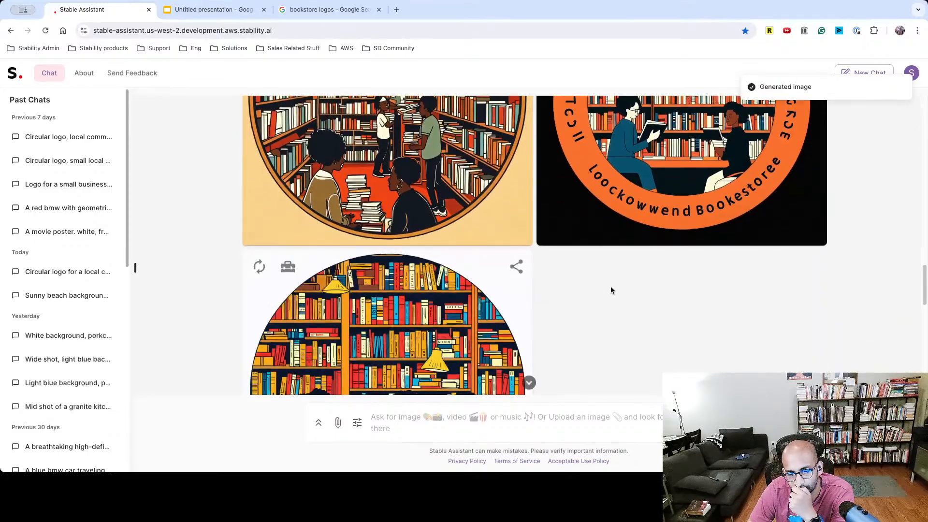
pyautogui.scroll(-3, 611, 289)
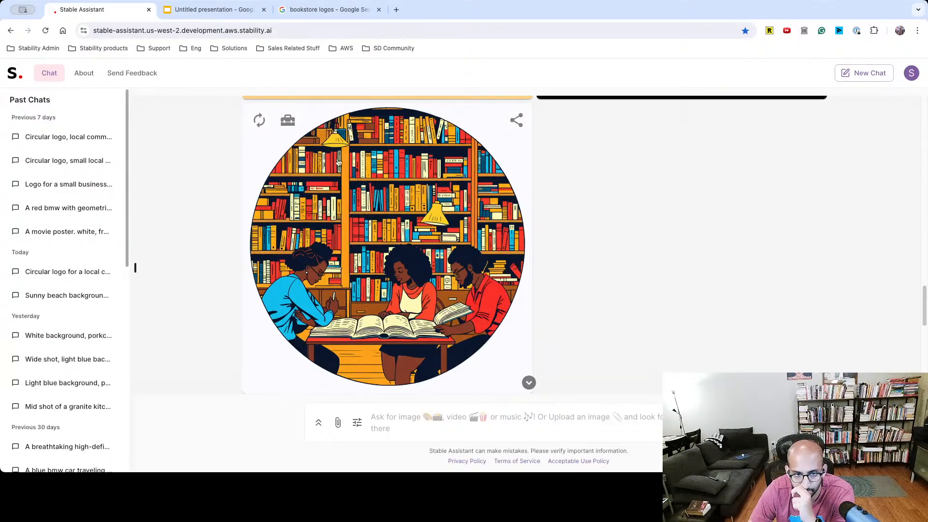
# Resubmit the copied prompt "circular logo for a local black-owned bookstore, bookshelves, people looking through books, cozy, community, zoomed out scene".
pyautogui.click(288, 121)
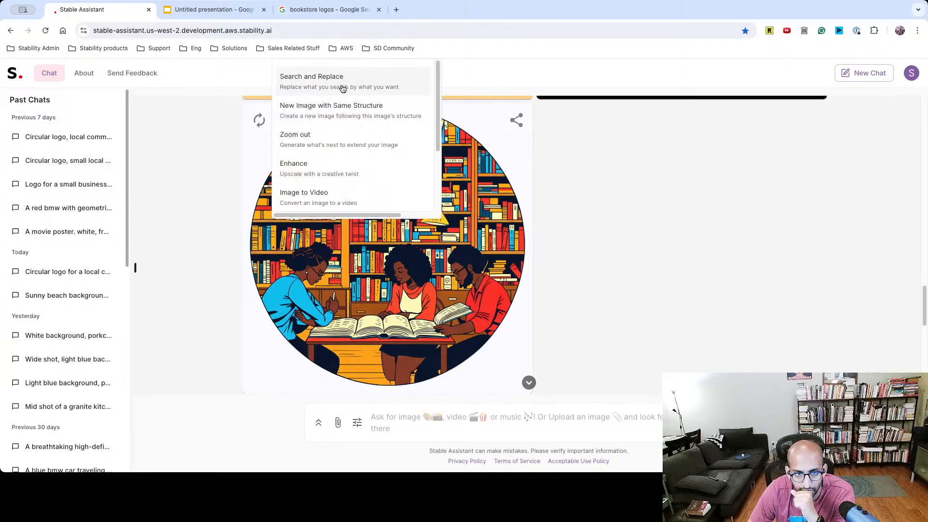
pyautogui.click(614, 240)
pyautogui.scroll(1, 580, 338)
pyautogui.hotkey('ctrl', 'v')
pyautogui.press('Return')
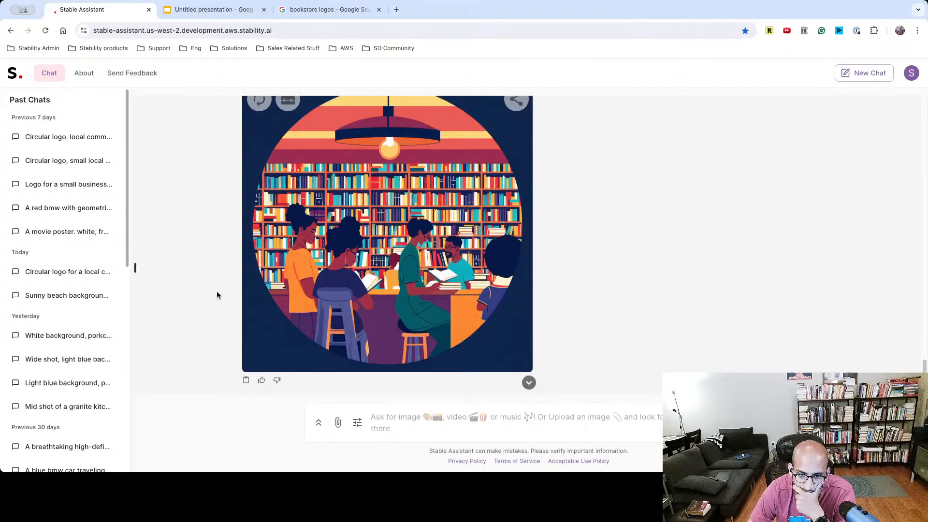
# View the newly generated black-owned bookstore logo and copy its prompt into the message field.
pyautogui.scroll(3, 185, 271)
pyautogui.scroll(-1, 185, 275)
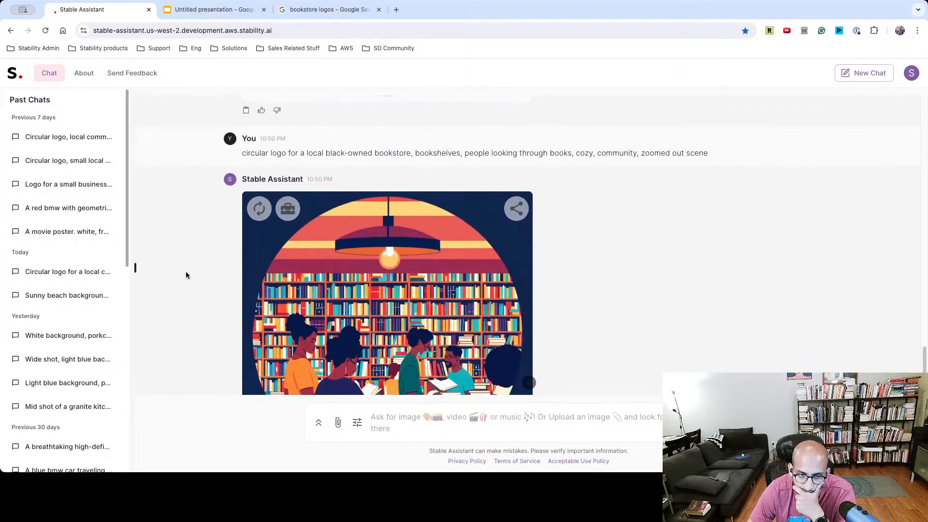
pyautogui.scroll(-1, 186, 271)
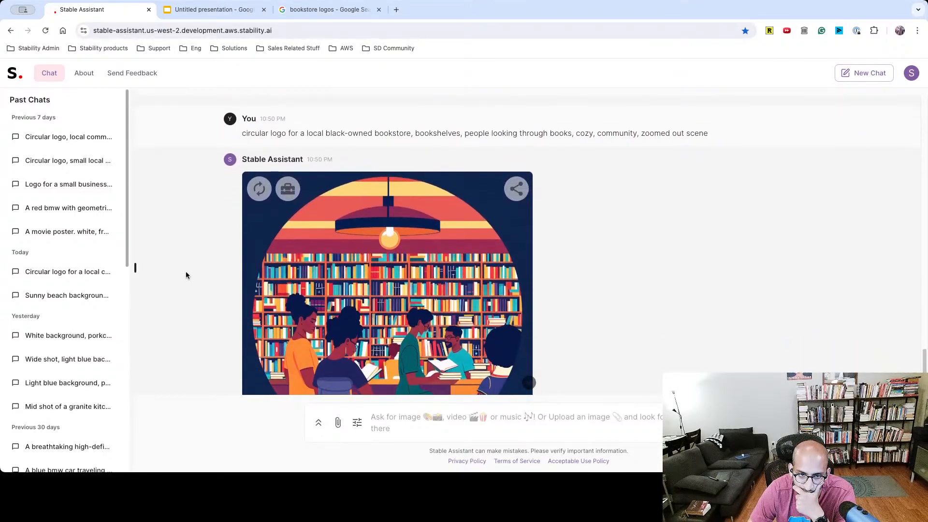
pyautogui.doubleClick(334, 133)
pyautogui.tripleClick(328, 133)
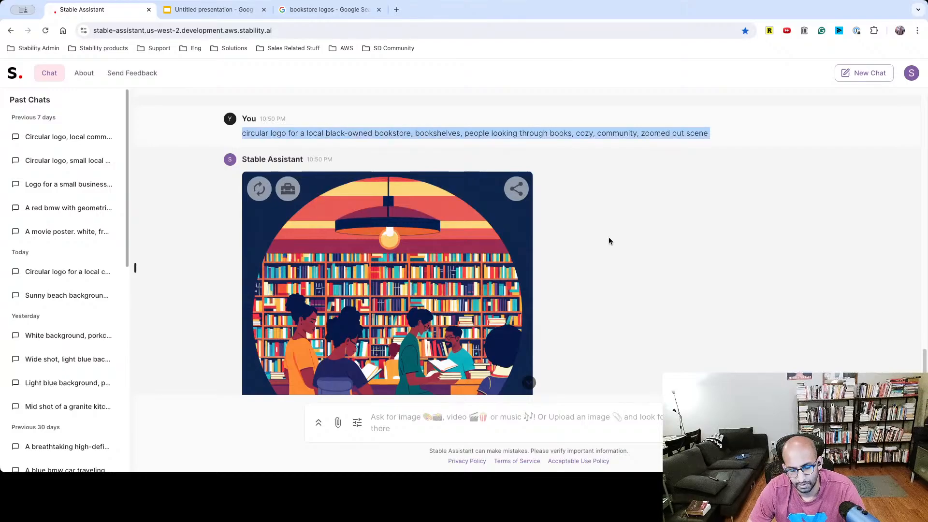
pyautogui.click(500, 420)
pyautogui.hotkey('ctrl', 'v')
# Remove "black-owned" from the pasted bookstore prompt and submit it.
pyautogui.moveTo(502, 394); pyautogui.dragTo(457, 390)
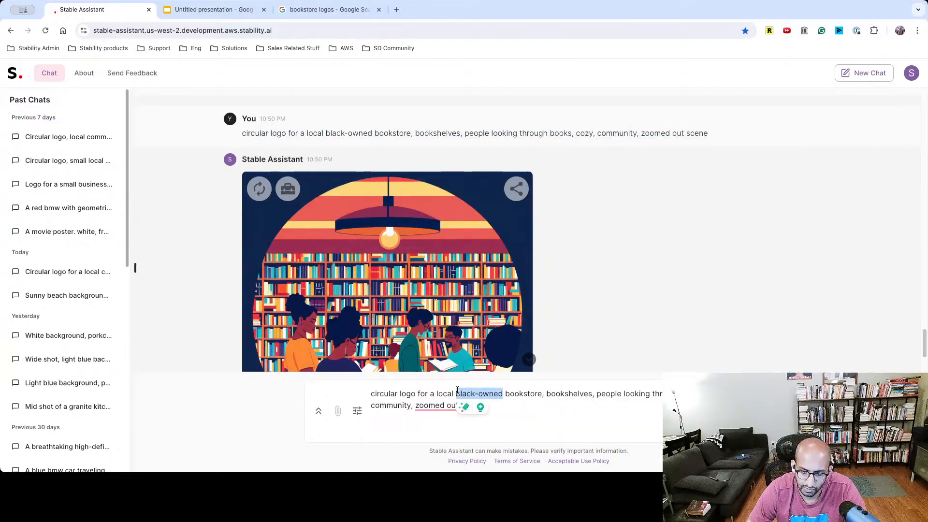
pyautogui.press('BackSpace')
pyautogui.press('BackSpace')
pyautogui.press('Return')
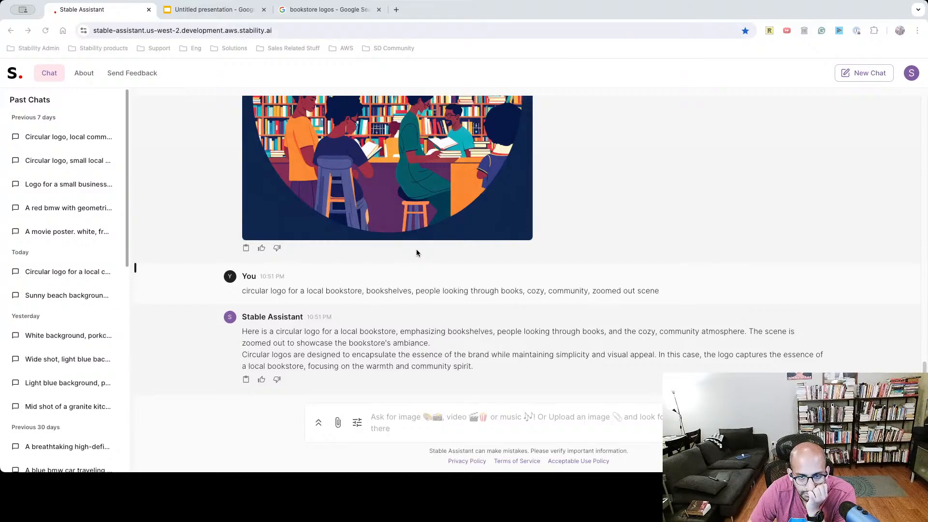
# Copy the submitted prompt for a local bookstore with people looking through books and resubmit it unchanged.
pyautogui.click(371, 417)
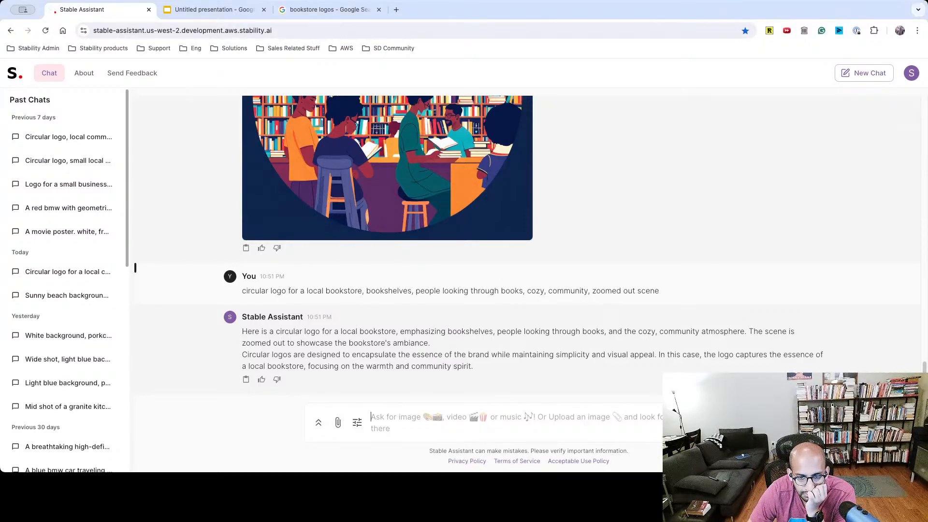
pyautogui.tripleClick(319, 289)
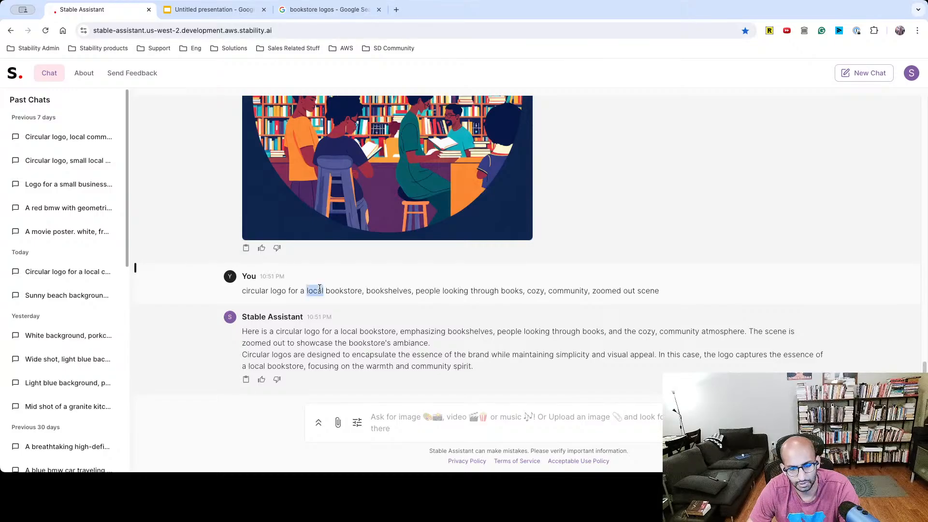
pyautogui.hotkey('ctrl', 'c')
pyautogui.click(491, 430)
pyautogui.hotkey('ctrl', 'v')
pyautogui.press('Return')
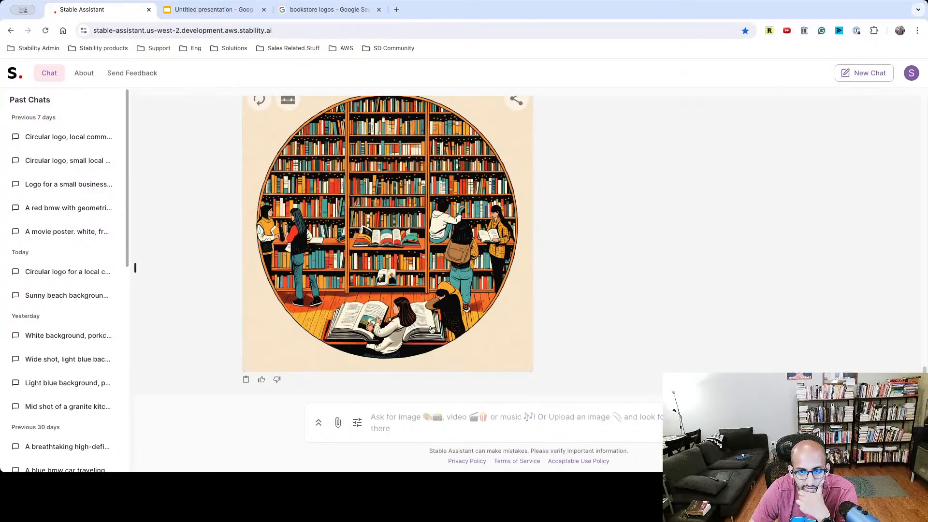
# Generate another version of the local bookstore logo and compare both images.
pyautogui.scroll(1, 540, 240)
pyautogui.scroll(2, 539, 240)
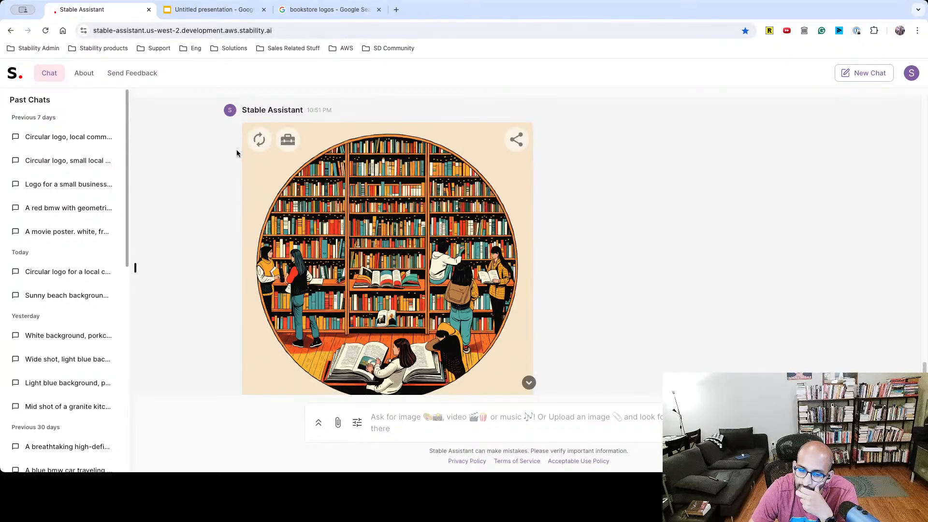
pyautogui.click(258, 135)
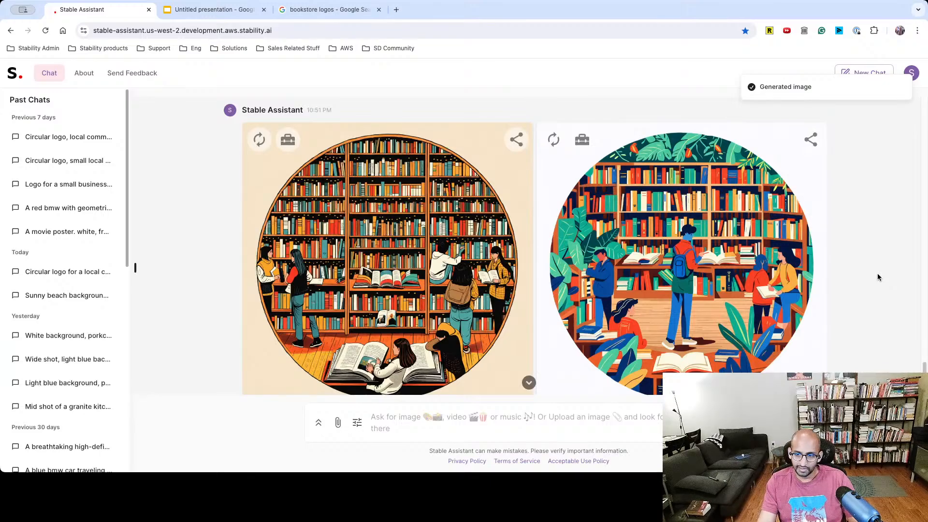
pyautogui.scroll(-2, 875, 275)
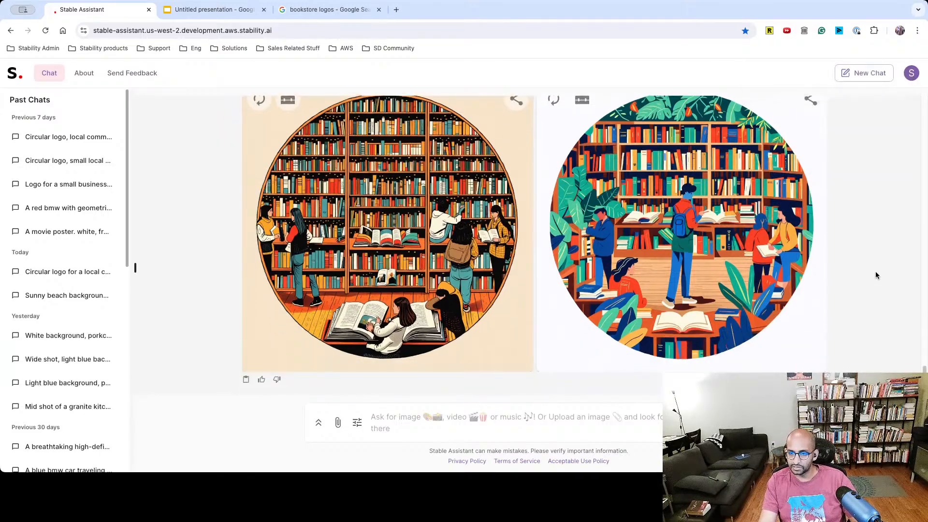
pyautogui.scroll(1, 876, 275)
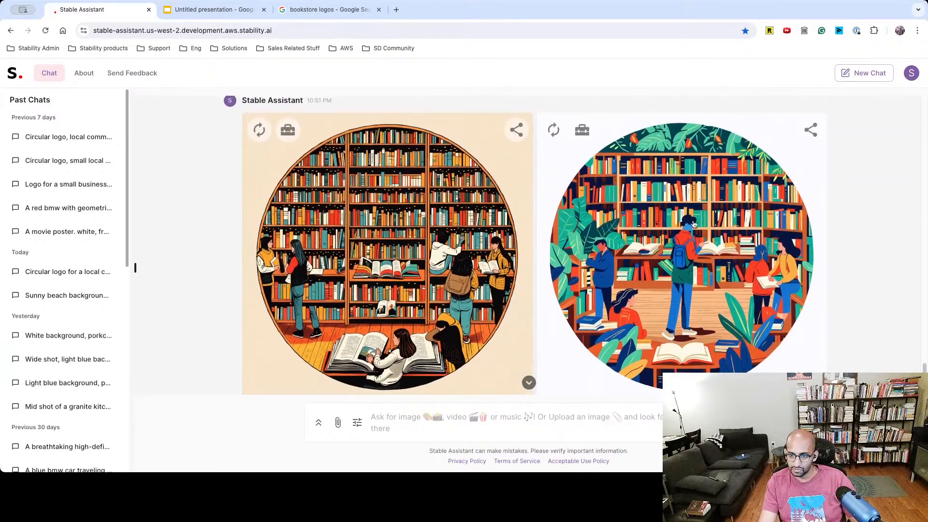
# Start Search and Replace on the bookstore logo with plants, setting the element to replace to "bookshelves in the background".
pyautogui.click(582, 129)
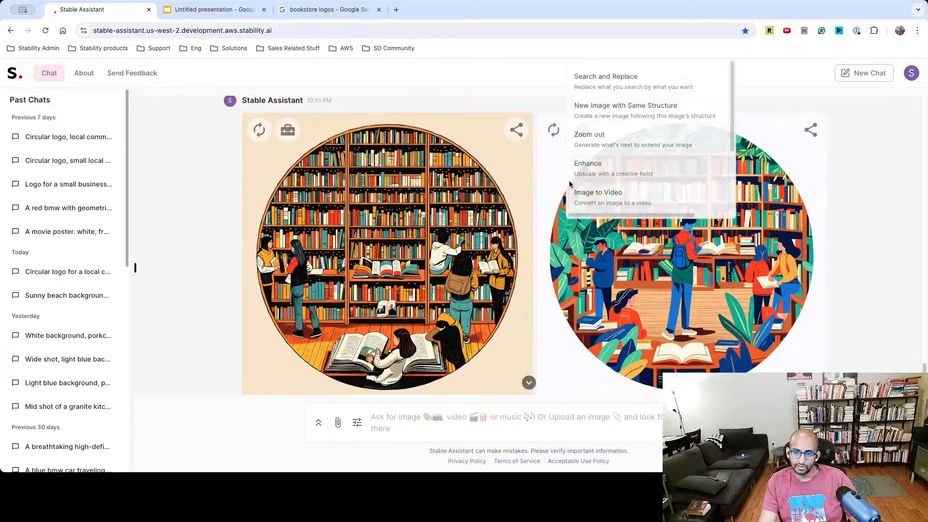
pyautogui.click(616, 83)
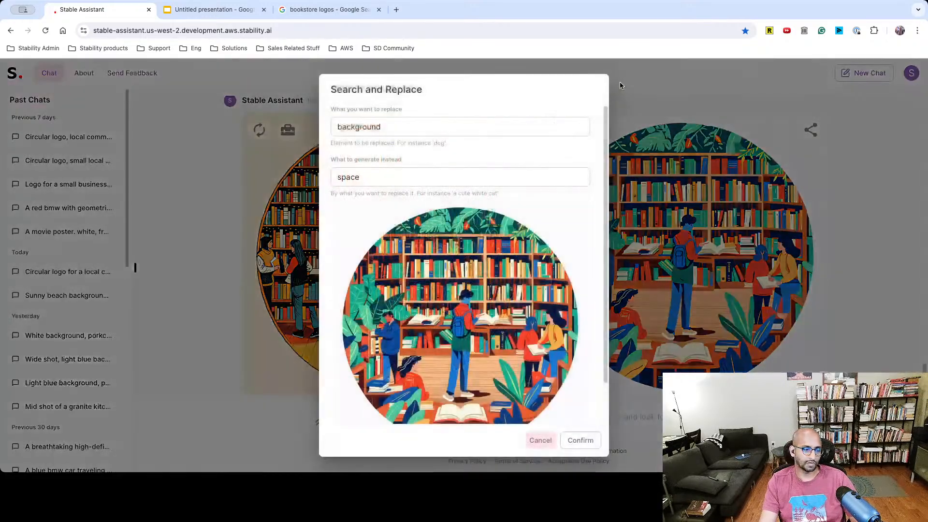
pyautogui.click(420, 127)
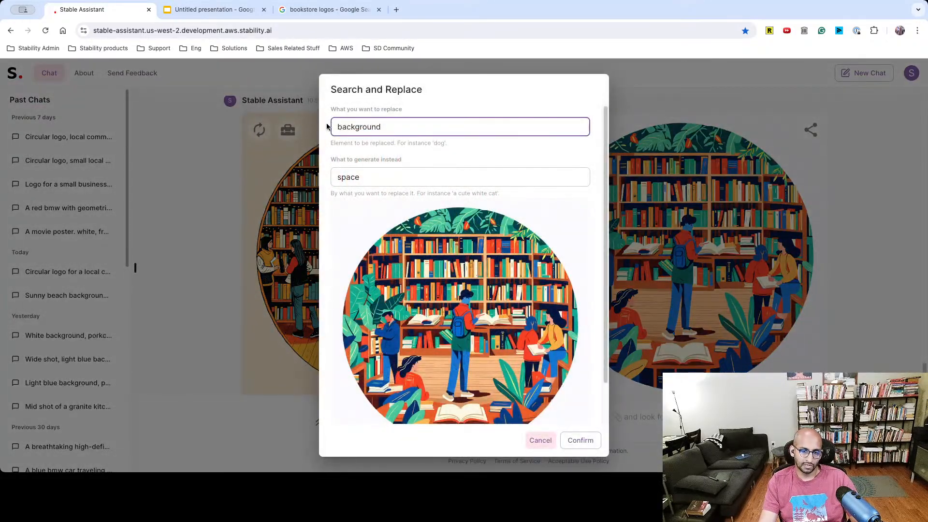
pyautogui.press('super+a')
pyautogui.press('BackSpace')
pyautogui.write('b')
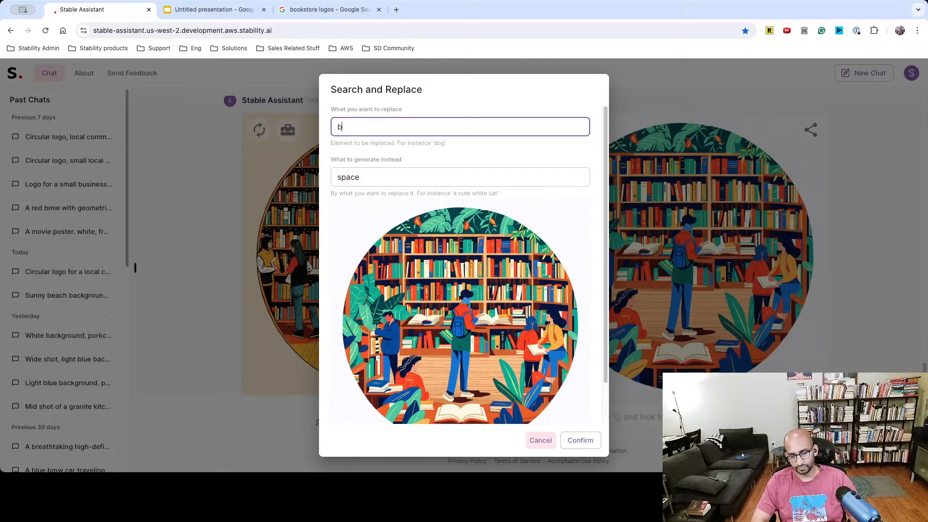
pyautogui.write('ookshelves in the background')
pyautogui.press('Tab')
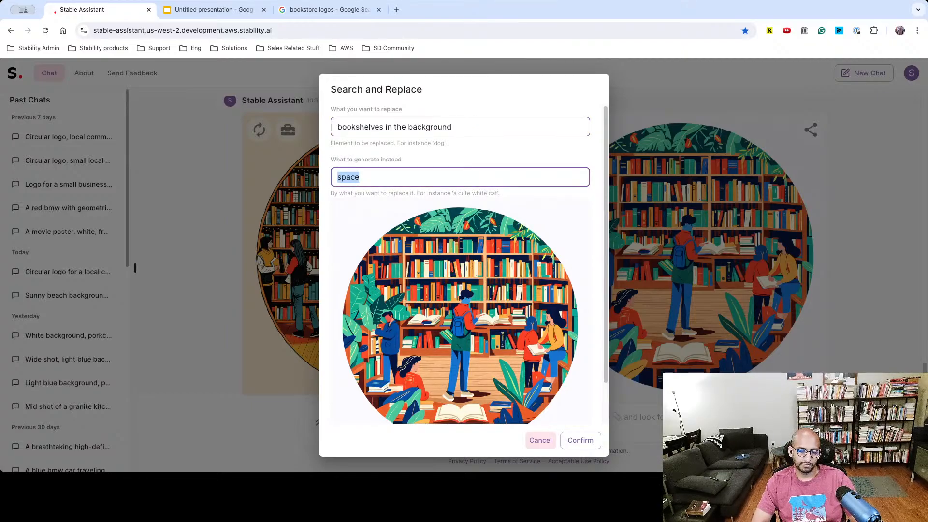
pyautogui.write('beach')
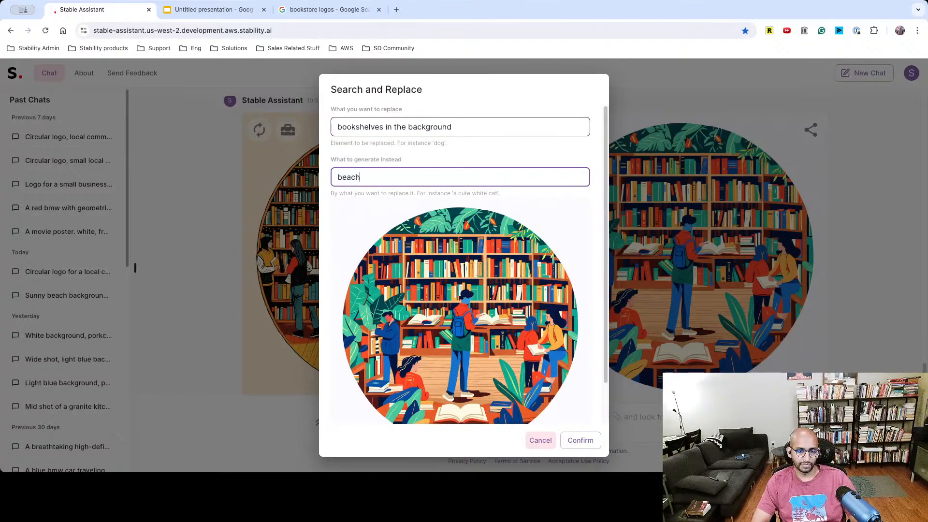
pyautogui.press('BackSpace')
pyautogui.press('BackSpace')
pyautogui.press('BackSpace')
pyautogui.press('BackSpace')
pyautogui.press('BackSpace')
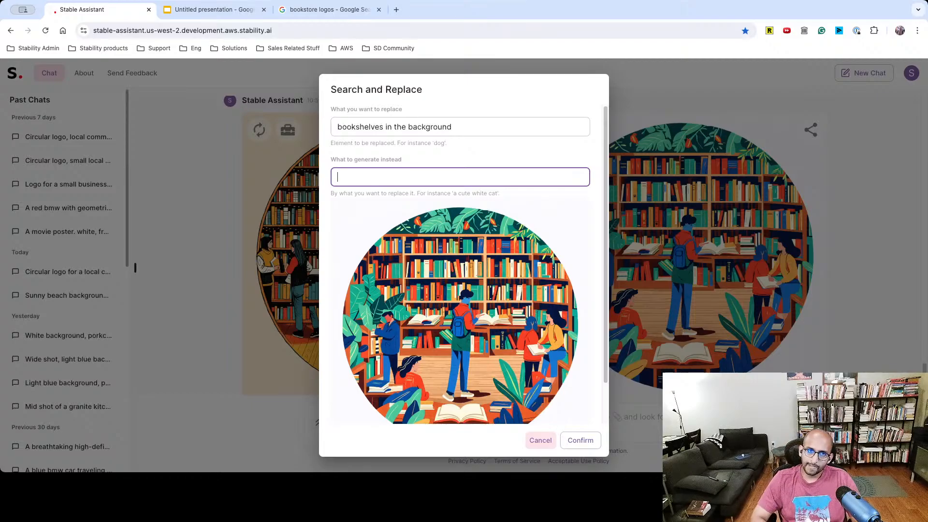
# Set the replacement to "window with fantasy worlds outside" and run the Search and Replace.
pyautogui.write('window in')
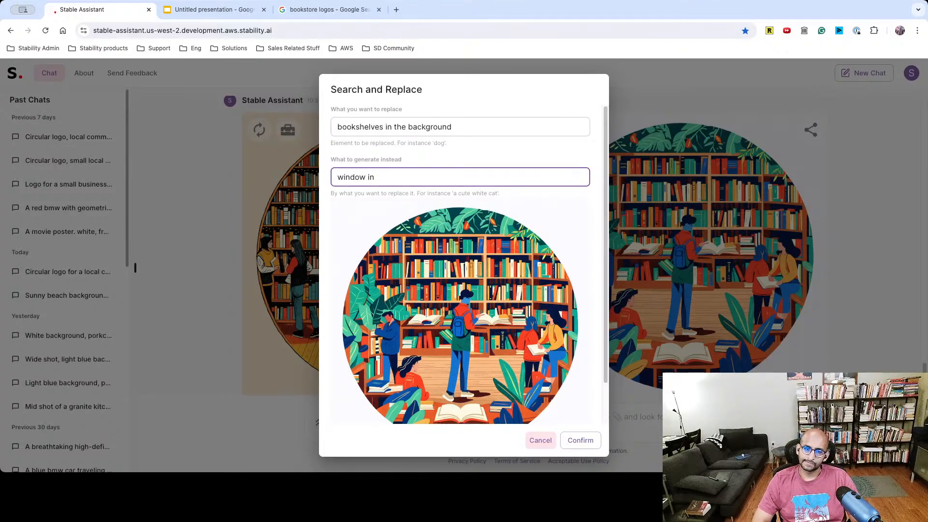
pyautogui.press('BackSpace')
pyautogui.press('BackSpace')
pyautogui.write('with fa')
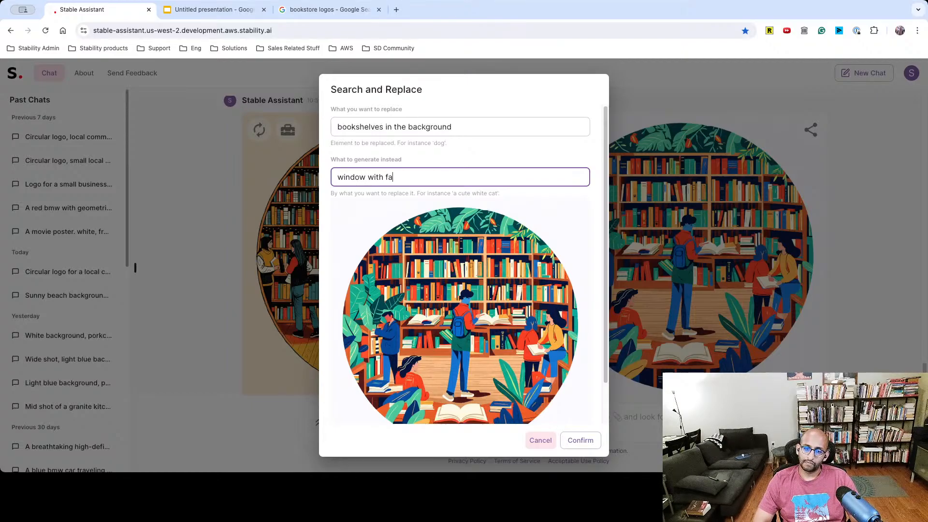
pyautogui.write('ntasty')
pyautogui.press('BackSpace')
pyautogui.press('BackSpace')
pyautogui.write('y worl')
pyautogui.press('BackSpace')
pyautogui.write('rlds ')
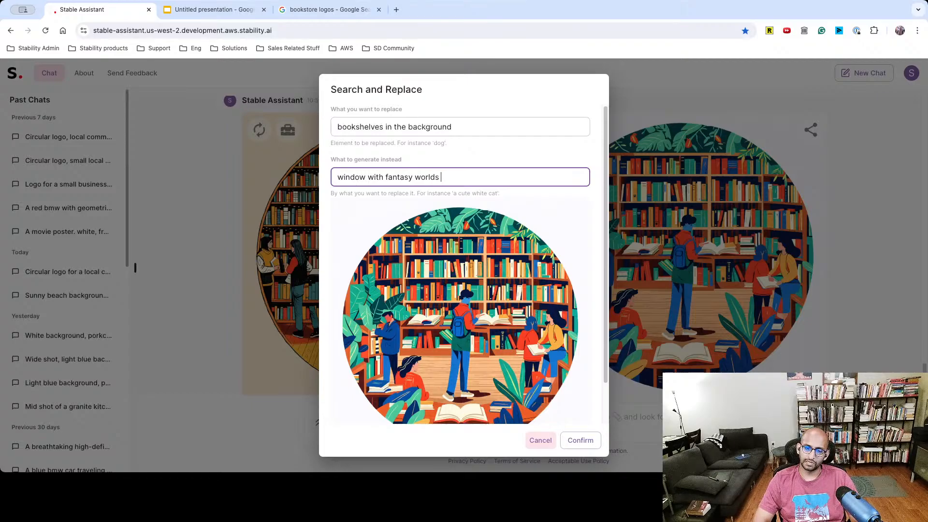
pyautogui.write('outsid')
pyautogui.press('BackSpace')
pyautogui.write('side')
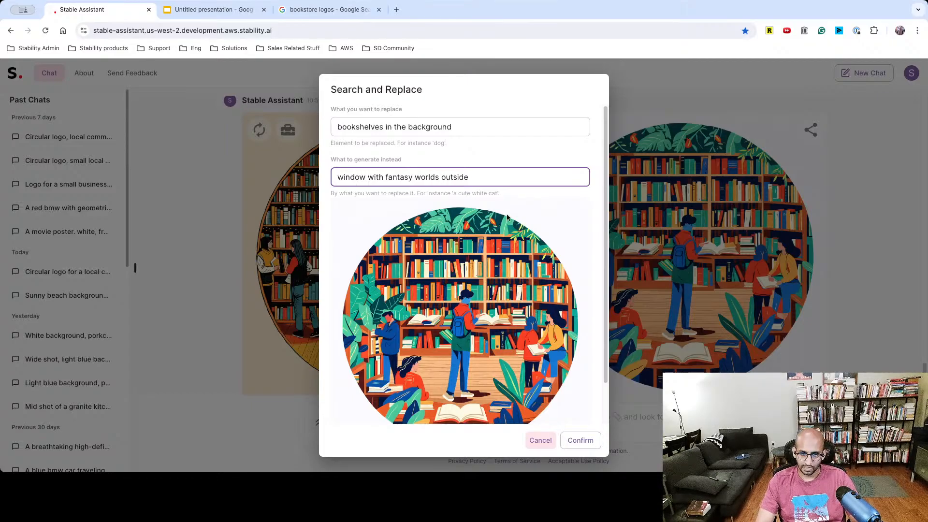
pyautogui.click(591, 437)
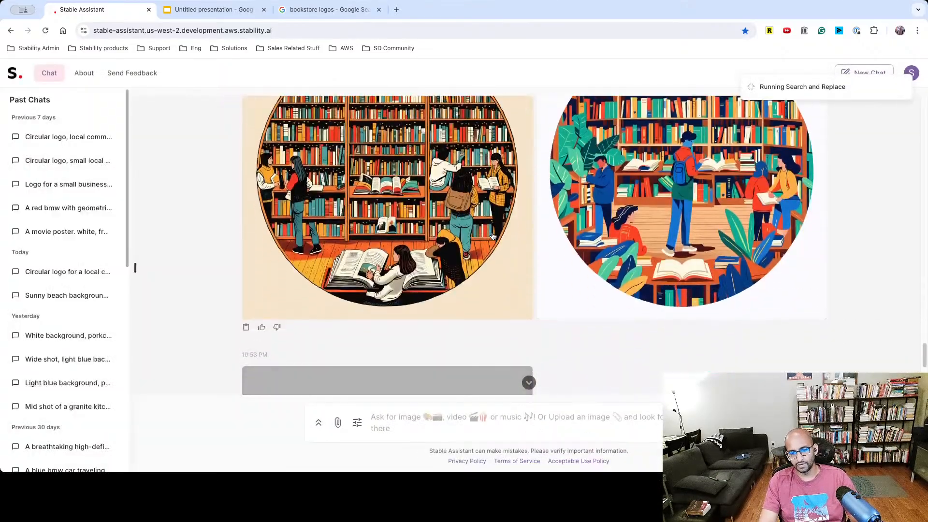
# Switch to the Google Slides presentation and add a second line, "With city skyline", to the "Background Replaced" caption.
pyautogui.click(209, 11)
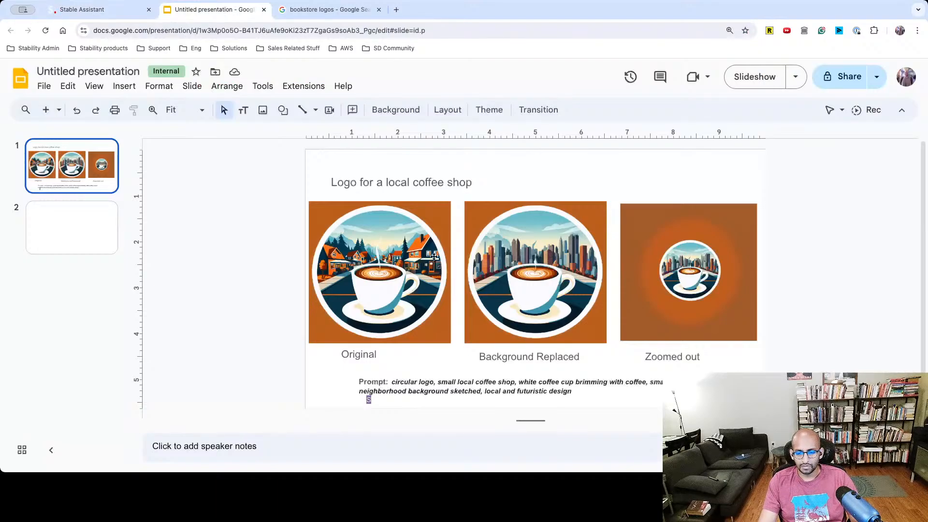
pyautogui.tripleClick(502, 356)
pyautogui.click(569, 357)
pyautogui.click(582, 358)
pyautogui.press('Return')
pyautogui.write('With c')
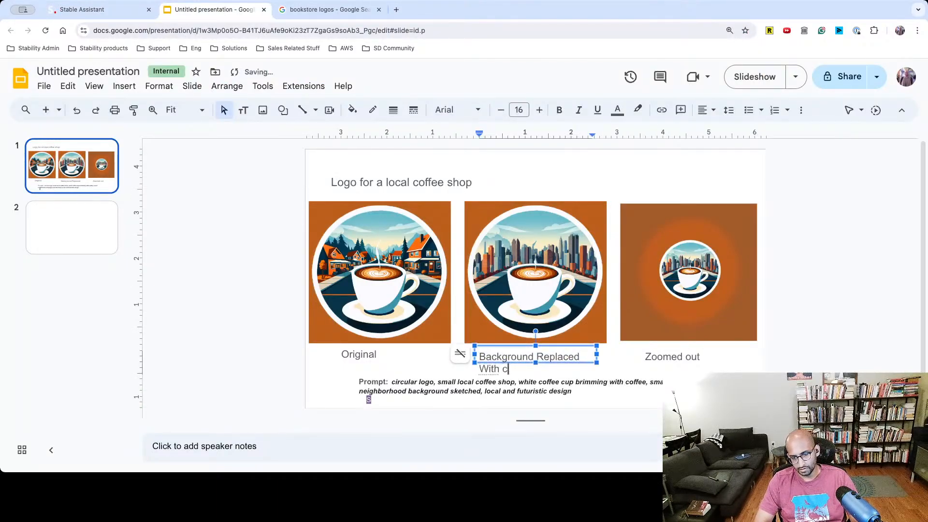
pyautogui.write('ity skyline')
# Set the font size of the whole "Background Replaced With city skyline" caption to 14.
pyautogui.hotkey('ctrl', 'a')
pyautogui.click(501, 110)
pyautogui.click(501, 109)
pyautogui.click(427, 358)
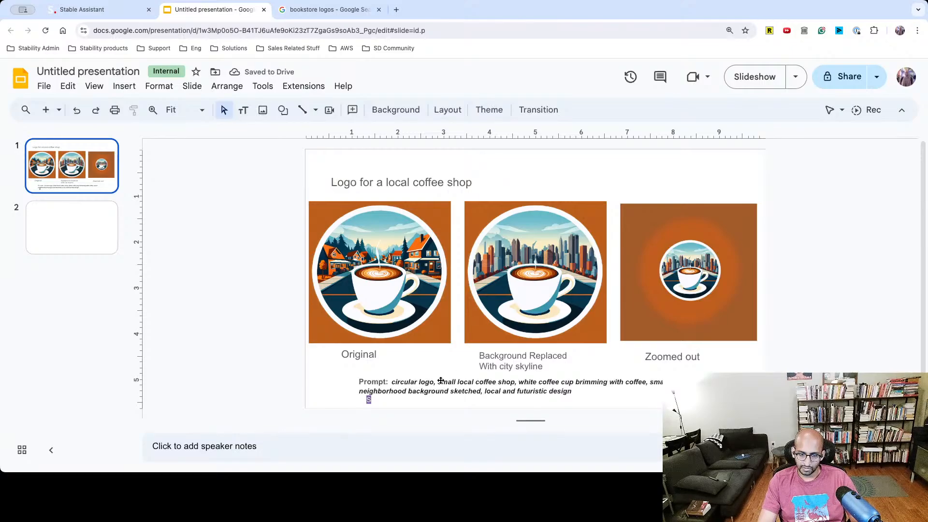
# Nudge the prompt text up slightly, and move the slide title and the three coffee logo images up together.
pyautogui.click(432, 383)
pyautogui.click(413, 265)
pyautogui.click(361, 200)
pyautogui.click(320, 201)
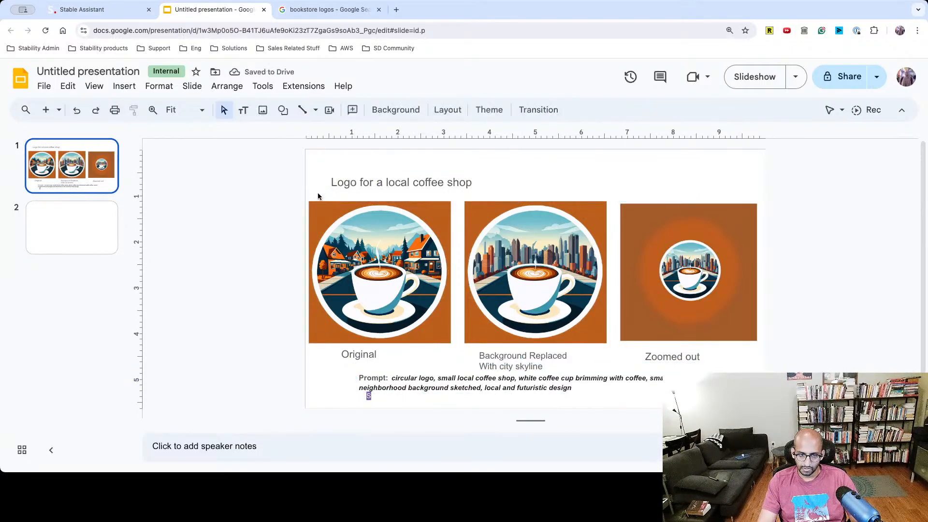
pyautogui.moveTo(318, 200); pyautogui.dragTo(622, 291)
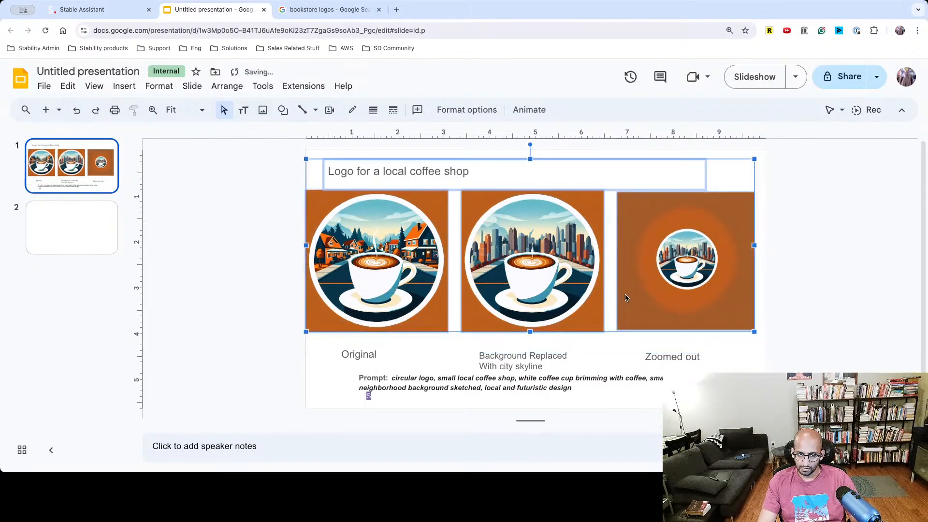
pyautogui.click(572, 352)
pyautogui.click(438, 347)
pyautogui.moveTo(338, 345)
pyautogui.mouseDown()
pyautogui.moveTo(608, 360)
pyautogui.moveTo(339, 345)
pyautogui.mouseUp()
pyautogui.click(323, 344)
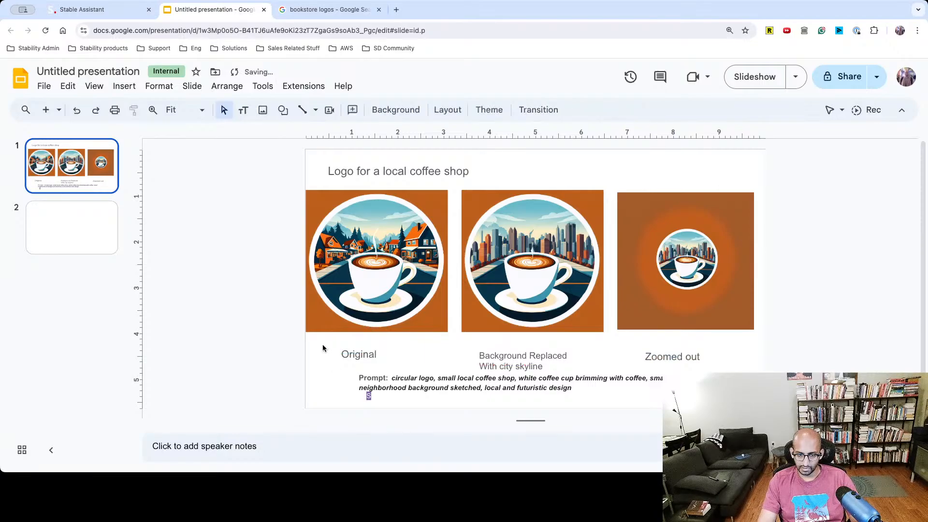
# Move the three captions and the prompt text up together, closer to the logo images.
pyautogui.moveTo(489, 357); pyautogui.dragTo(671, 396)
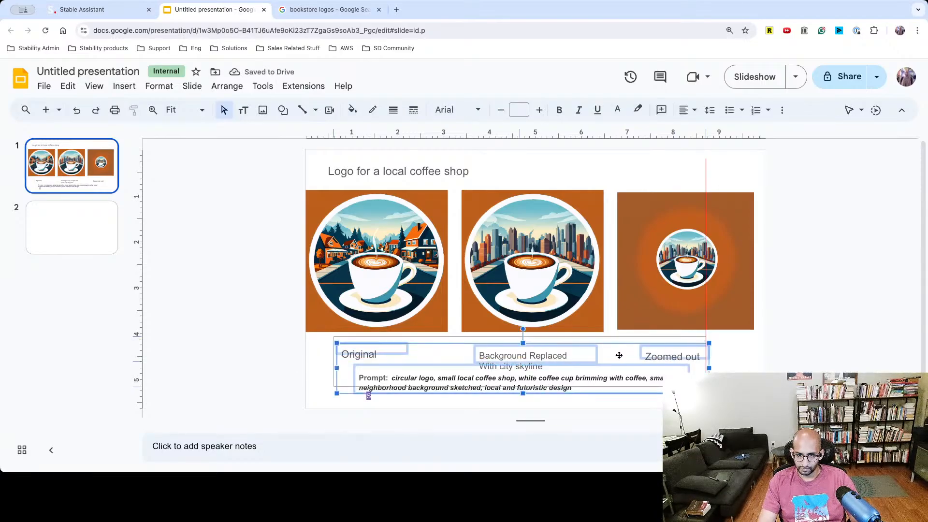
pyautogui.moveTo(520, 411); pyautogui.dragTo(520, 404)
pyautogui.click(472, 404)
# Separate the overlapping text by lowering the prompt text and raising the "Background Replaced With city skyline" caption.
pyautogui.click(429, 372)
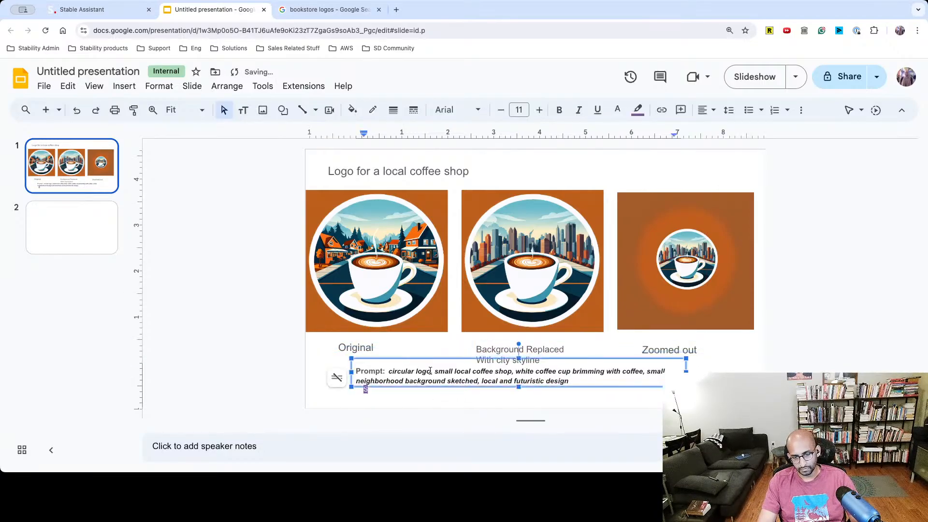
pyautogui.click(429, 360)
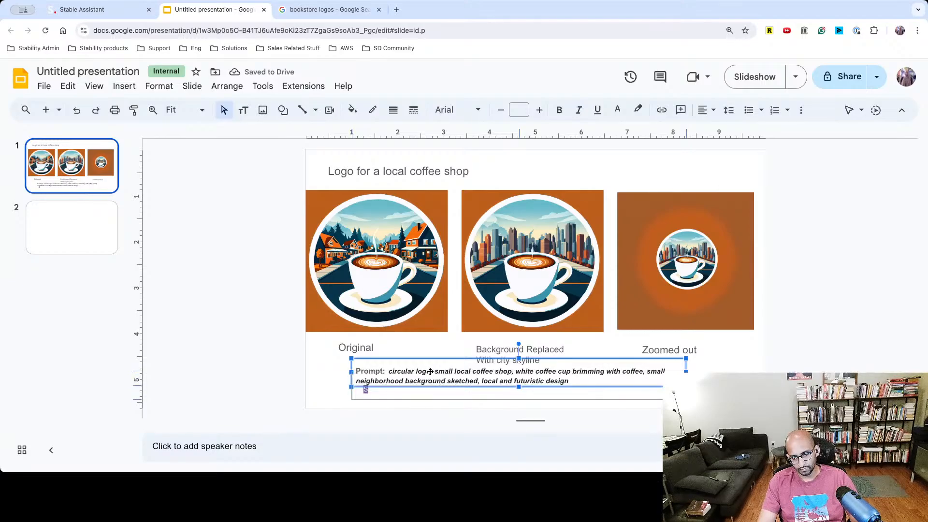
pyautogui.moveTo(429, 370); pyautogui.dragTo(430, 381)
pyautogui.click(436, 343)
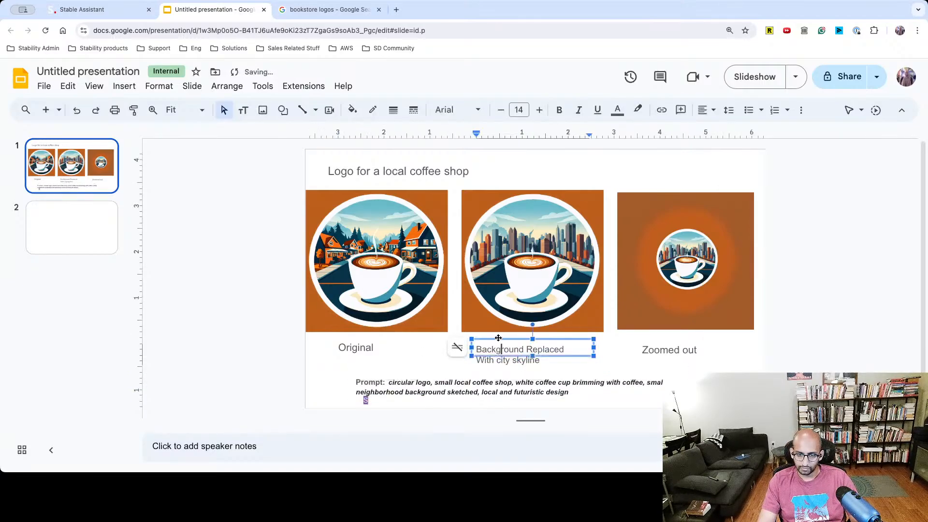
pyautogui.click(497, 337)
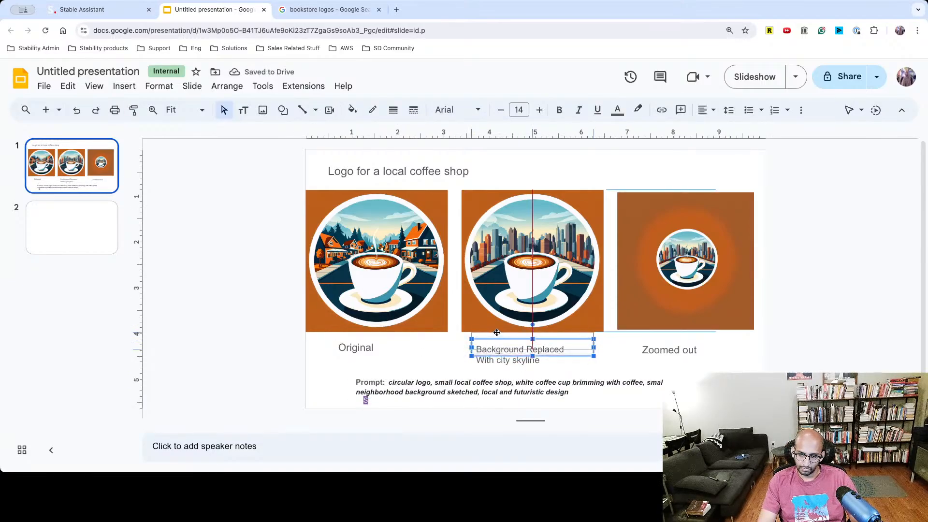
pyautogui.moveTo(498, 337); pyautogui.dragTo(497, 334)
pyautogui.click(435, 359)
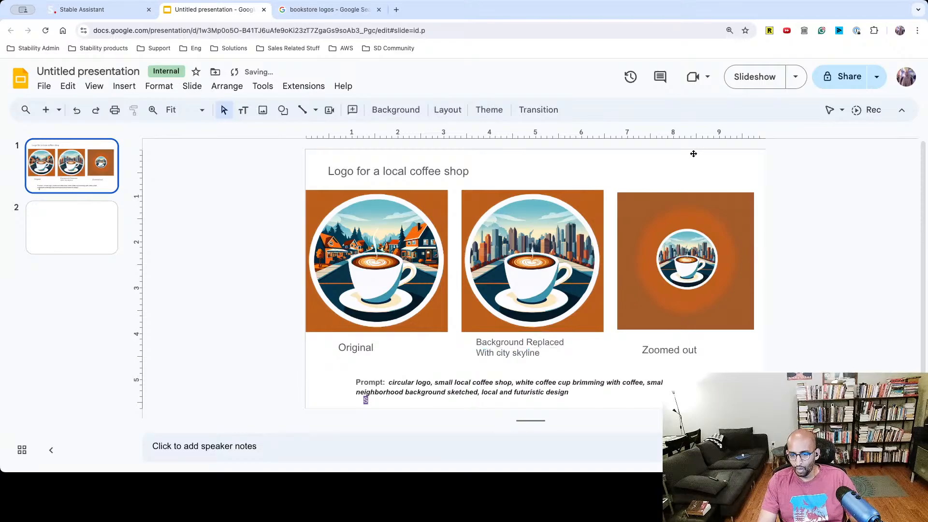
# Preview the coffee shop logo slide as a full-screen slideshow and exit the presentation view.
pyautogui.click(742, 83)
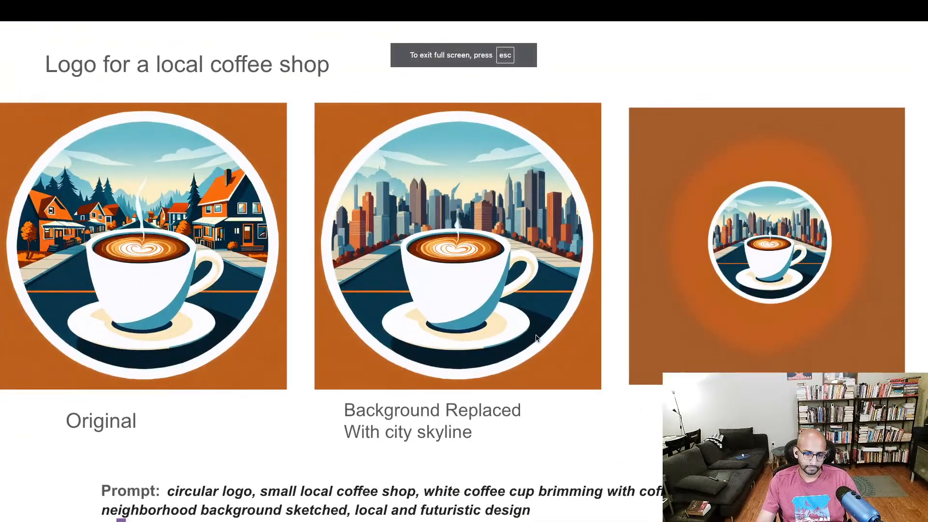
pyautogui.click(536, 336)
pyautogui.press('Escape')
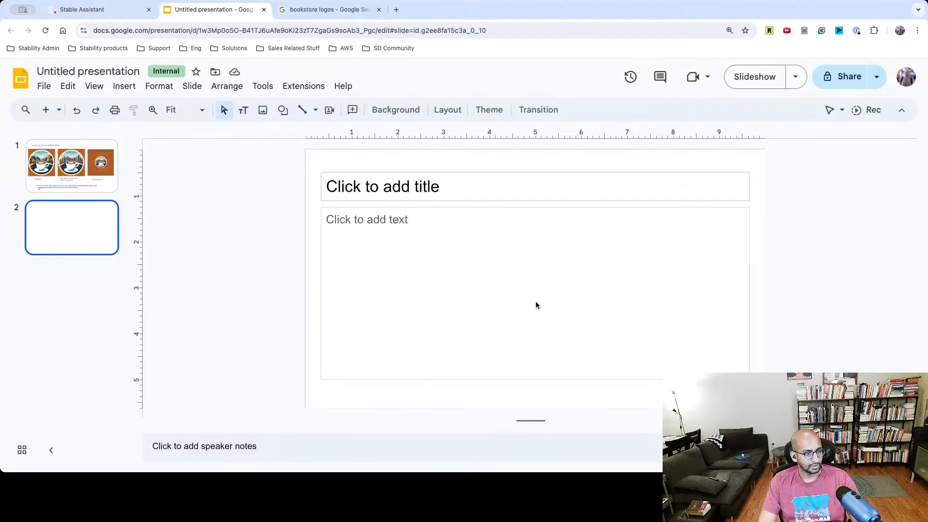
# Switch back to Stable Assistant and examine the fantasy-world window result in the enlarged view.
pyautogui.click(101, 9)
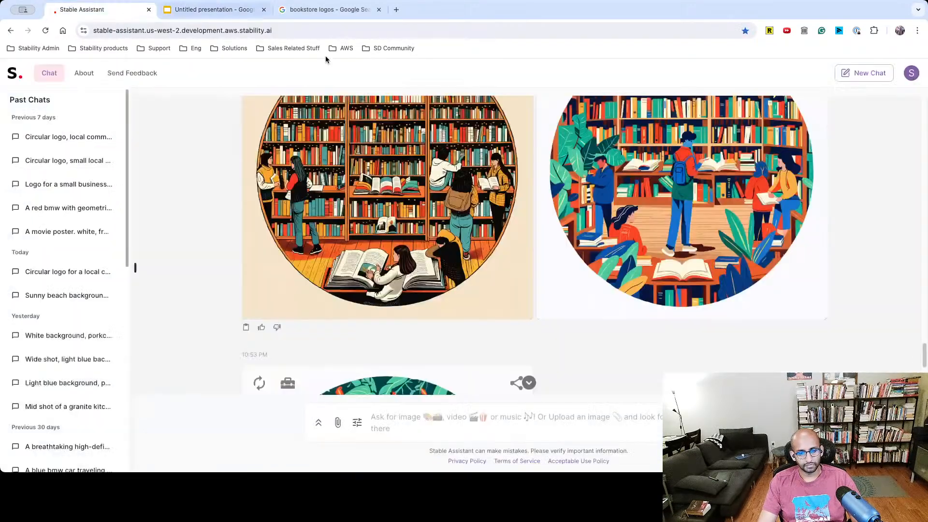
pyautogui.scroll(-5, 437, 261)
pyautogui.scroll(-1, 437, 262)
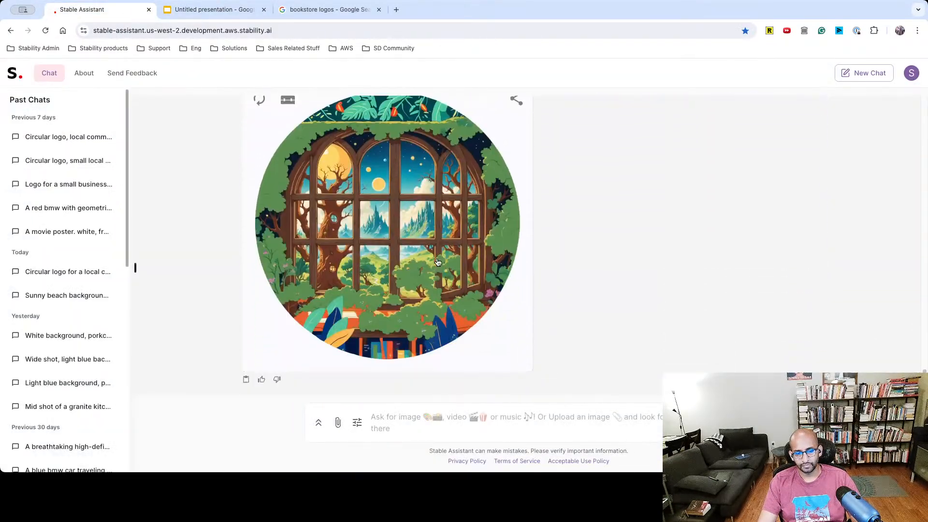
pyautogui.click(402, 295)
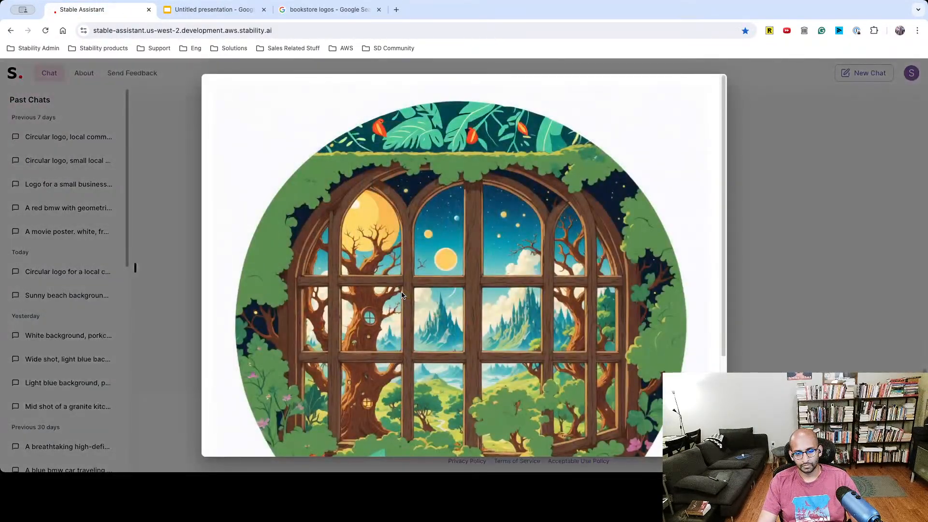
pyautogui.click(770, 241)
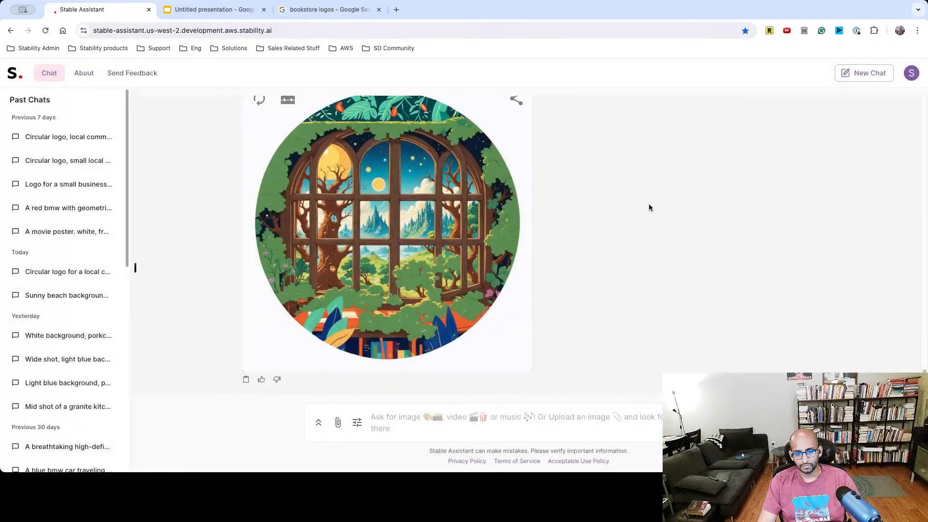
# Start Search and Replace on the original bookstore logo with plants, with "bookshelf in the backgoround" as the element to replace.
pyautogui.scroll(6, 649, 207)
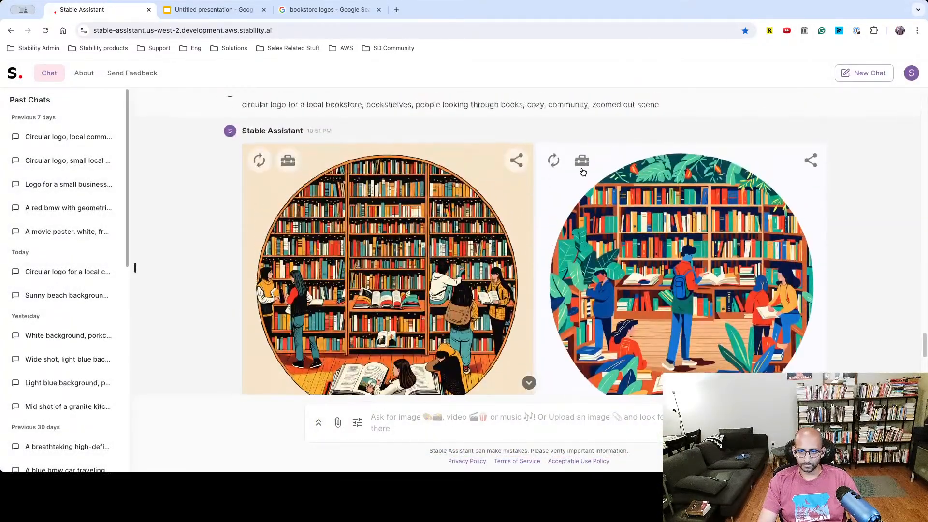
pyautogui.click(582, 164)
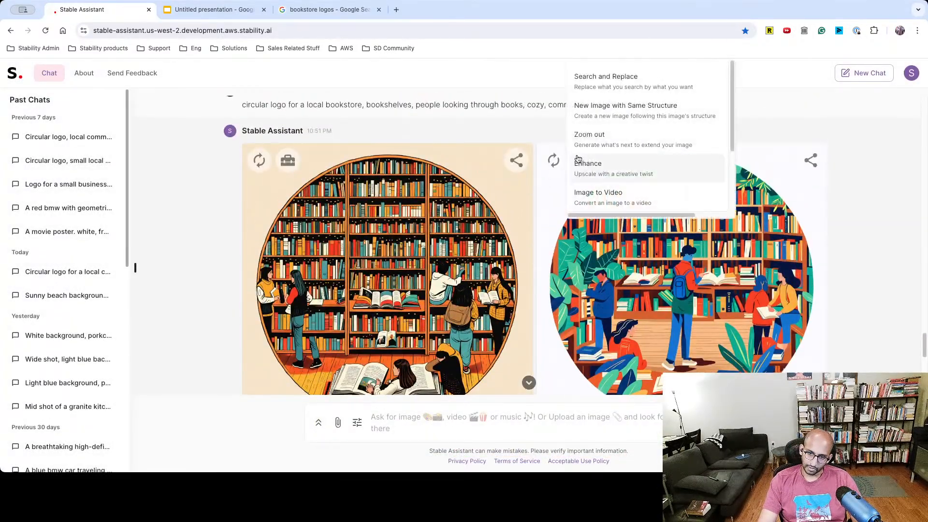
pyautogui.click(615, 85)
pyautogui.click(406, 130)
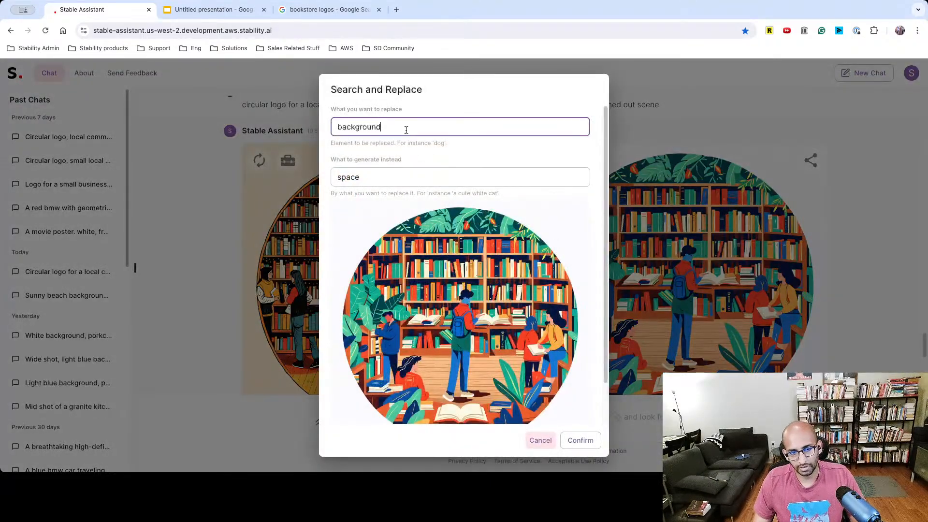
pyautogui.press('super+a')
pyautogui.press('BackSpace')
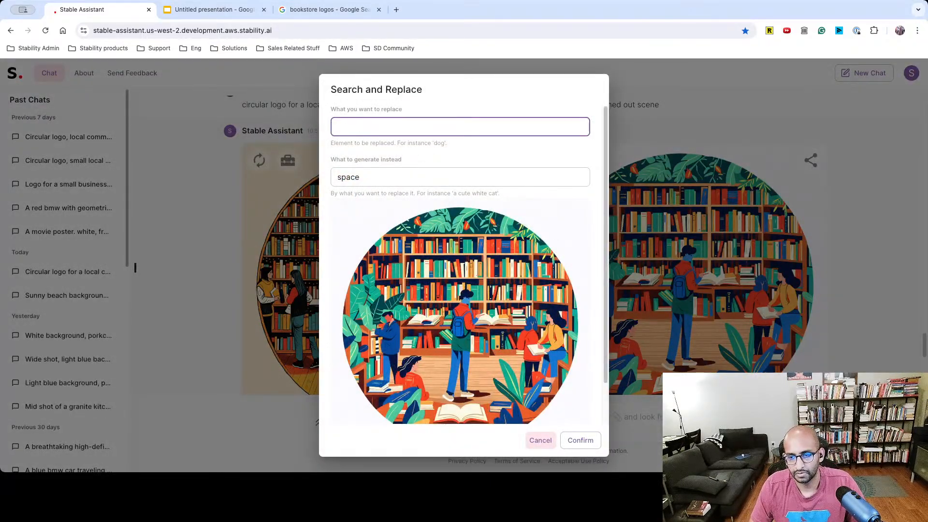
pyautogui.write('bookshelf in the backrou')
pyautogui.press('BackSpace')
pyautogui.write('gorund')
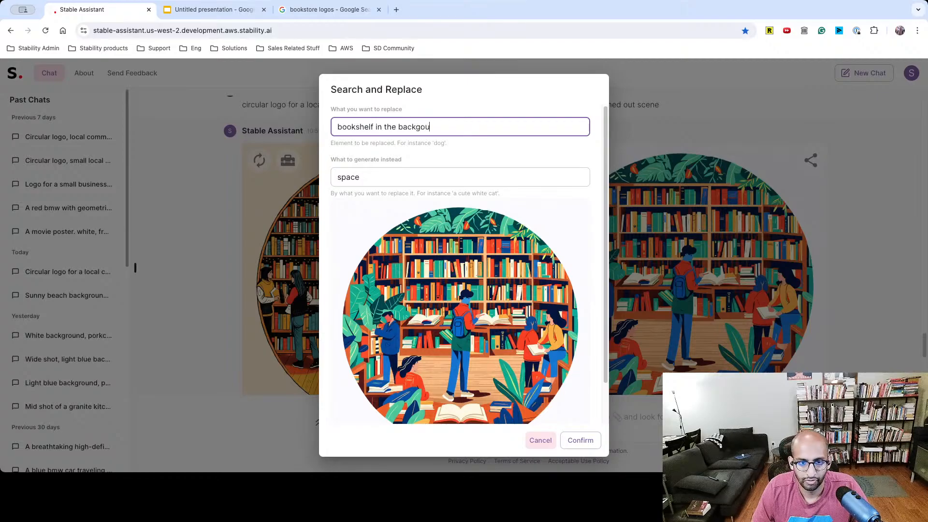
pyautogui.press('BackSpace')
pyautogui.press('BackSpace')
pyautogui.press('BackSpace')
pyautogui.press('BackSpace')
pyautogui.write('round')
# Enter "window with space" as what to generate instead and run the Search and Replace.
pyautogui.press('Tab')
pyautogui.write('window looking')
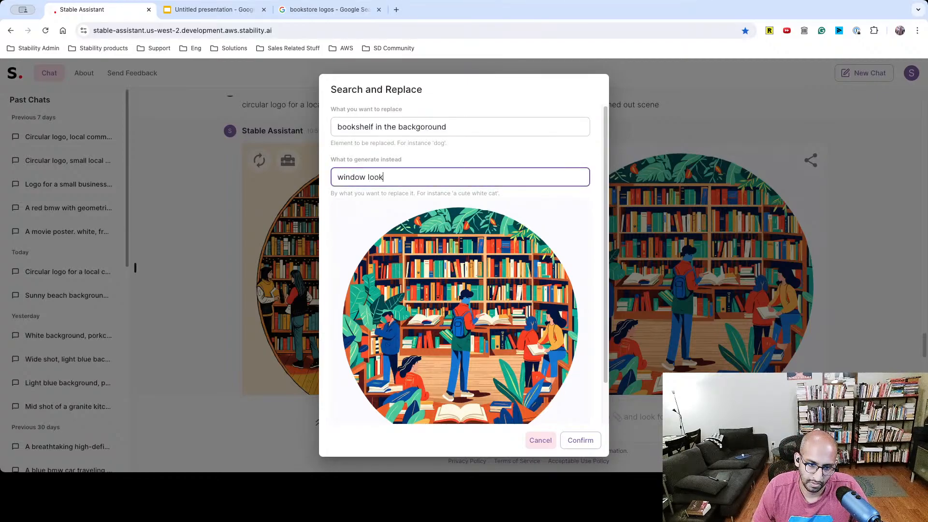
pyautogui.press('BackSpace')
pyautogui.press('BackSpace')
pyautogui.press('BackSpace')
pyautogui.press('BackSpace')
pyautogui.press('BackSpace')
pyautogui.press('BackSpace')
pyautogui.press('BackSpace')
pyautogui.write('with spacce')
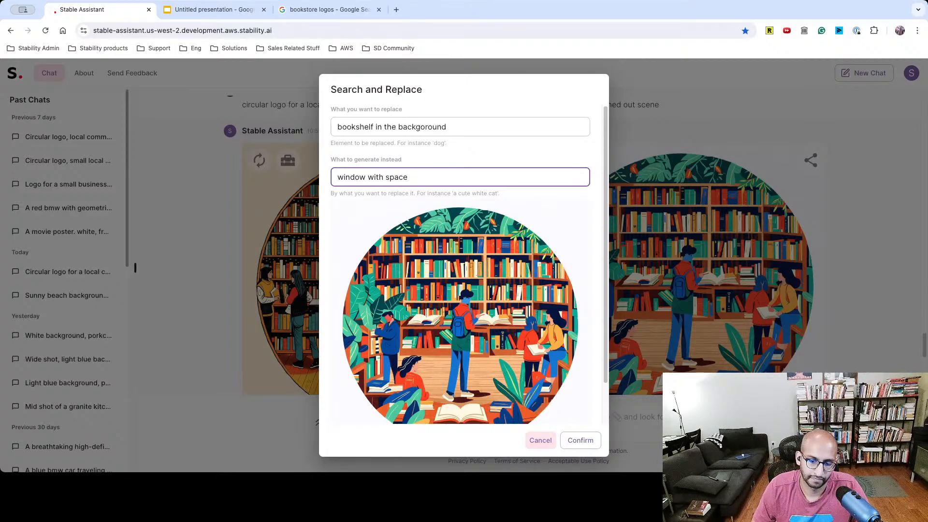
pyautogui.click(581, 439)
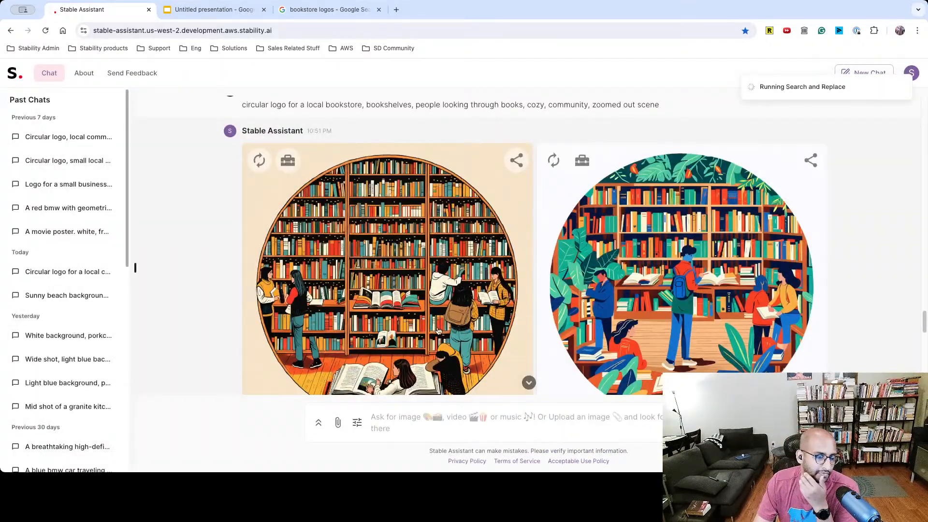
# Examine the fantasy-world window image enlarged, review the earlier bookstore logos, and view the new space window result.
pyautogui.scroll(-8, 442, 297)
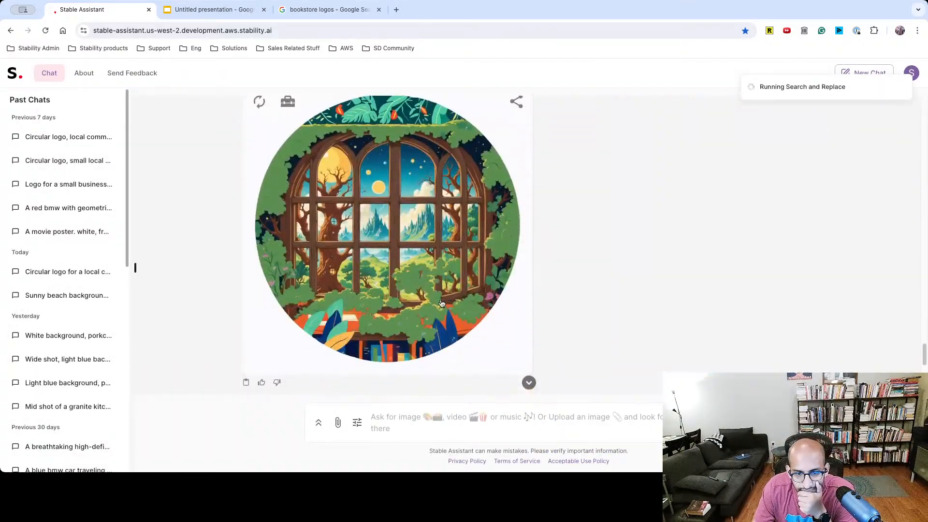
pyautogui.click(418, 270)
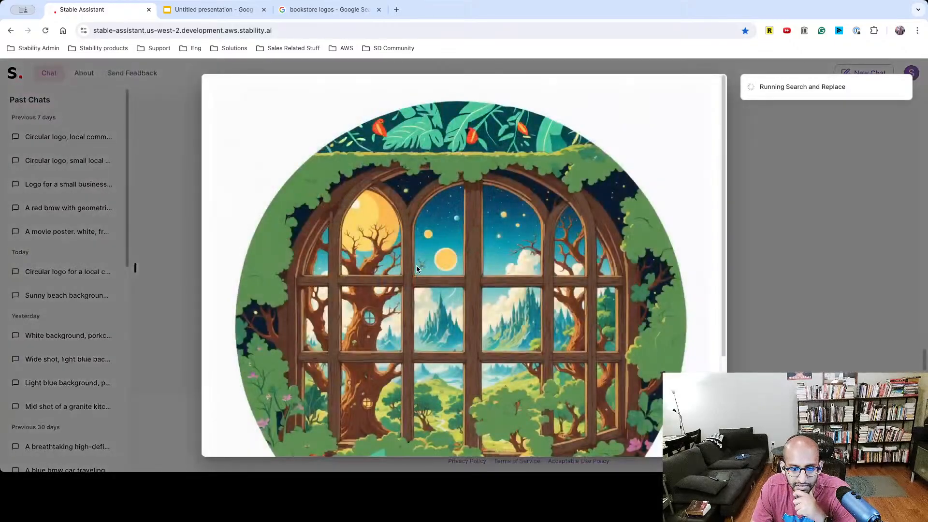
pyautogui.scroll(-1, 289, 377)
pyautogui.click(171, 343)
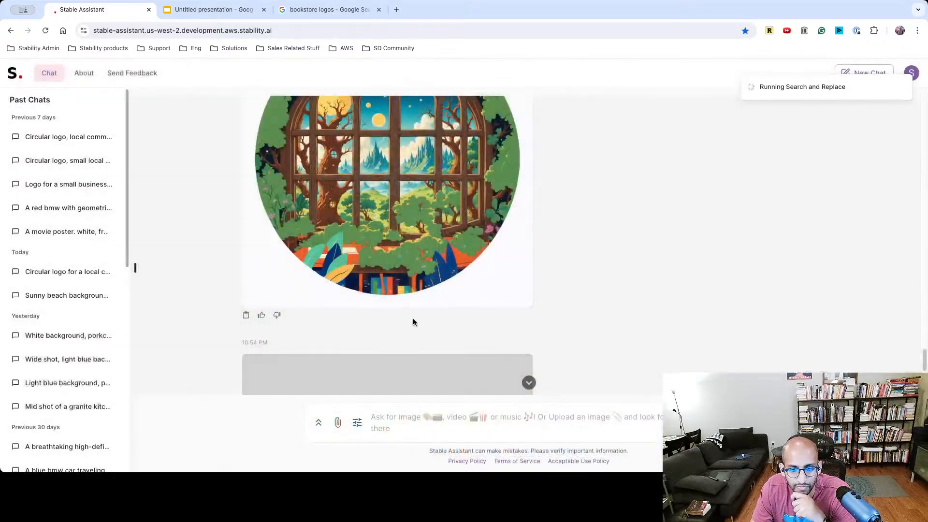
pyautogui.scroll(10, 412, 322)
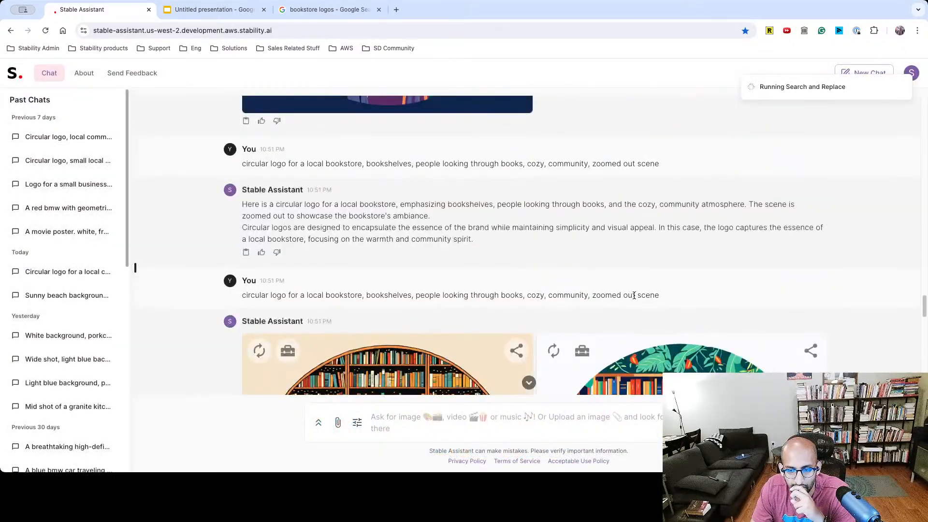
pyautogui.scroll(-10, 621, 300)
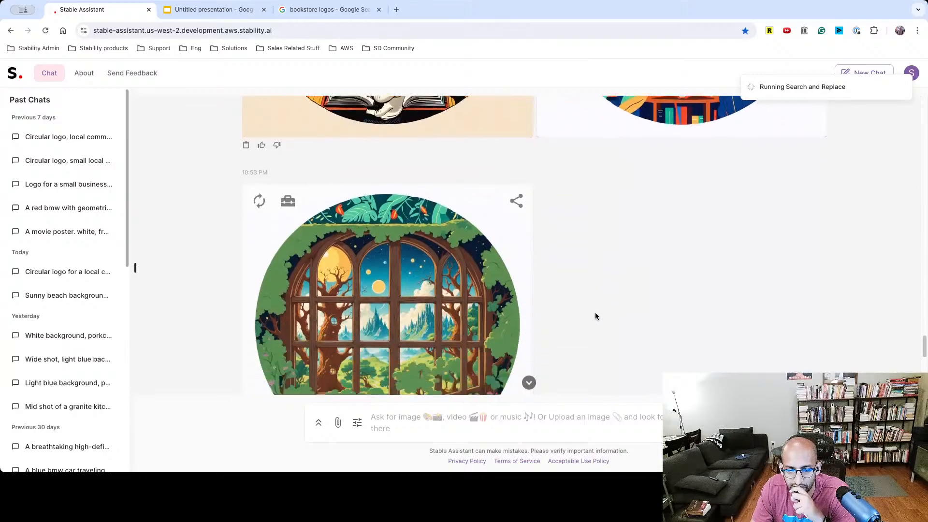
pyautogui.scroll(-8, 595, 314)
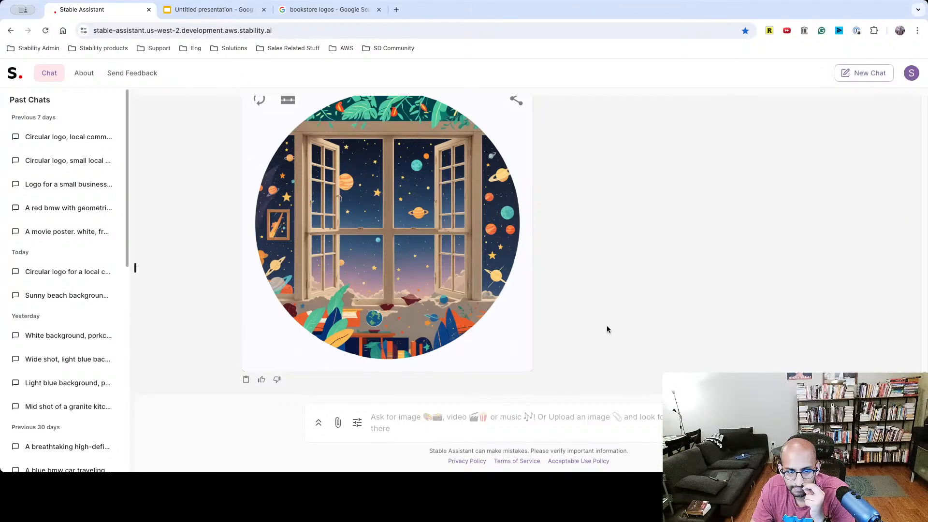
# Open Search and Replace for the original bookstore logo with plants.
pyautogui.scroll(4, 476, 282)
pyautogui.scroll(14, 475, 281)
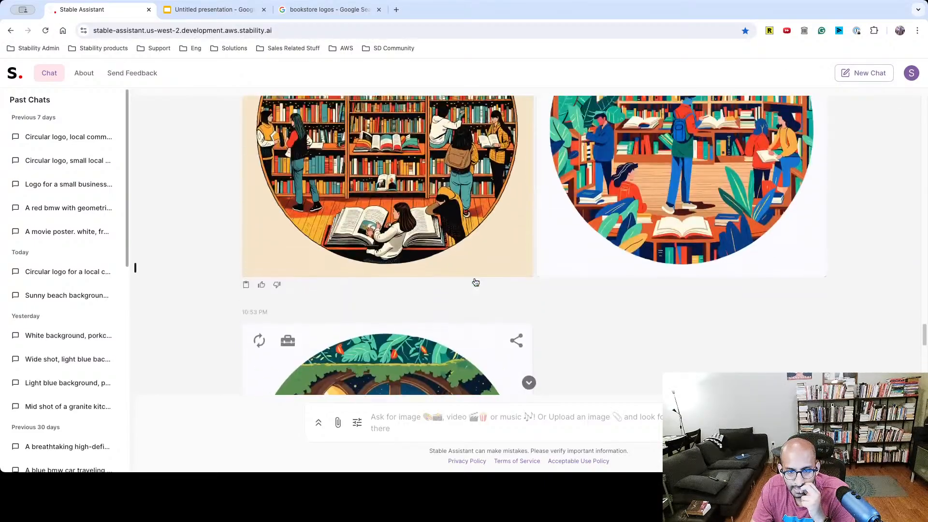
pyautogui.scroll(-4, 475, 282)
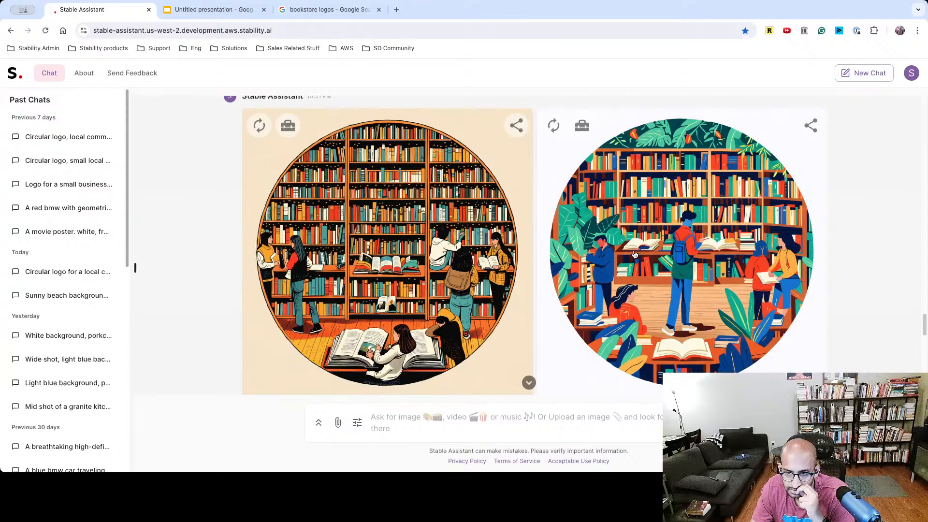
pyautogui.click(582, 127)
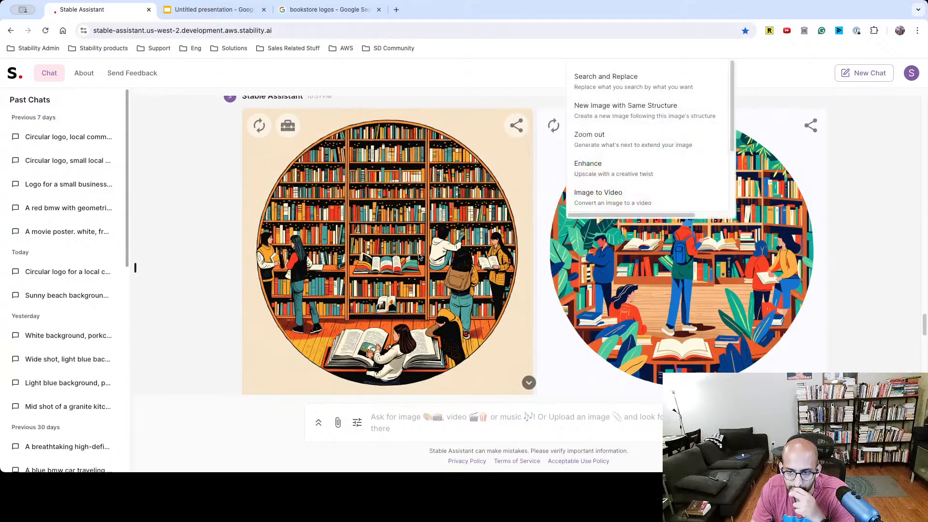
pyautogui.click(604, 81)
pyautogui.click(346, 127)
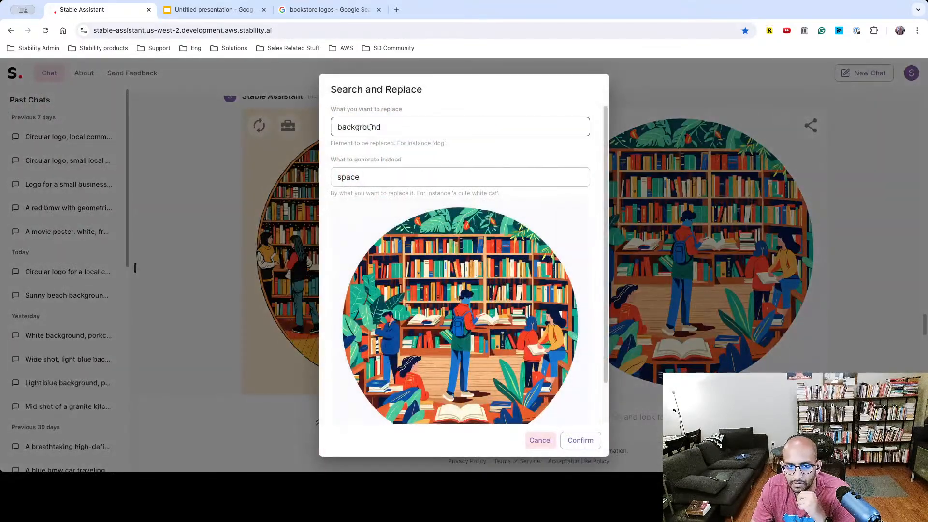
# Set "plants" as the element to replace and "tall lamps" as what to generate, run the Search and Replace, and view the result.
pyautogui.moveTo(370, 126); pyautogui.dragTo(303, 129)
pyautogui.press('super+a')
pyautogui.press('BackSpace')
pyautogui.write('blue')
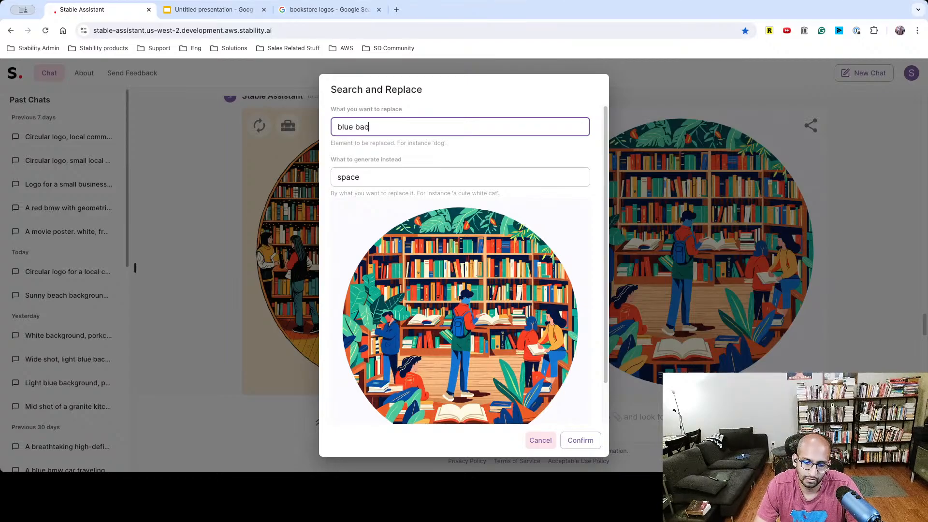
pyautogui.press('super+a')
pyautogui.press('BackSpace')
pyautogui.write('pn')
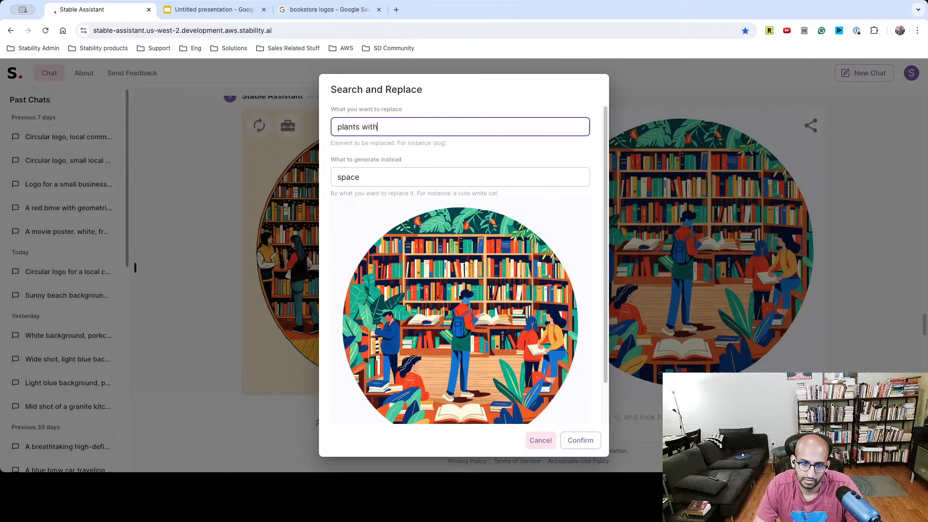
pyautogui.press('BackSpace')
pyautogui.press('Tab')
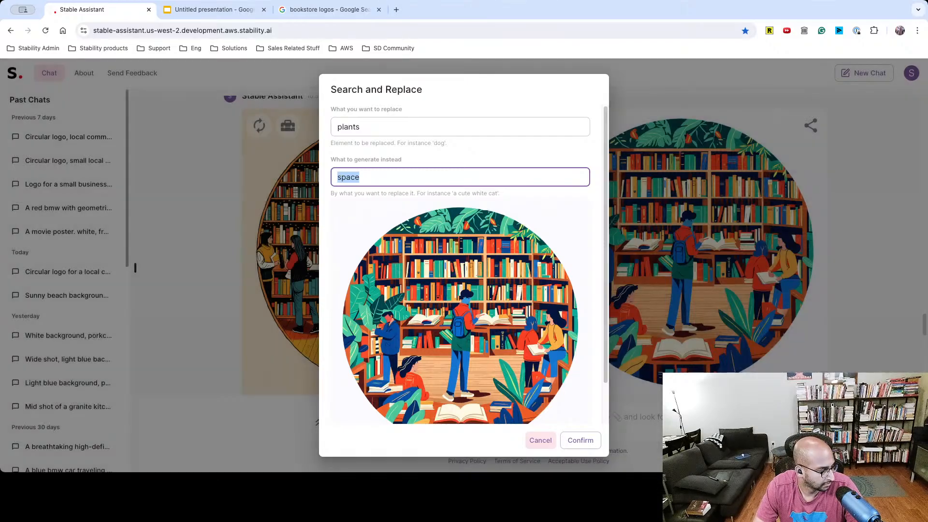
pyautogui.write('lamps')
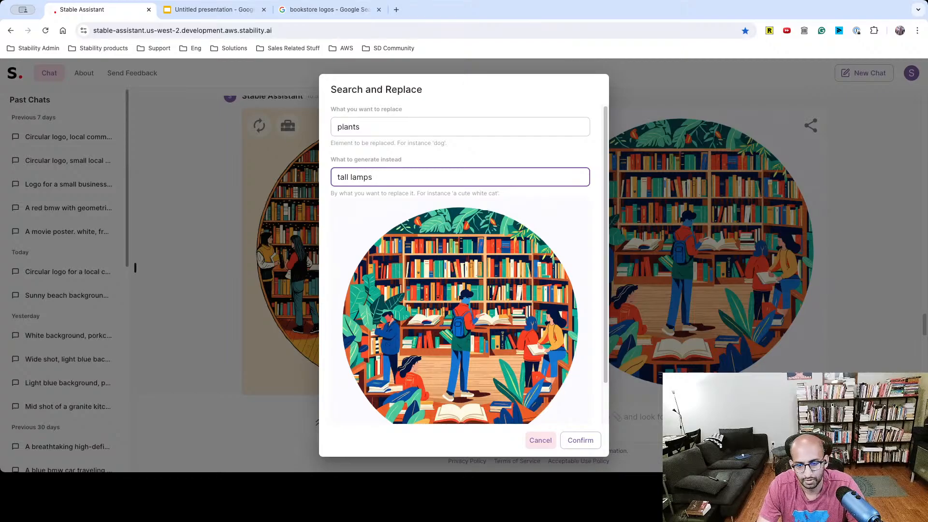
pyautogui.click(569, 449)
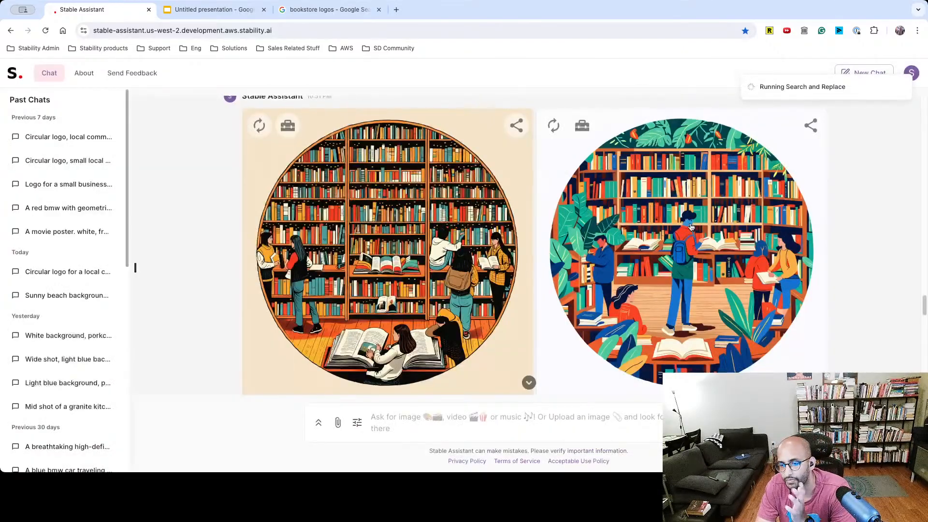
pyautogui.scroll(-10, 692, 227)
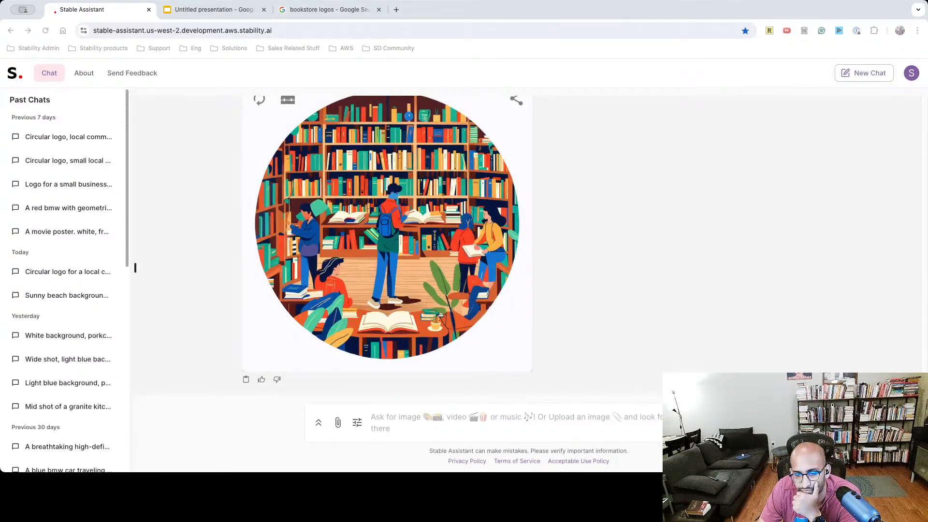
pyautogui.click(559, 461)
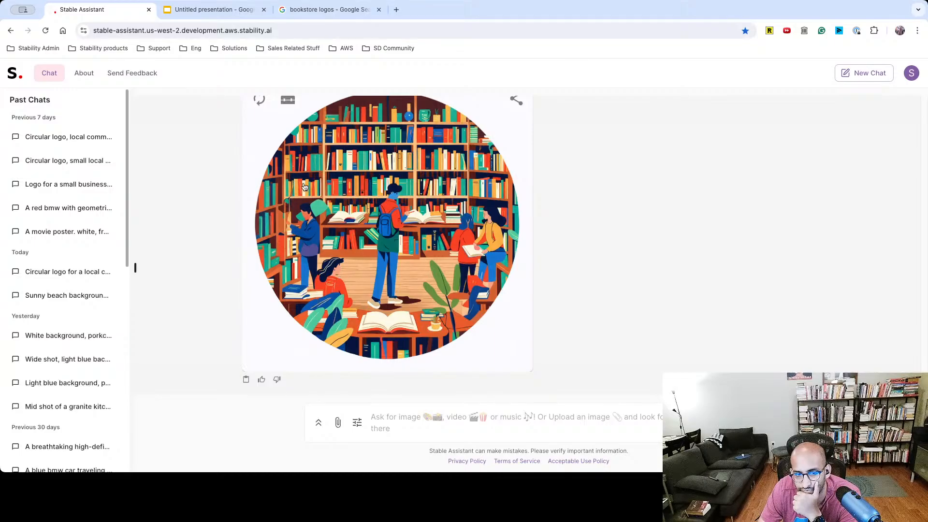
# Start another Search and Replace on the original bookstore logo, with "plants" as the element to replace.
pyautogui.scroll(2, 330, 270)
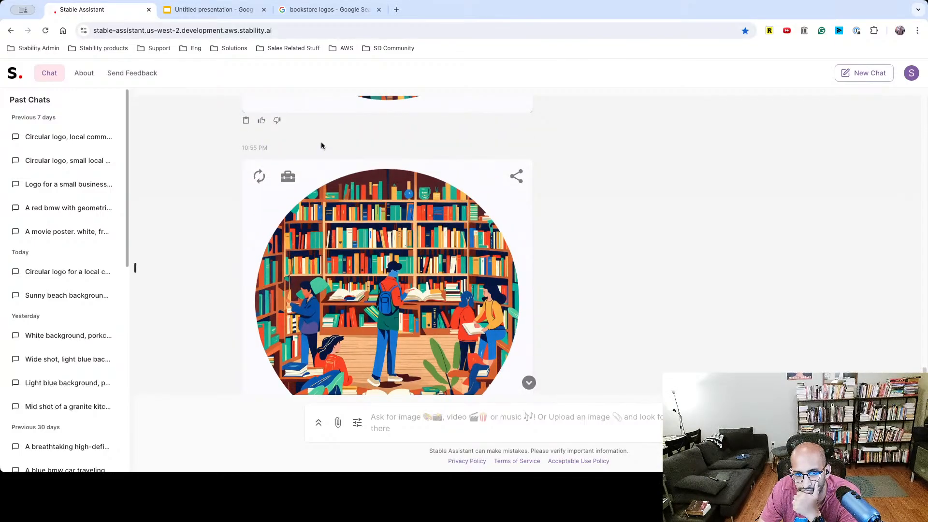
pyautogui.scroll(10, 321, 145)
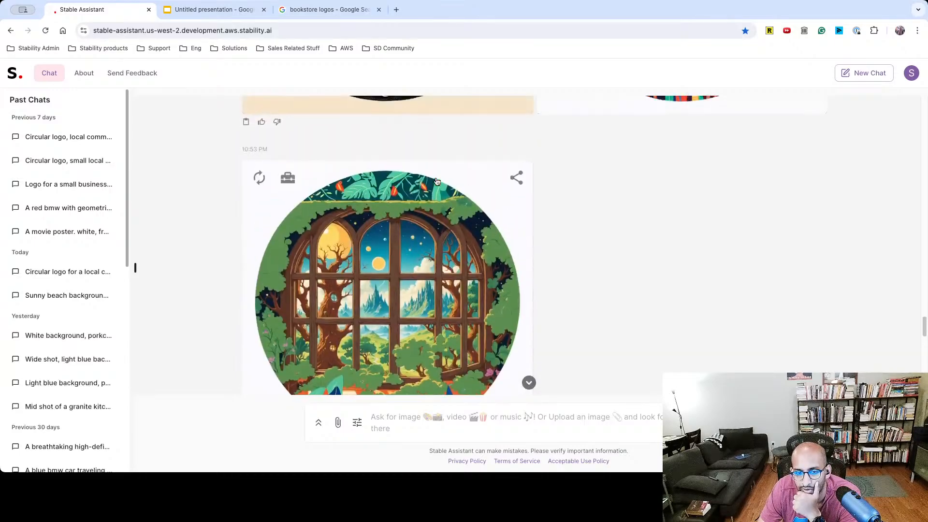
pyautogui.scroll(5, 436, 181)
pyautogui.click(582, 118)
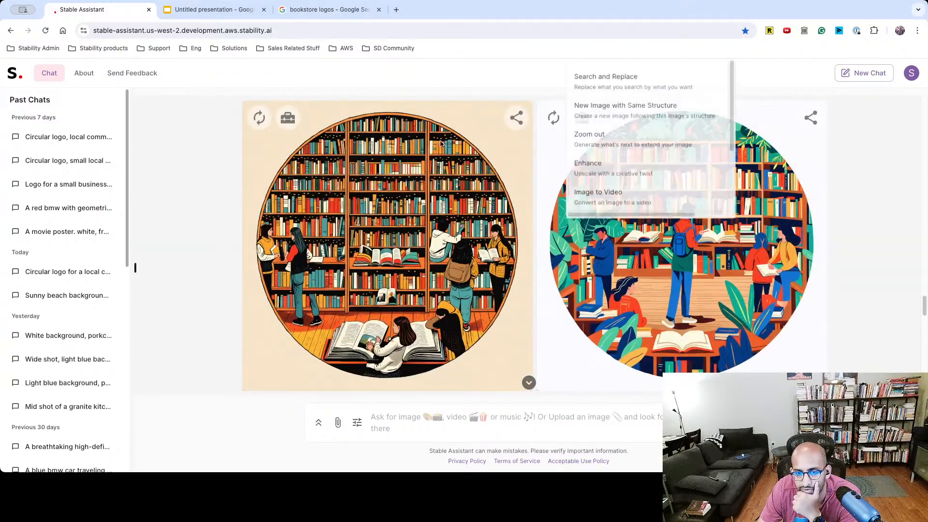
pyautogui.click(637, 87)
pyautogui.doubleClick(389, 128)
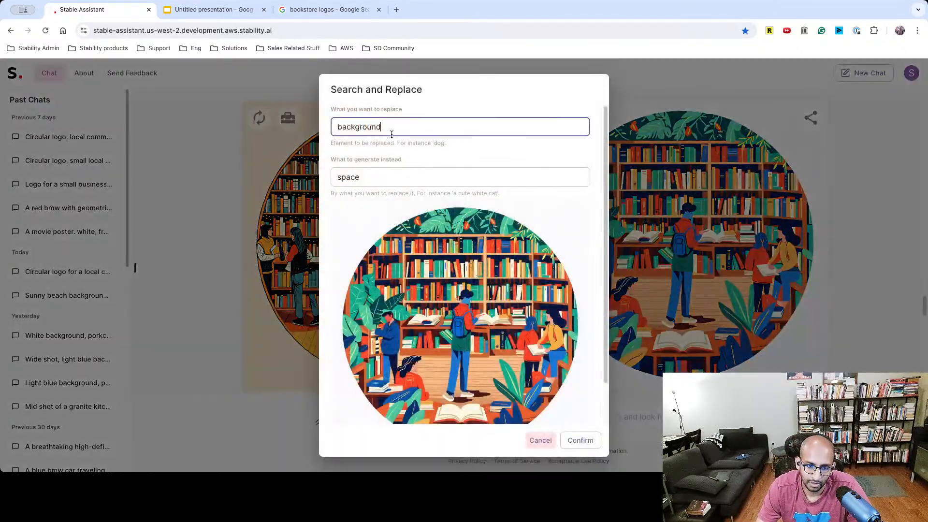
pyautogui.write('plants')
pyautogui.press('Tab')
# Enter "tall silver lamps" as what to generate instead and run the Search and Replace.
pyautogui.write('tall')
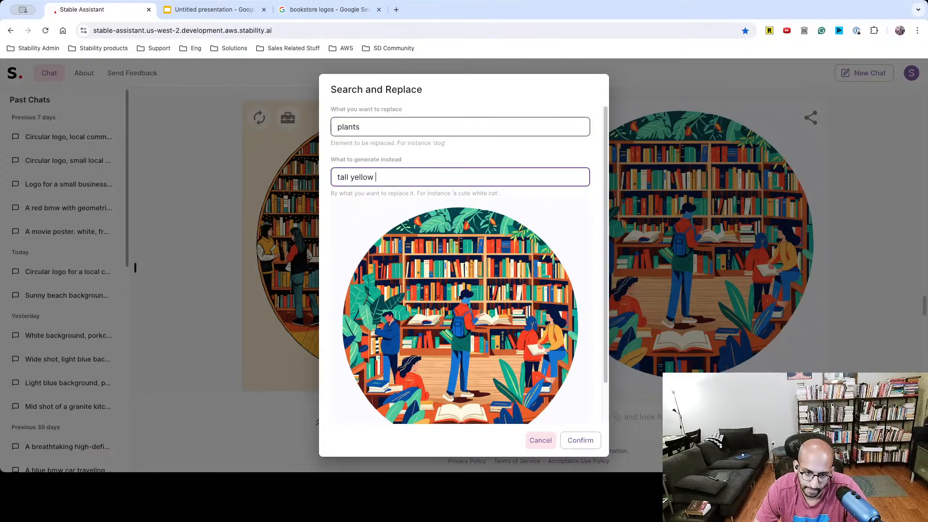
pyautogui.write('solv')
pyautogui.press('BackSpace')
pyautogui.press('BackSpace')
pyautogui.press('BackSpace')
pyautogui.write('ilv')
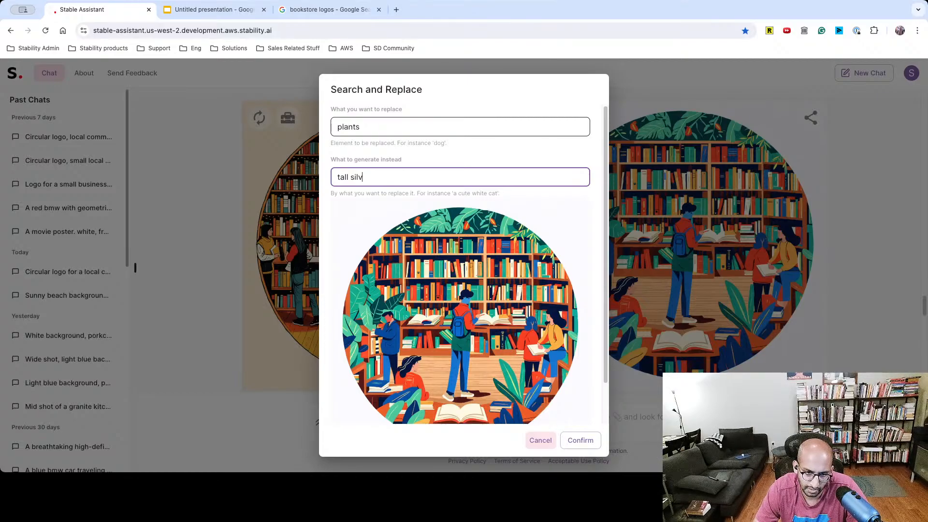
pyautogui.write('er lamps')
pyautogui.click(581, 440)
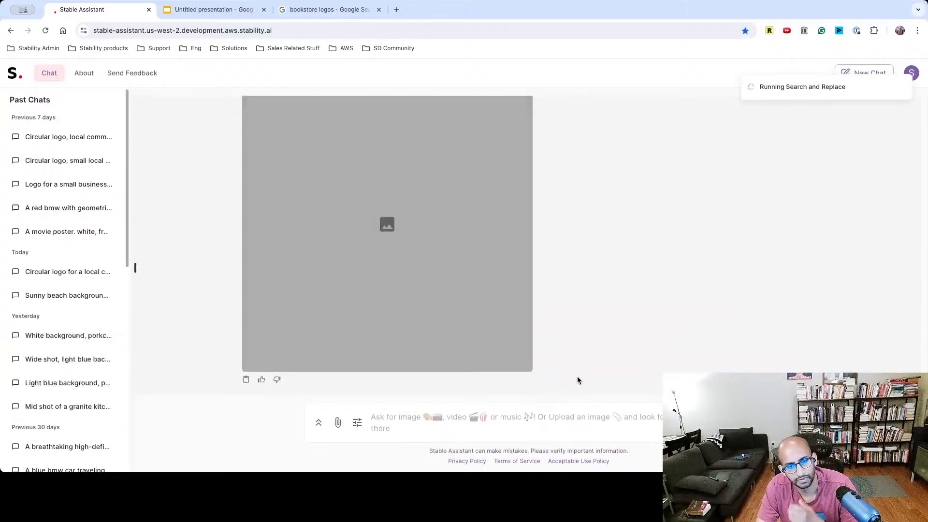
# Enlarge the original bookstore logo with plants, copy the image, and switch to the Google Slides presentation.
pyautogui.scroll(15, 557, 196)
pyautogui.scroll(10, 561, 196)
pyautogui.click(561, 196)
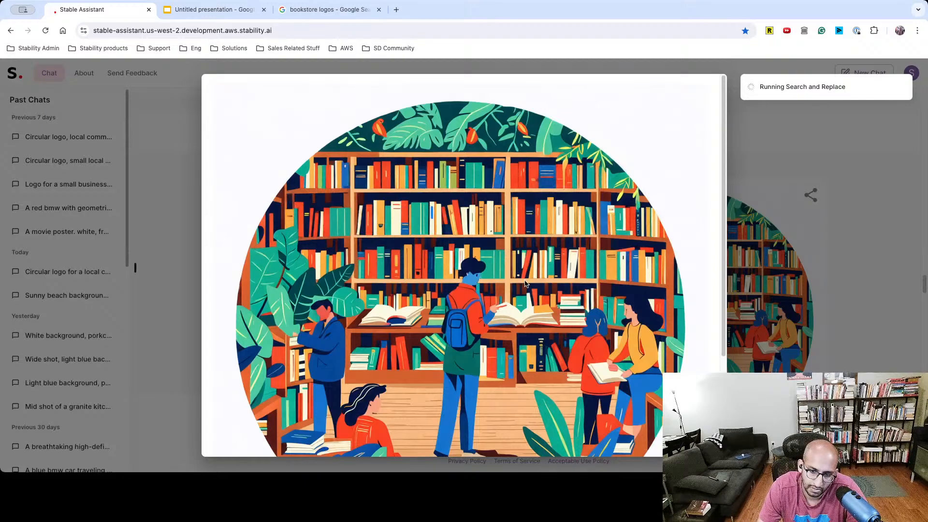
pyautogui.click(203, 10)
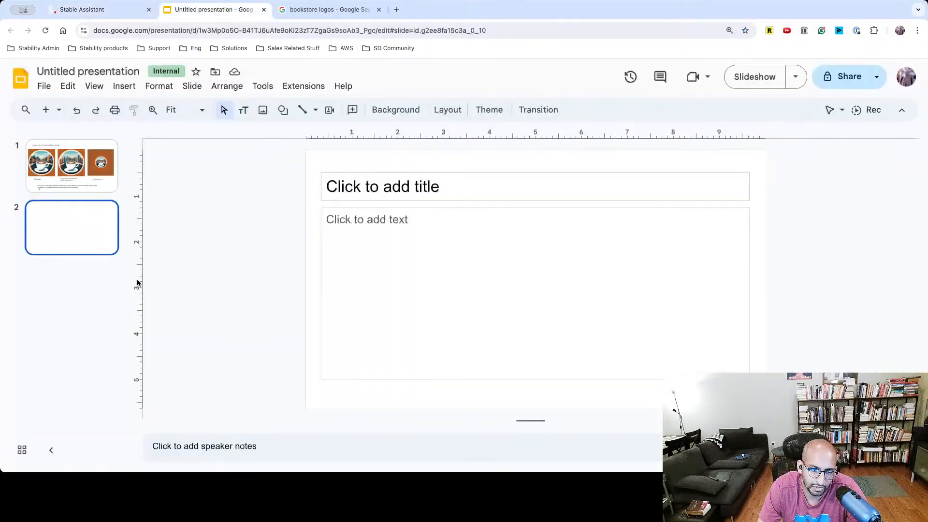
# Enter "Local bookstore" as the title of slide 2.
pyautogui.click(386, 189)
pyautogui.write('Boo')
pyautogui.press('BackSpace')
pyautogui.press('BackSpace')
pyautogui.press('BackSpace')
pyautogui.write('Locak')
pyautogui.press('BackSpace')
pyautogui.write('l bookstore')
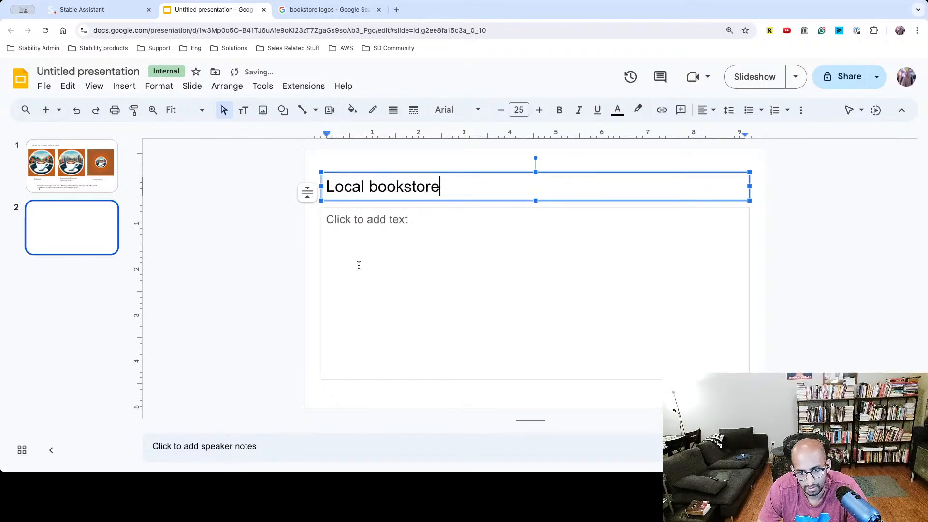
# Replace the empty body placeholder with the copied bookstore logo, scaled to about 3.1 inches wide below the title.
pyautogui.click(358, 265)
pyautogui.press('Escape')
pyautogui.press('Delete')
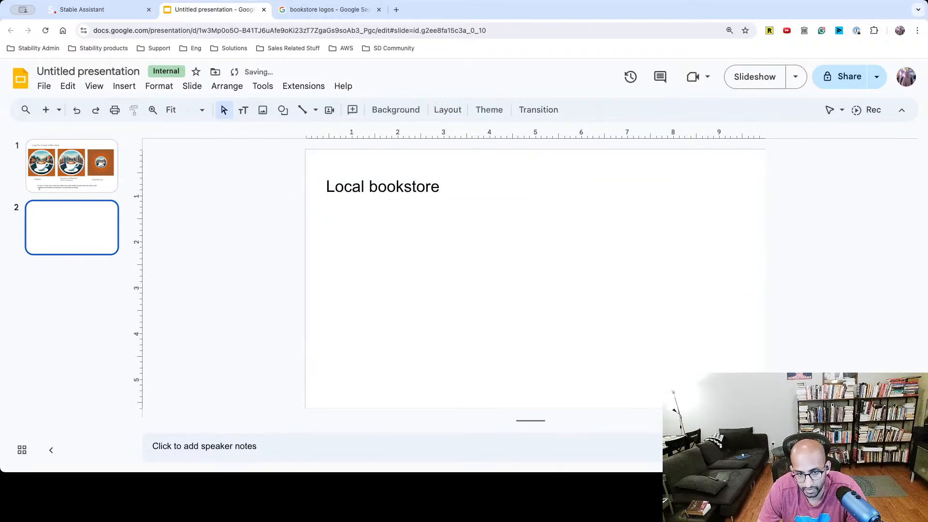
pyautogui.hotkey('ctrl', 'v')
pyautogui.moveTo(505, 400); pyautogui.dragTo(458, 352)
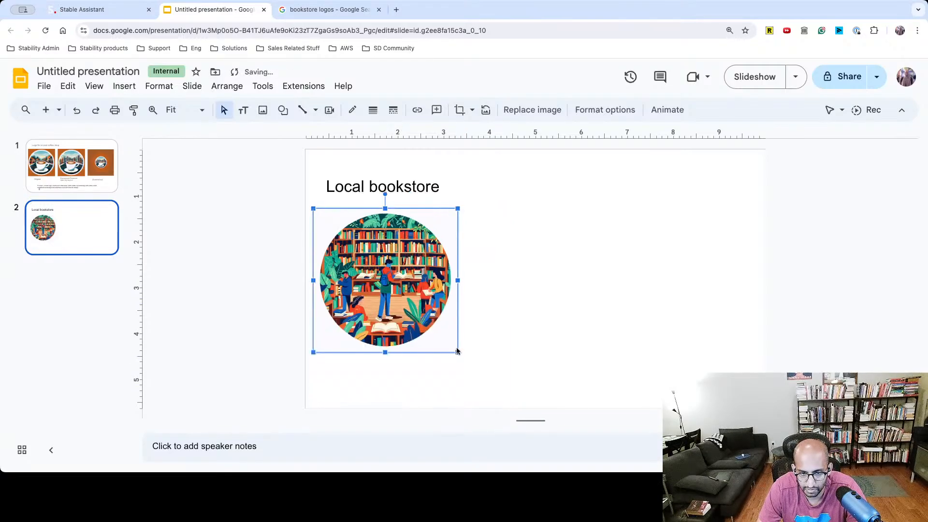
# Move the "Local bookstore" title slightly up and format its text bold and purple.
pyautogui.click(382, 199)
pyautogui.hotkey('ctrl', 'a')
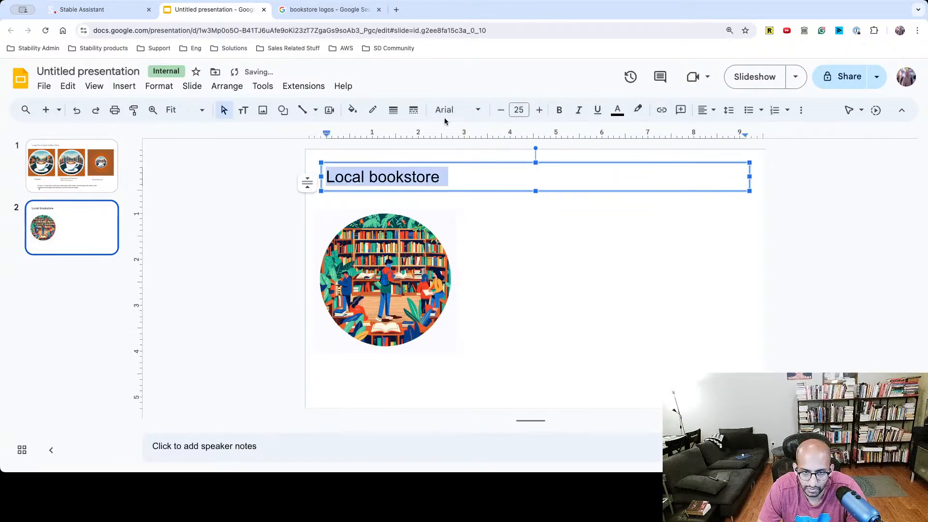
pyautogui.click(559, 110)
pyautogui.click(618, 110)
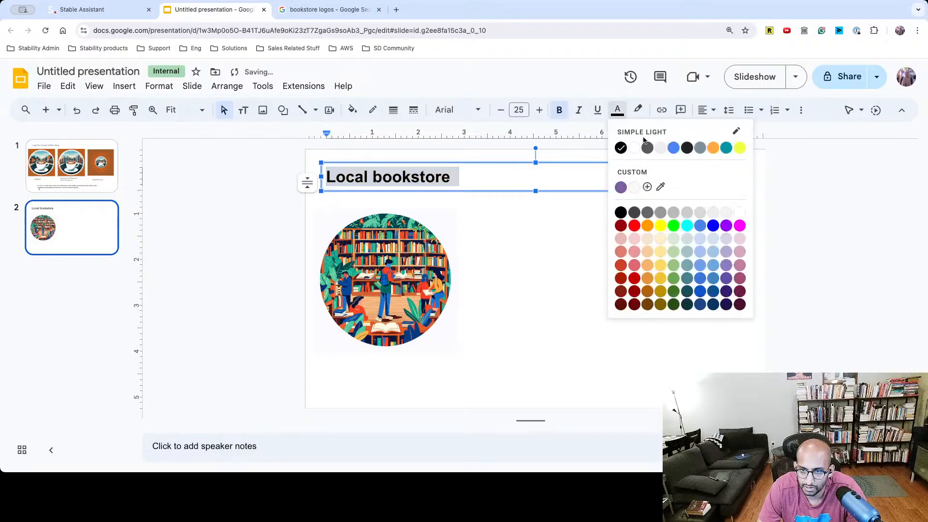
pyautogui.click(726, 225)
pyautogui.click(289, 178)
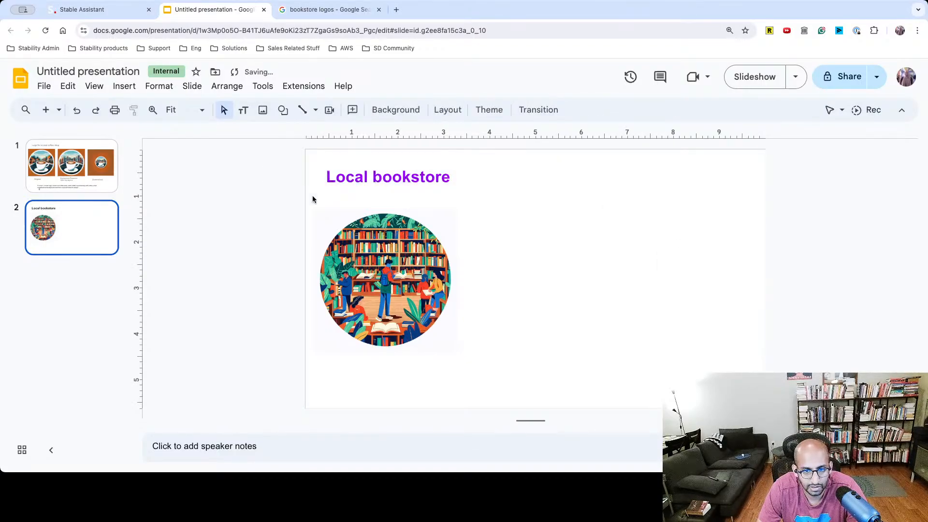
# Nudge the bookstore logo slightly up, closer to the slide title.
pyautogui.click(380, 286)
pyautogui.click(486, 329)
pyautogui.click(384, 278)
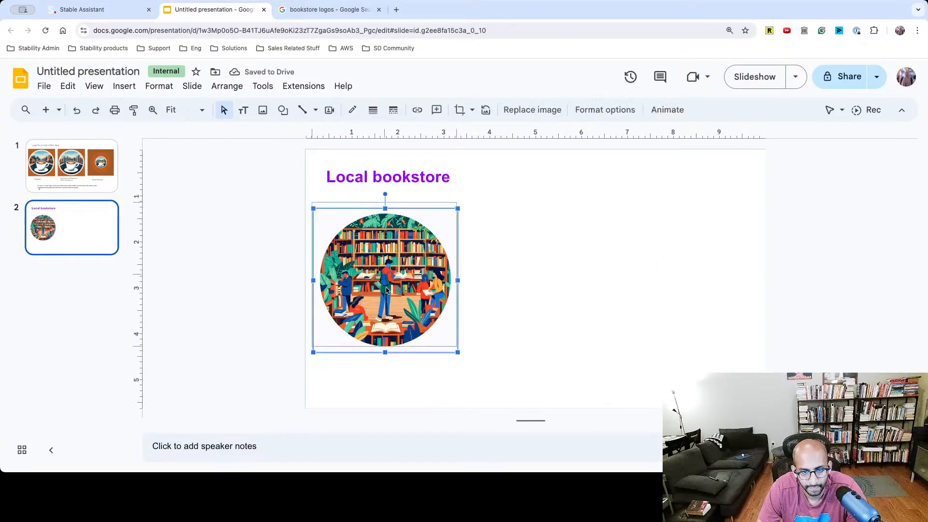
pyautogui.moveTo(384, 278); pyautogui.dragTo(385, 270)
pyautogui.press('Escape')
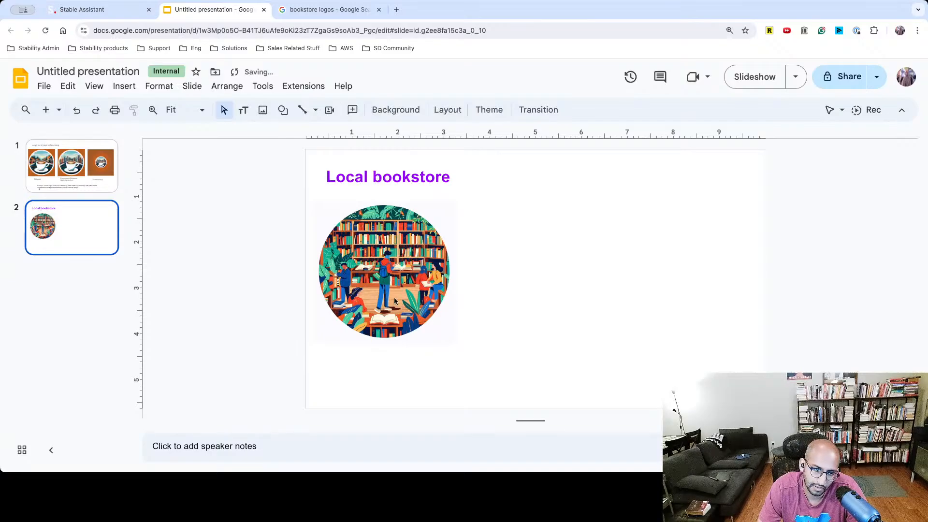
pyautogui.click(91, 181)
pyautogui.click(89, 207)
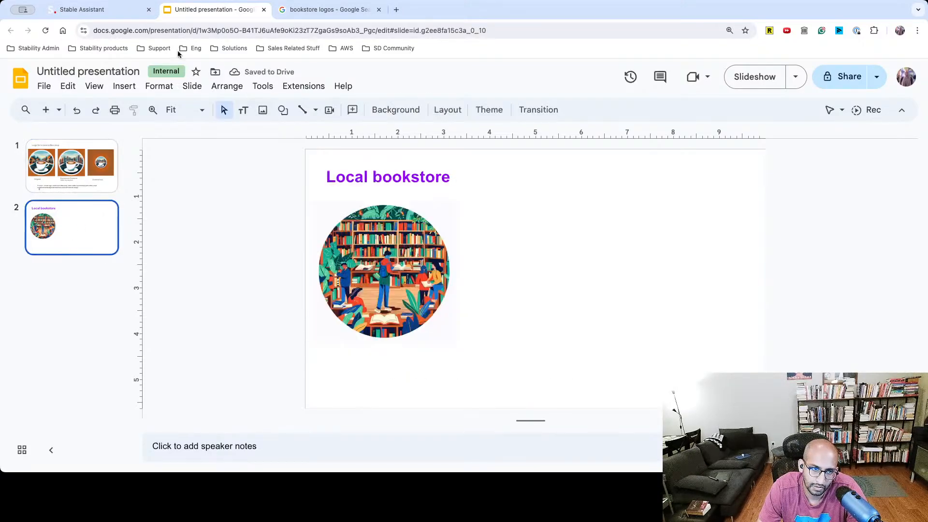
# Copy the enlarged silver lamps result from Stable Assistant and paste it beside the original logo in Google Slides.
pyautogui.click(92, 9)
pyautogui.click(805, 221)
pyautogui.scroll(-3, 702, 260)
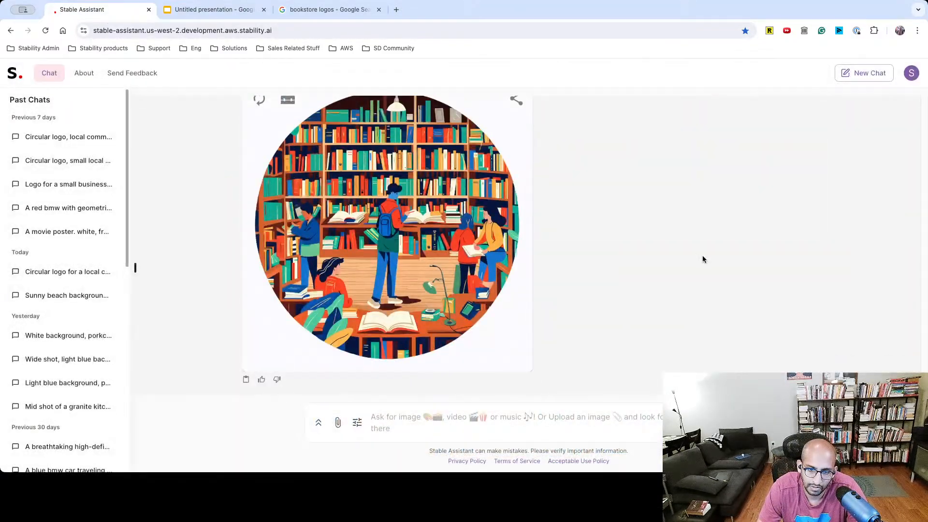
pyautogui.click(379, 279)
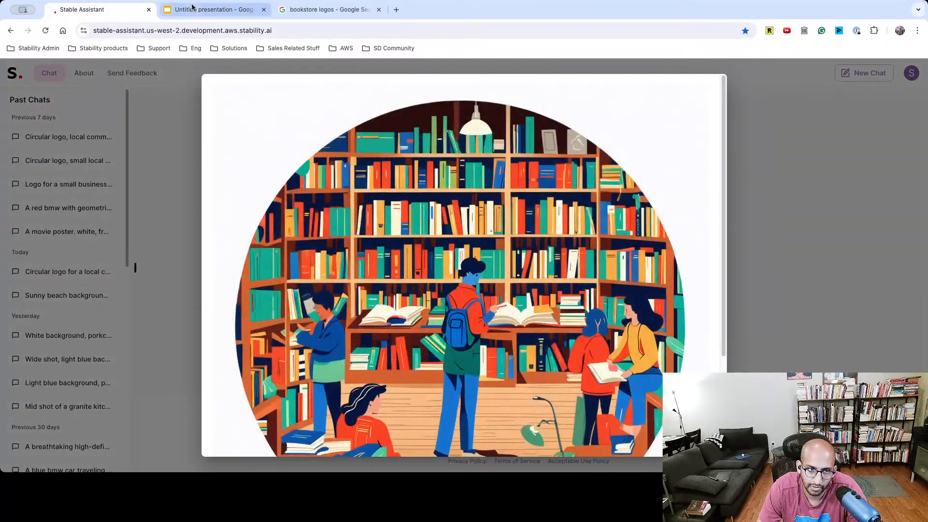
pyautogui.click(213, 9)
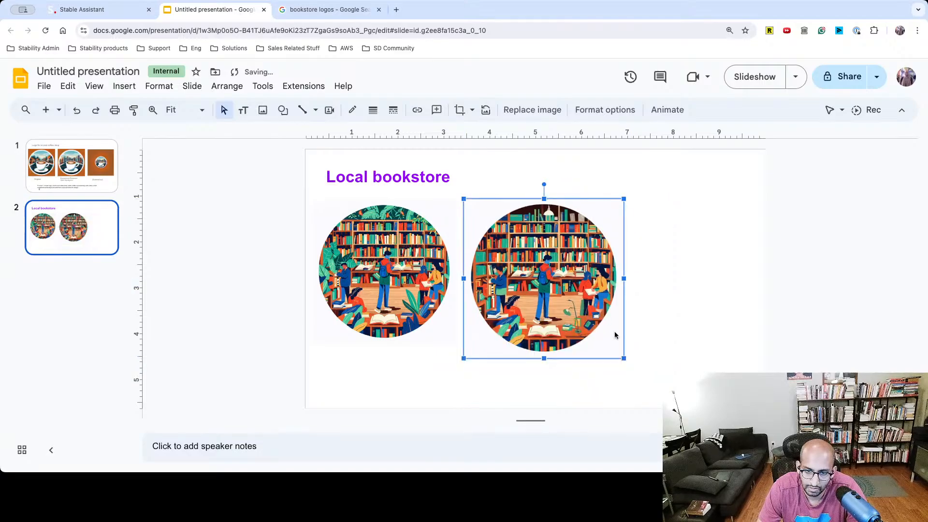
# Shrink the silver lamps logo to about 2.9 inches wide and align it beside the original logo.
pyautogui.click(627, 359)
pyautogui.click(597, 347)
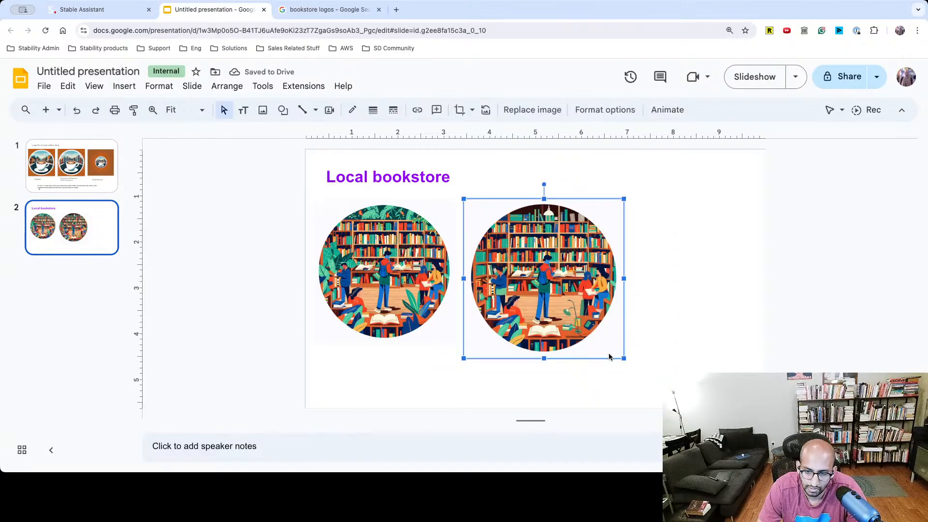
pyautogui.moveTo(622, 359); pyautogui.dragTo(597, 332)
pyautogui.moveTo(556, 287); pyautogui.dragTo(539, 296)
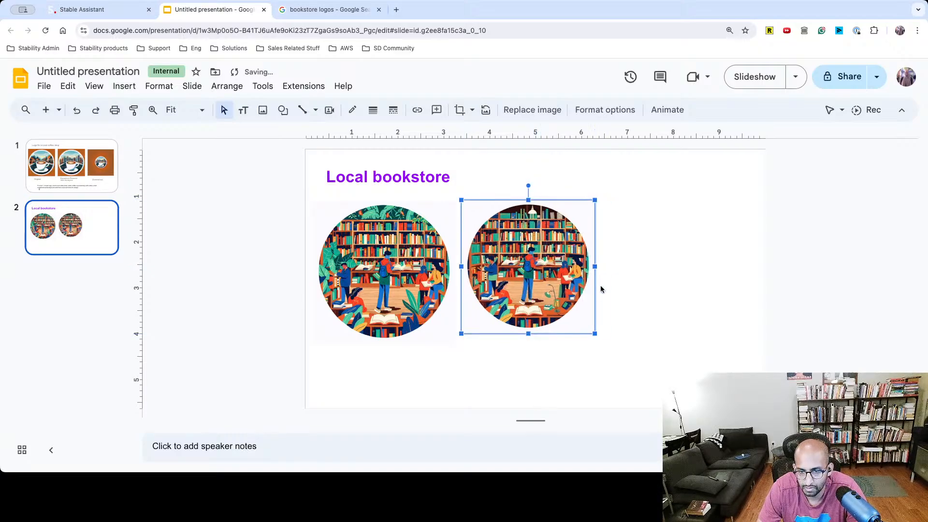
pyautogui.click(632, 344)
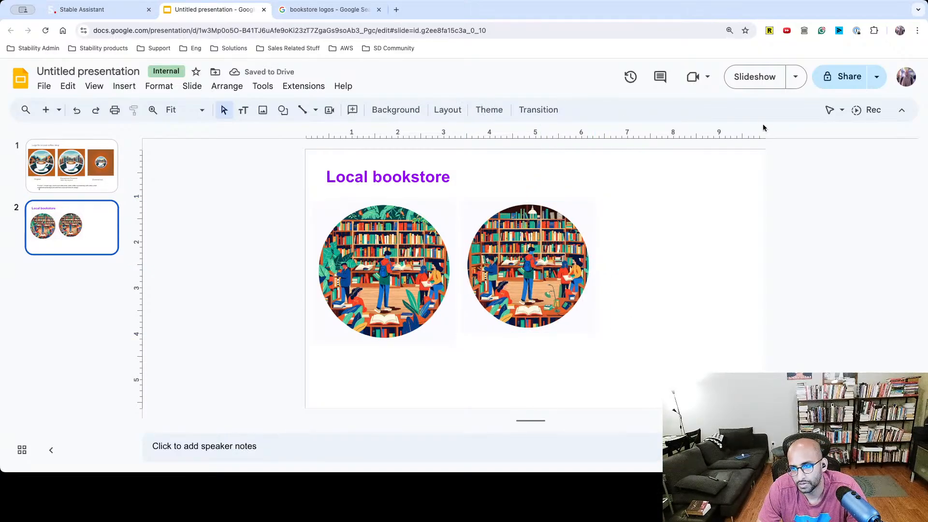
# Present the Local bookstore slide full screen to compare the original and silver lamps logos.
pyautogui.click(767, 77)
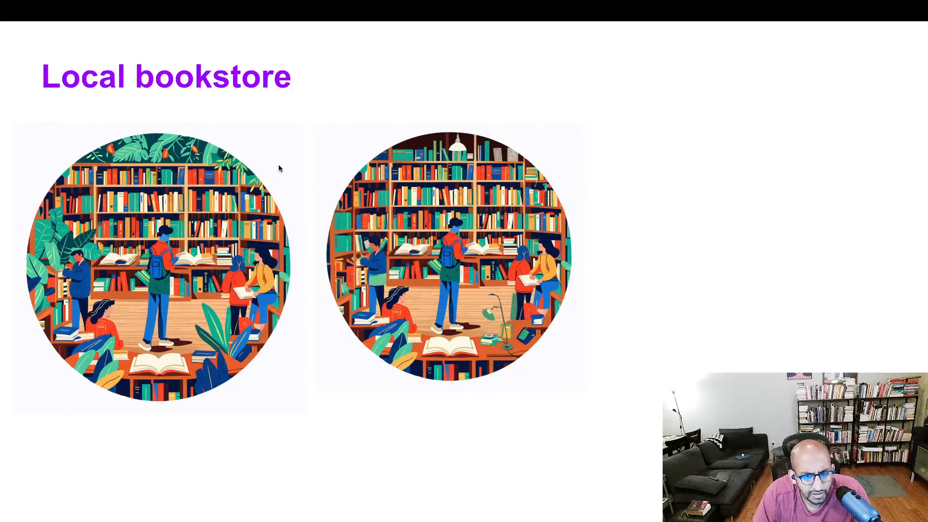
pyautogui.press('Escape')
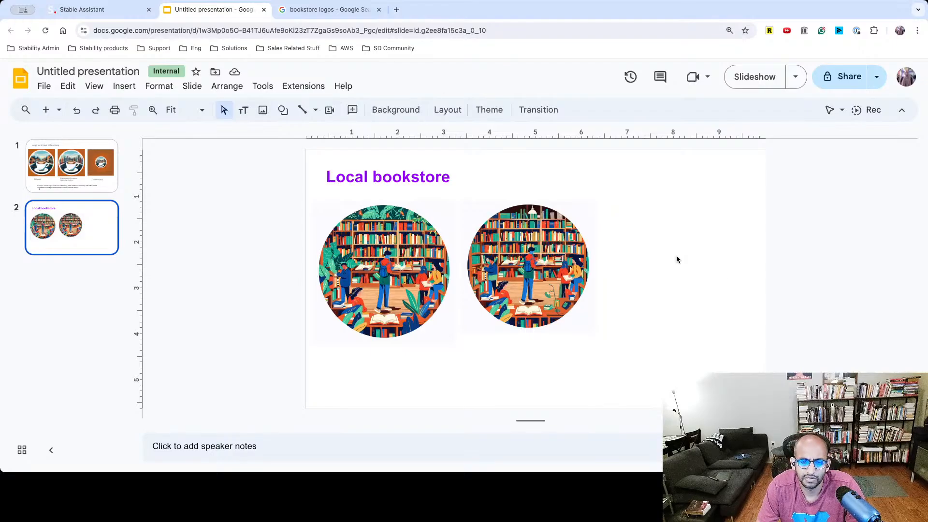
# Switch to Stable Assistant and run Zoom out on the original leafy bookstore logo with 256 pixels on every side.
pyautogui.click(112, 9)
pyautogui.click(874, 169)
pyautogui.scroll(4, 404, 193)
pyautogui.scroll(-4, 411, 200)
pyautogui.scroll(7, 589, 197)
pyautogui.scroll(10, 611, 200)
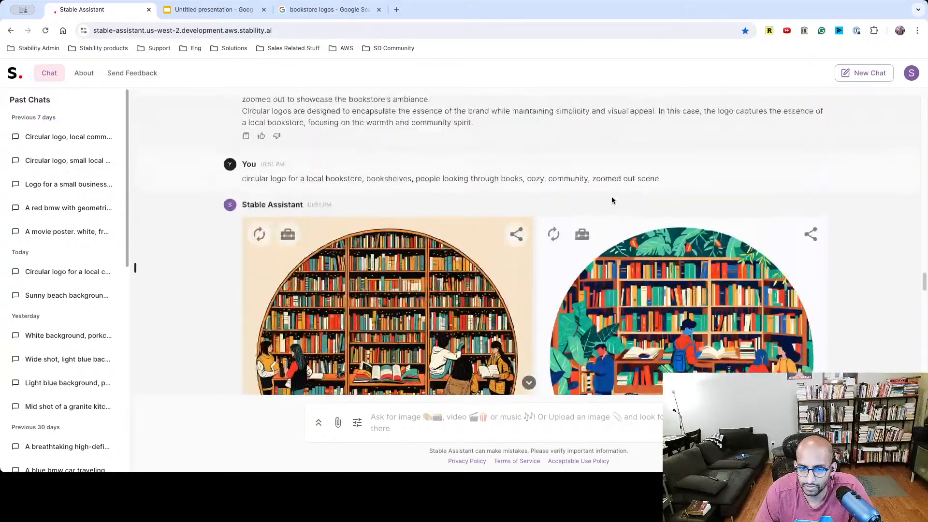
pyautogui.click(582, 234)
pyautogui.scroll(-2, 641, 164)
pyautogui.scroll(-1, 641, 164)
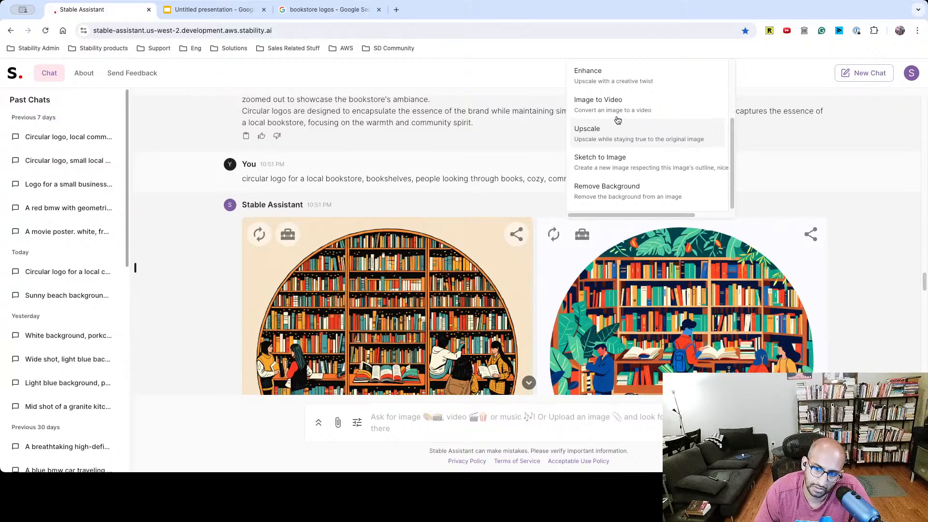
pyautogui.scroll(2, 620, 126)
pyautogui.click(617, 140)
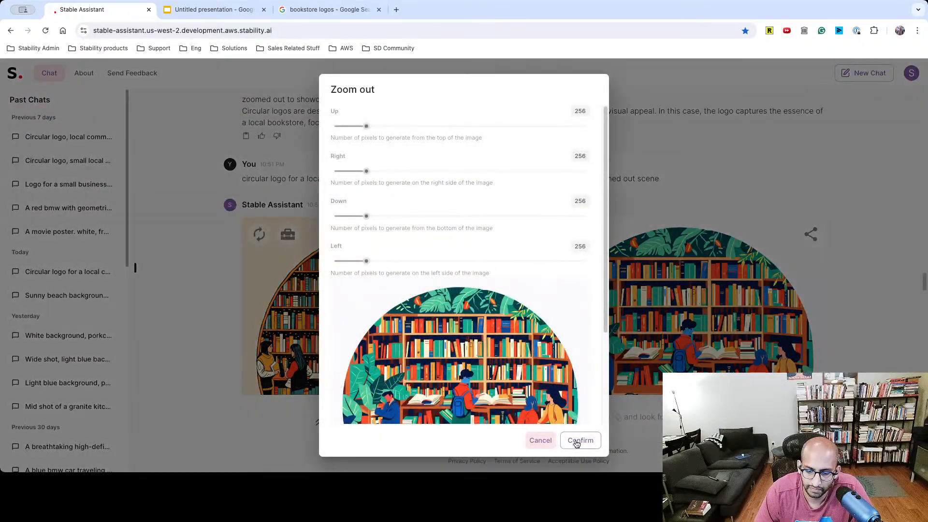
pyautogui.click(580, 440)
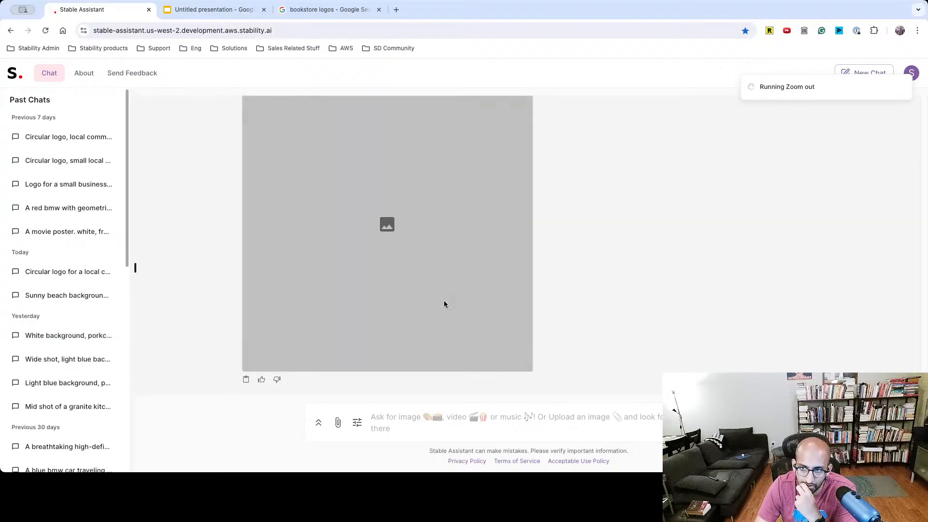
# Enlarge the zoomed-out bookstore logo and examine the area generated around the circle.
pyautogui.scroll(1, 594, 235)
pyautogui.scroll(3, 594, 236)
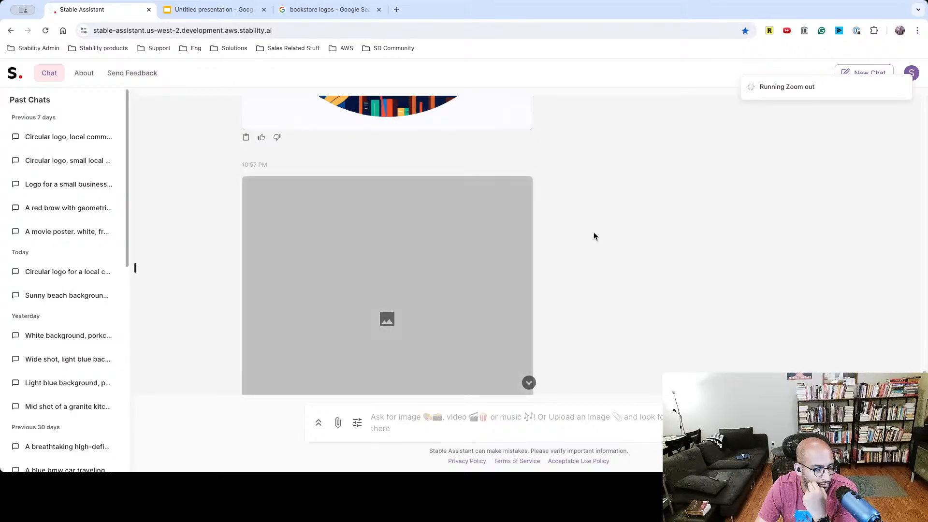
pyautogui.scroll(-2, 594, 236)
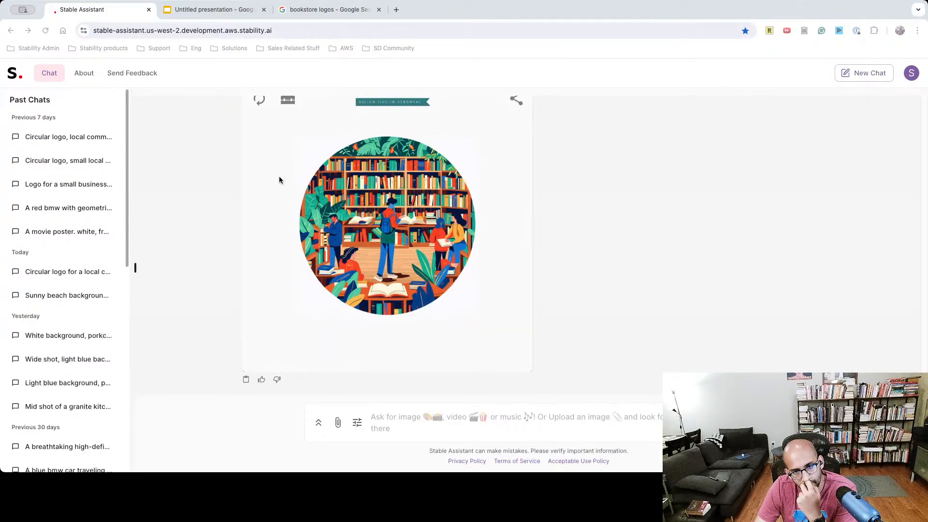
pyautogui.click(135, 267)
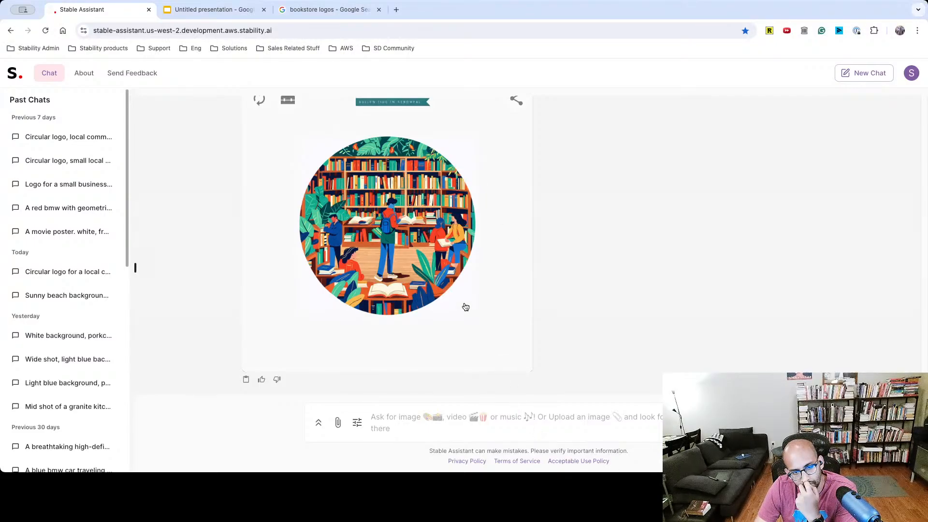
pyautogui.scroll(2, 295, 211)
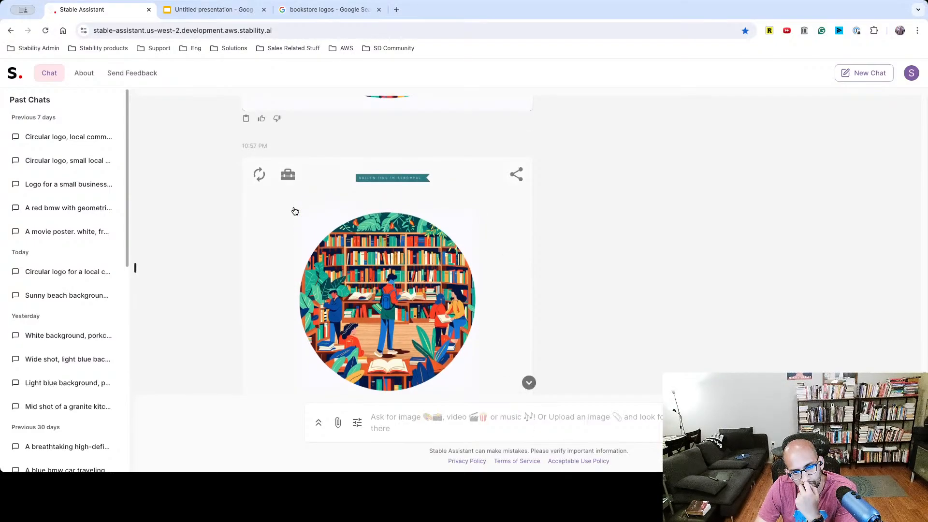
pyautogui.click(295, 212)
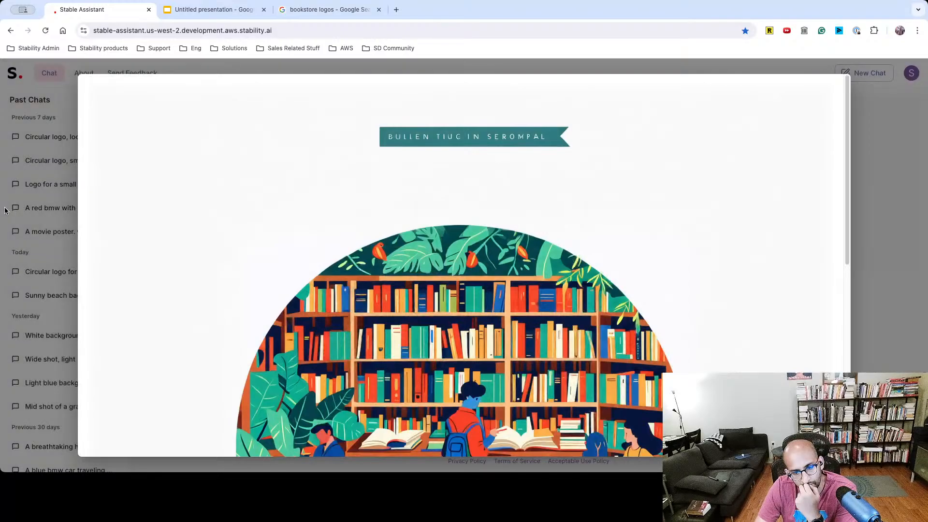
pyautogui.click(6, 210)
pyautogui.click(289, 179)
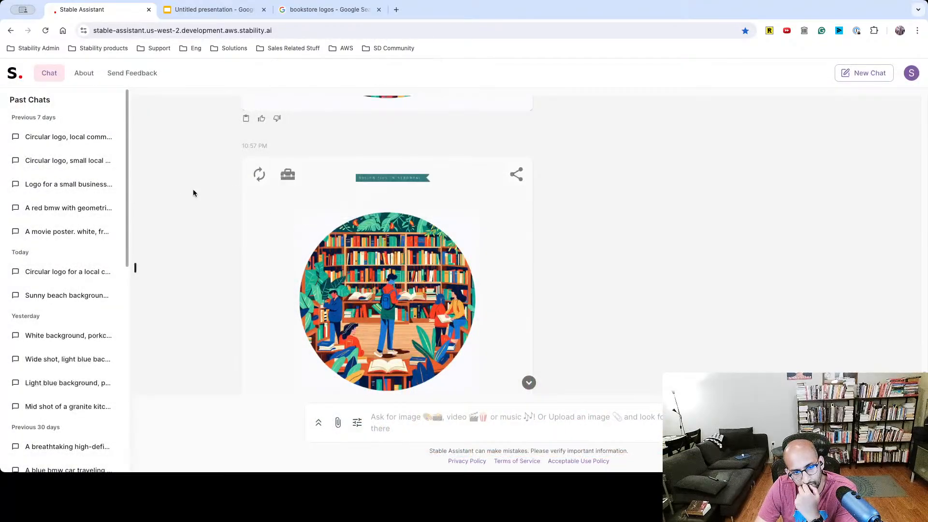
pyautogui.click(193, 190)
# Run Zoom out on the original bookstore logo again with Up 717, Right 705, Down 671 and Left 667 pixels.
pyautogui.scroll(7, 193, 190)
pyautogui.scroll(-7, 611, 157)
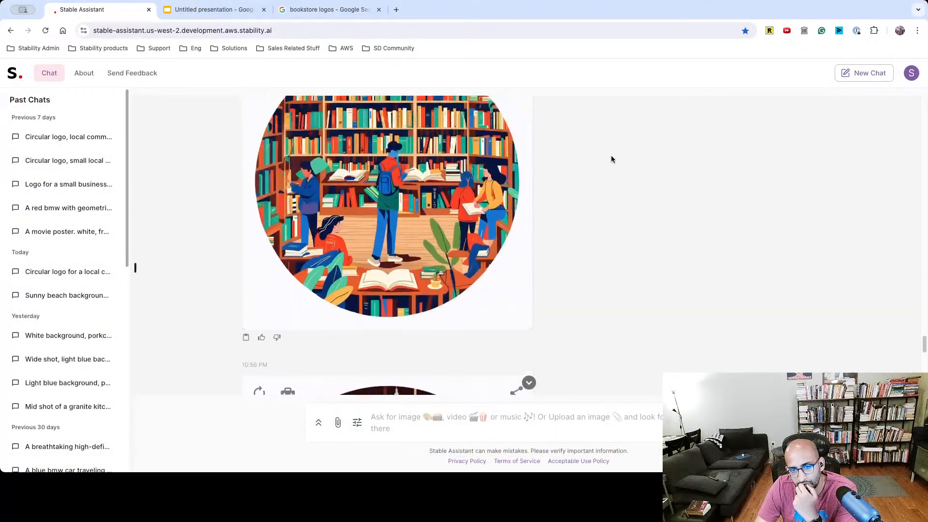
pyautogui.scroll(8, 611, 159)
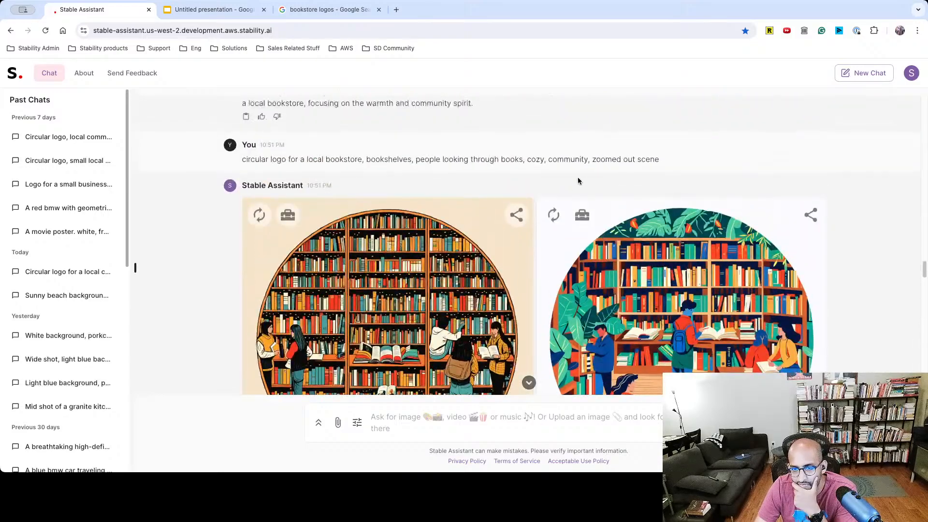
pyautogui.click(580, 214)
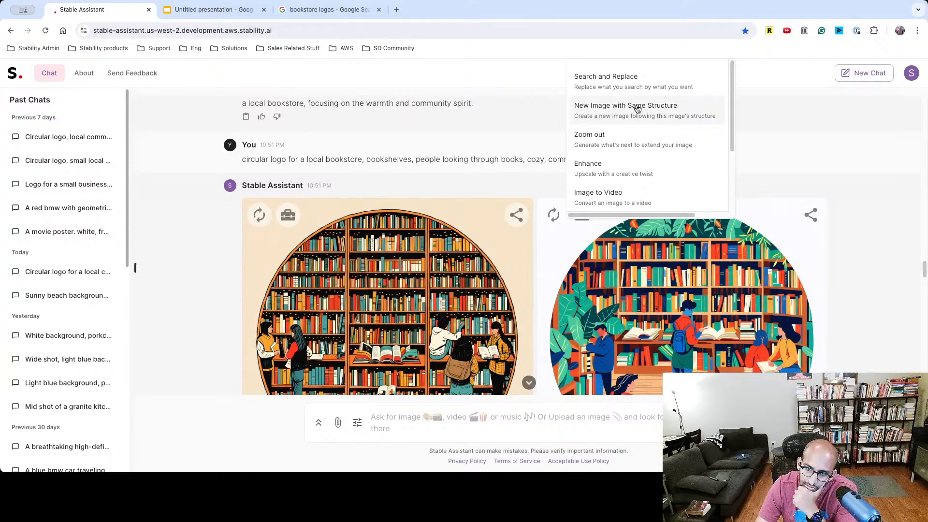
pyautogui.click(635, 155)
pyautogui.click(426, 132)
pyautogui.click(423, 171)
pyautogui.click(418, 216)
pyautogui.click(418, 261)
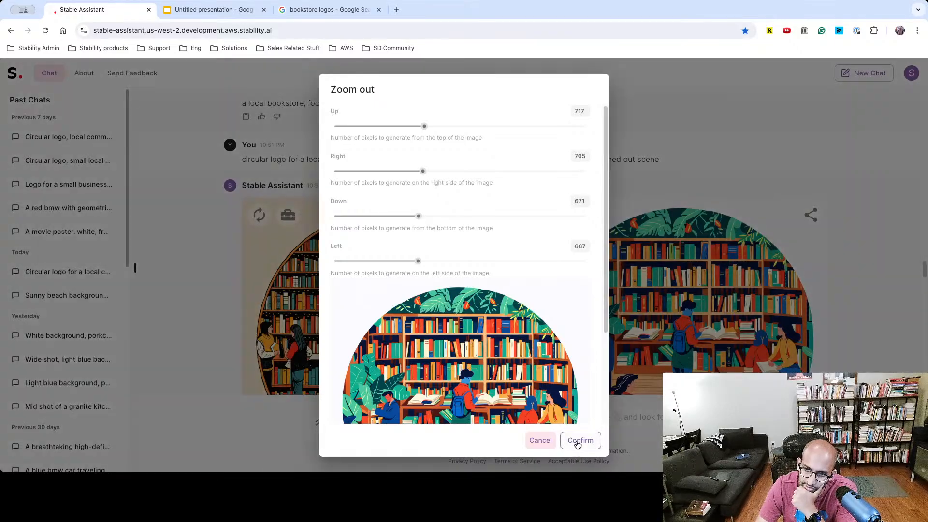
pyautogui.click(578, 441)
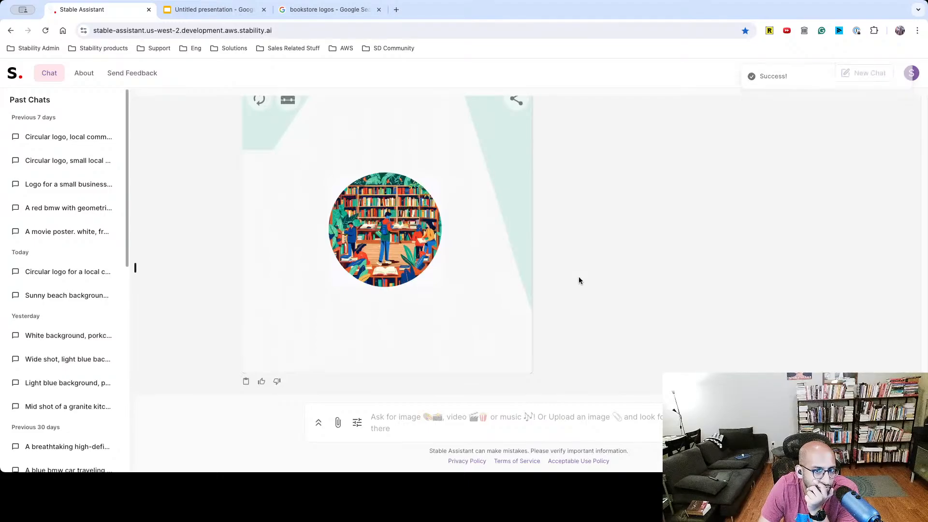
# Copy the enlarged, wider zoomed-out logo and paste it onto the Local bookstore slide in Google Slides.
pyautogui.click(393, 235)
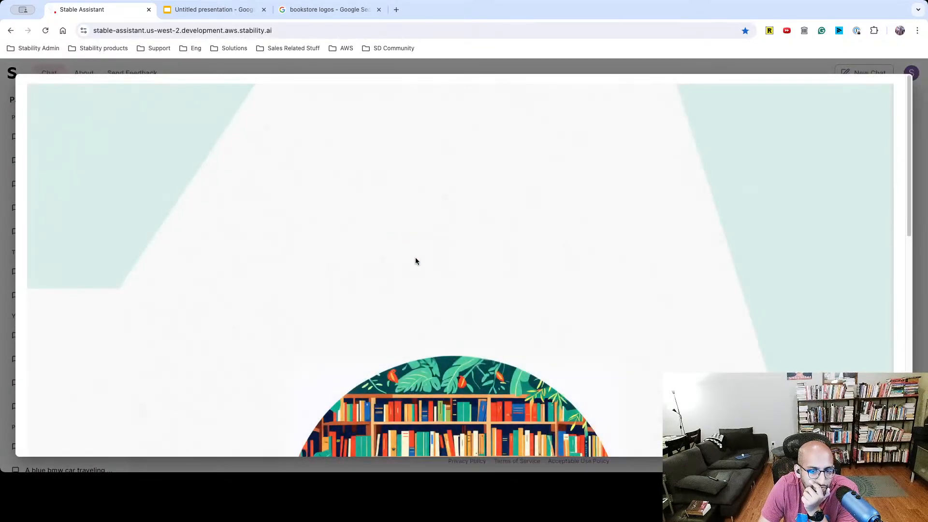
pyautogui.click(207, 9)
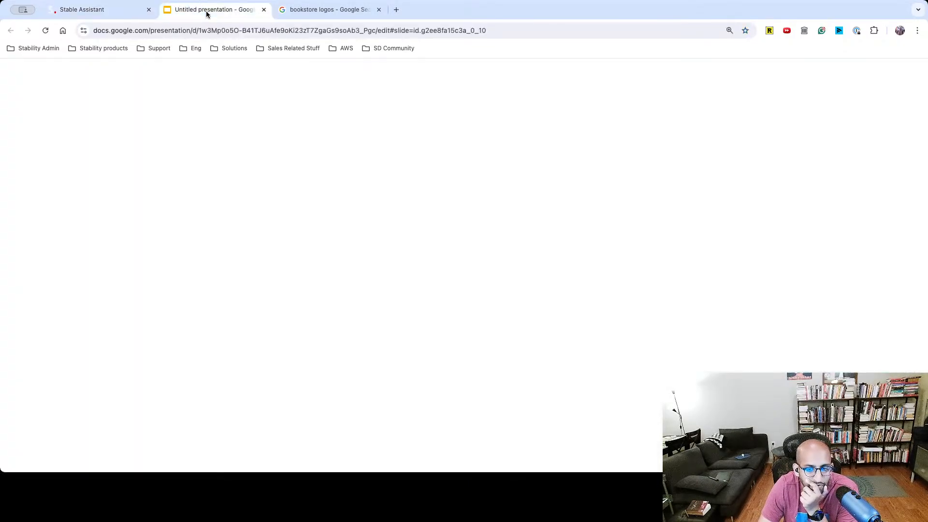
pyautogui.hotkey('ctrl', 'v')
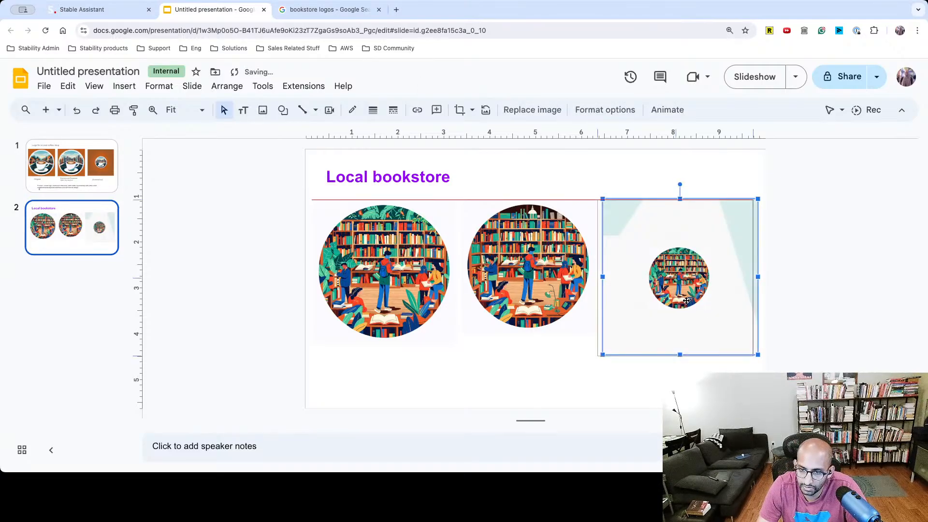
# Place the zoomed-out logo beside the silver lamps logo, aligned at its upper edge, and shrink it to about 2.9 inches wide.
pyautogui.moveTo(686, 301); pyautogui.dragTo(682, 301)
pyautogui.moveTo(753, 356); pyautogui.dragTo(741, 344)
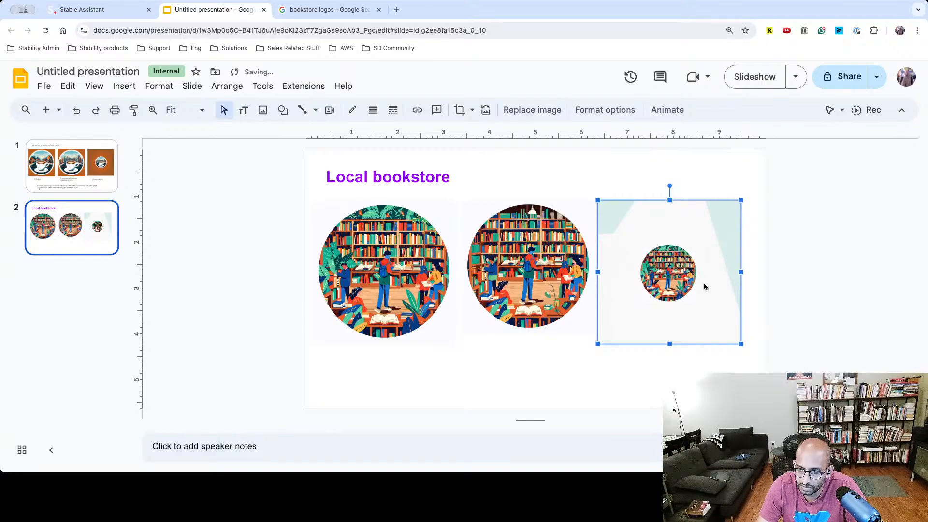
pyautogui.moveTo(706, 285); pyautogui.dragTo(709, 286)
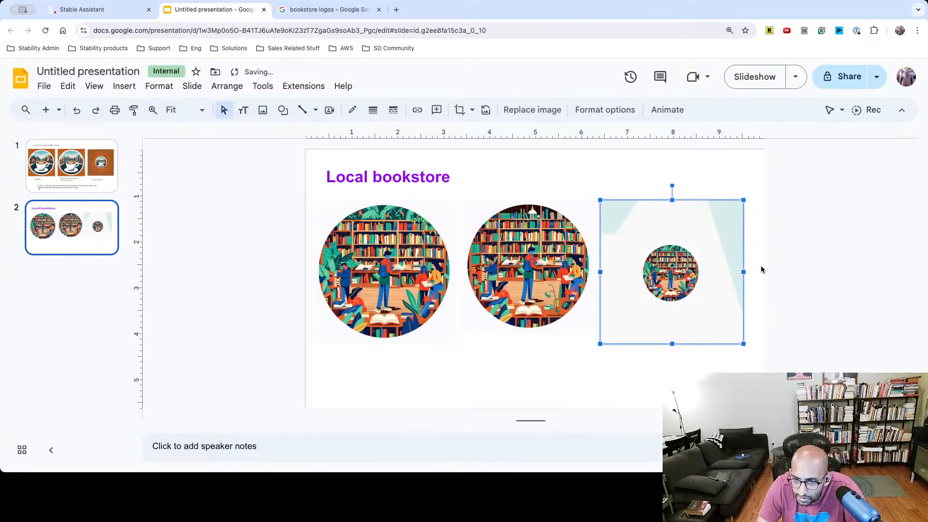
pyautogui.click(765, 239)
pyautogui.click(732, 277)
pyautogui.moveTo(743, 343); pyautogui.dragTo(735, 327)
pyautogui.click(656, 379)
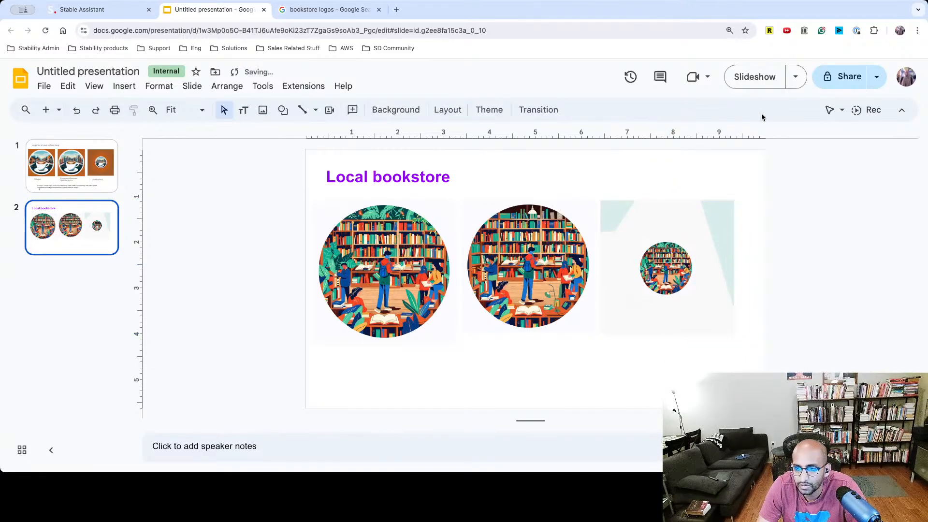
# Present the Local bookstore slide full screen to compare all three logo versions.
pyautogui.click(754, 76)
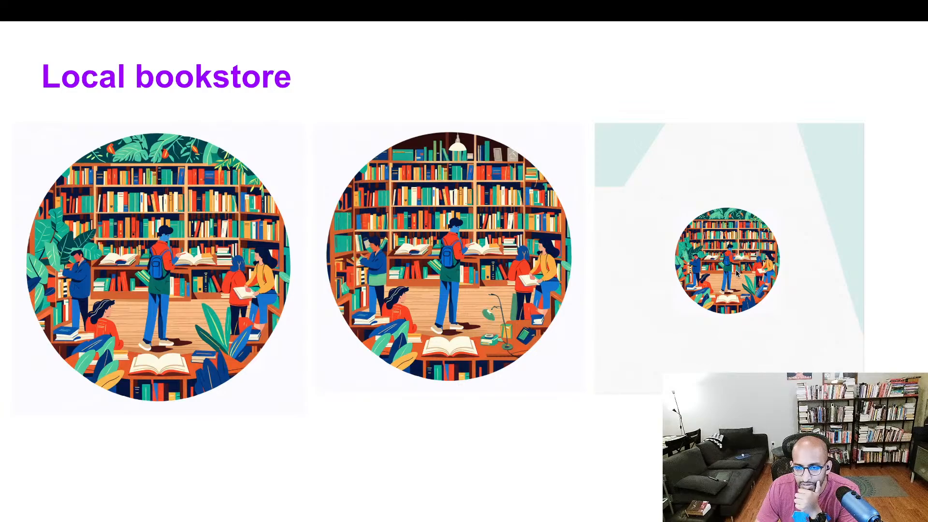
pyautogui.press('Escape')
# Copy the three captions under the coffee shop logos on slide 1 and paste them onto the Local bookstore slide.
pyautogui.click(73, 167)
pyautogui.click(347, 352)
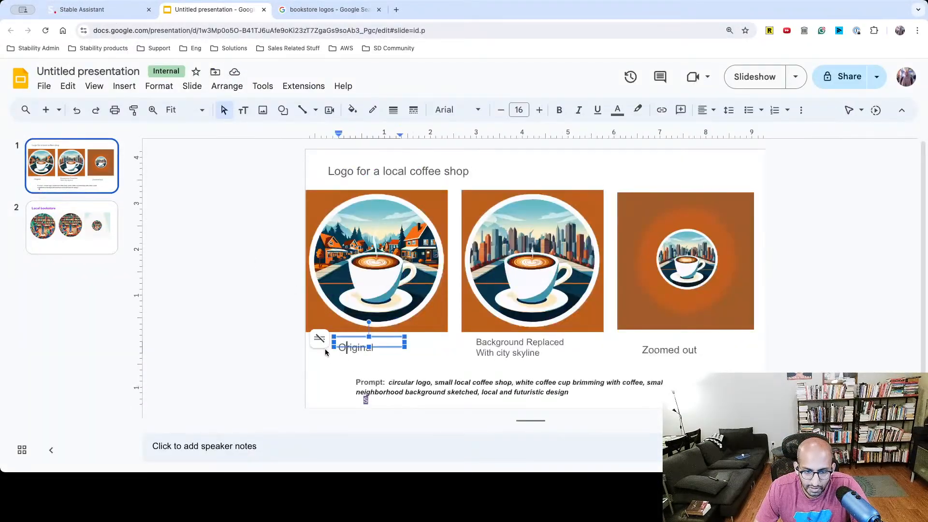
pyautogui.moveTo(322, 338); pyautogui.dragTo(692, 355)
pyautogui.click(63, 226)
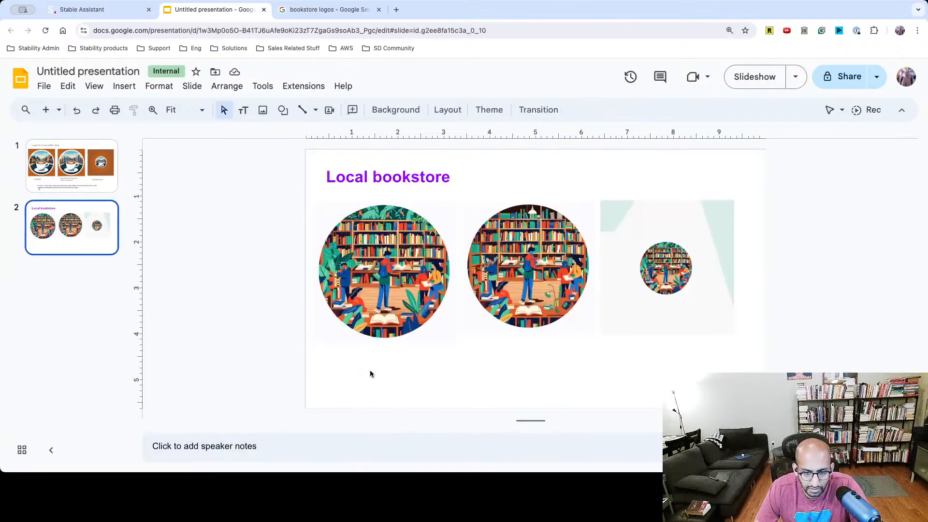
pyautogui.hotkey('ctrl', 'v')
pyautogui.moveTo(425, 338); pyautogui.dragTo(424, 340)
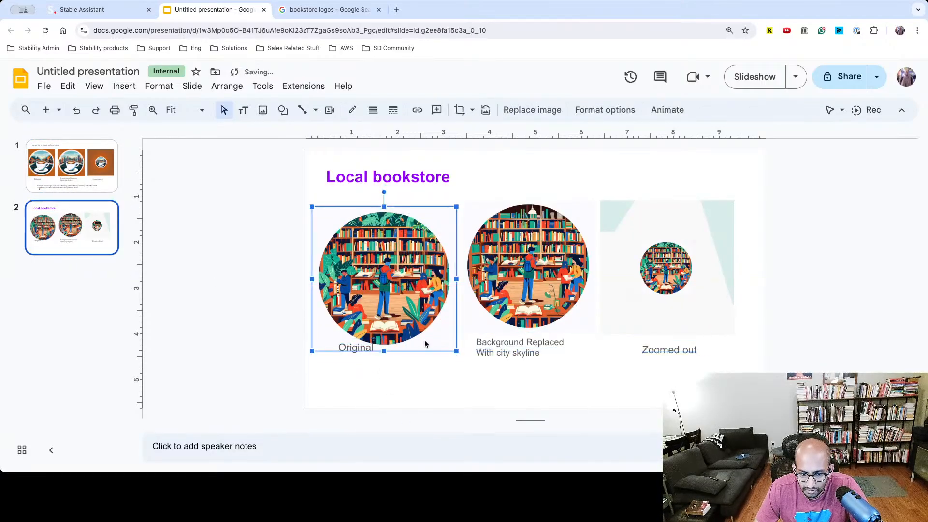
pyautogui.click(497, 347)
pyautogui.click(353, 356)
pyautogui.click(354, 348)
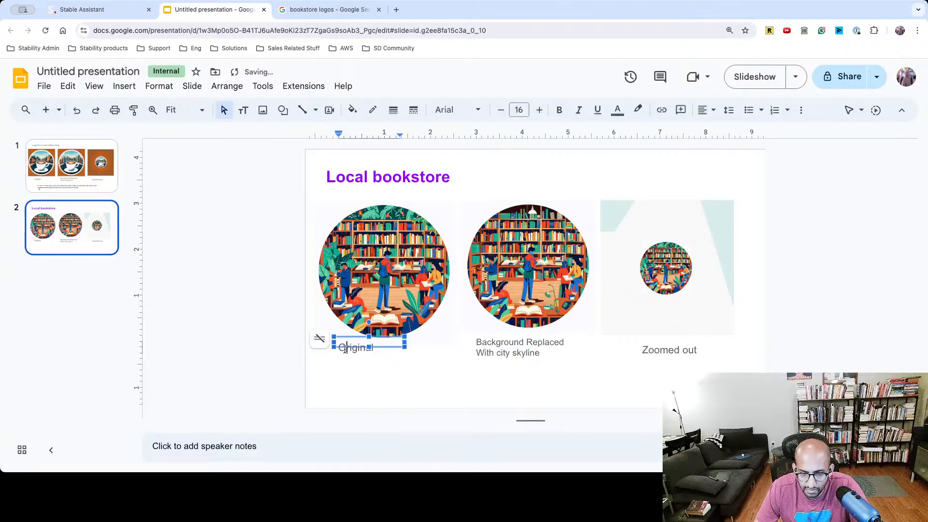
# Shrink the original bookstore logo to about 3 inches wide and reduce the zoomed-out logo slightly, clearing space above the captions.
pyautogui.click(354, 310)
pyautogui.moveTo(456, 343); pyautogui.dragTo(448, 332)
pyautogui.click(495, 326)
pyautogui.click(686, 319)
pyautogui.moveTo(733, 334); pyautogui.dragTo(732, 332)
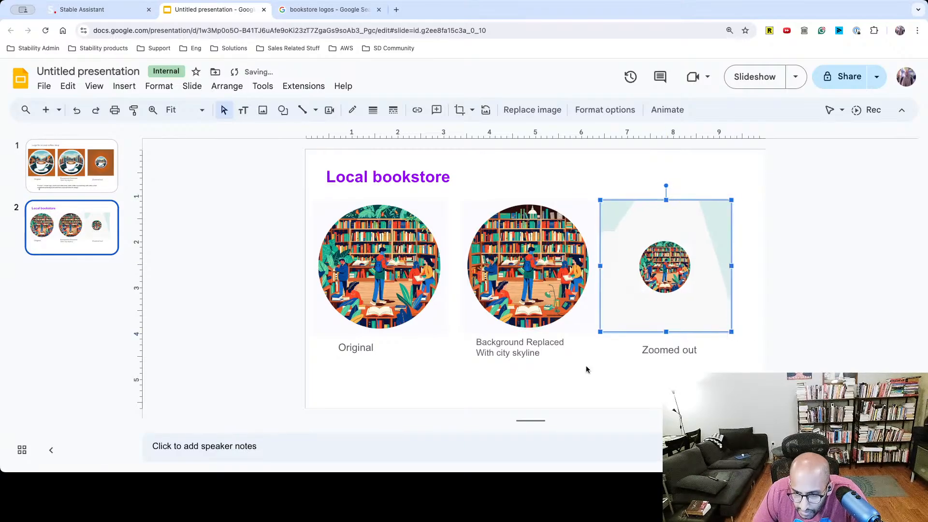
# Move the "Original" caption slightly down and to the right, centring it beneath the original bookstore logo.
pyautogui.click(588, 369)
pyautogui.click(343, 348)
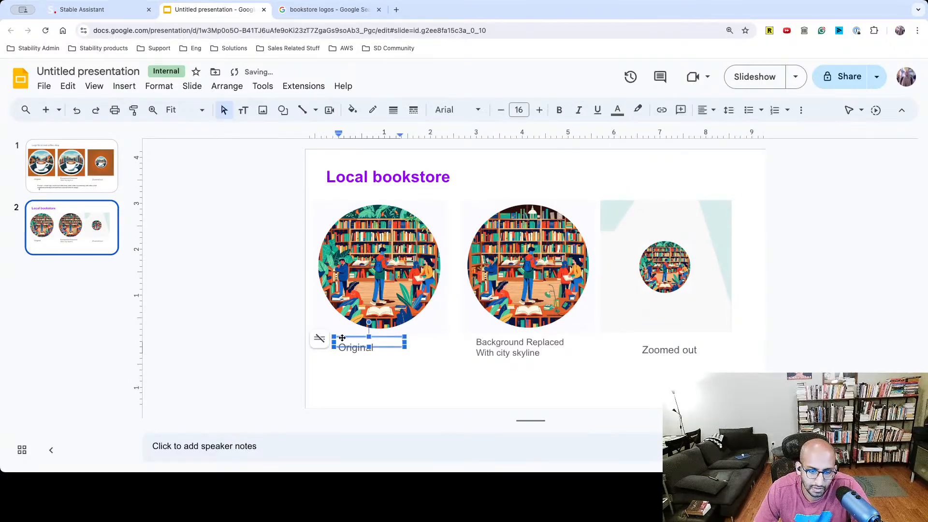
pyautogui.moveTo(343, 337); pyautogui.dragTo(376, 350)
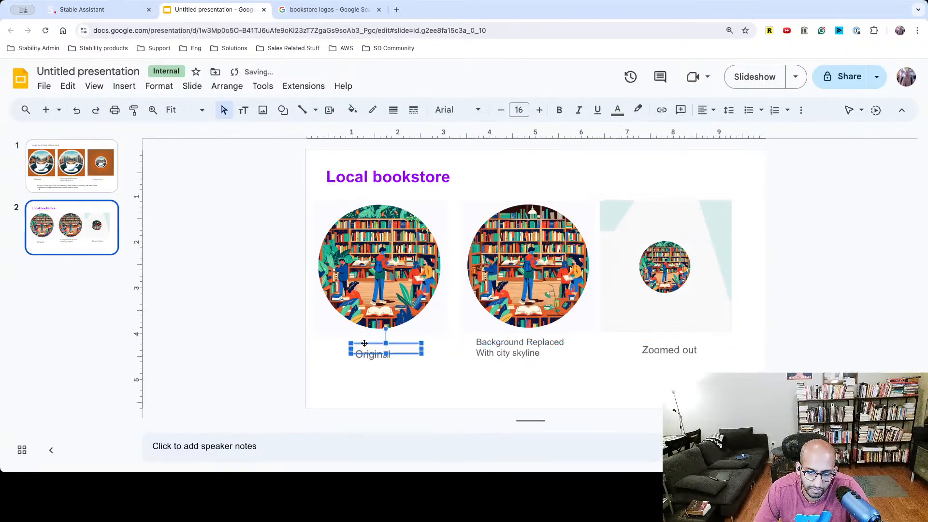
# Rewrite the caption under the middle bookstore logo as "Plants replaced with lamps".
pyautogui.doubleClick(479, 342)
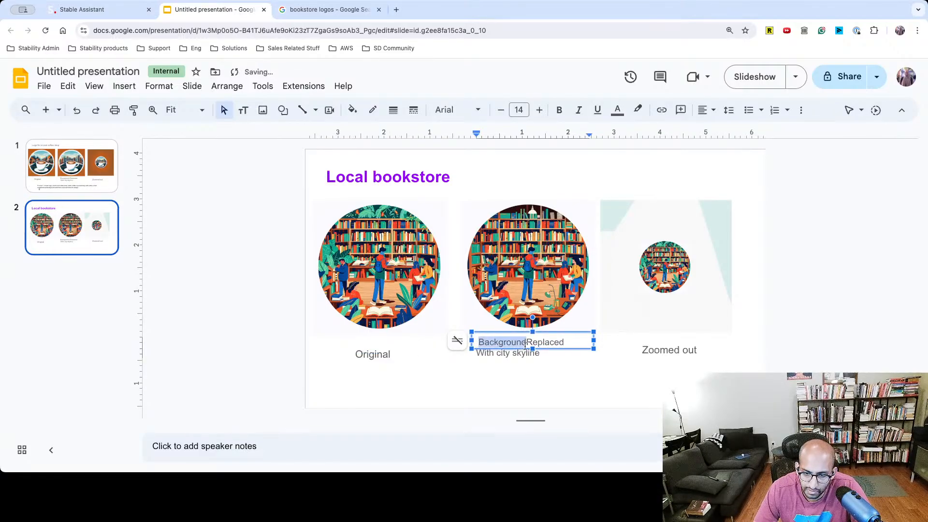
pyautogui.doubleClick(541, 342)
pyautogui.press('BackSpace')
pyautogui.hotkey('alt', 'BackSpace')
pyautogui.write('Plants replae')
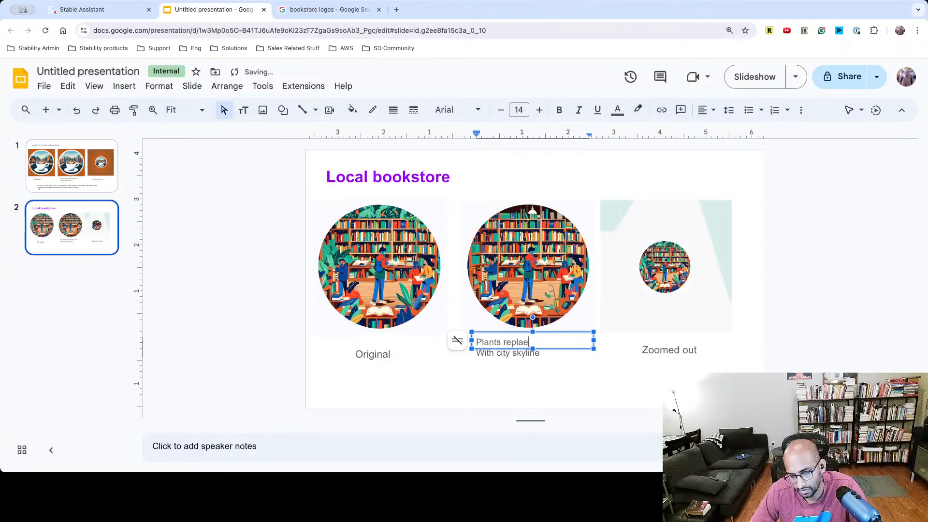
pyautogui.press('BackSpace')
pyautogui.write('ced with')
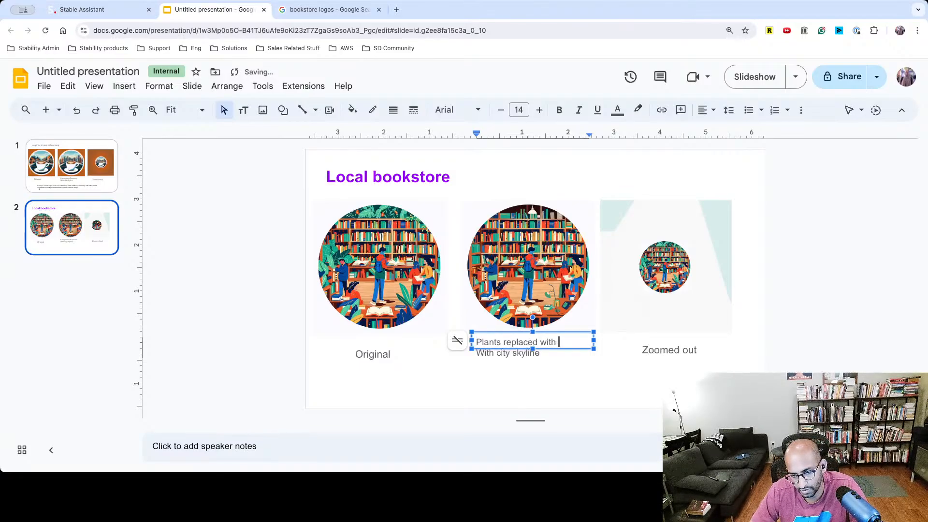
pyautogui.press('Delete')
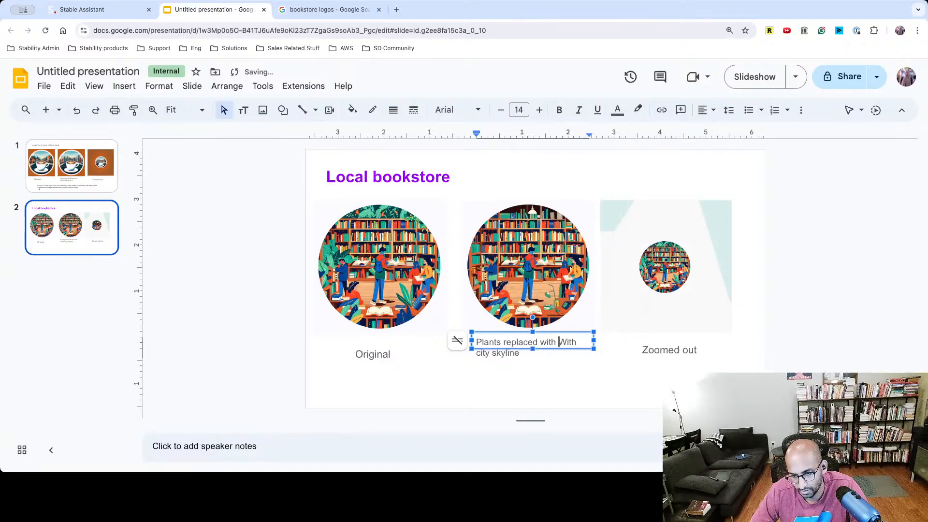
pyautogui.press('Delete')
pyautogui.press('Delete')
pyautogui.press('Delete')
pyautogui.press('Delete')
pyautogui.press('Delete')
pyautogui.press('Delete')
pyautogui.press('Delete')
pyautogui.press('Delete')
pyautogui.press('Delete')
pyautogui.press('Delete')
pyautogui.press('Delete')
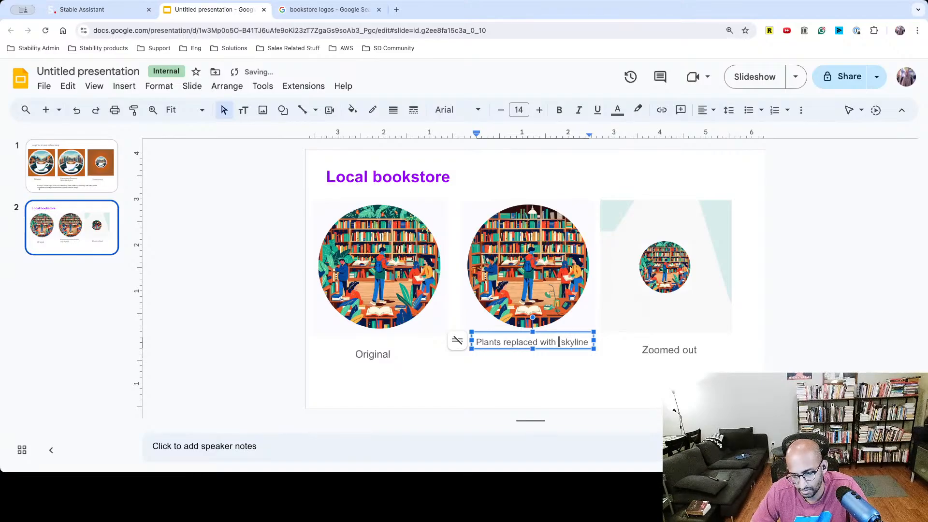
pyautogui.press('Delete')
pyautogui.press('Delete')
pyautogui.press('Delete')
pyautogui.press('Delete')
pyautogui.press('Delete')
pyautogui.press('Delete')
pyautogui.write('lamp')
# Move the zoomed-out bookstore logo slightly up and the "Plants replaced with lamps" caption slightly down.
pyautogui.click(656, 331)
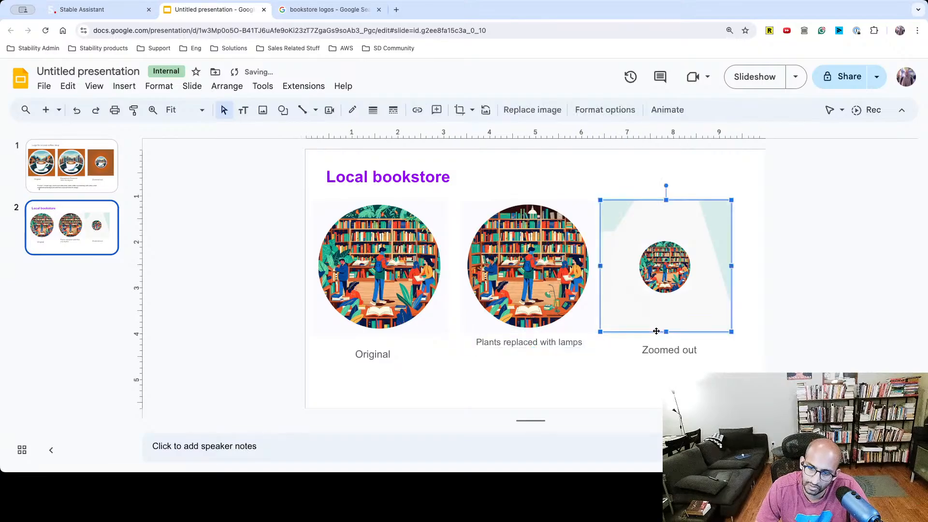
pyautogui.moveTo(649, 268); pyautogui.dragTo(649, 263)
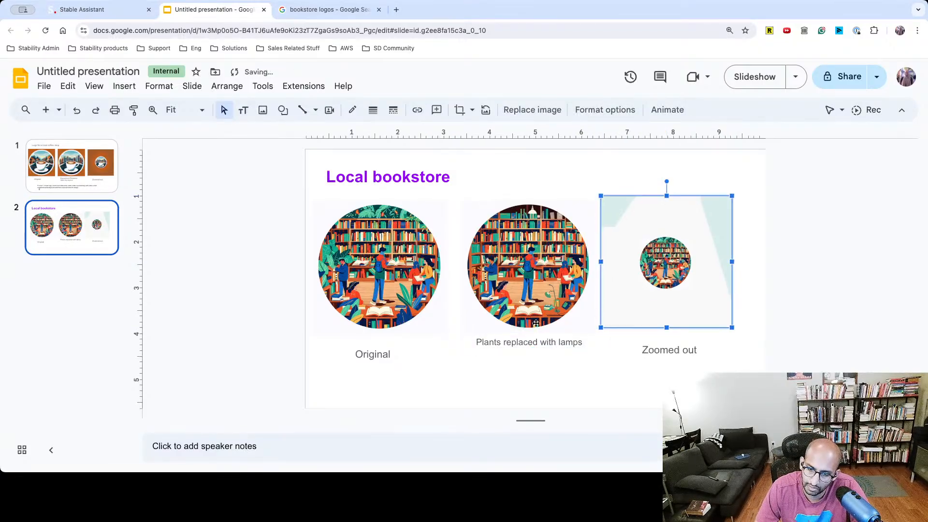
pyautogui.click(530, 341)
pyautogui.moveTo(522, 336); pyautogui.dragTo(523, 348)
# Set the "Plants replaced with lamps" caption to font size 16, matching the "Zoomed out" caption.
pyautogui.click(666, 349)
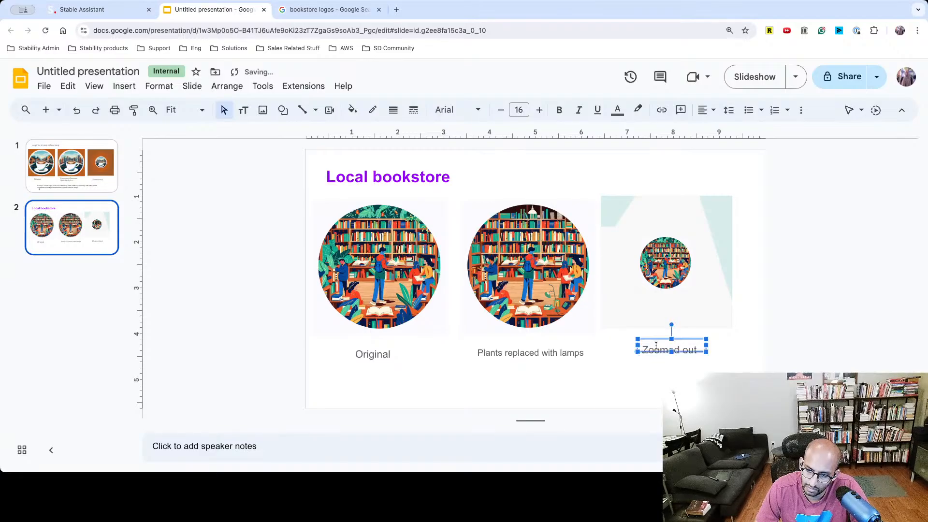
pyautogui.click(509, 354)
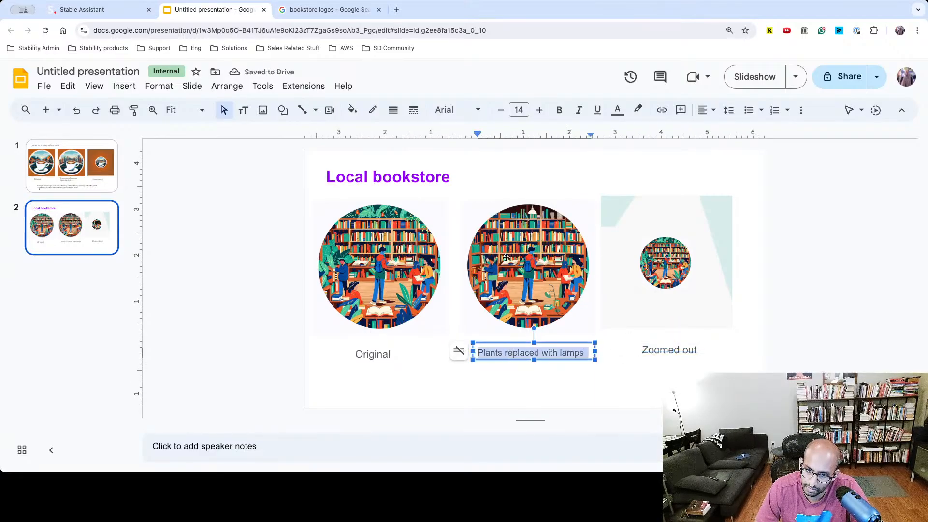
pyautogui.click(539, 110)
pyautogui.click(538, 110)
# Nudge the "Plants replaced with lamps" and "Original" captions slightly up, level with the "Zoomed out" caption.
pyautogui.moveTo(497, 339); pyautogui.dragTo(499, 336)
pyautogui.click(360, 355)
pyautogui.moveTo(362, 342); pyautogui.dragTo(361, 340)
pyautogui.click(496, 363)
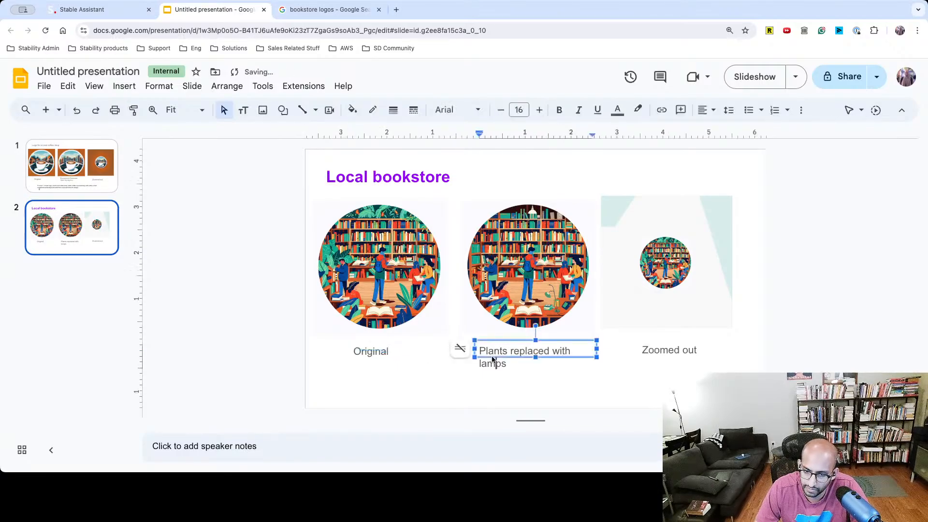
# Check the slide full screen, and widen the "Plants replaced with lamps" text box leftward to fit its caption on one line.
pyautogui.click(768, 78)
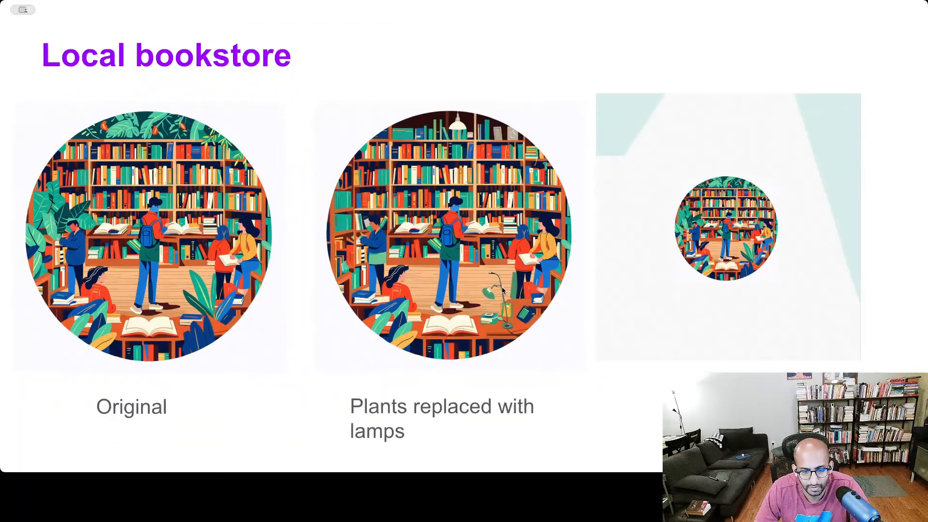
pyautogui.press('Escape')
pyautogui.tripleClick(511, 353)
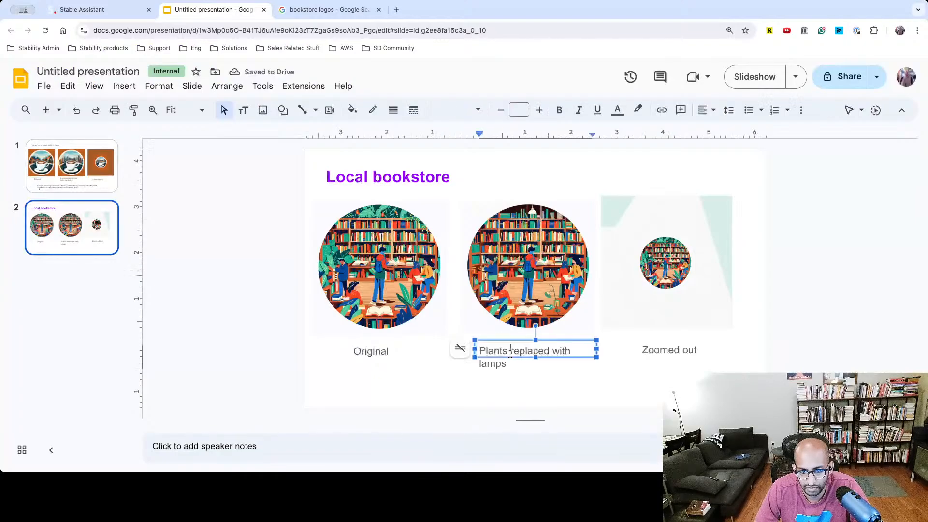
pyautogui.click(504, 341)
pyautogui.moveTo(474, 349); pyautogui.dragTo(457, 349)
pyautogui.click(534, 380)
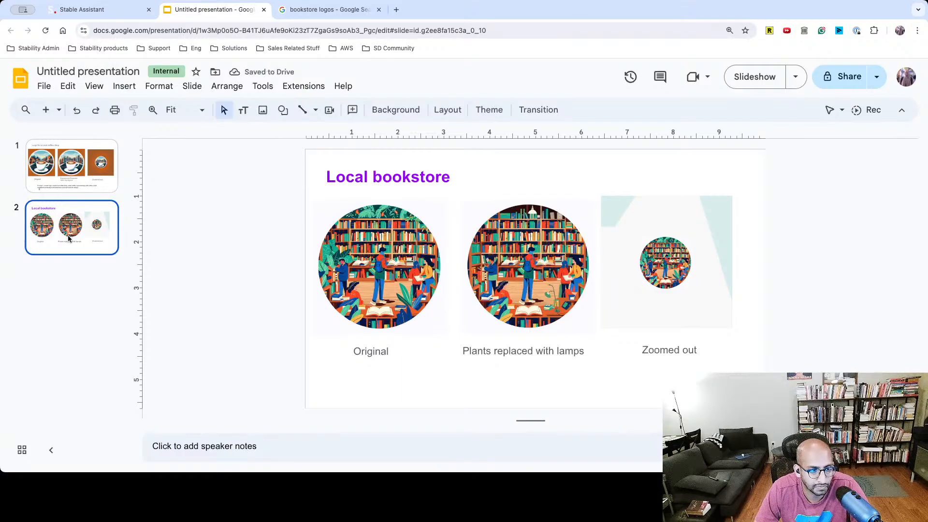
# Colour the coffee shop prompt text after "Prompt:" on slide 1 purple.
pyautogui.click(87, 10)
pyautogui.click(213, 9)
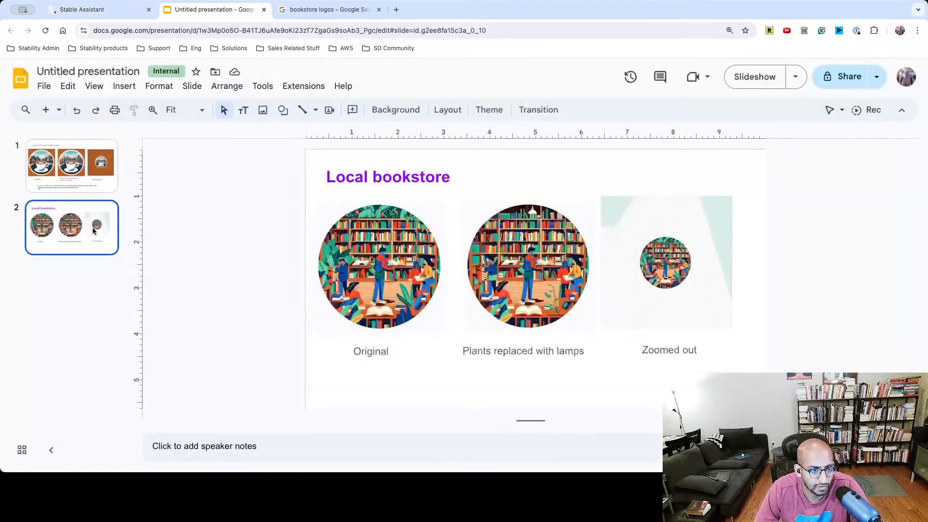
pyautogui.press('Up')
pyautogui.click(402, 374)
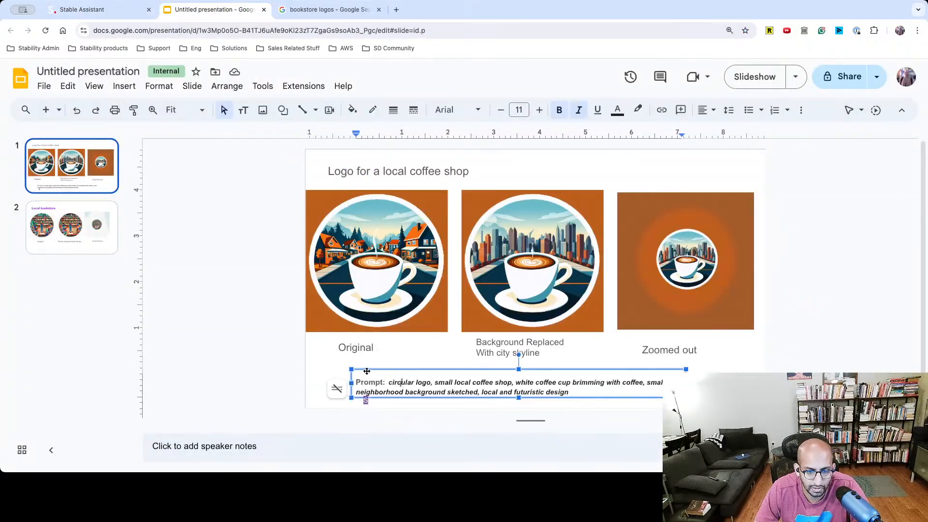
pyautogui.click(365, 373)
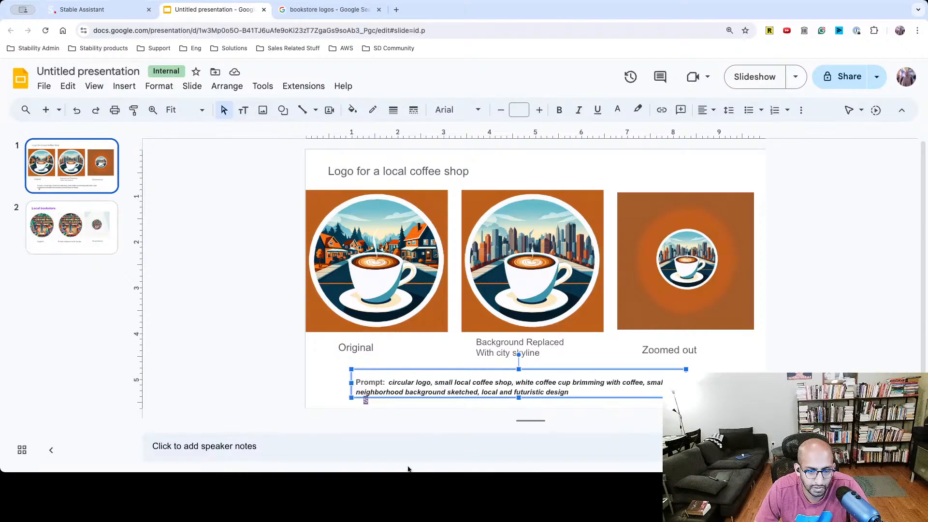
pyautogui.click(375, 392)
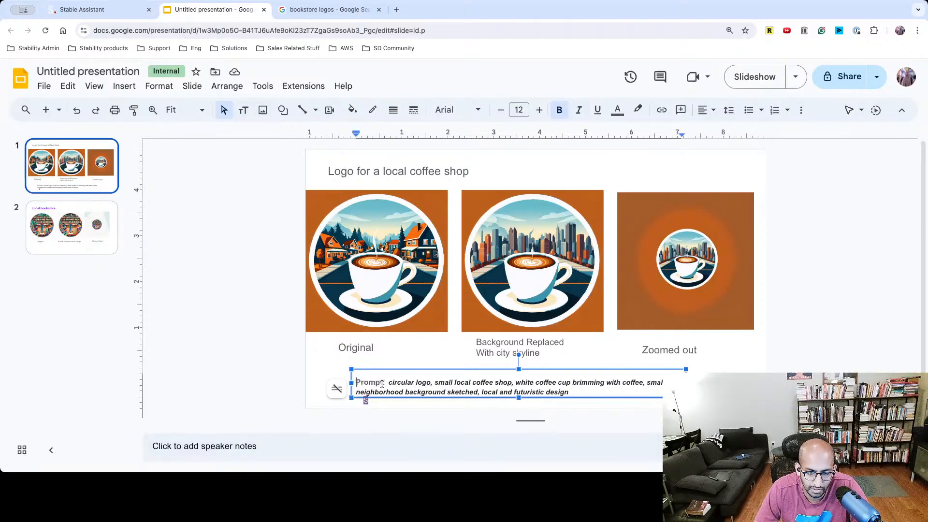
pyautogui.moveTo(388, 382); pyautogui.dragTo(575, 392)
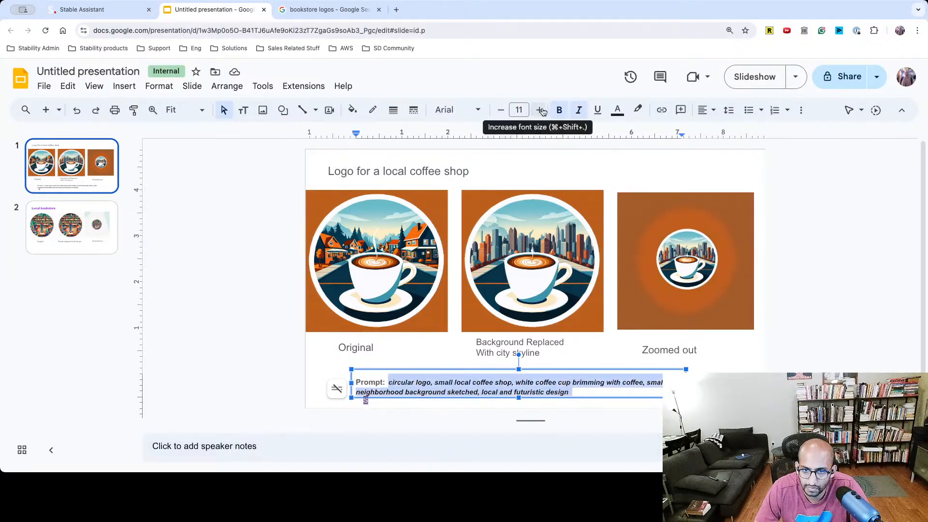
pyautogui.click(618, 110)
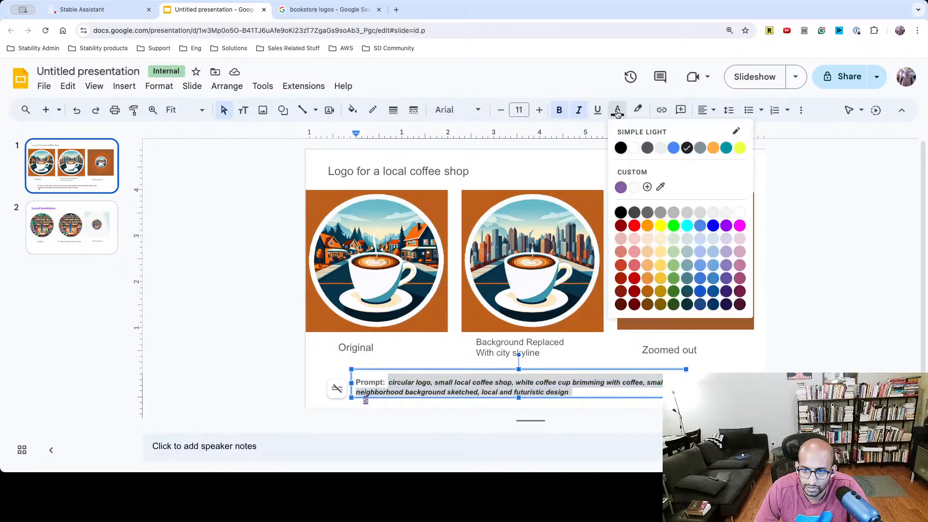
pyautogui.click(725, 223)
pyautogui.click(696, 368)
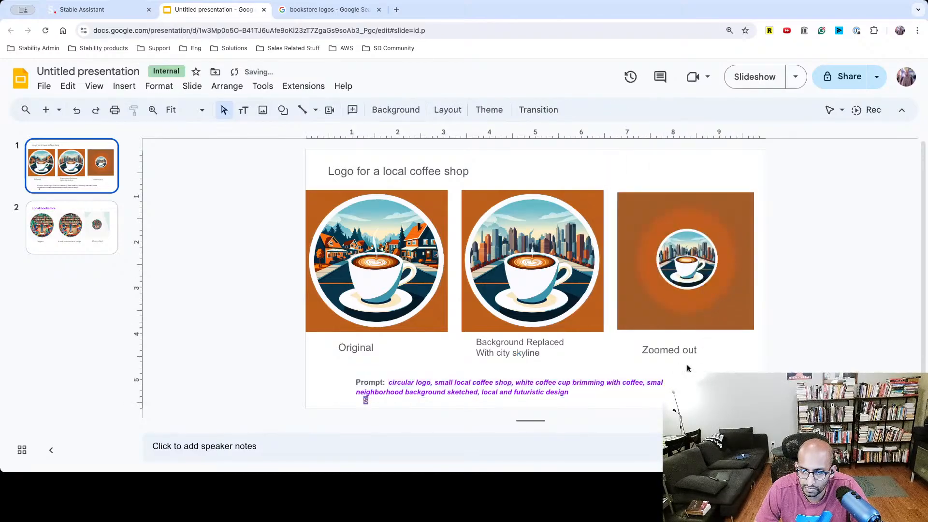
# Move the prompt text box on the coffee shop slide slightly up, closer to the captions.
pyautogui.click(398, 373)
pyautogui.moveTo(408, 372); pyautogui.dragTo(411, 367)
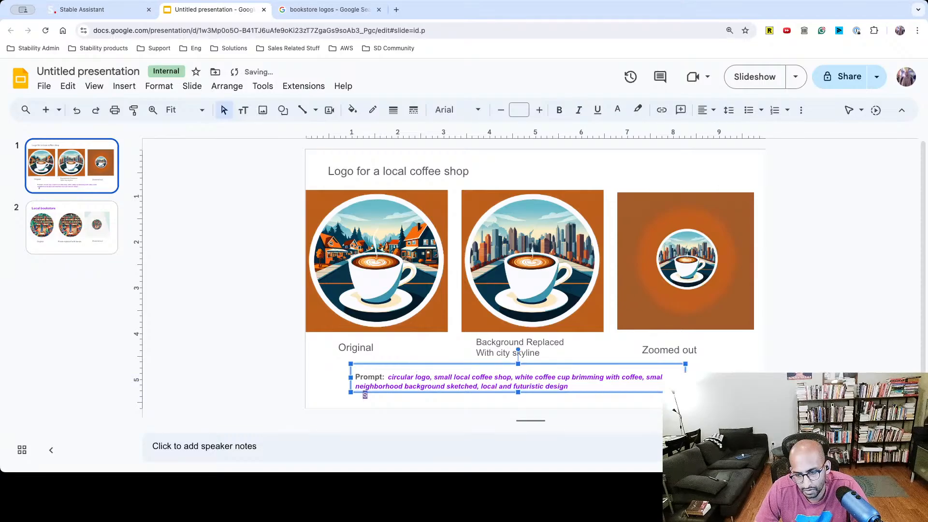
pyautogui.press('Escape')
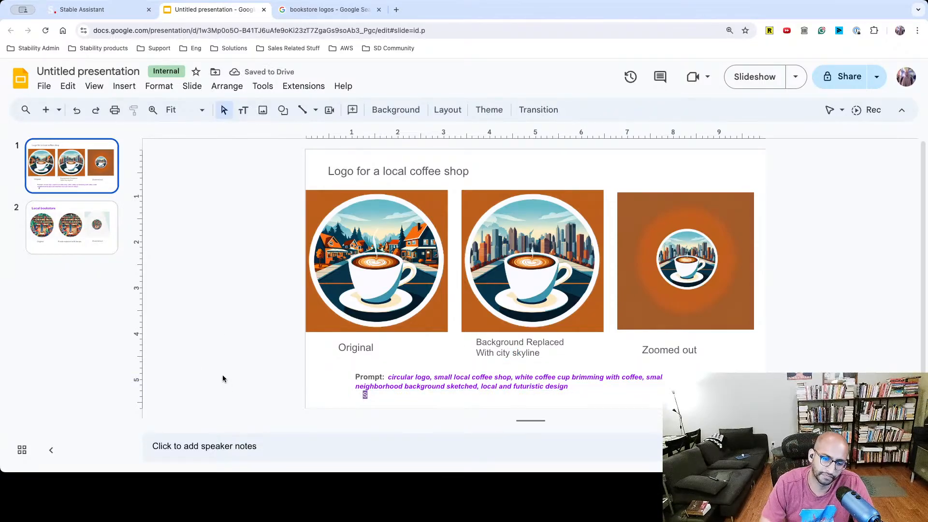